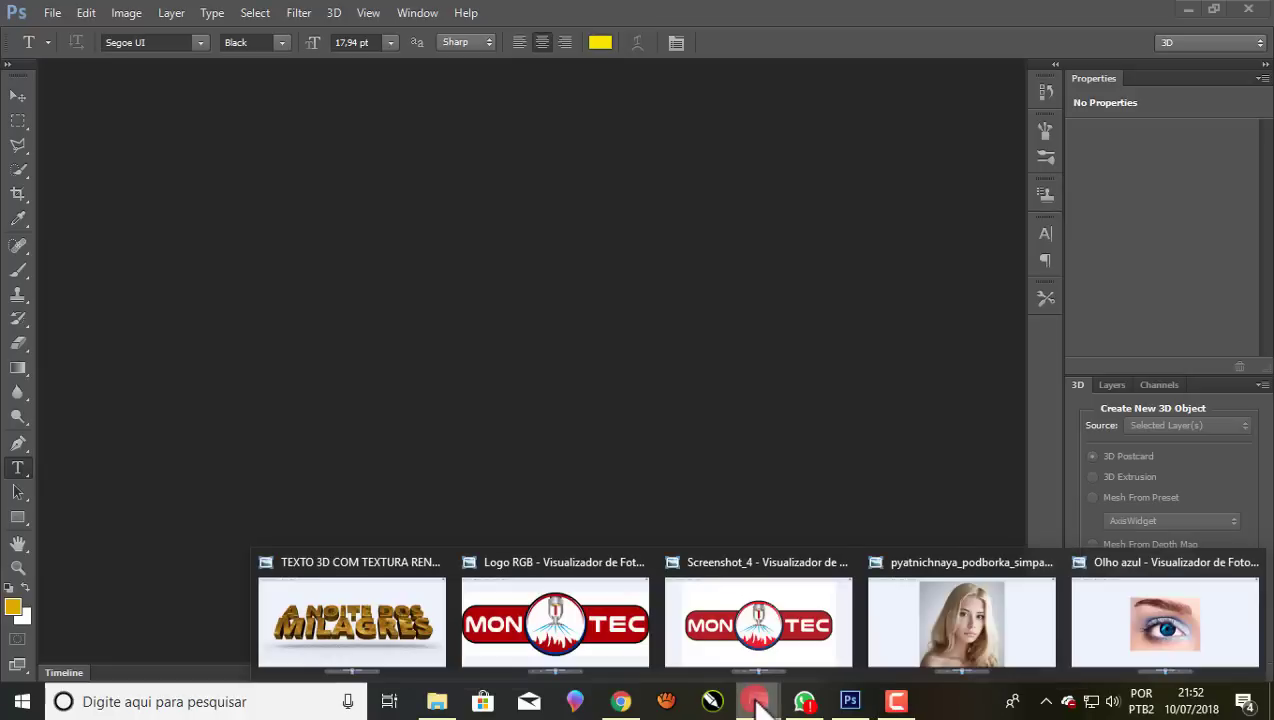
Bring up the rendered gold 3D text image 'TEXTO 3D COM TEXTURA' in Photo Viewer
{"action": "left_click", "coordinate": [420, 648]}
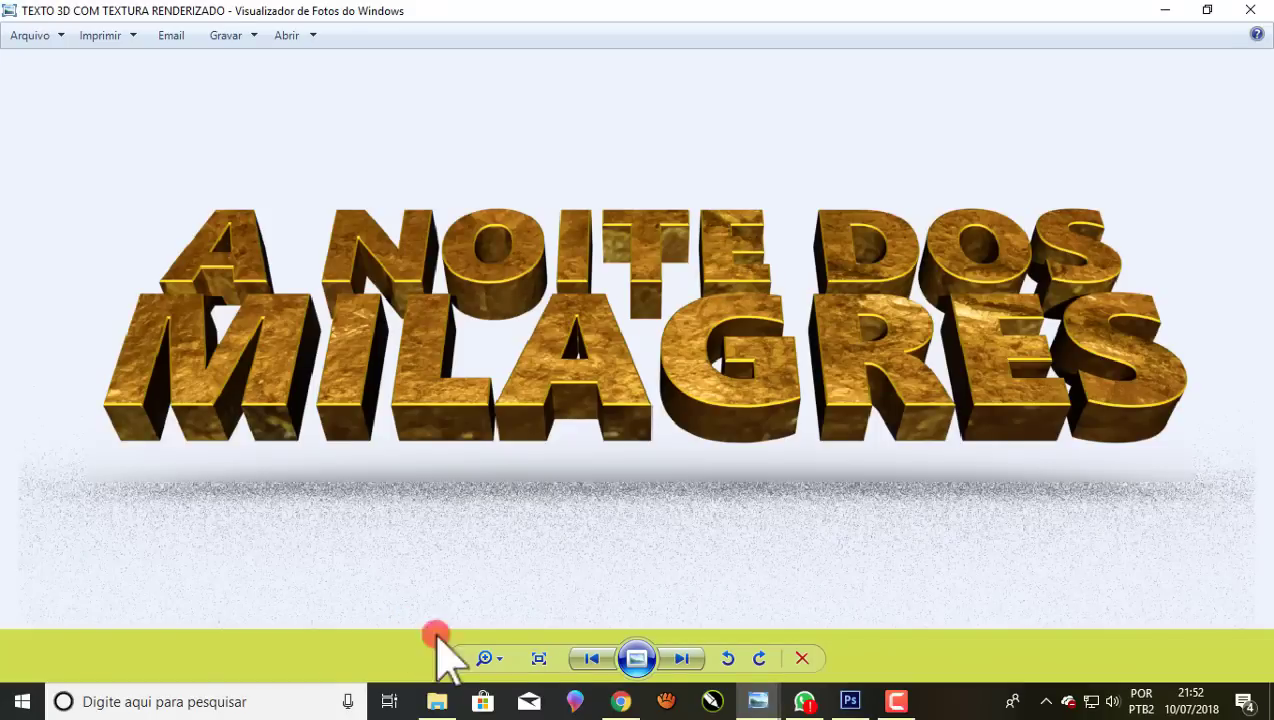
Zoom in and pan across the gold 'A NOITE DOS MILAGRES' lettering, then return to Photoshop
{"action": "left_click", "coordinate": [593, 373]}
{"action": "mouse_move", "coordinate": [593, 373]}
{"action": "left_mouse_down"}
{"action": "mouse_move", "coordinate": [706, 258]}
{"action": "mouse_move", "coordinate": [688, 364]}
{"action": "left_mouse_up"}
{"action": "left_click", "coordinate": [495, 660]}
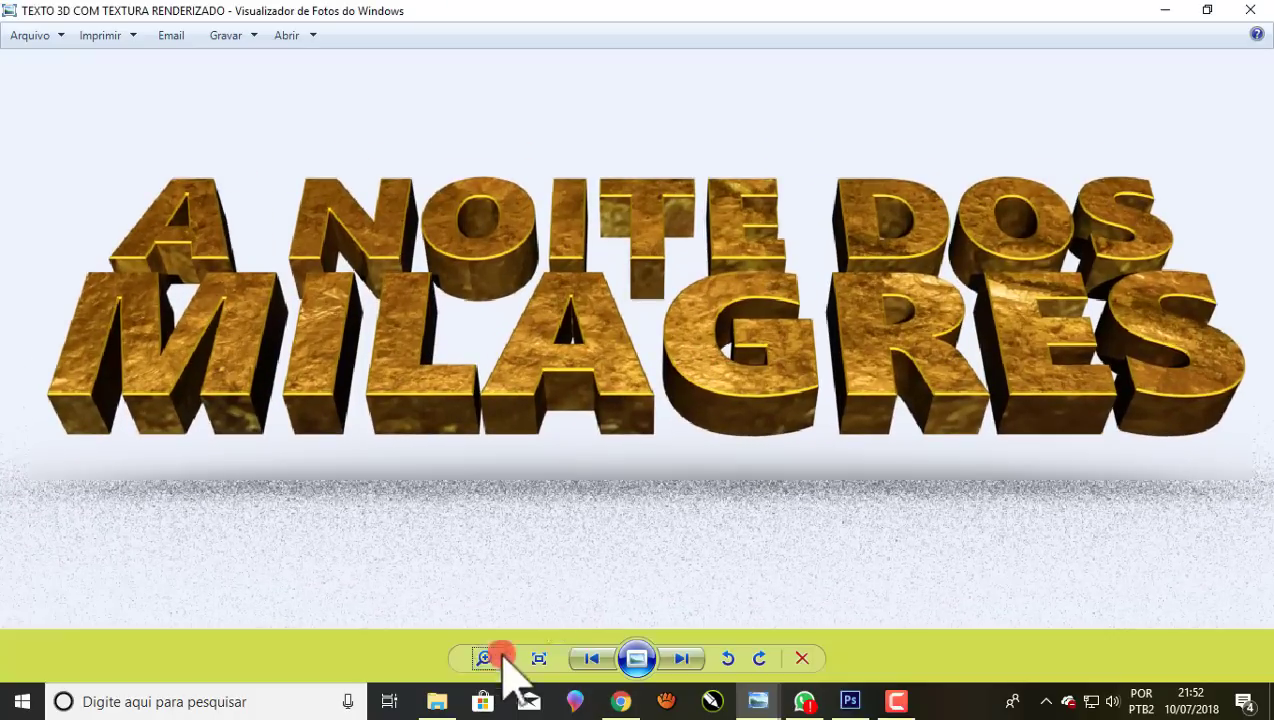
{"action": "scroll", "coordinate": [730, 425], "scroll_direction": "up", "scroll_amount": 1}
{"action": "left_click_drag", "start_coordinate": [730, 425], "coordinate": [754, 421]}
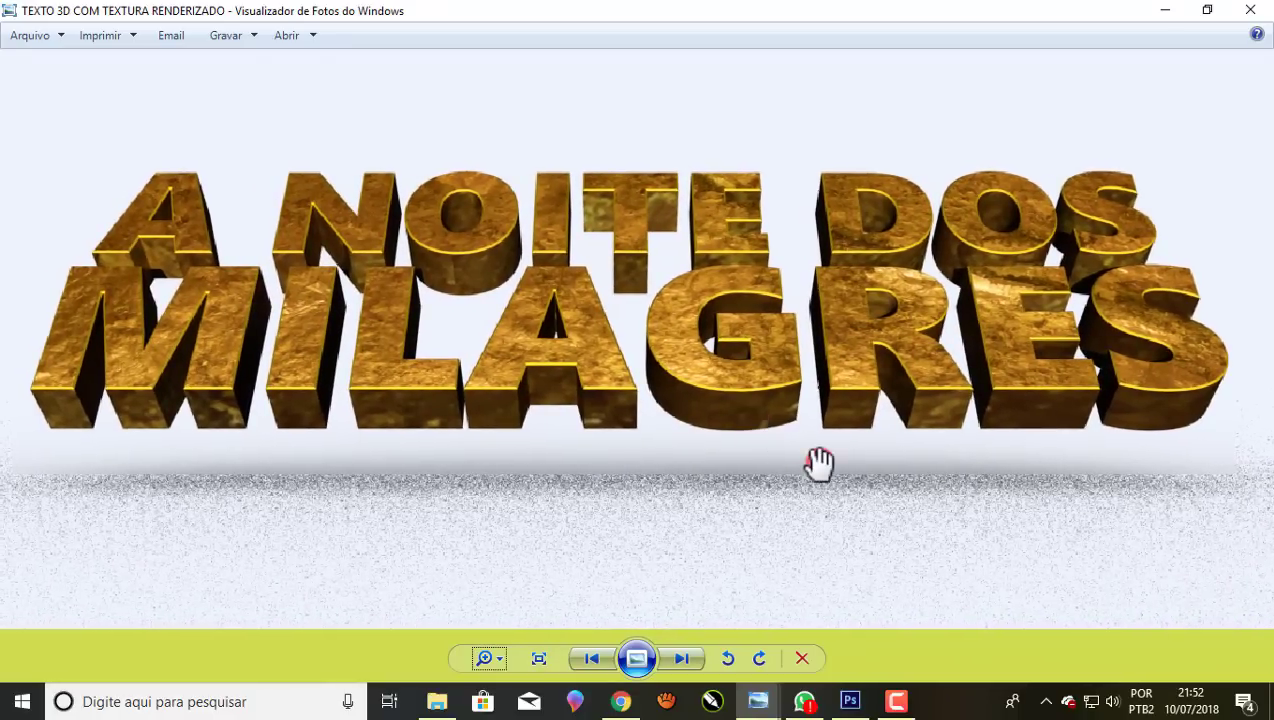
{"action": "left_click", "coordinate": [850, 701]}
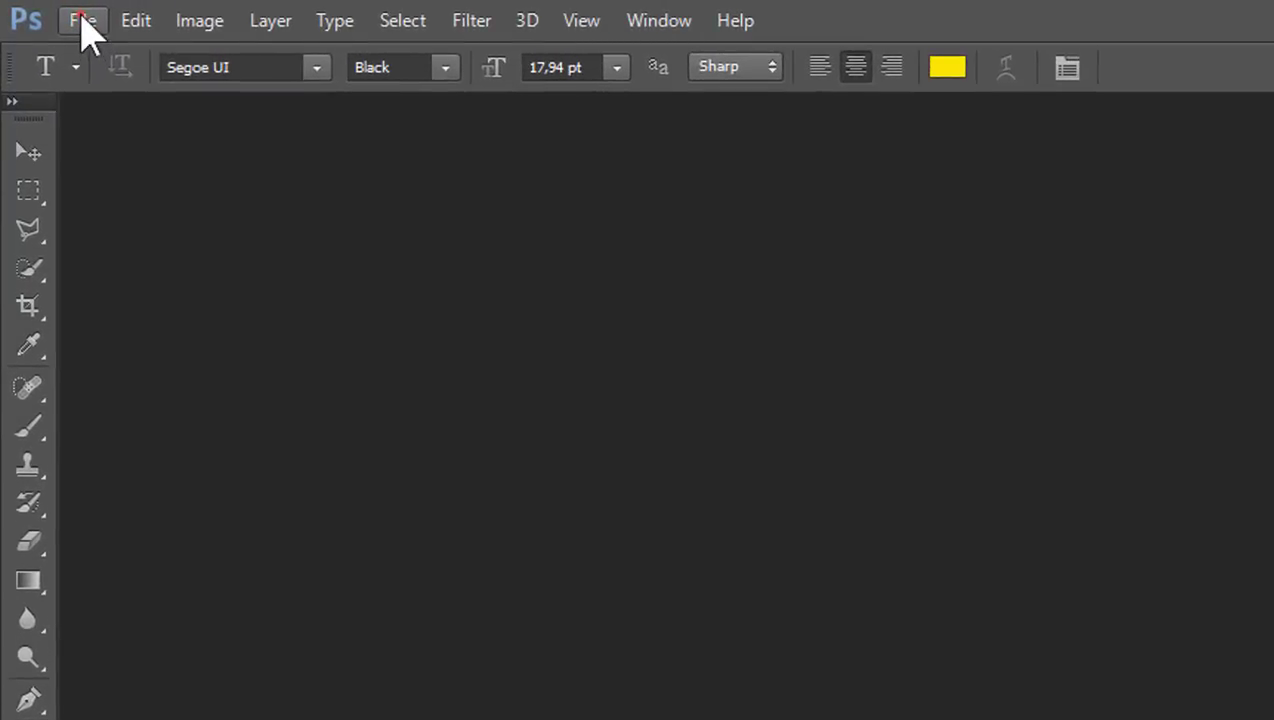
Create a new white-background 1280 × 720 pixel document at resolution 96
{"action": "left_click", "coordinate": [82, 20]}
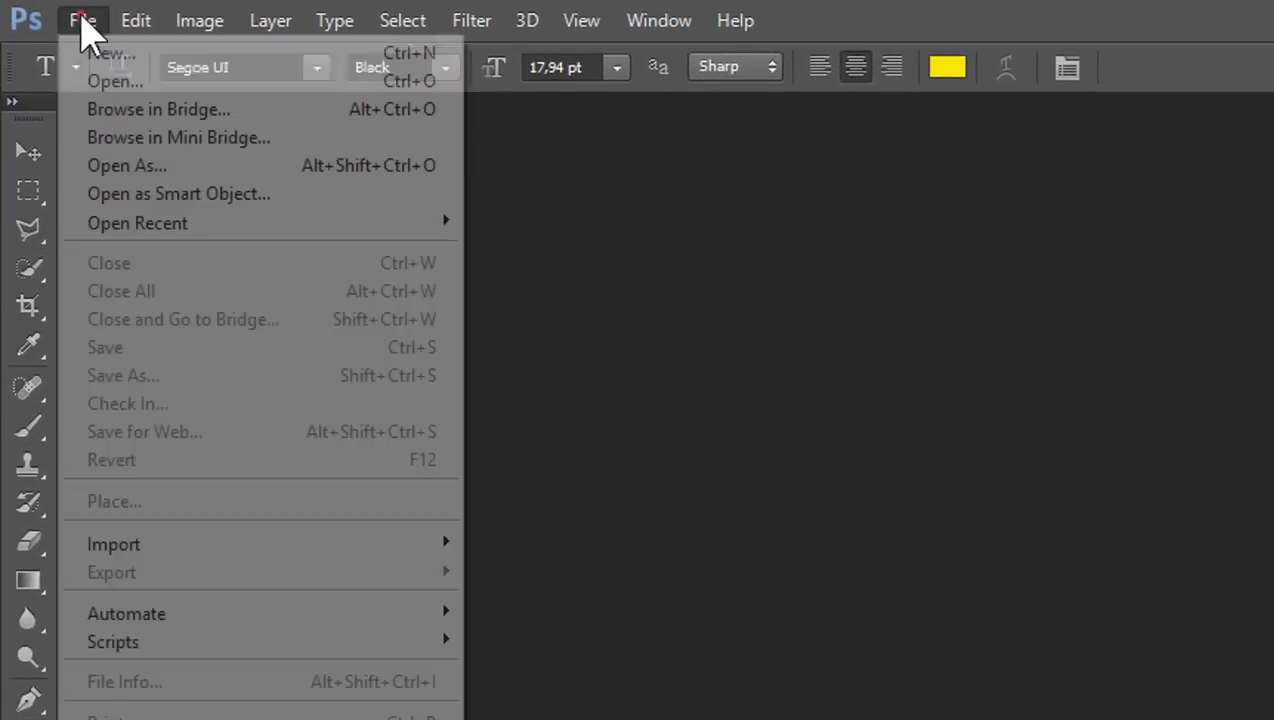
{"action": "left_click", "coordinate": [105, 50]}
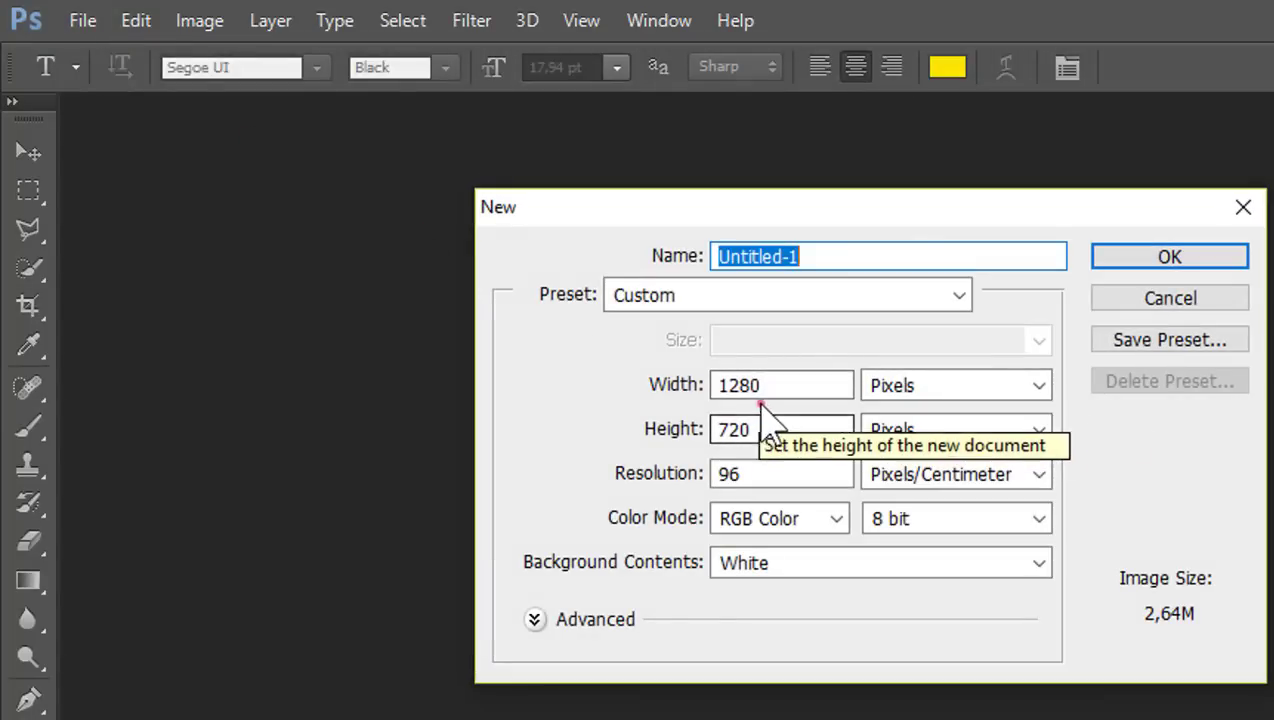
{"action": "left_click", "coordinate": [775, 386]}
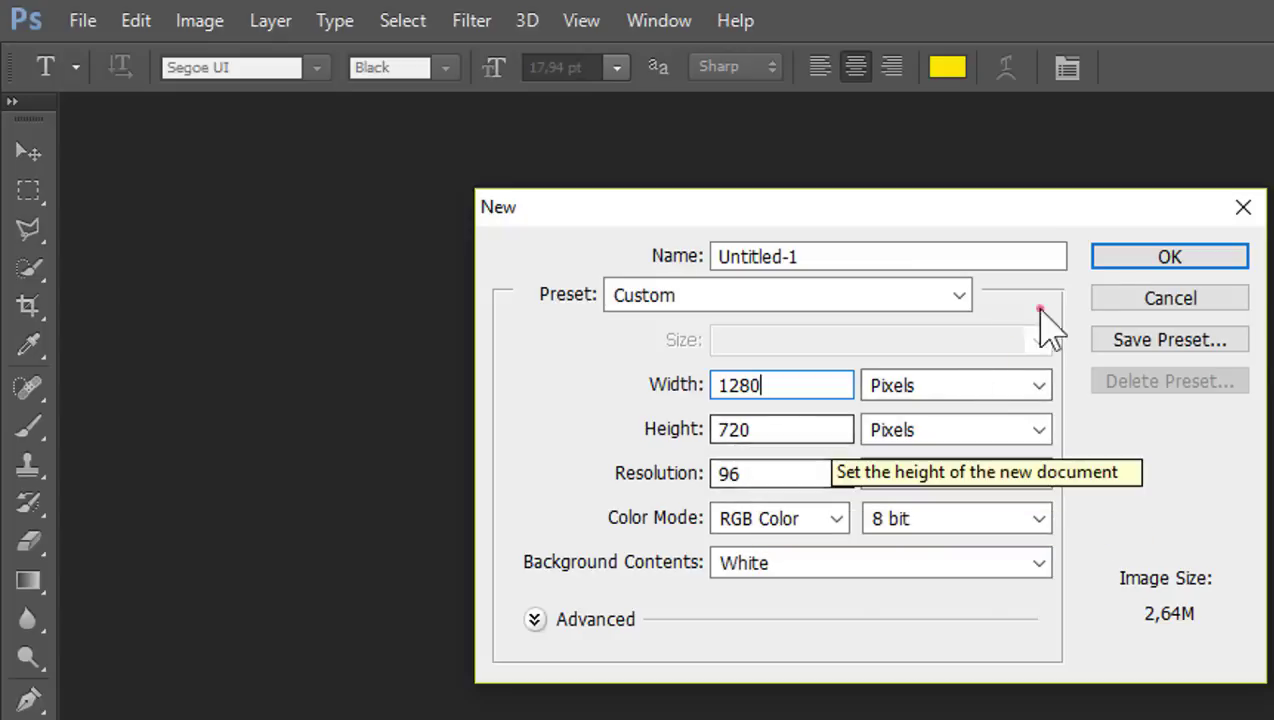
{"action": "left_click", "coordinate": [1128, 256]}
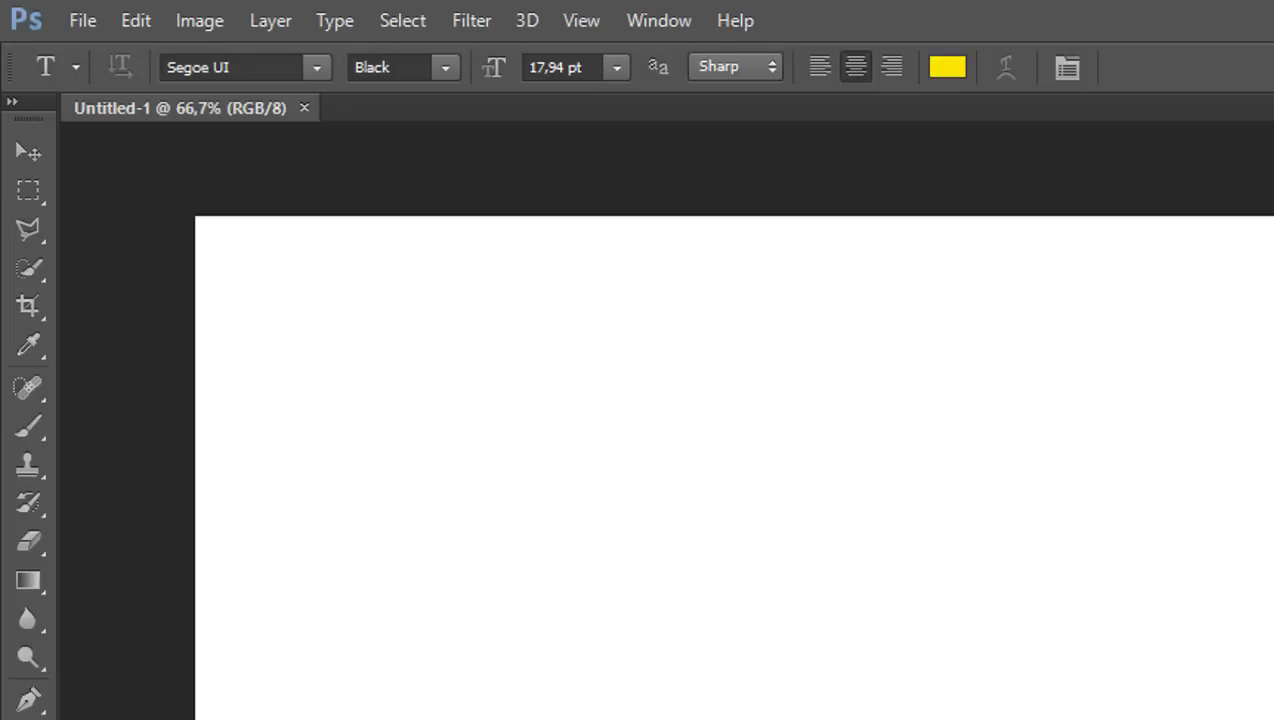
Set the graphics processor Drawing Mode to Basic in Performance advanced settings
{"action": "left_click", "coordinate": [140, 22]}
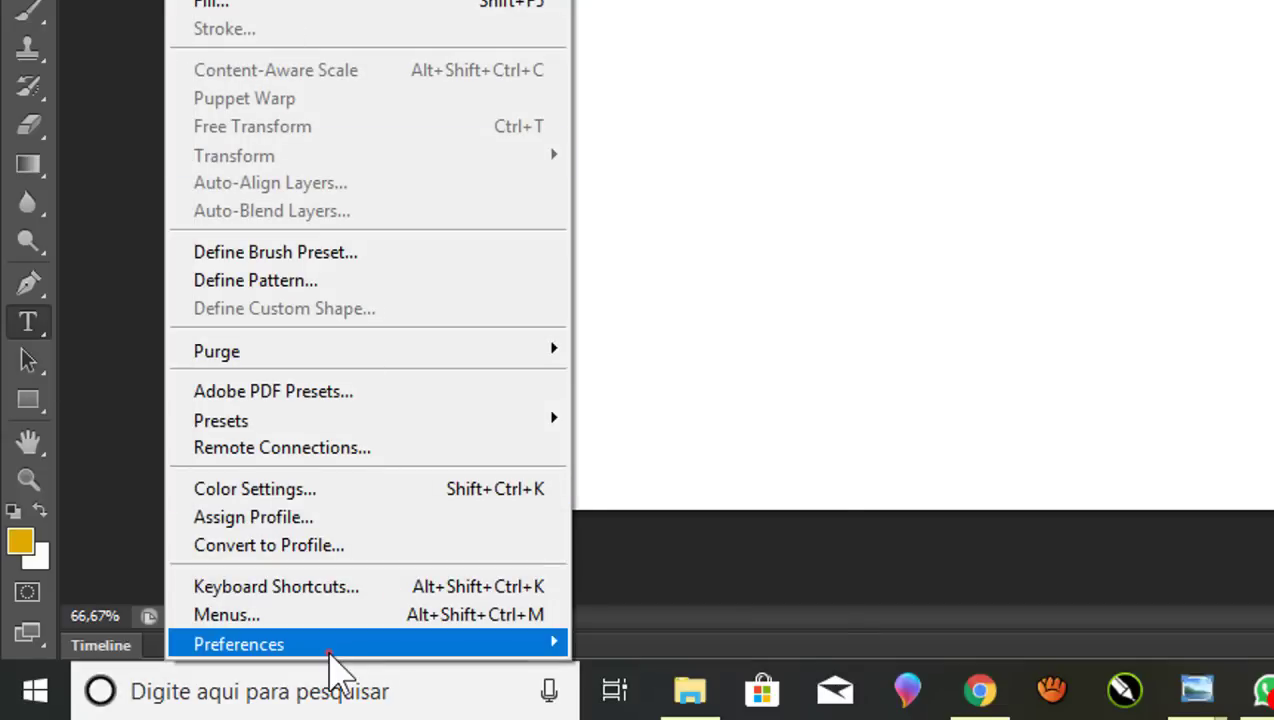
{"action": "mouse_move", "coordinate": [260, 644]}
{"action": "left_click", "coordinate": [672, 405]}
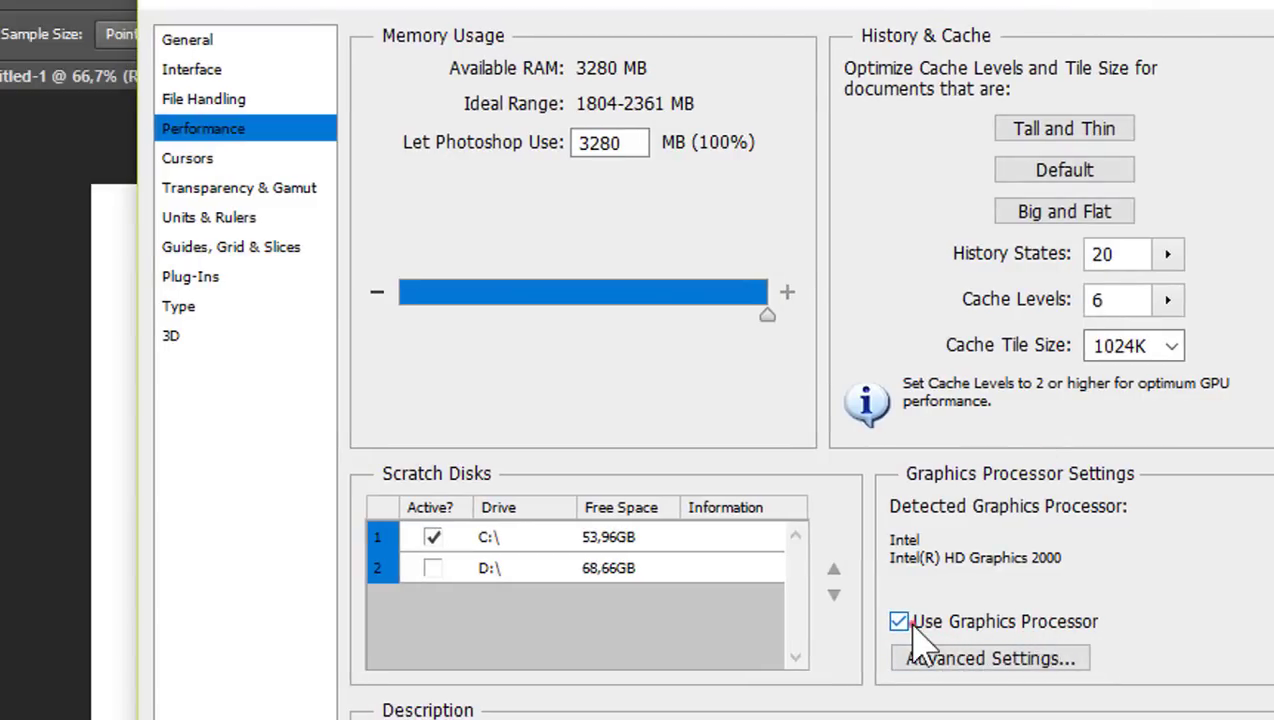
{"action": "left_click", "coordinate": [963, 660]}
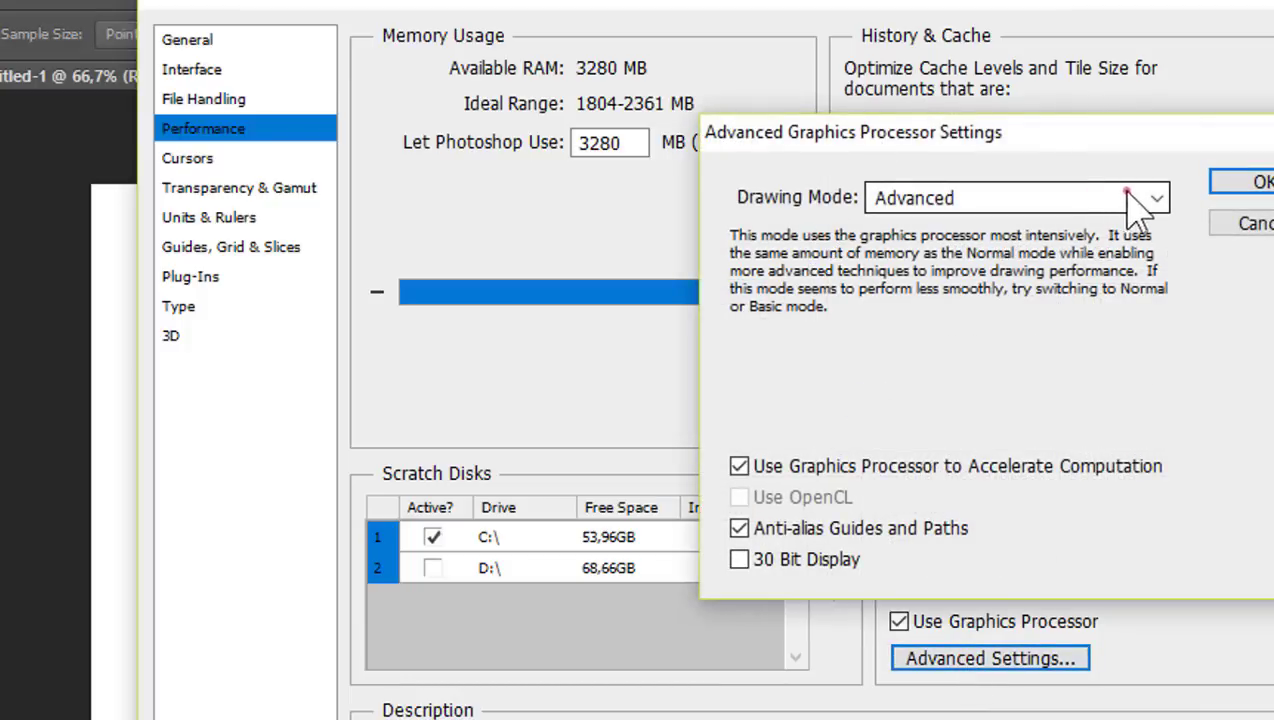
{"action": "mouse_move", "coordinate": [1148, 130]}
{"action": "left_mouse_down"}
{"action": "mouse_move", "coordinate": [1186, 50]}
{"action": "mouse_move", "coordinate": [812, 58]}
{"action": "left_mouse_up"}
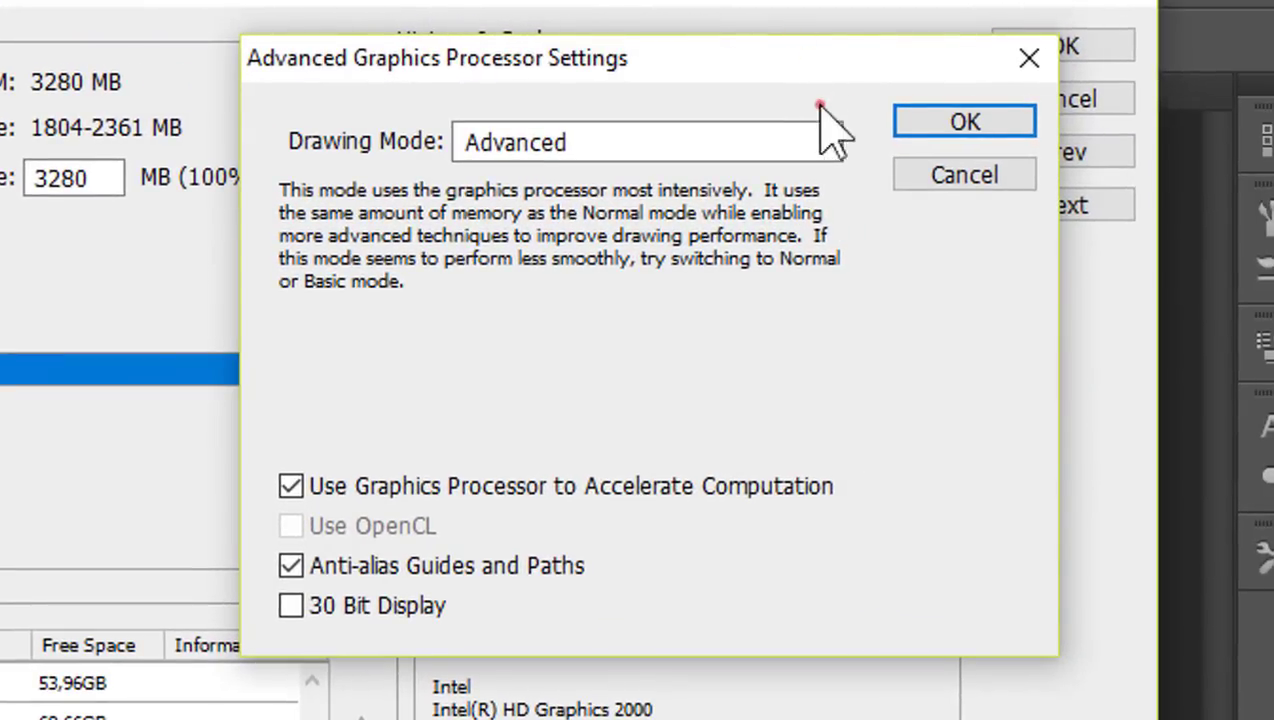
{"action": "left_click", "coordinate": [826, 145]}
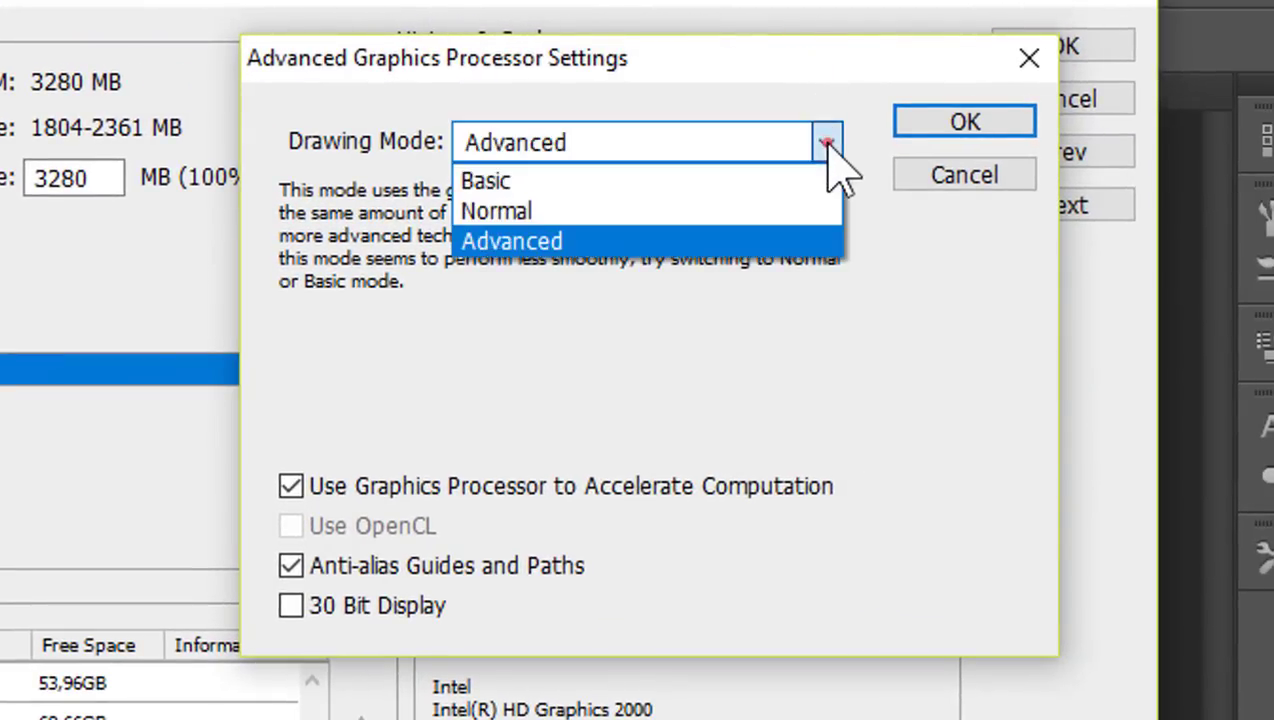
{"action": "left_click", "coordinate": [493, 180]}
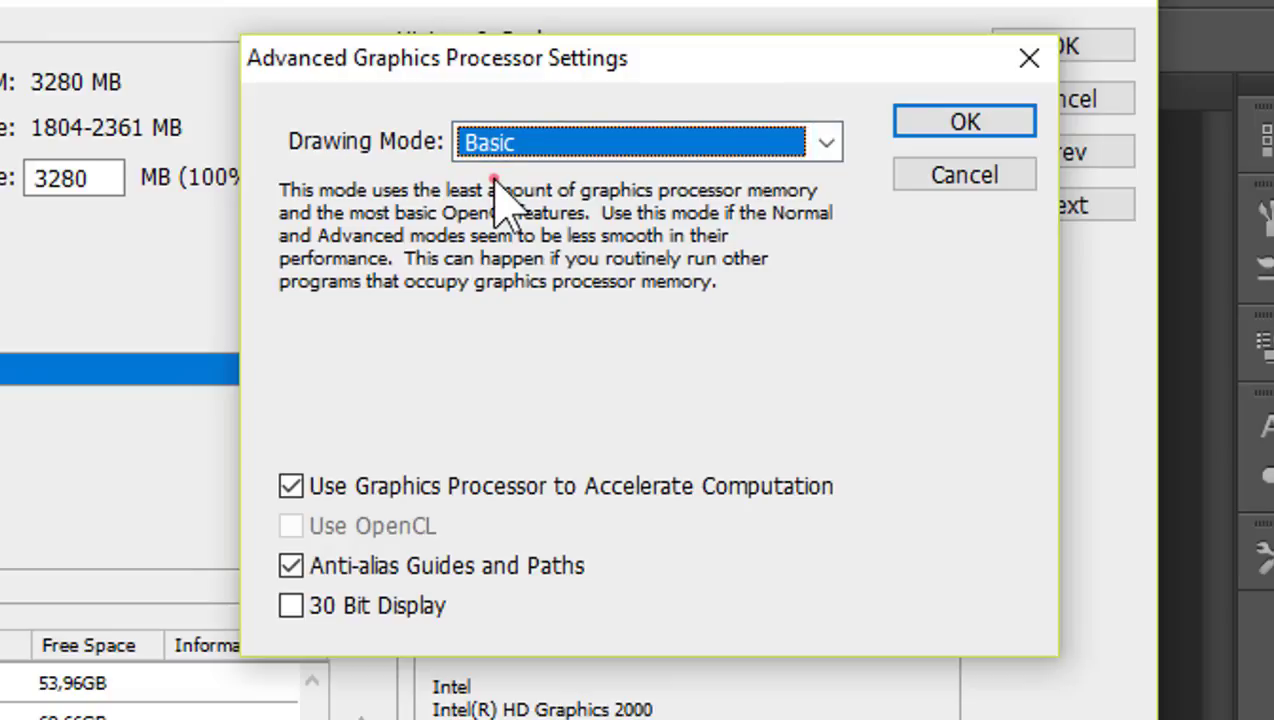
{"action": "left_click", "coordinate": [826, 143]}
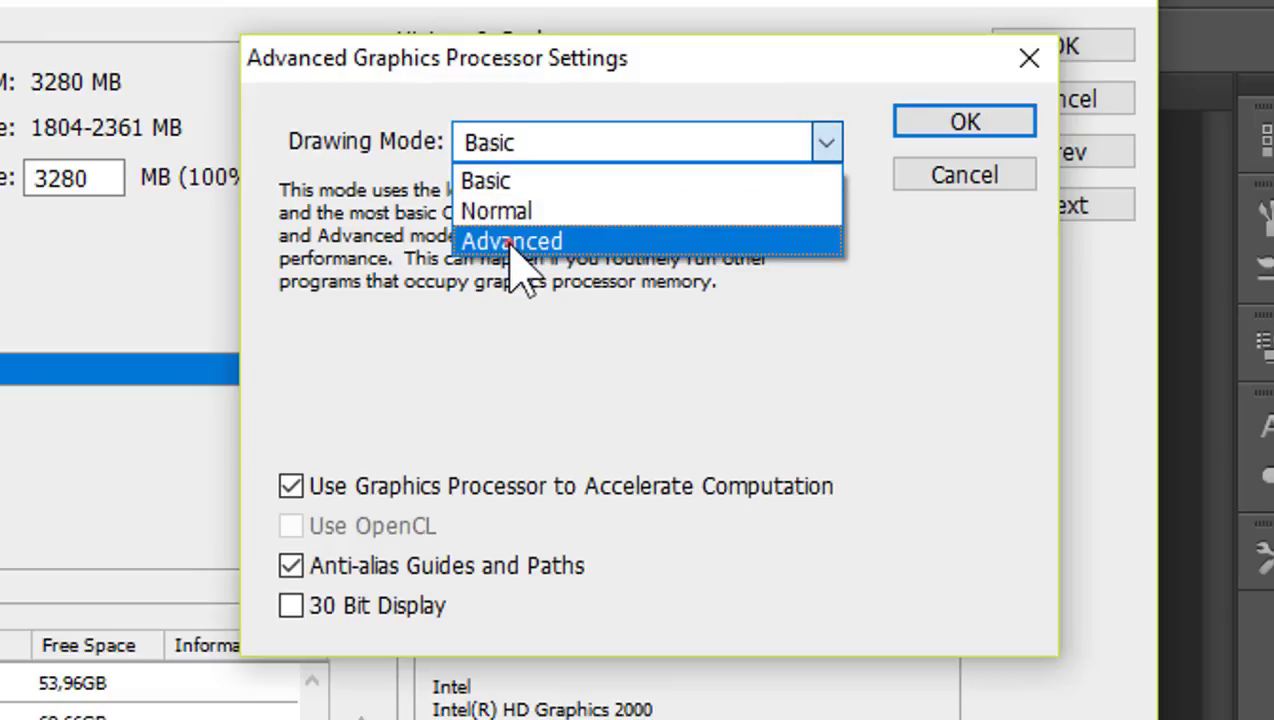
{"action": "left_click", "coordinate": [528, 180]}
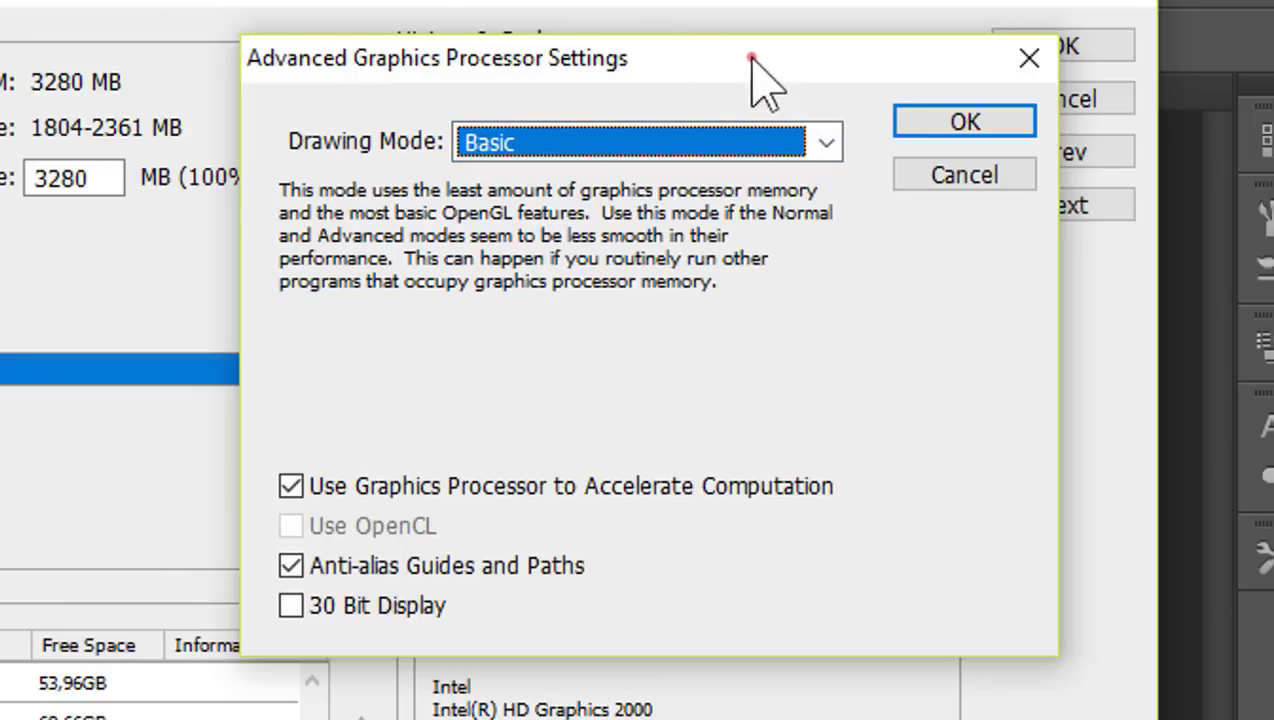
{"action": "left_click_drag", "start_coordinate": [747, 57], "coordinate": [545, 20]}
{"action": "left_click", "coordinate": [730, 84]}
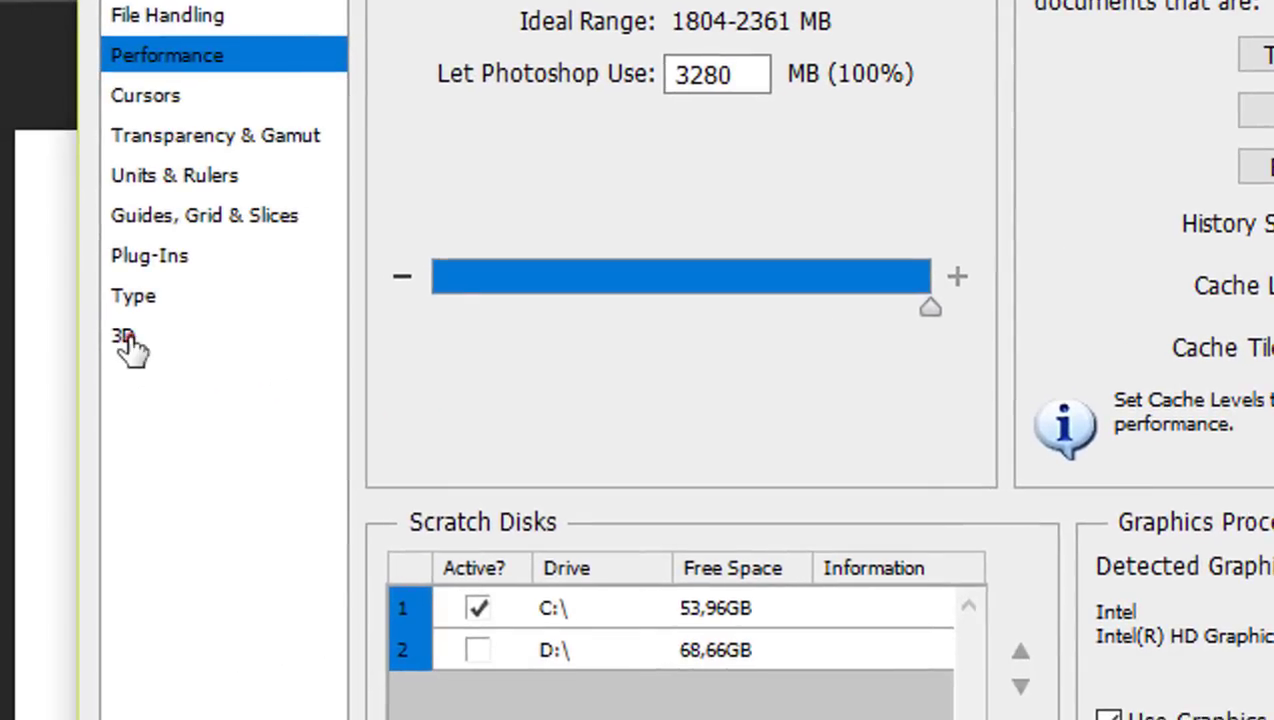
Set 3D Shadow Quality to Medium and High Quality Threshold to 4, then apply the preferences
{"action": "left_click", "coordinate": [128, 340]}
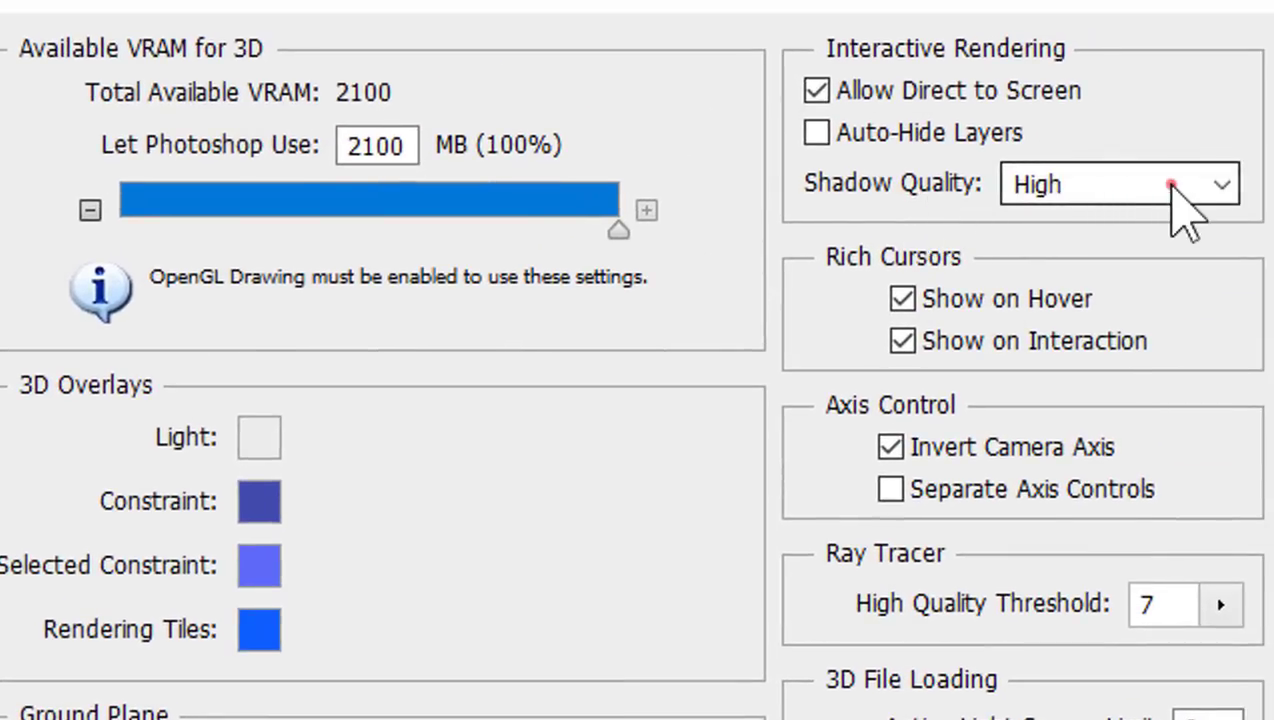
{"action": "left_click", "coordinate": [1243, 179]}
{"action": "left_click", "coordinate": [1064, 288]}
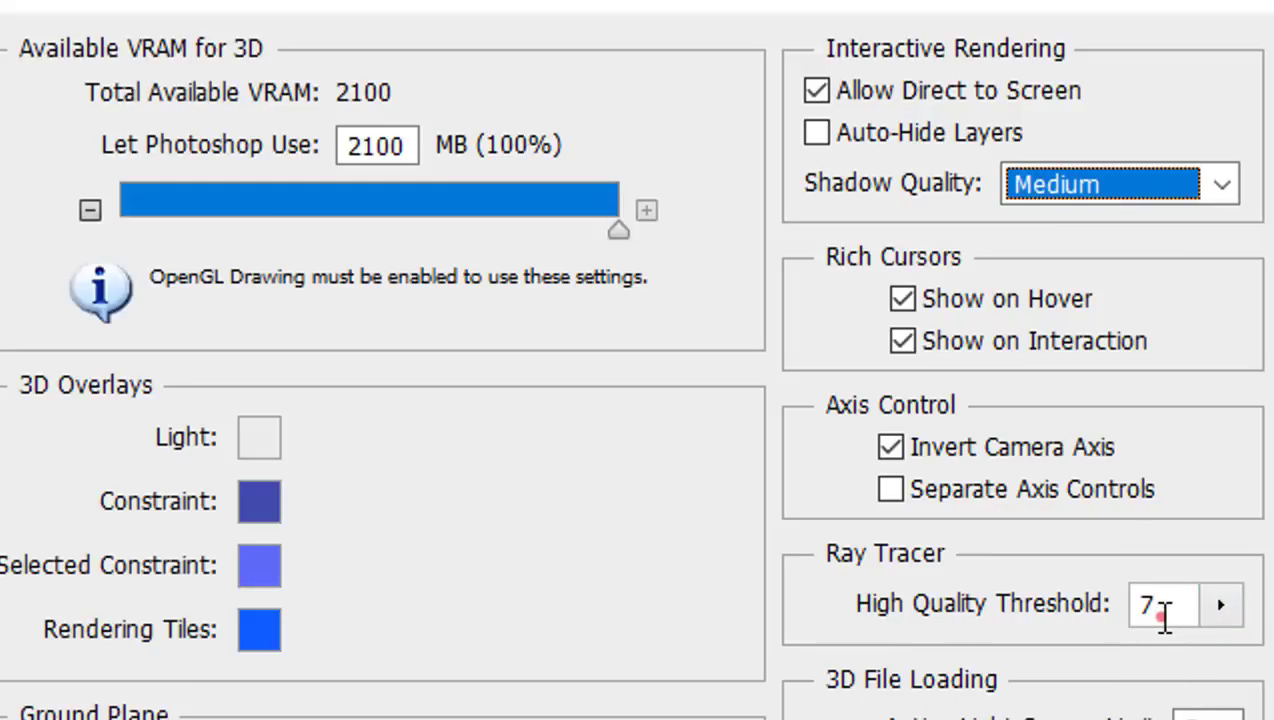
{"action": "left_click", "coordinate": [1220, 605]}
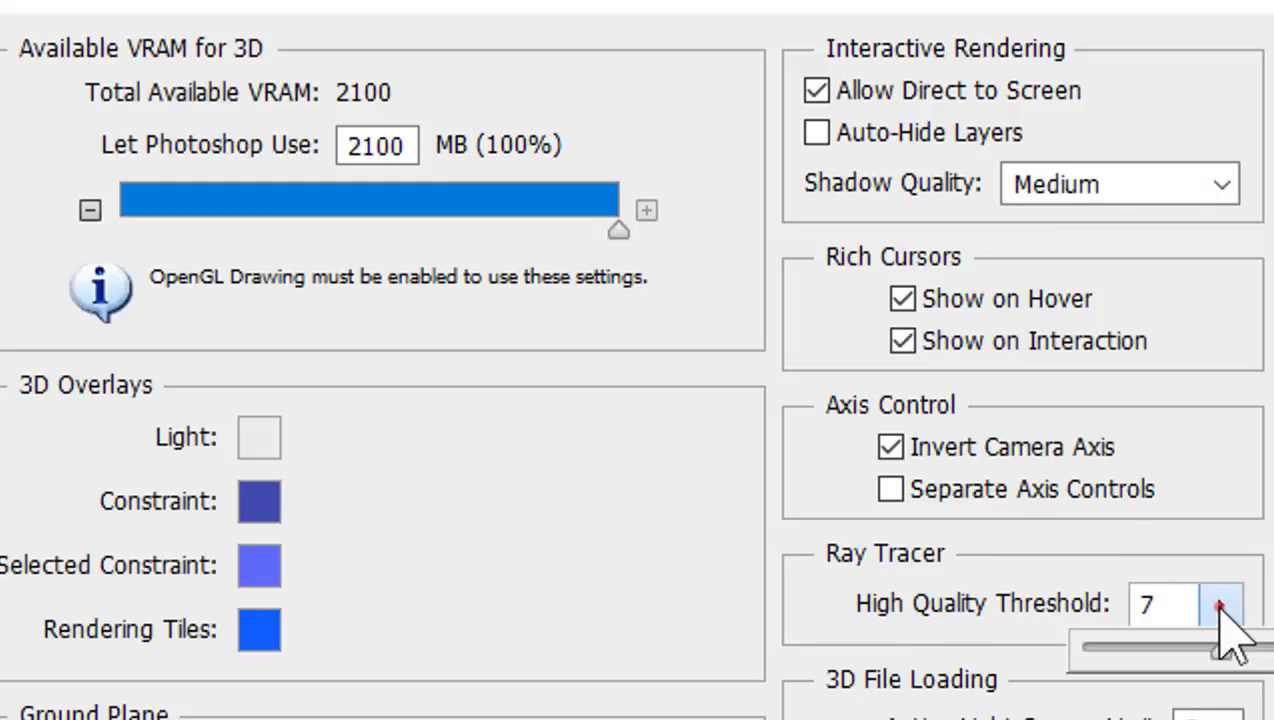
{"action": "left_click_drag", "start_coordinate": [1224, 656], "coordinate": [1161, 650]}
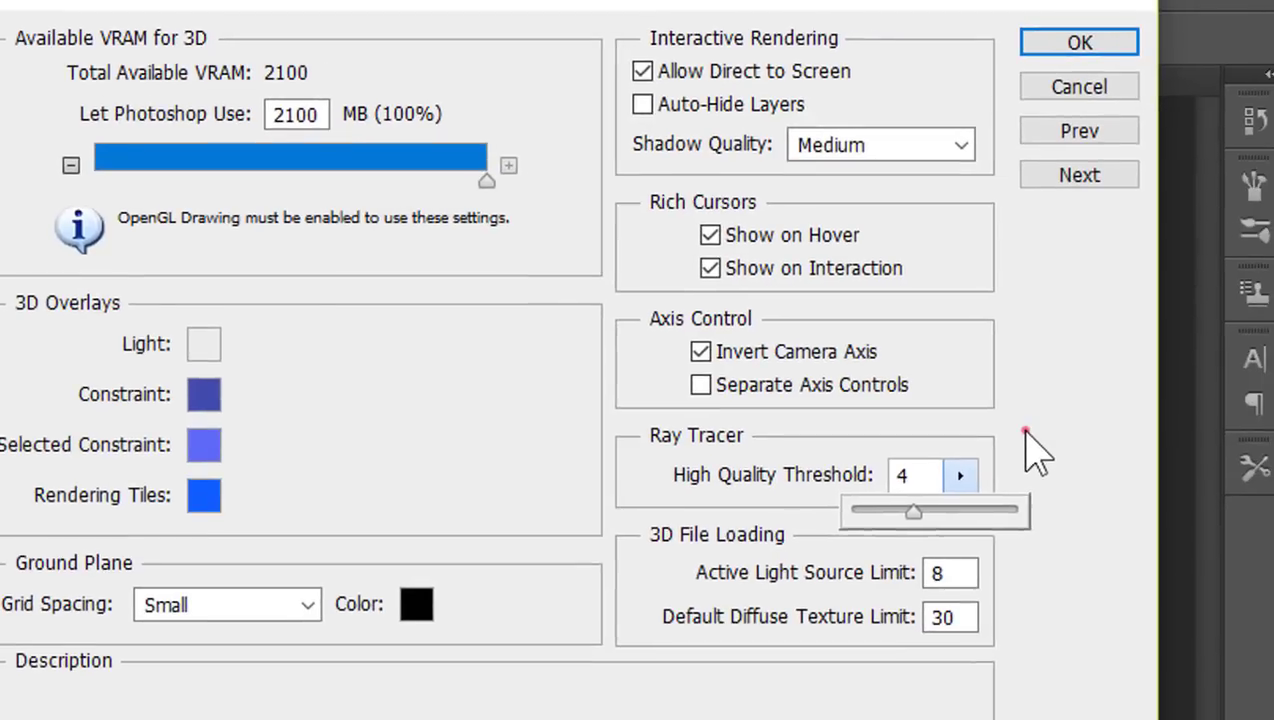
{"action": "left_click", "coordinate": [1025, 433]}
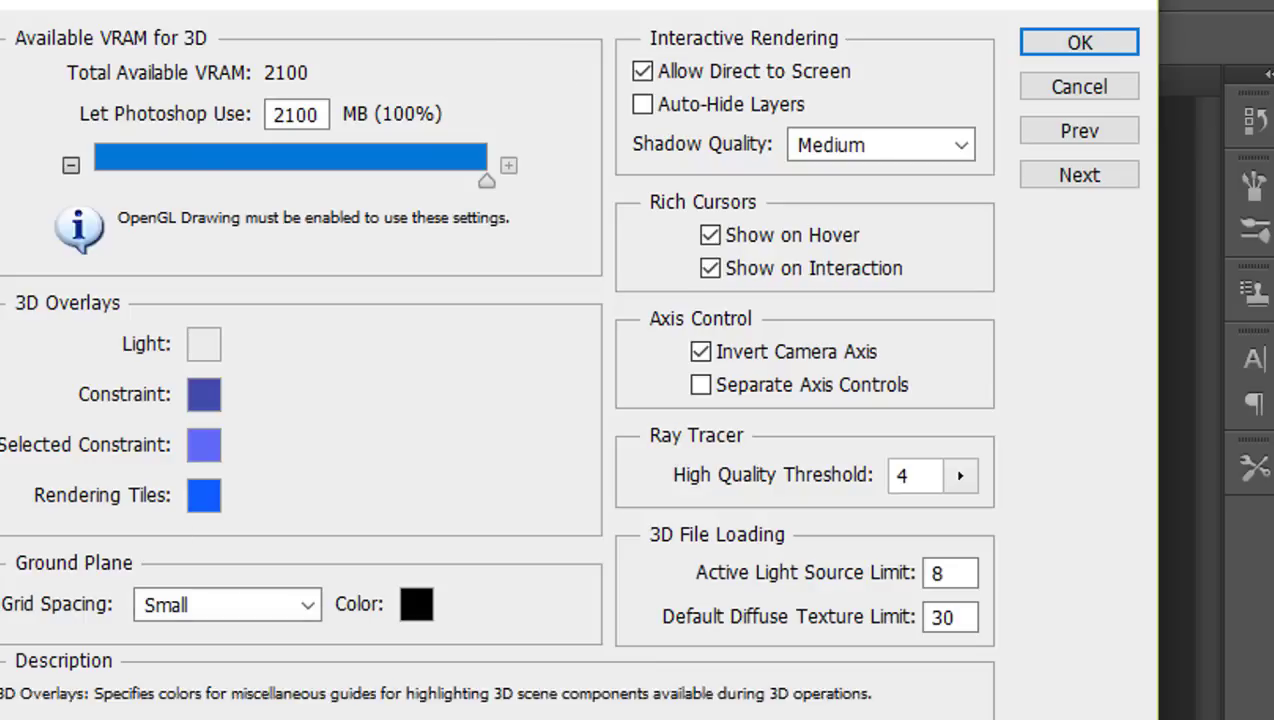
{"action": "mouse_move", "coordinate": [805, 100]}
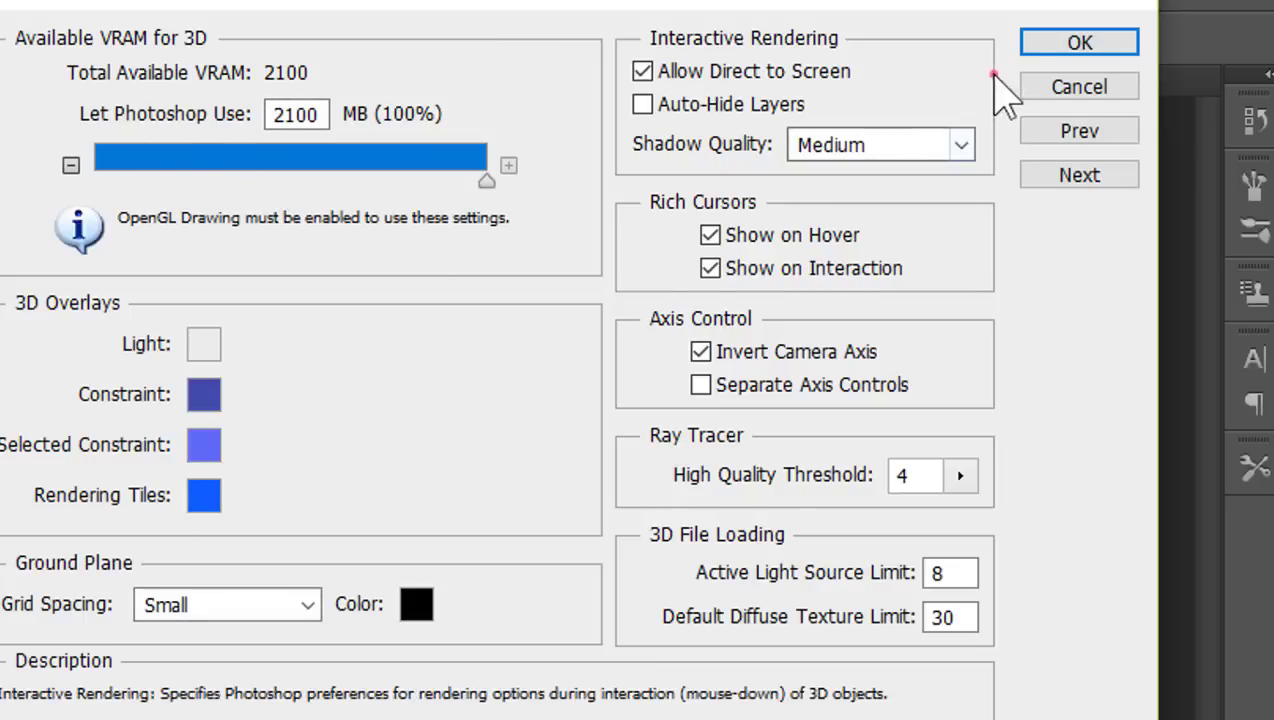
{"action": "key", "text": "Return"}
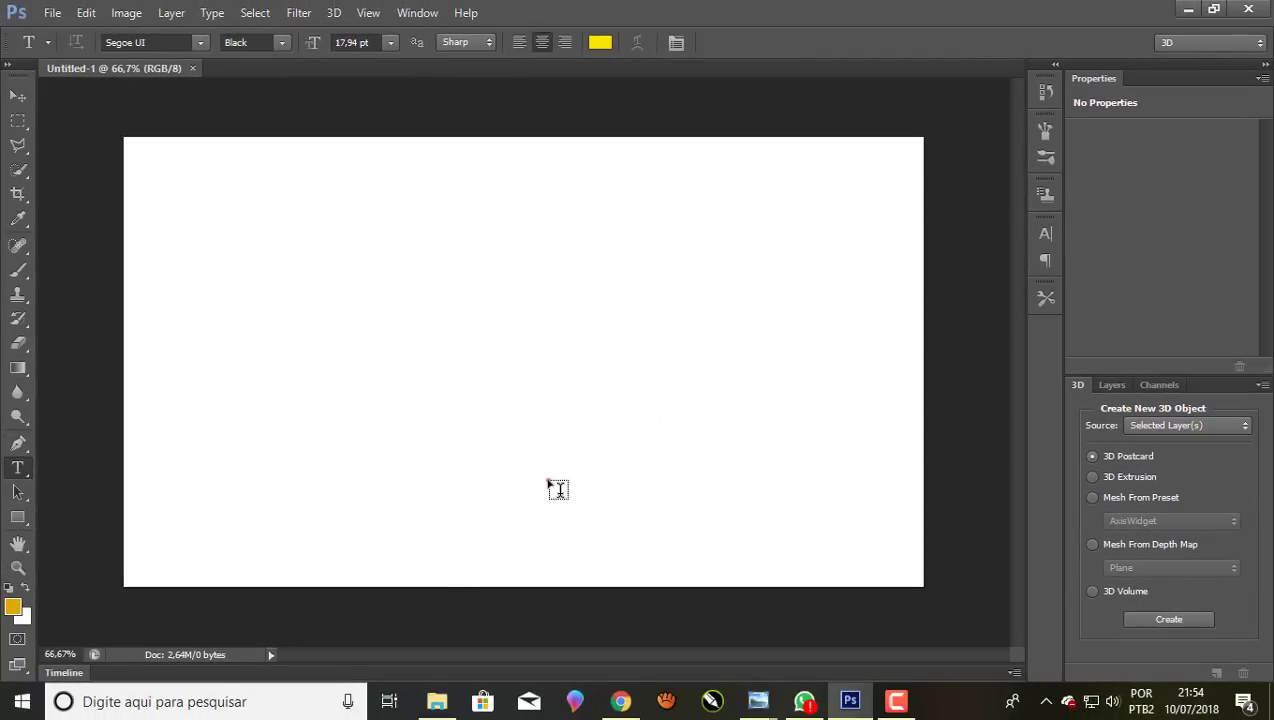
Focus the Photo Viewer window and use Show Desktop to hide the gold text render
{"action": "left_click", "coordinate": [1247, 12]}
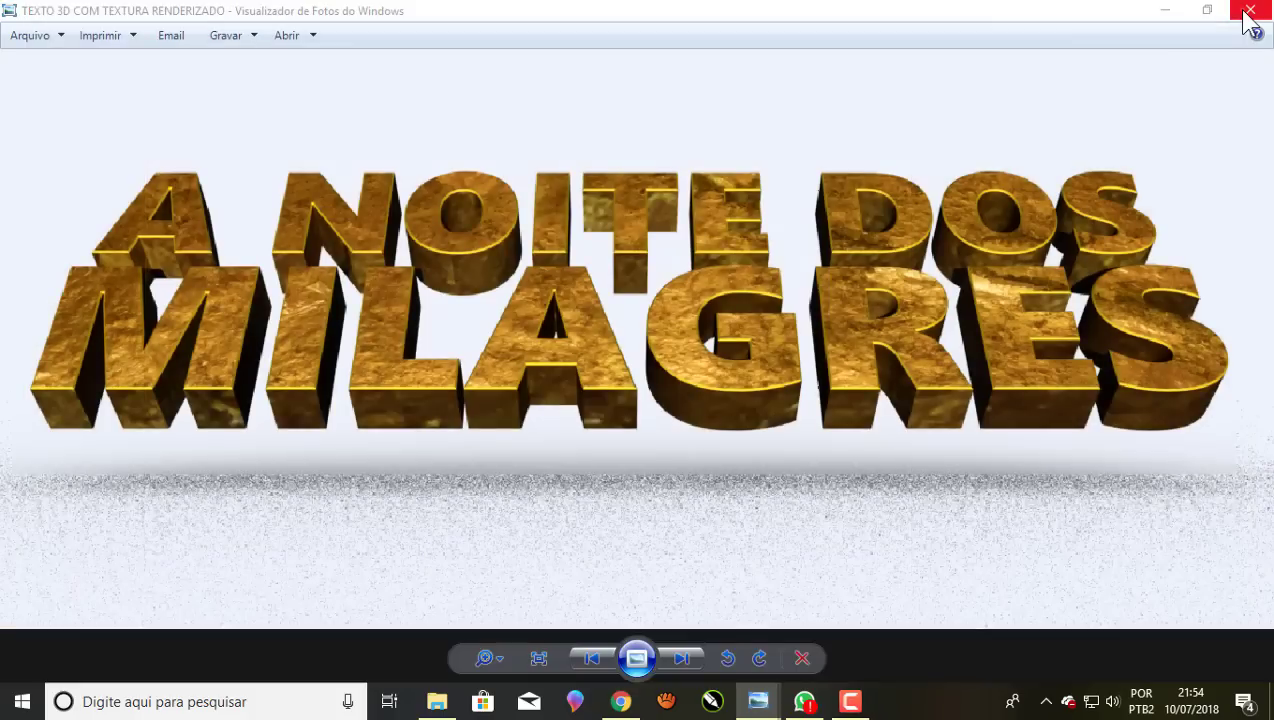
{"action": "left_click", "coordinate": [1201, 598]}
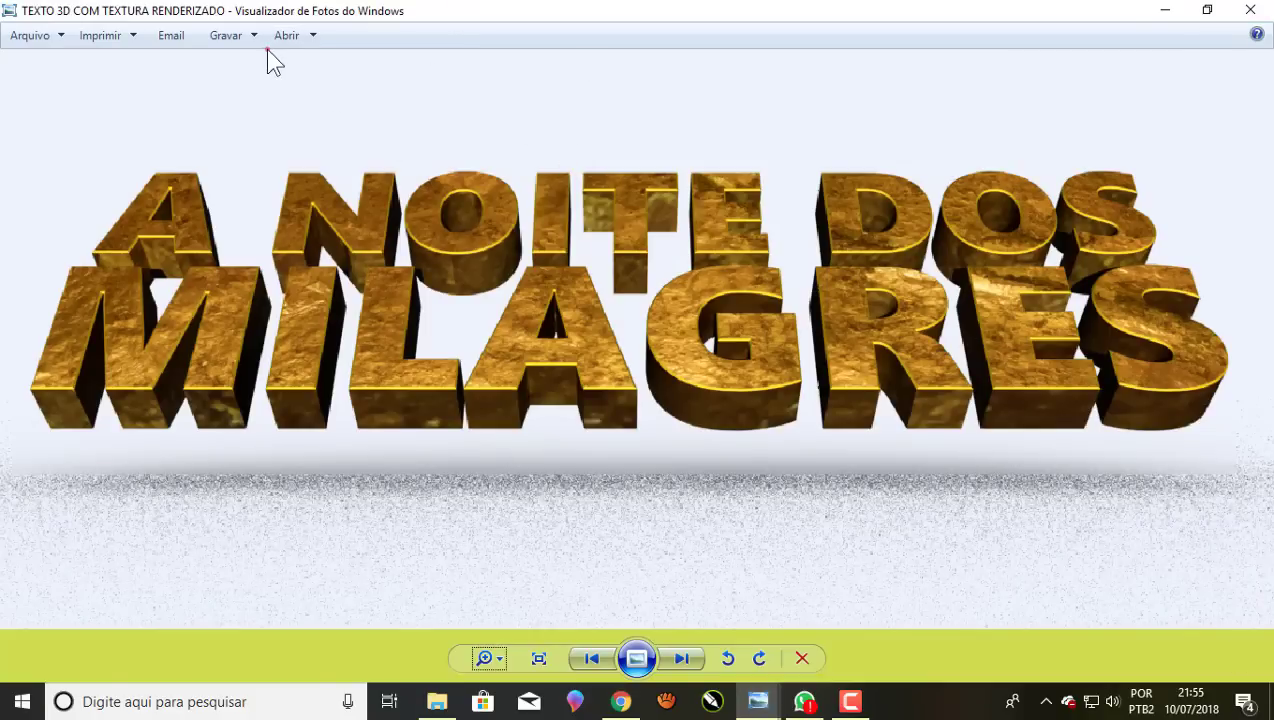
{"action": "left_click", "coordinate": [1268, 700]}
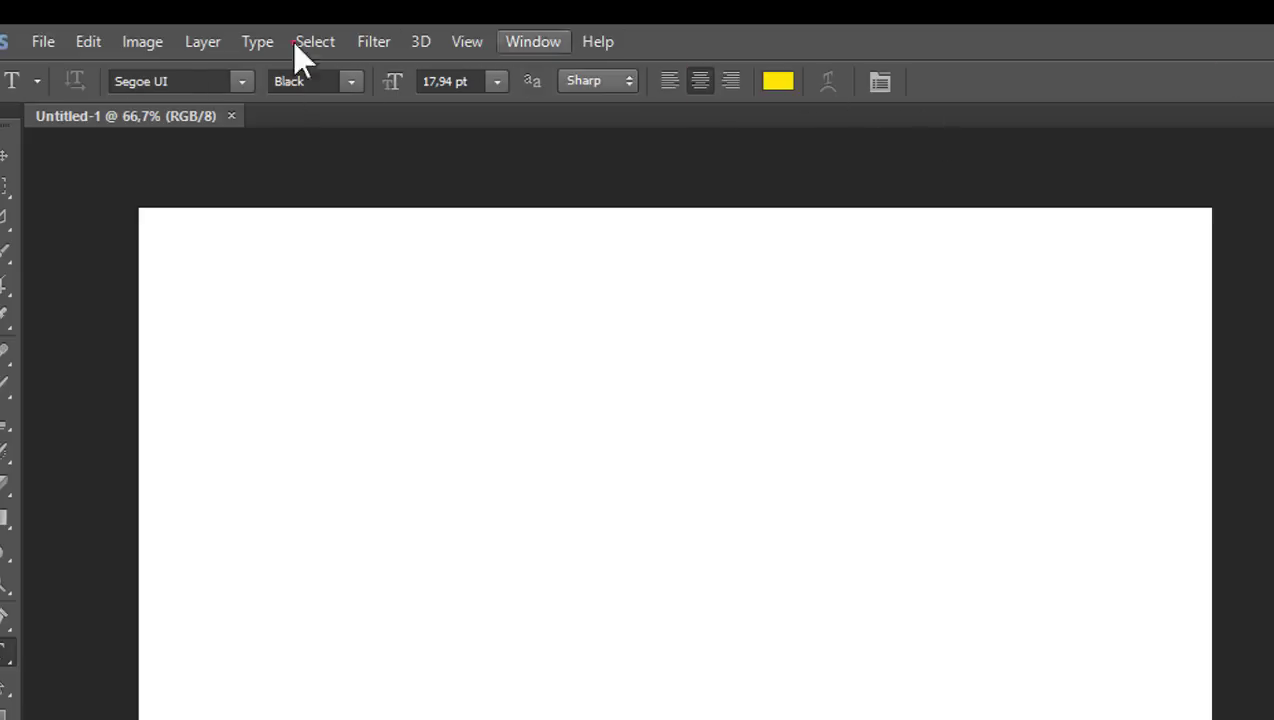
Choose Segoe UI with the Black style as the type font
{"action": "left_click", "coordinate": [242, 82]}
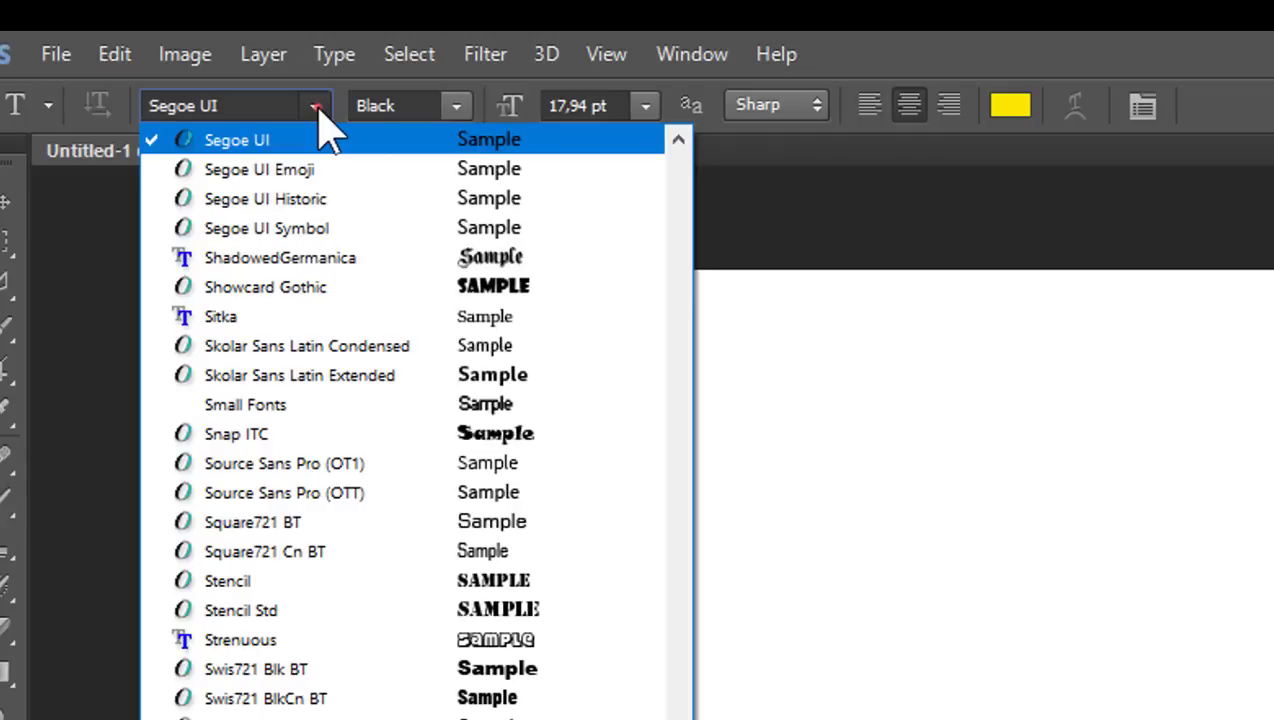
{"action": "left_click", "coordinate": [262, 100]}
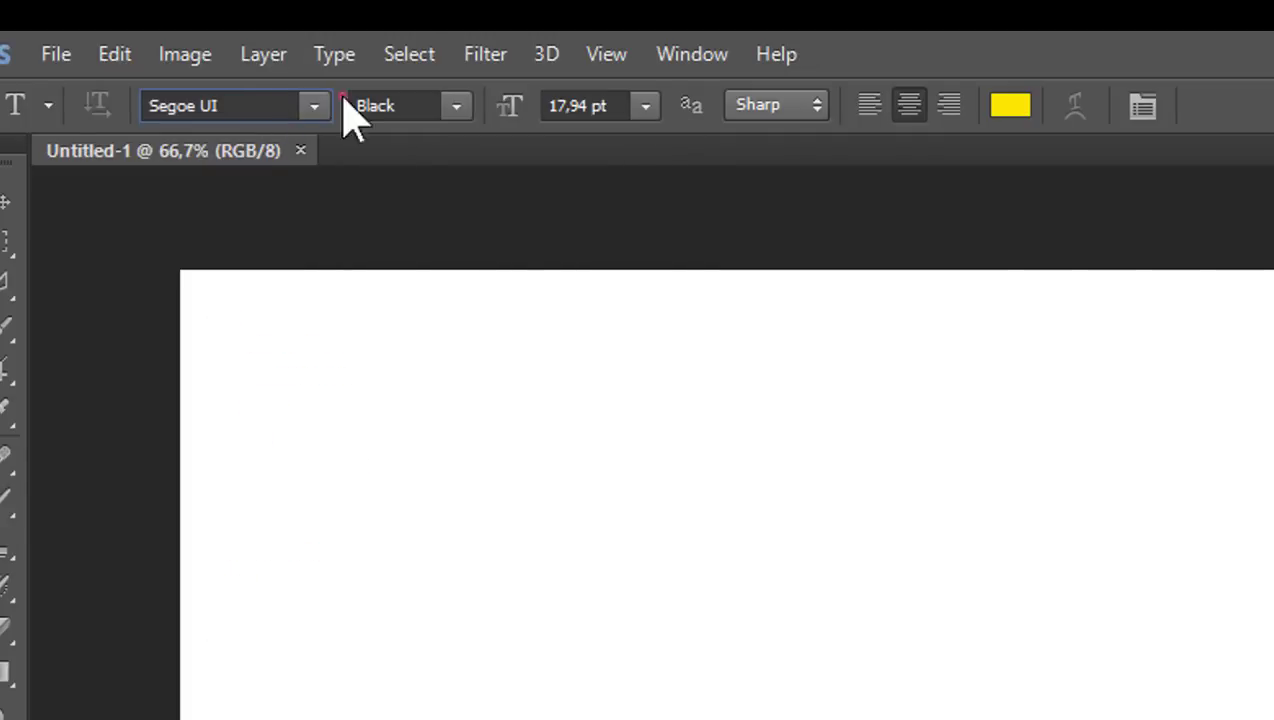
{"action": "left_click", "coordinate": [455, 107]}
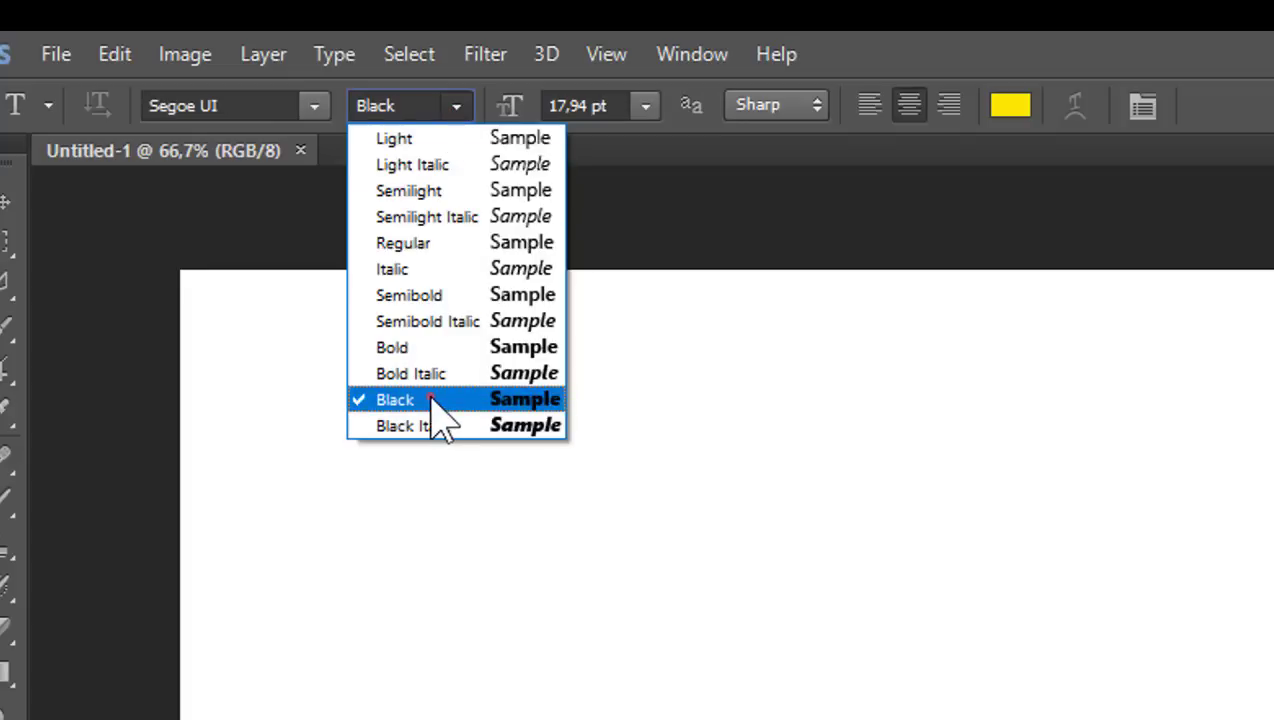
{"action": "left_click", "coordinate": [805, 75]}
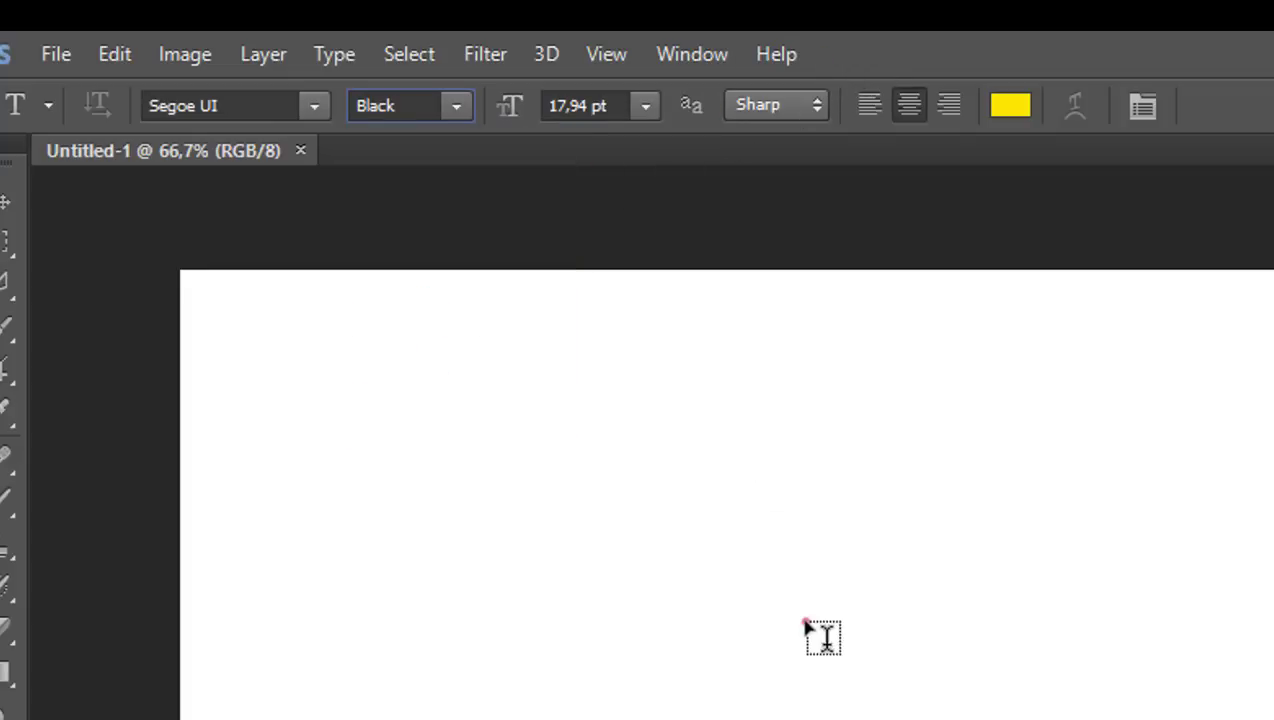
Set the text to 60 pt, centre-aligned and yellow on a new layer
{"action": "left_click", "coordinate": [910, 712]}
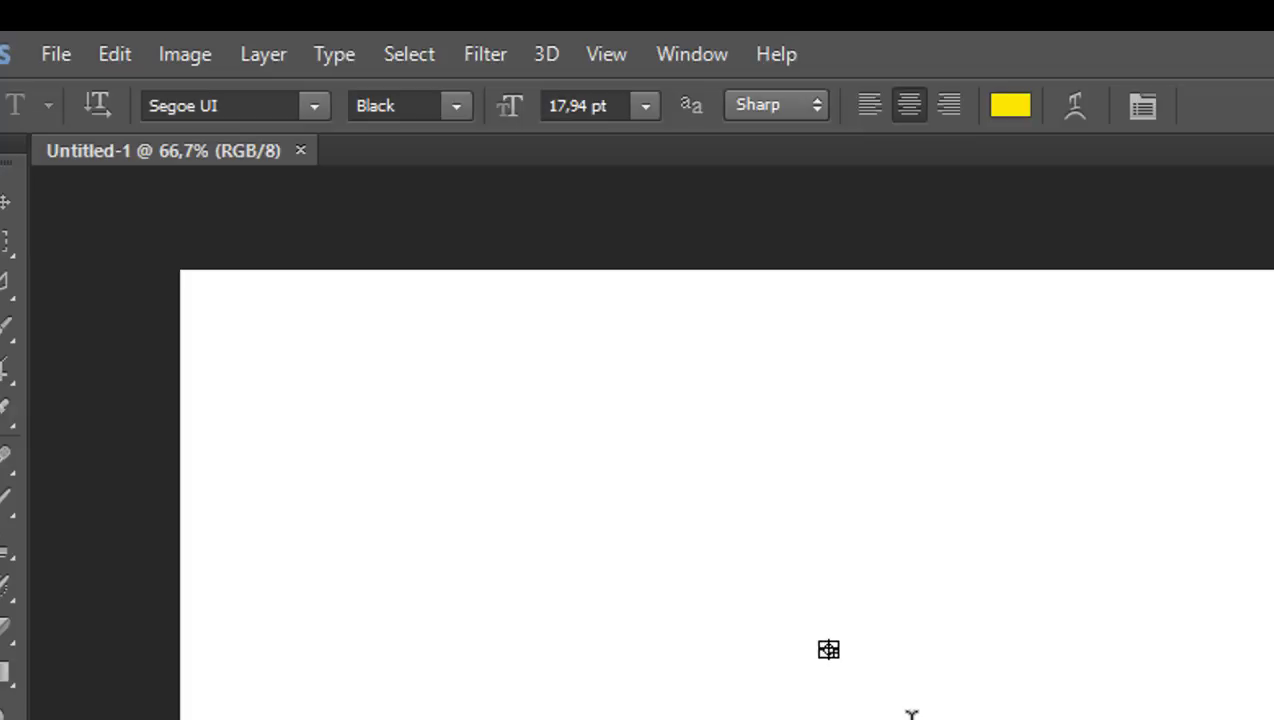
{"action": "left_click", "coordinate": [645, 106]}
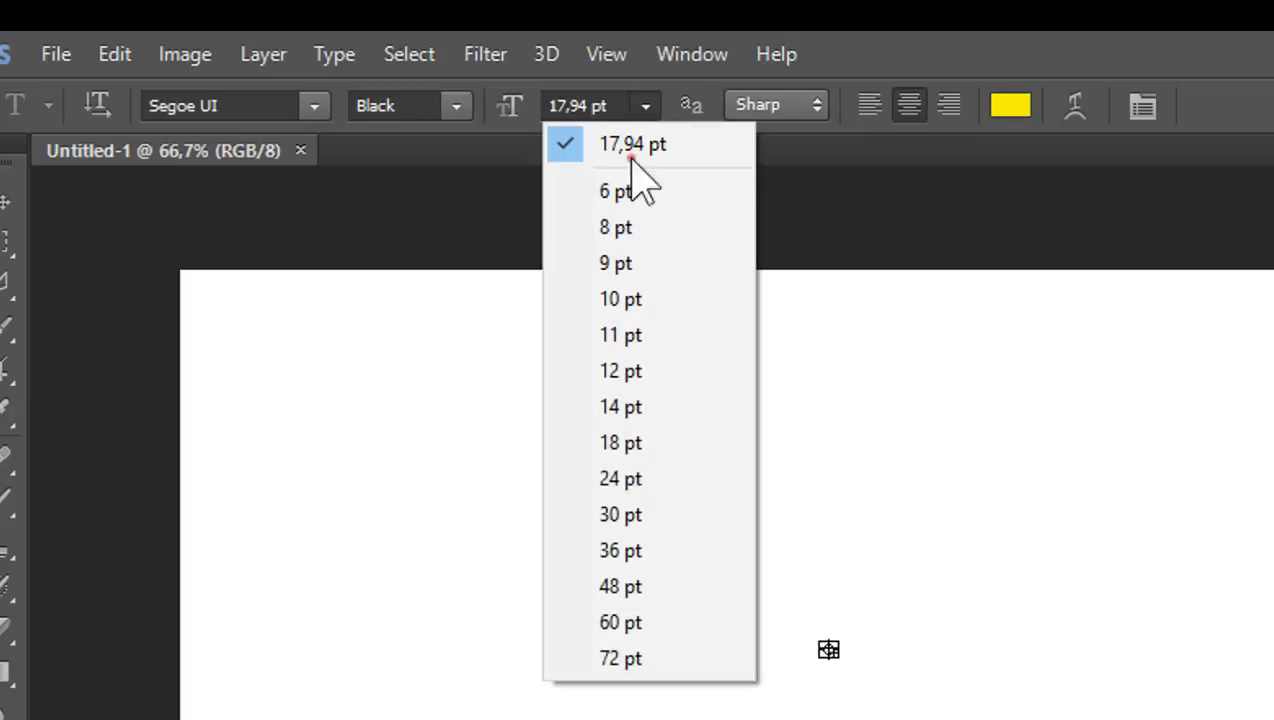
{"action": "left_click", "coordinate": [620, 622]}
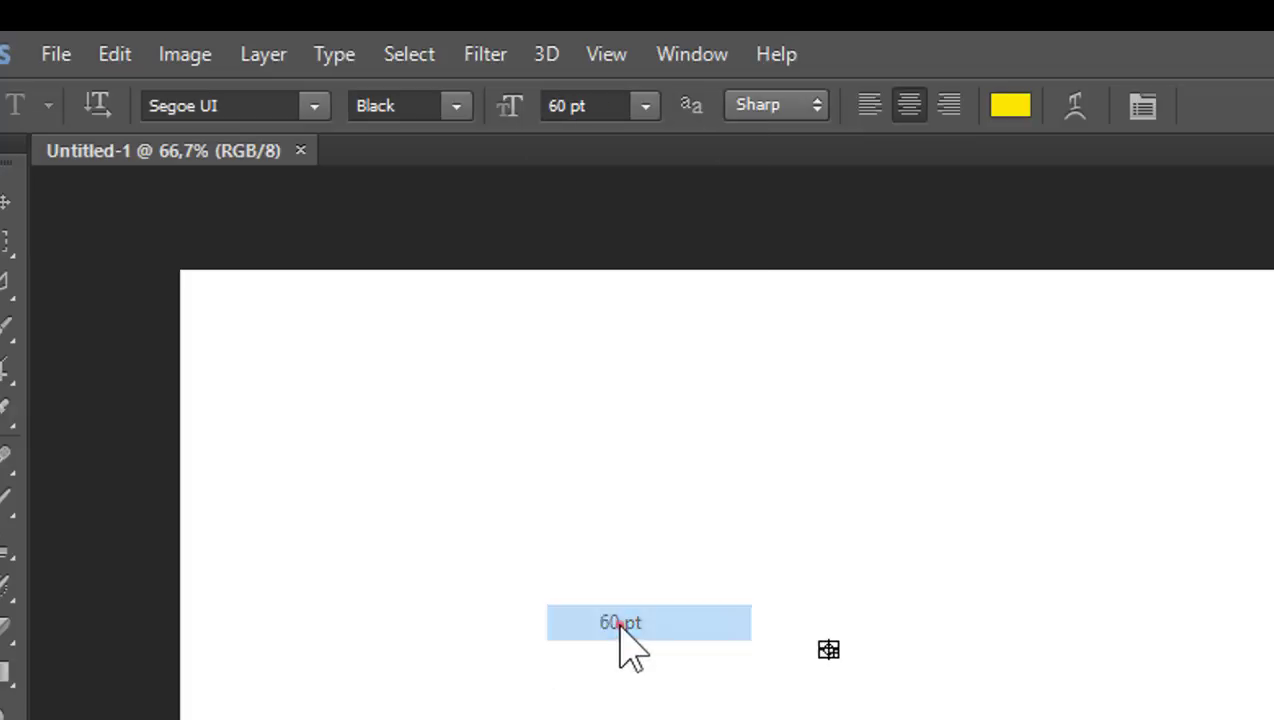
{"action": "left_click", "coordinate": [855, 640]}
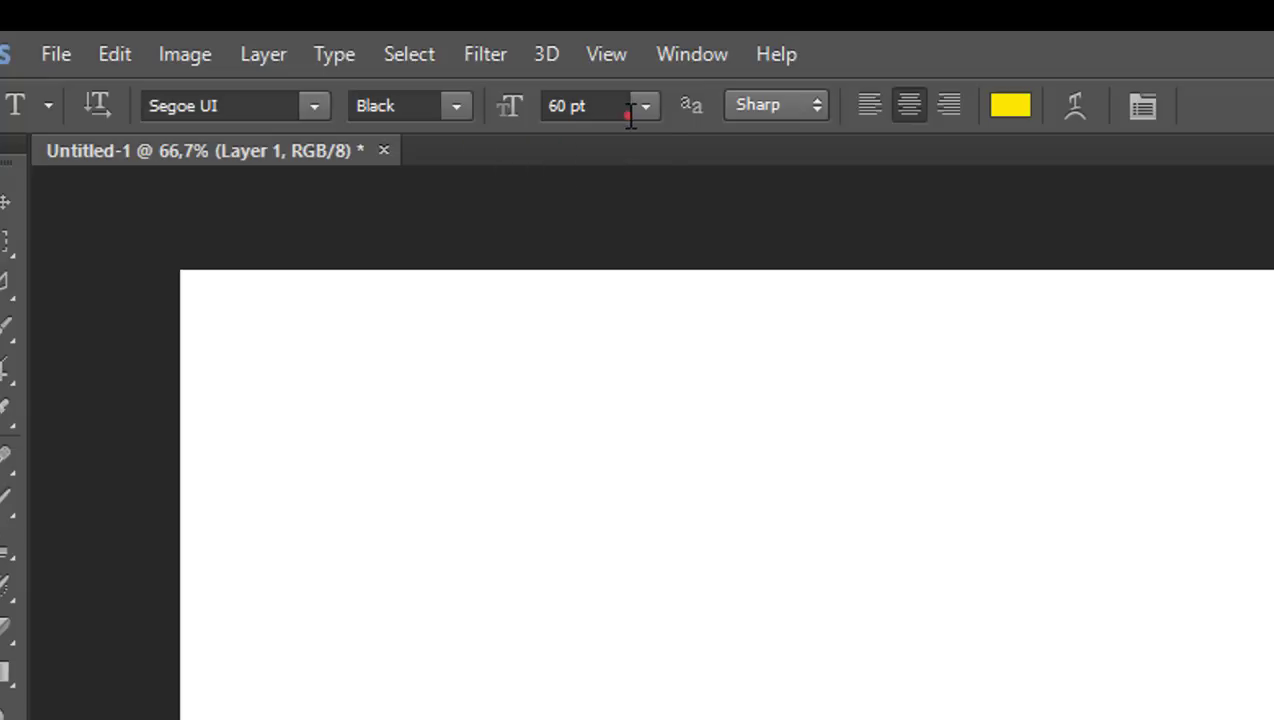
{"action": "left_click", "coordinate": [908, 106]}
{"action": "left_click", "coordinate": [1010, 105]}
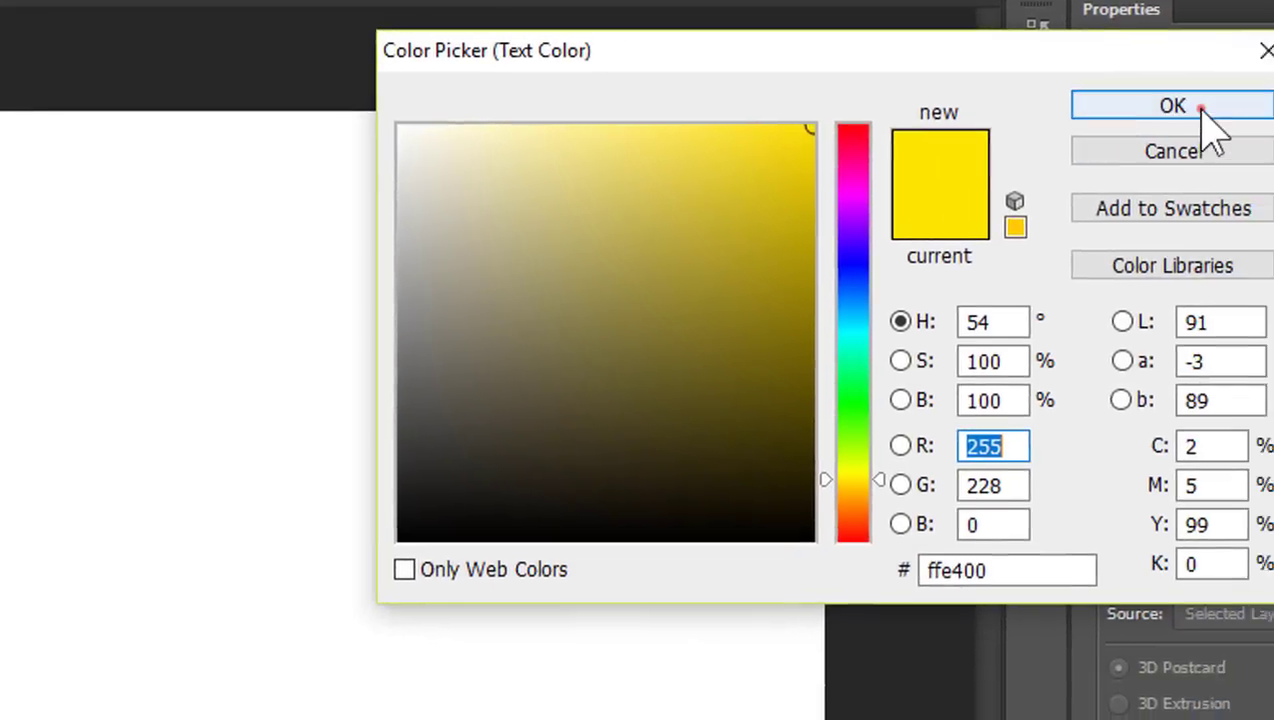
{"action": "left_click", "coordinate": [1173, 106]}
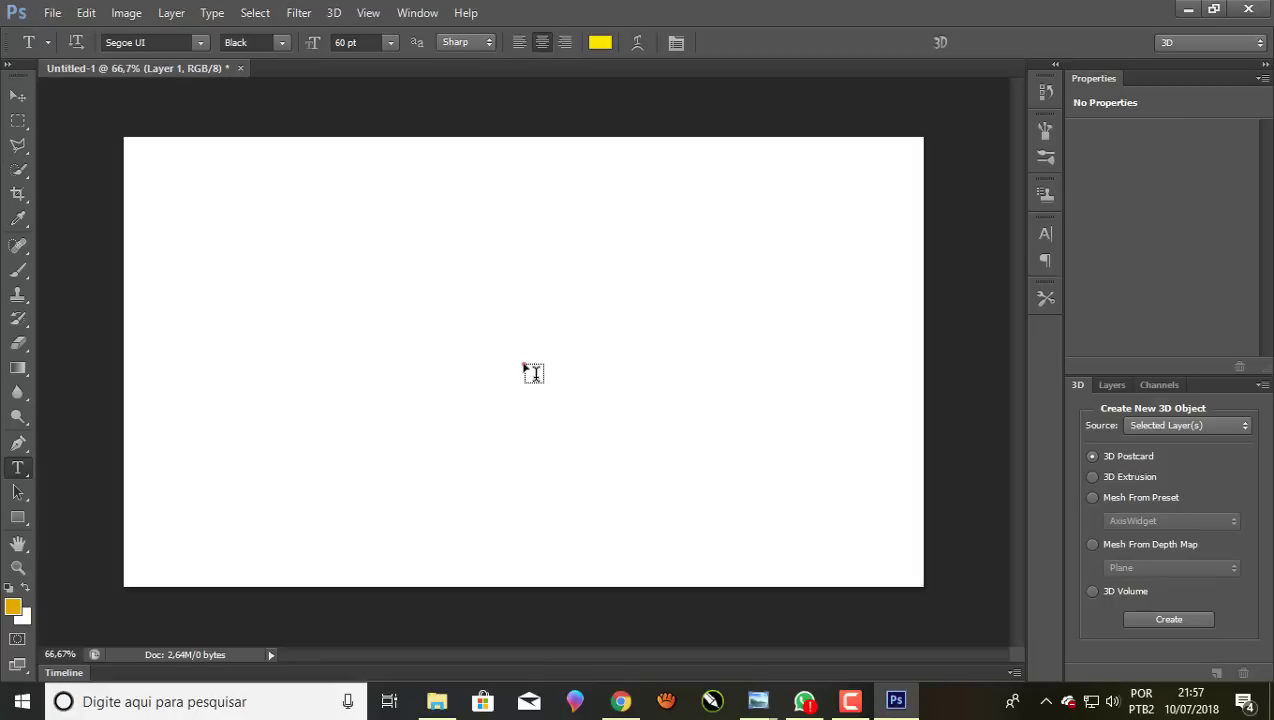
Type 'A NOITE DOS' near the canvas centre and select the whole line for resizing
{"action": "left_click", "coordinate": [508, 368]}
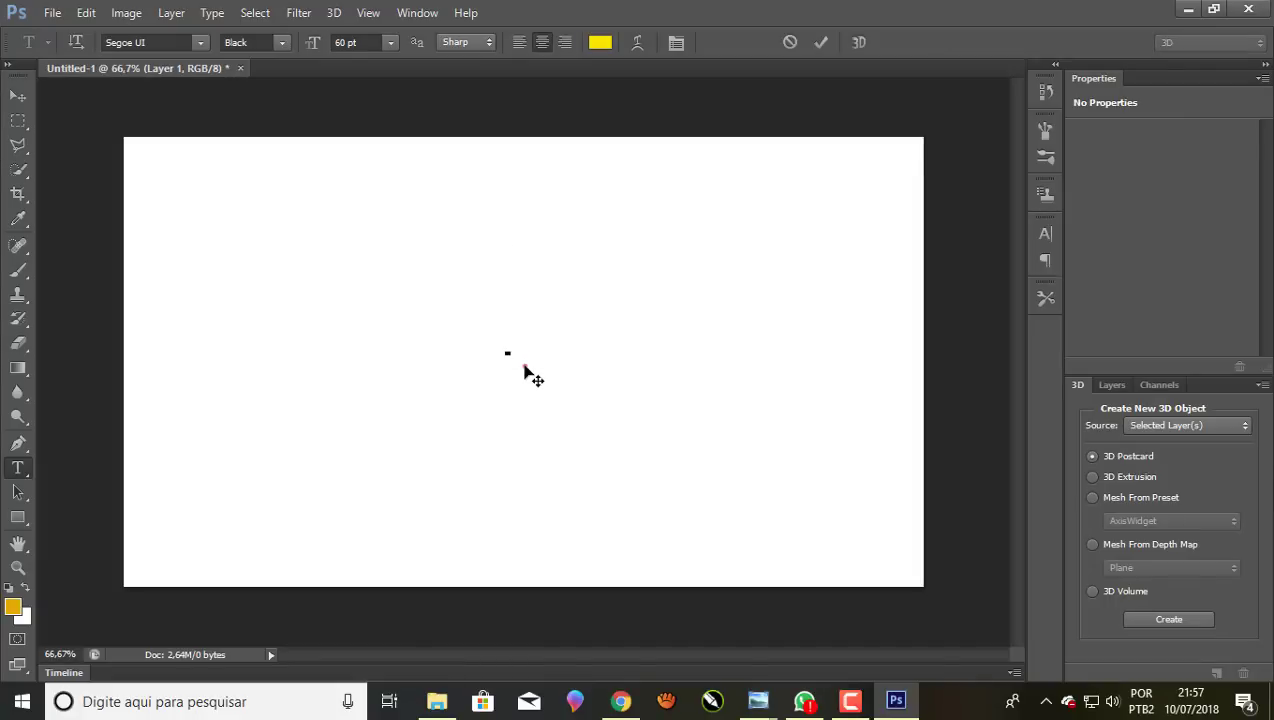
{"action": "type", "text": "a"}
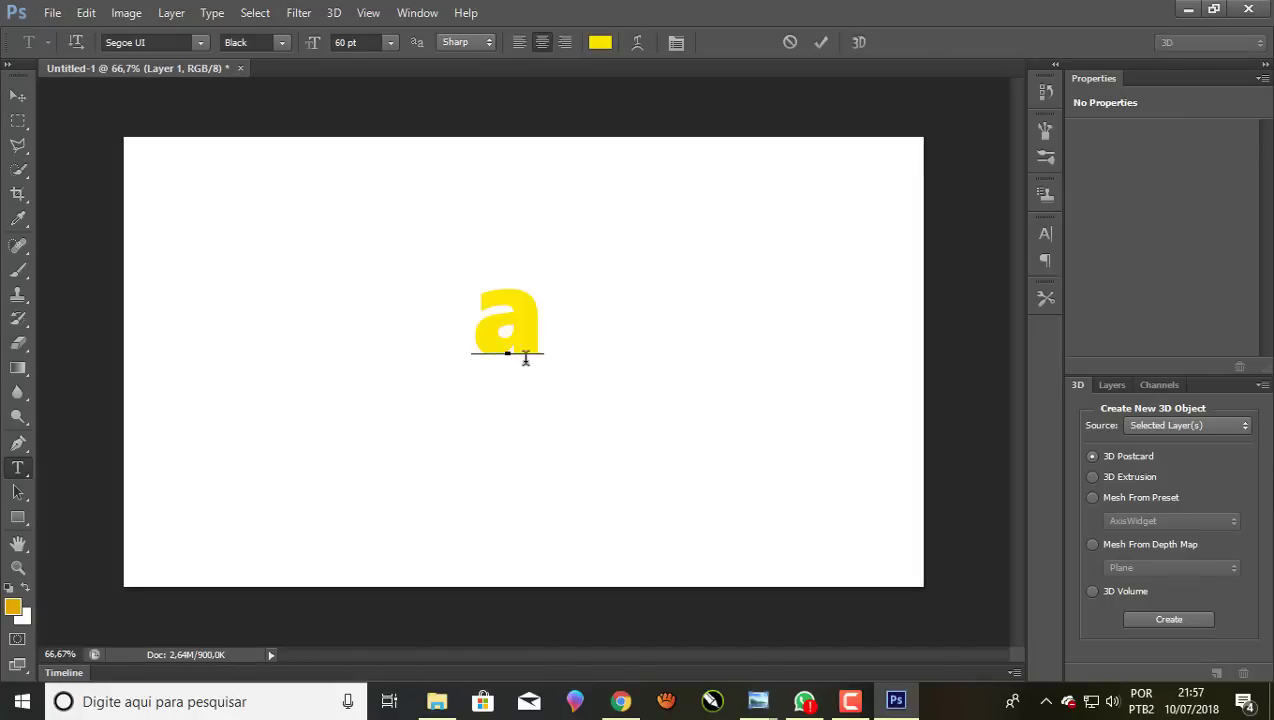
{"action": "key", "text": "BackSpace"}
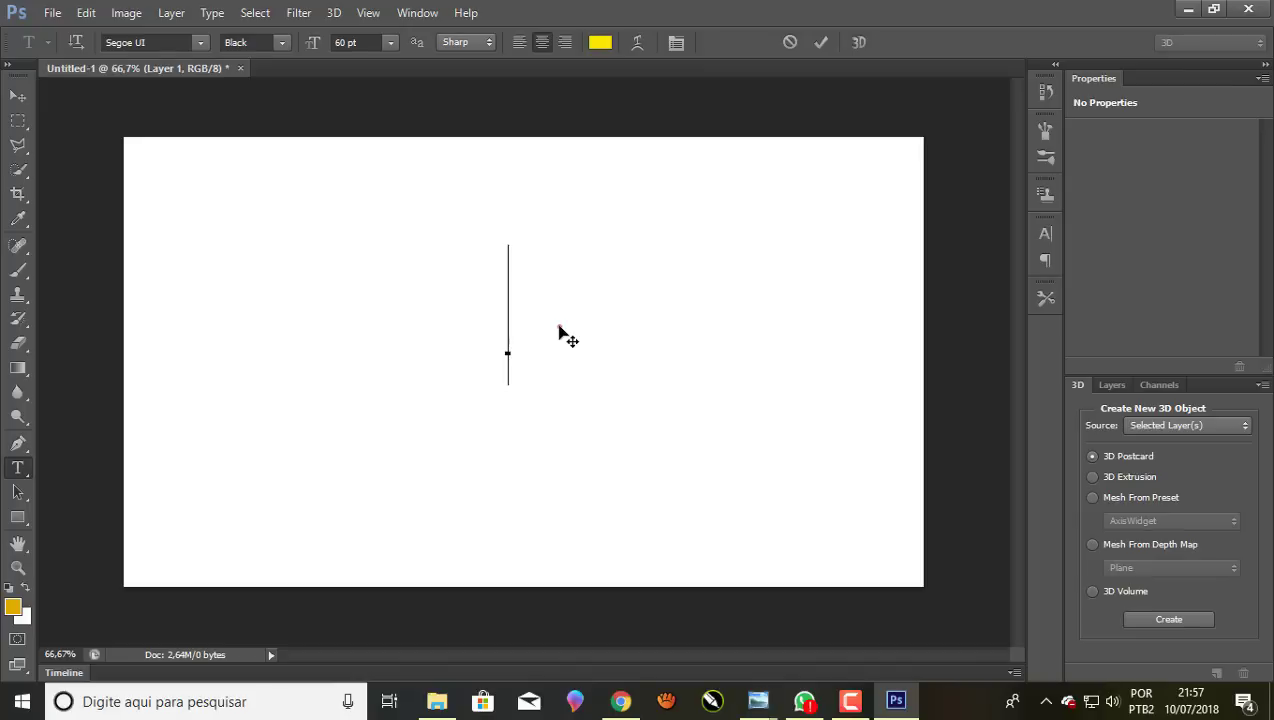
{"action": "type", "text": "A   "}
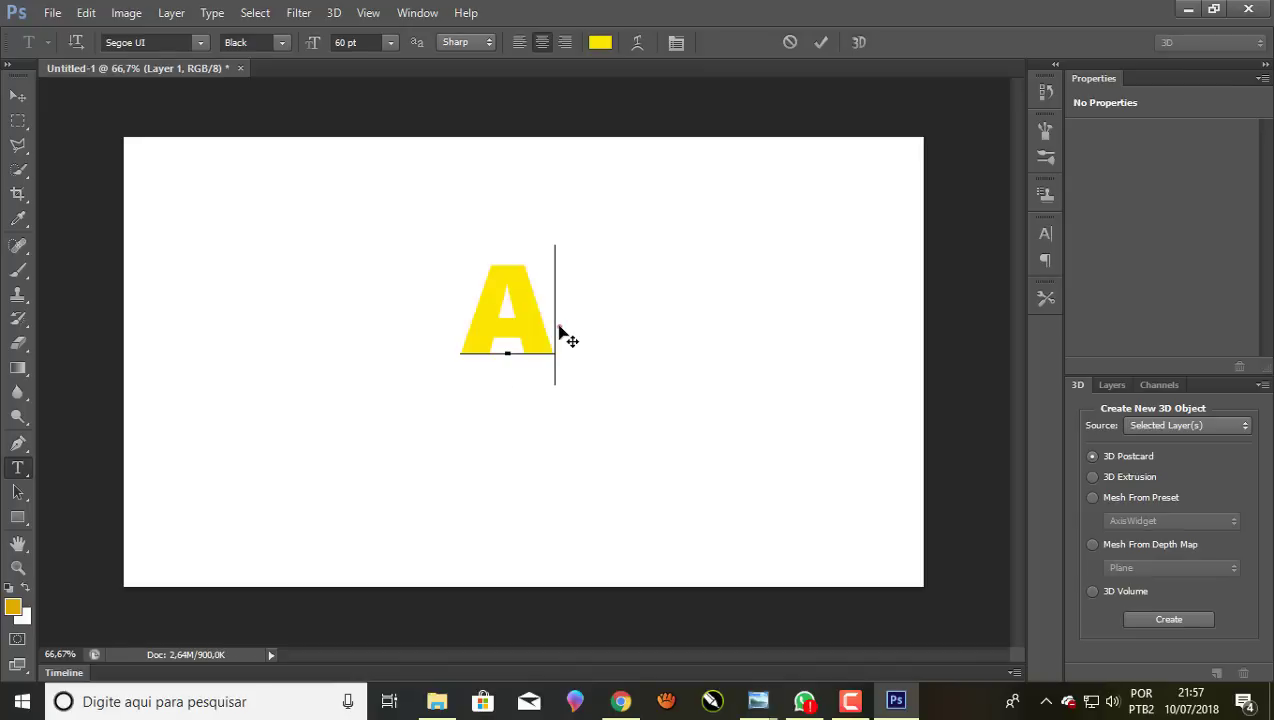
{"action": "type", "text": "NOI"}
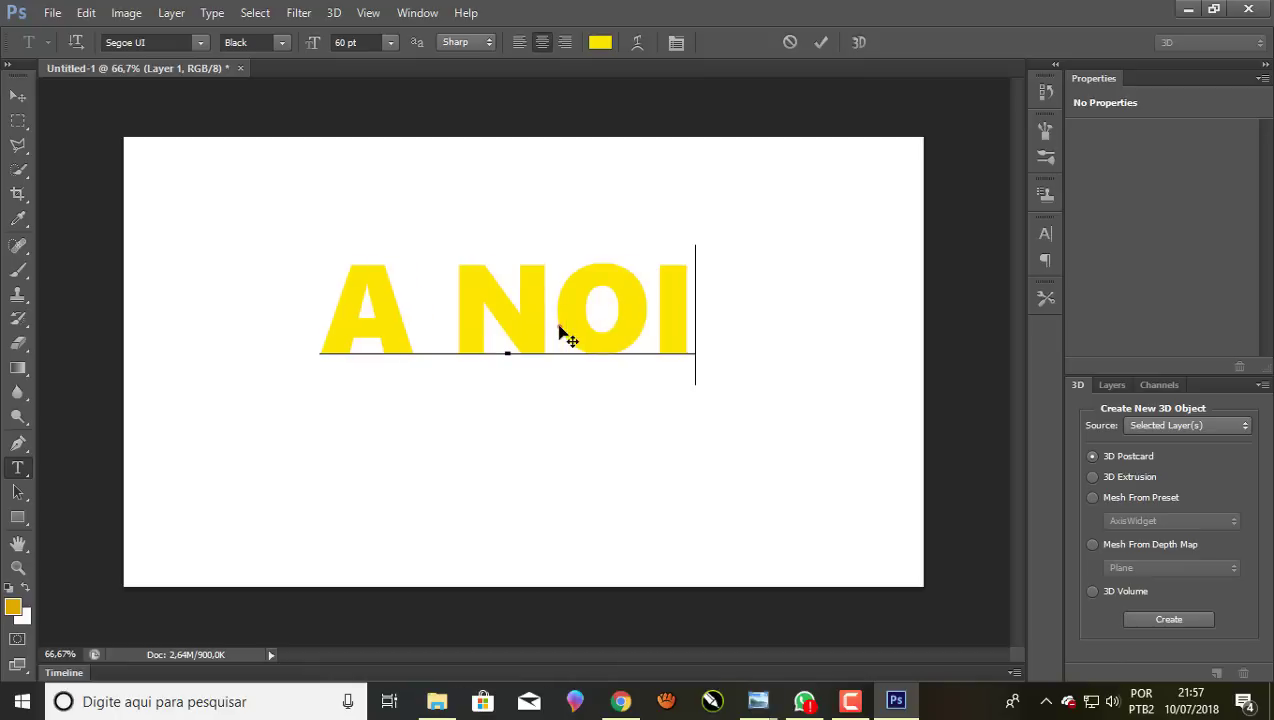
{"action": "type", "text": "T"}
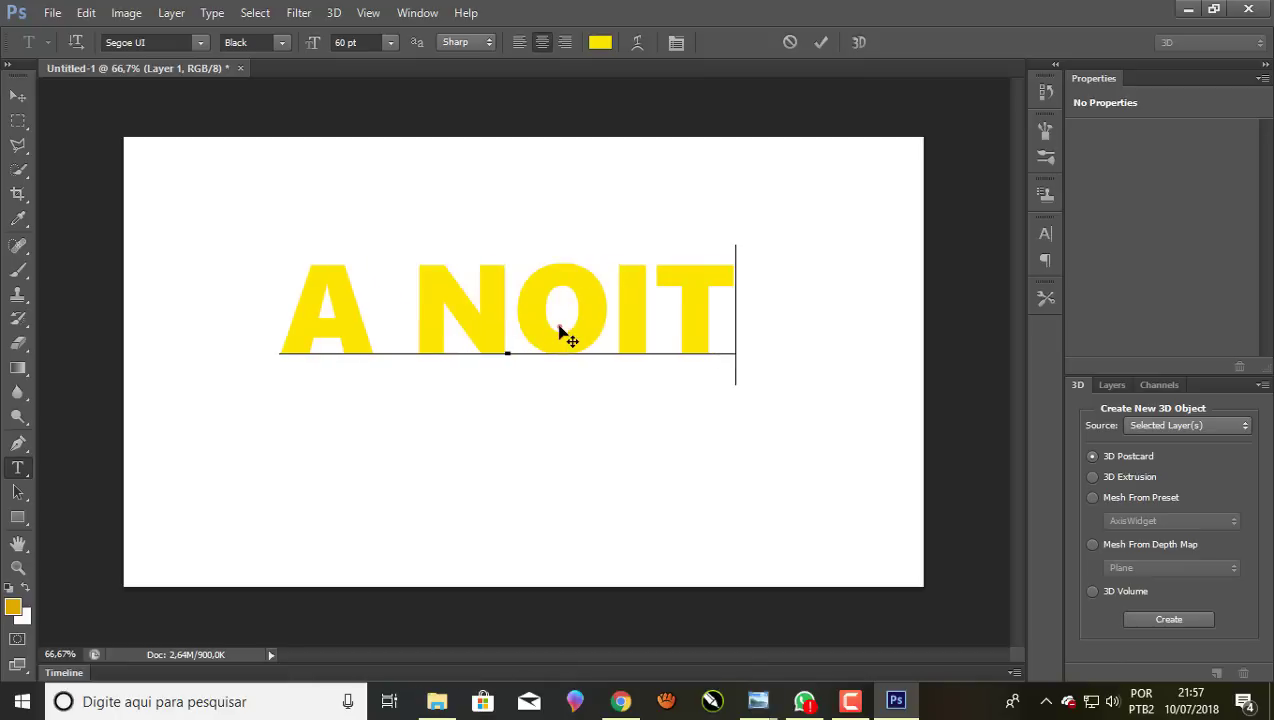
{"action": "type", "text": "E"}
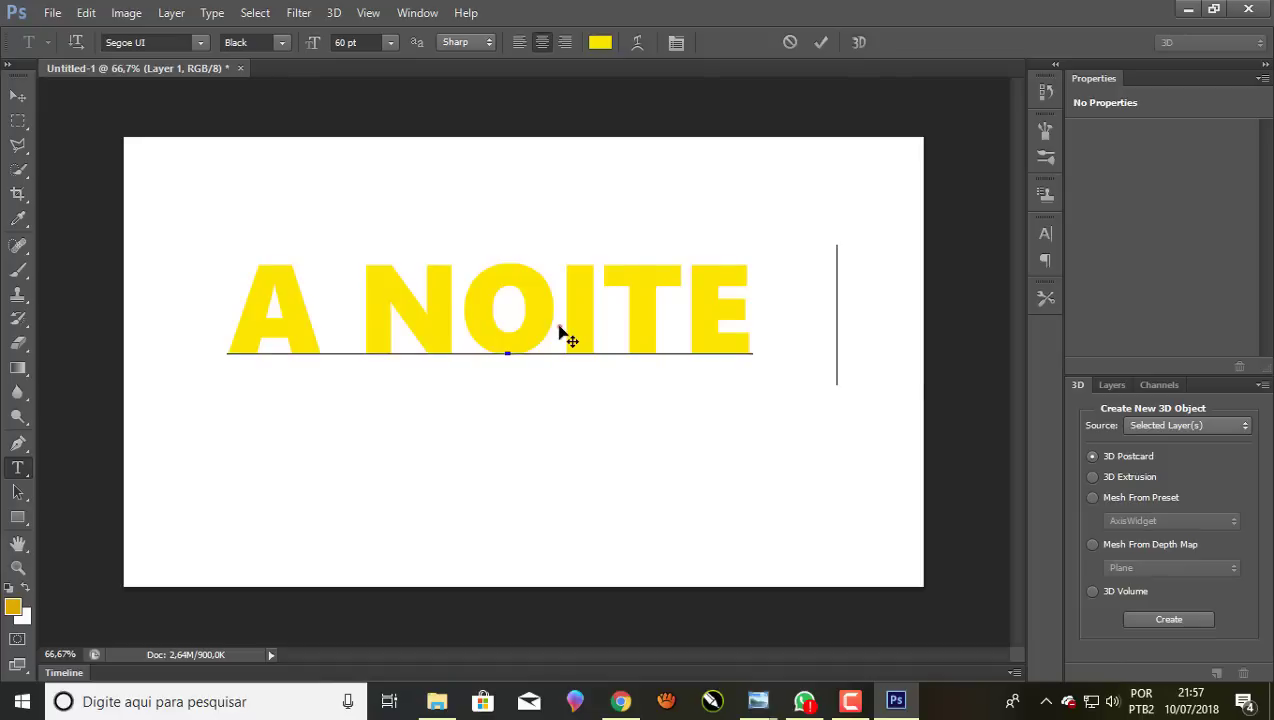
{"action": "type", "text": " DOS"}
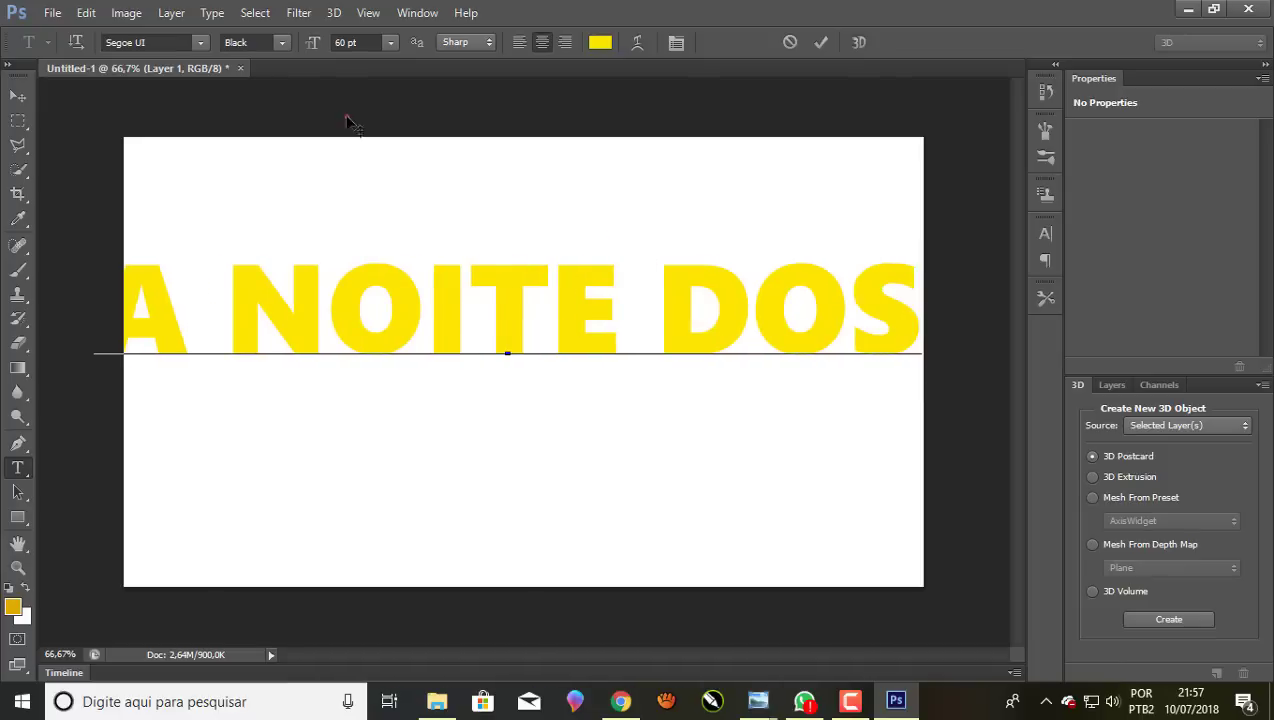
{"action": "double_click", "coordinate": [346, 333]}
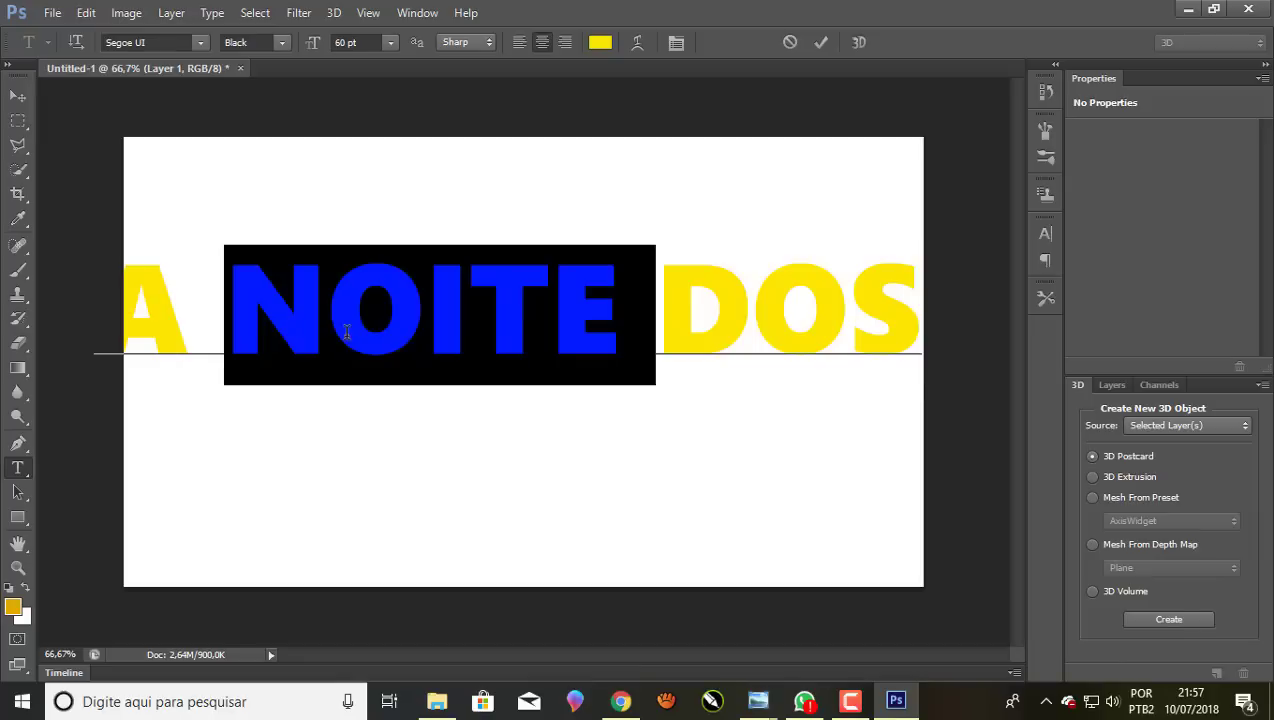
{"action": "key", "text": "ctrl+a"}
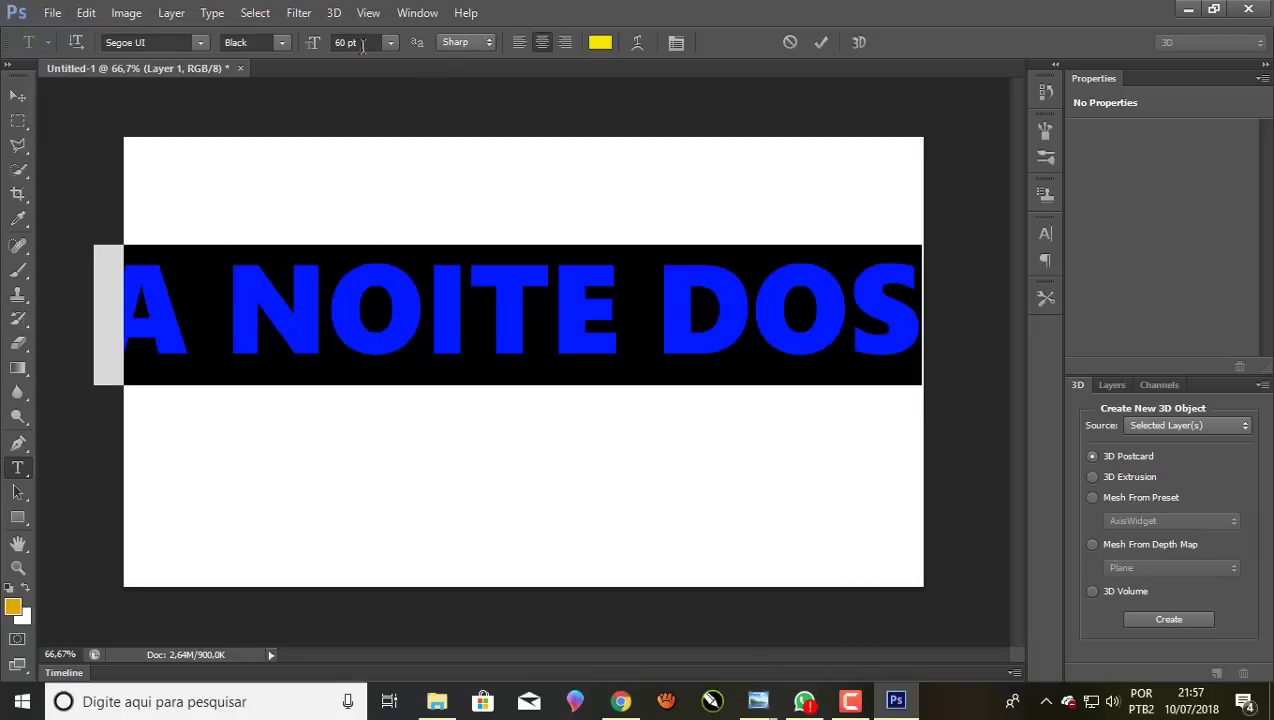
{"action": "left_click", "coordinate": [365, 43]}
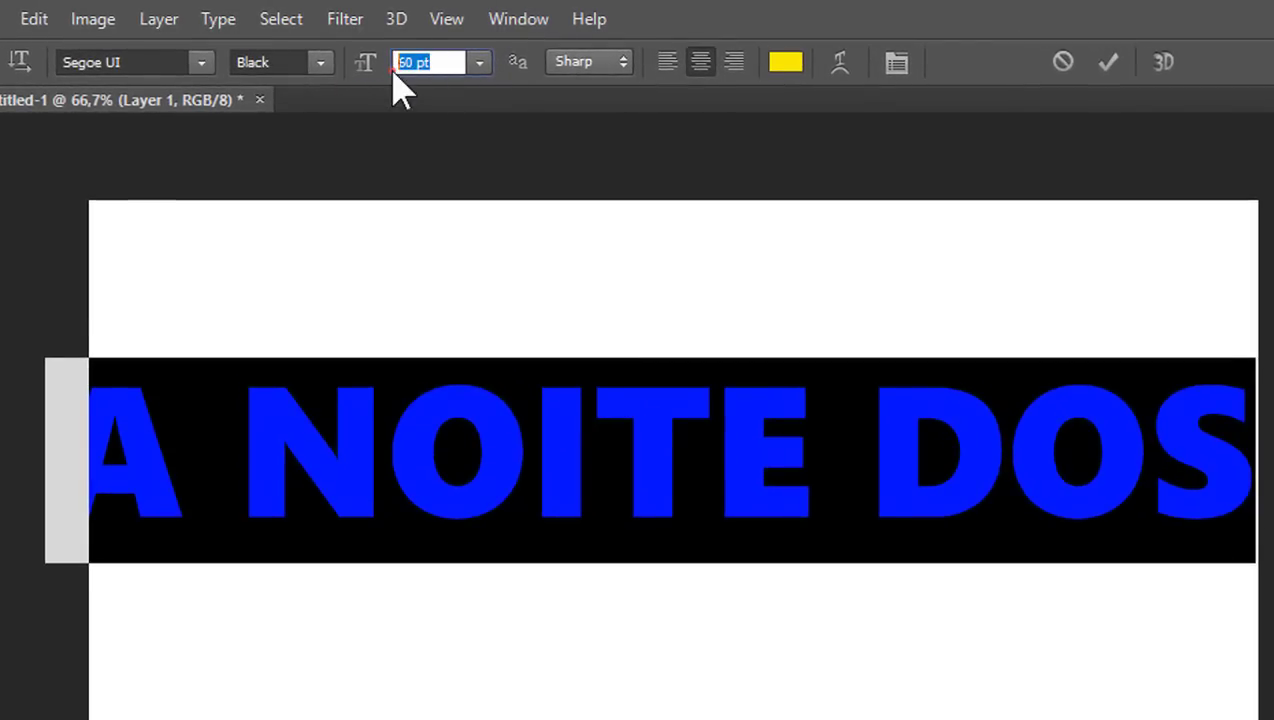
Shrink the heading text size down to 48 pt
{"action": "key", "text": "Down"}
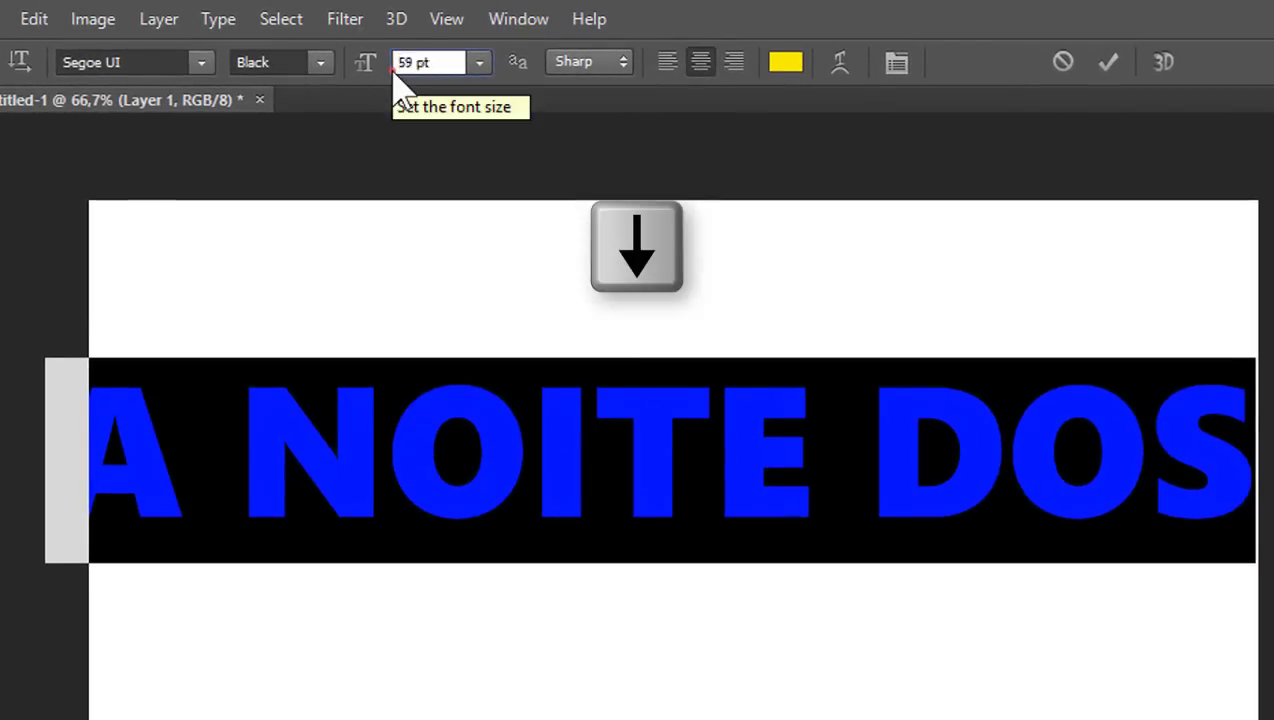
{"action": "key", "text": "Down"}
{"action": "key", "text": "Down"}
{"action": "key", "text": "Down"}
{"action": "key", "text": "Down"}
{"action": "key", "text": "Down"}
{"action": "key", "text": "Down"}
{"action": "key", "text": "Down"}
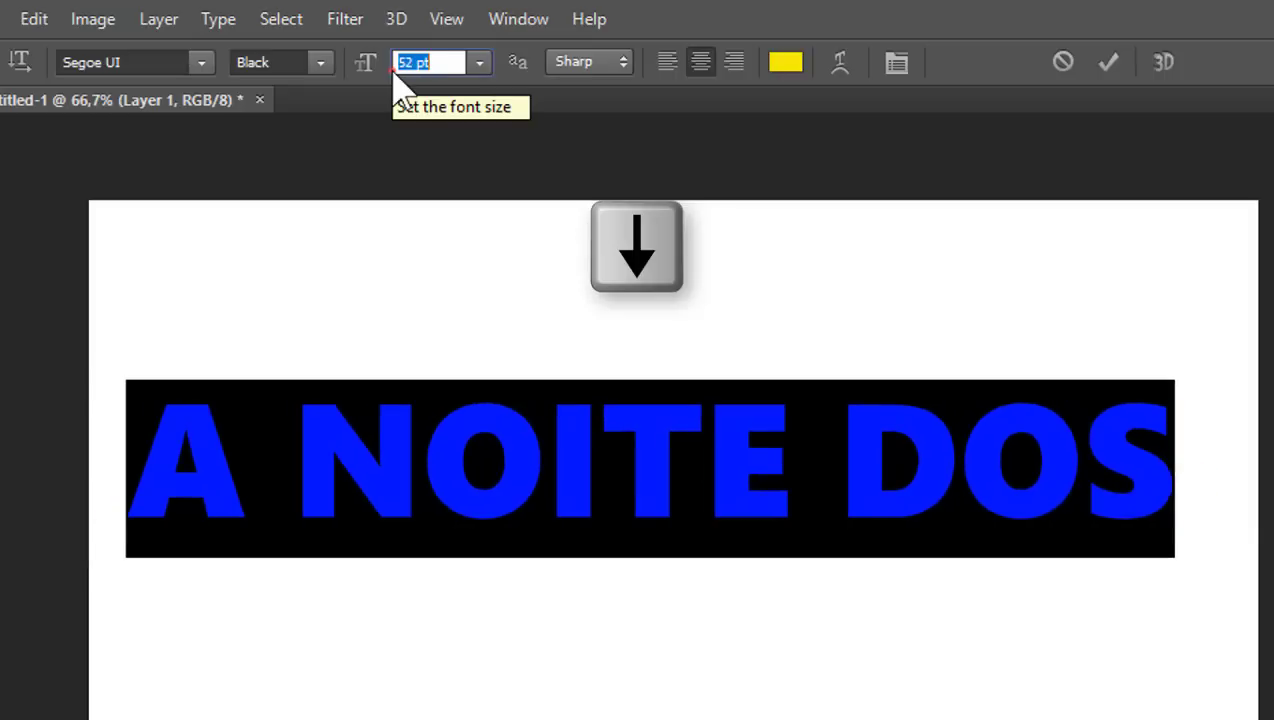
{"action": "key", "text": "Down"}
{"action": "key", "text": "Down"}
{"action": "key", "text": "Down"}
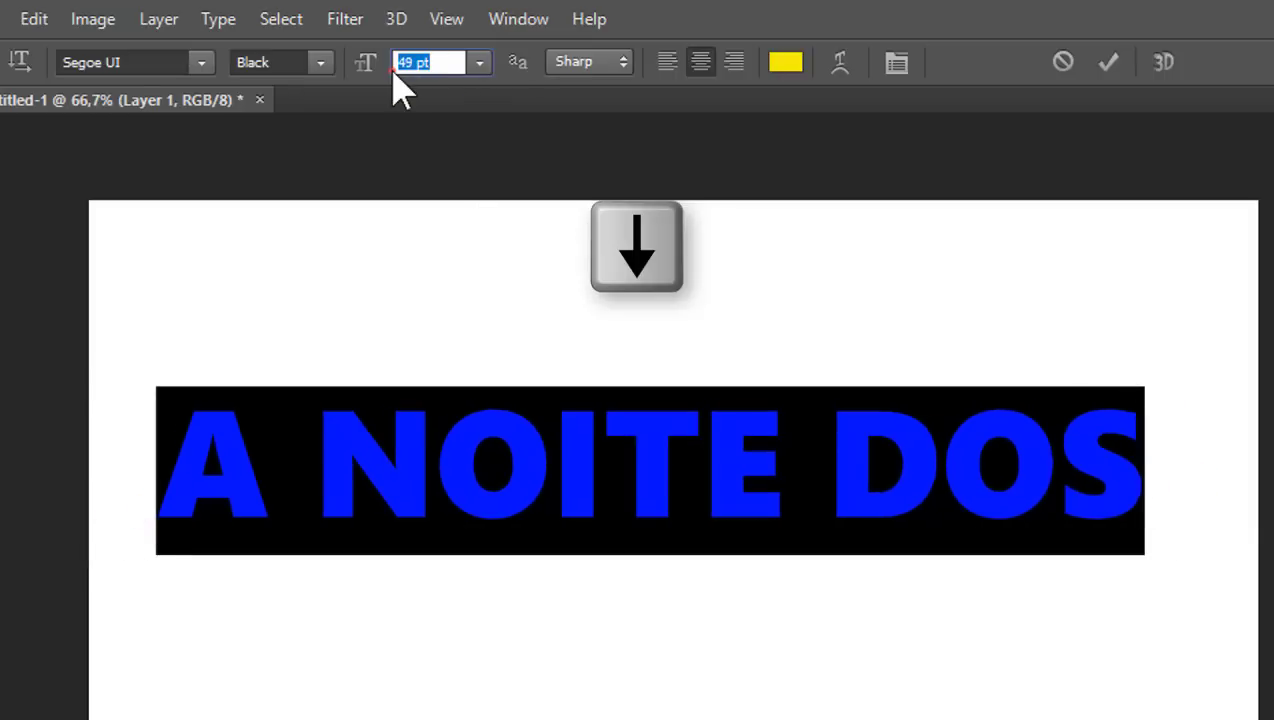
{"action": "key", "text": "Down"}
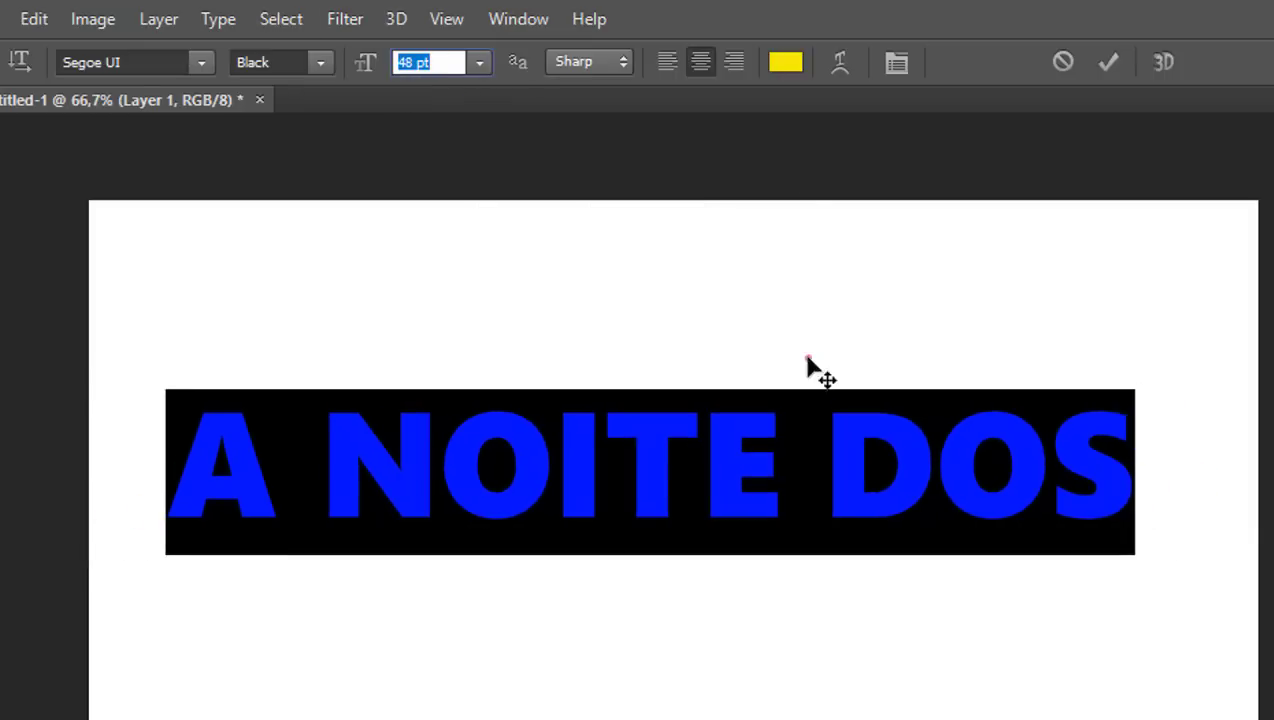
Add 'MILAGRES' as a second centred line and select both lines
{"action": "left_click", "coordinate": [1132, 466]}
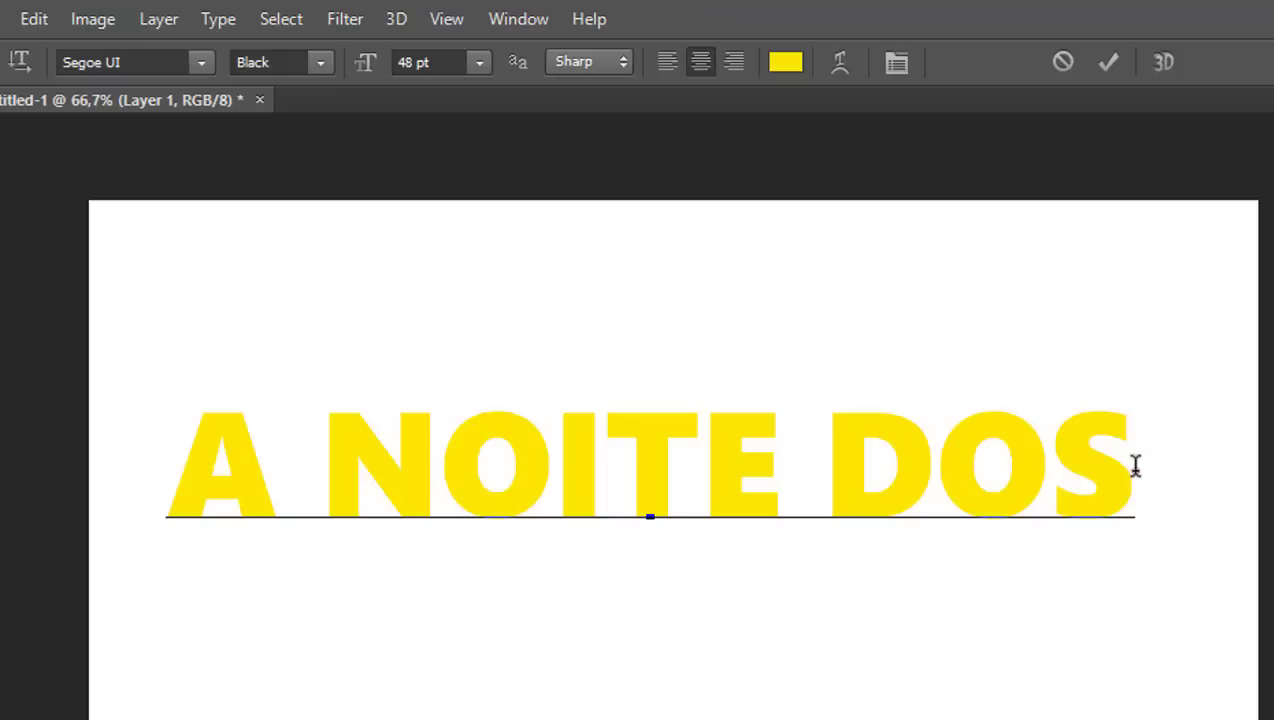
{"action": "key", "text": "Return"}
{"action": "type", "text": "MILA"}
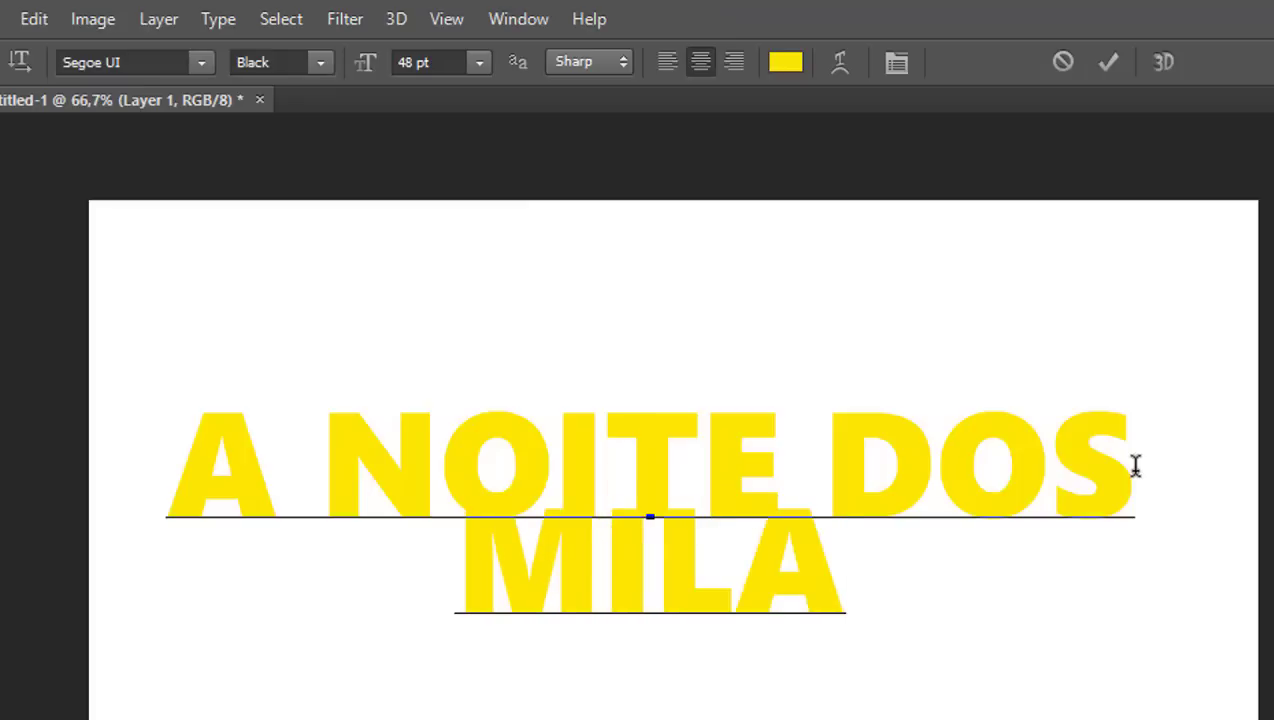
{"action": "type", "text": "GRES"}
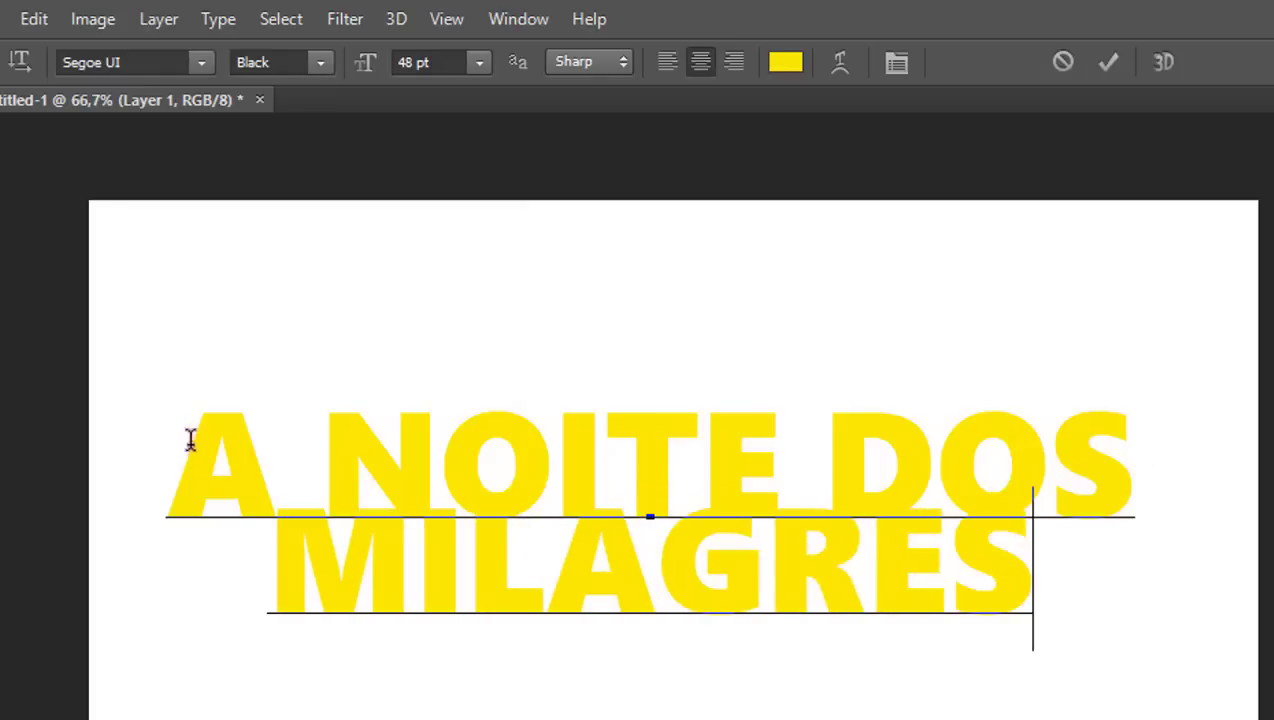
{"action": "mouse_move", "coordinate": [190, 436]}
{"action": "left_mouse_down"}
{"action": "mouse_move", "coordinate": [958, 690]}
{"action": "mouse_move", "coordinate": [1222, 687]}
{"action": "left_mouse_up"}
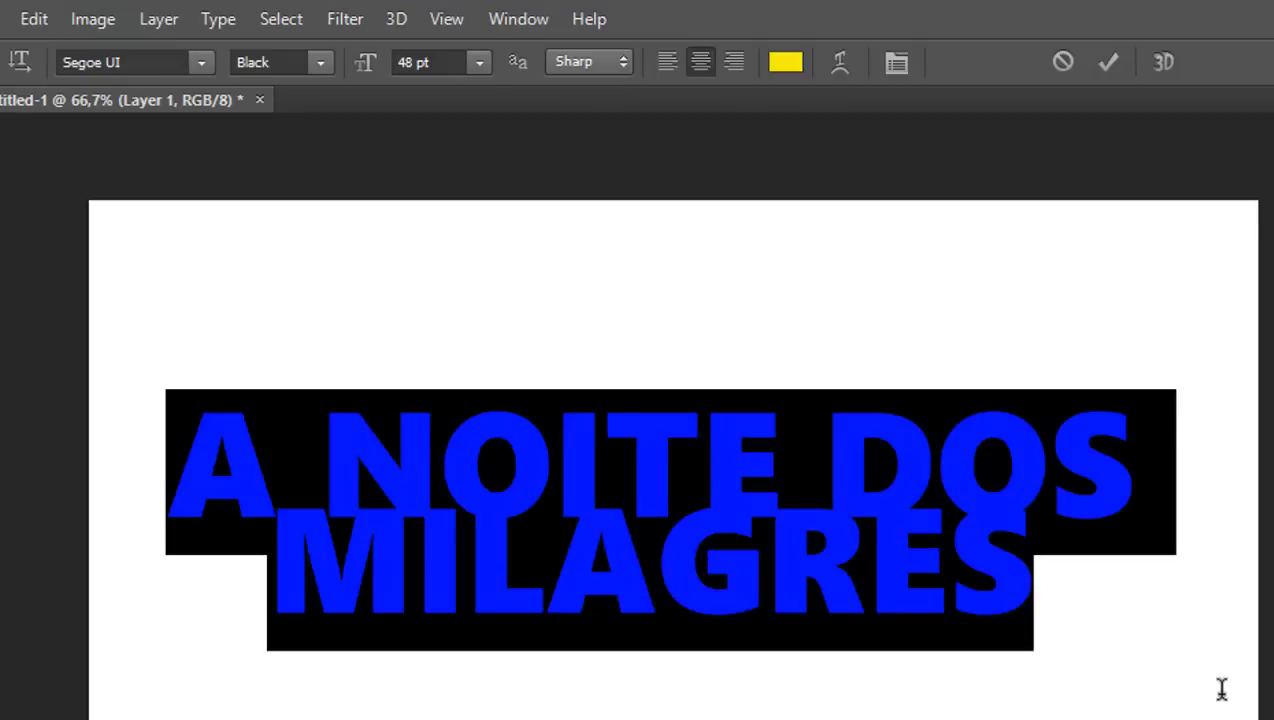
Adjust the line spacing between the two heading lines to 47,27 pt
{"action": "left_click", "coordinate": [897, 62]}
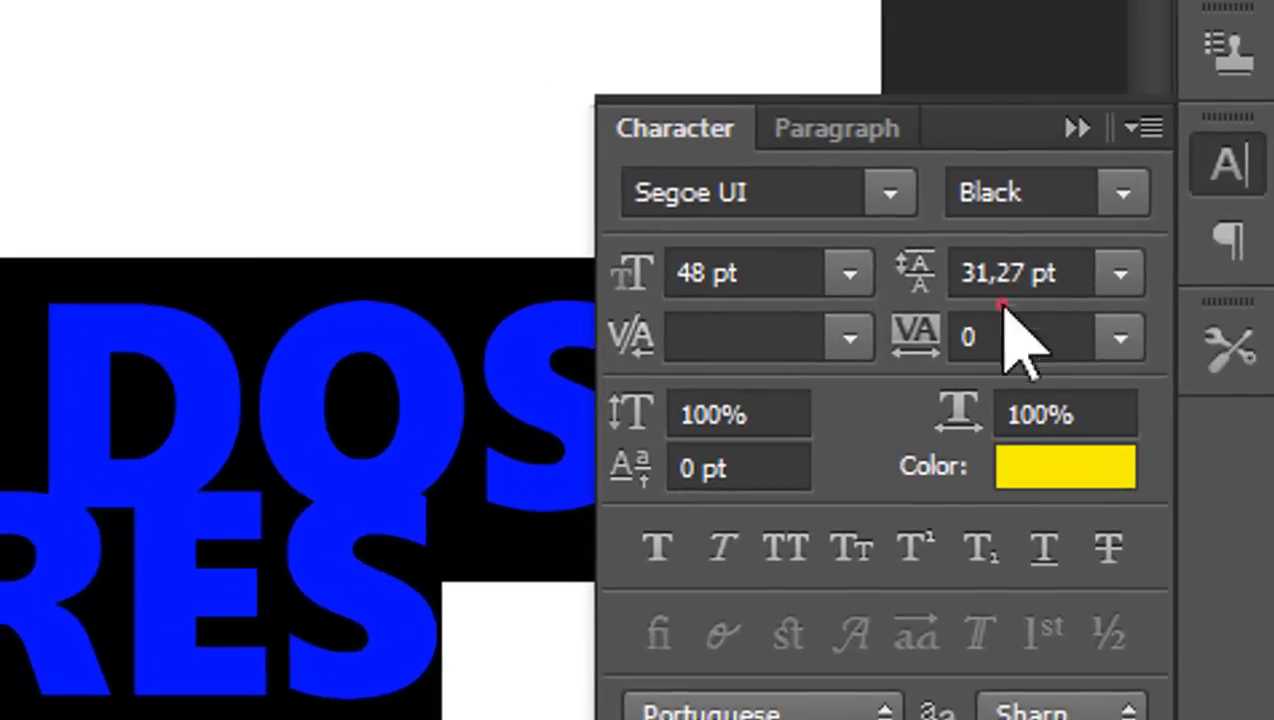
{"action": "left_click_drag", "start_coordinate": [962, 260], "coordinate": [1072, 270]}
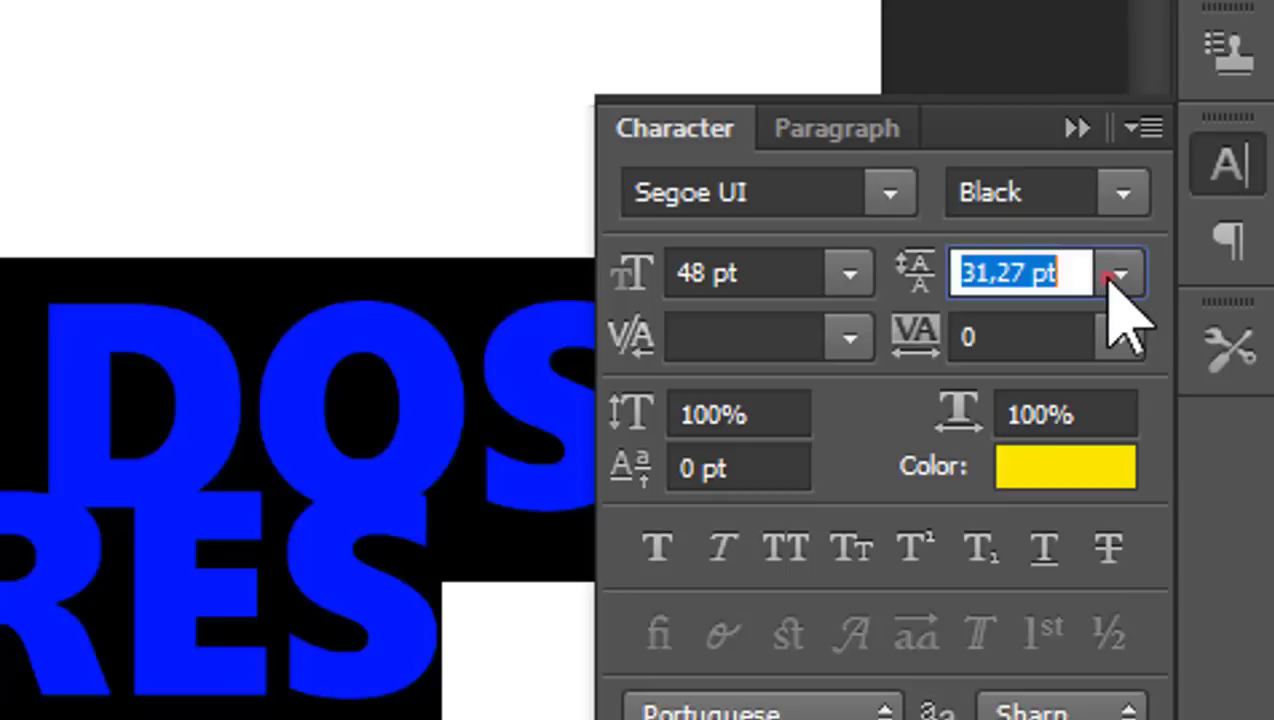
{"action": "key", "text": "Up"}
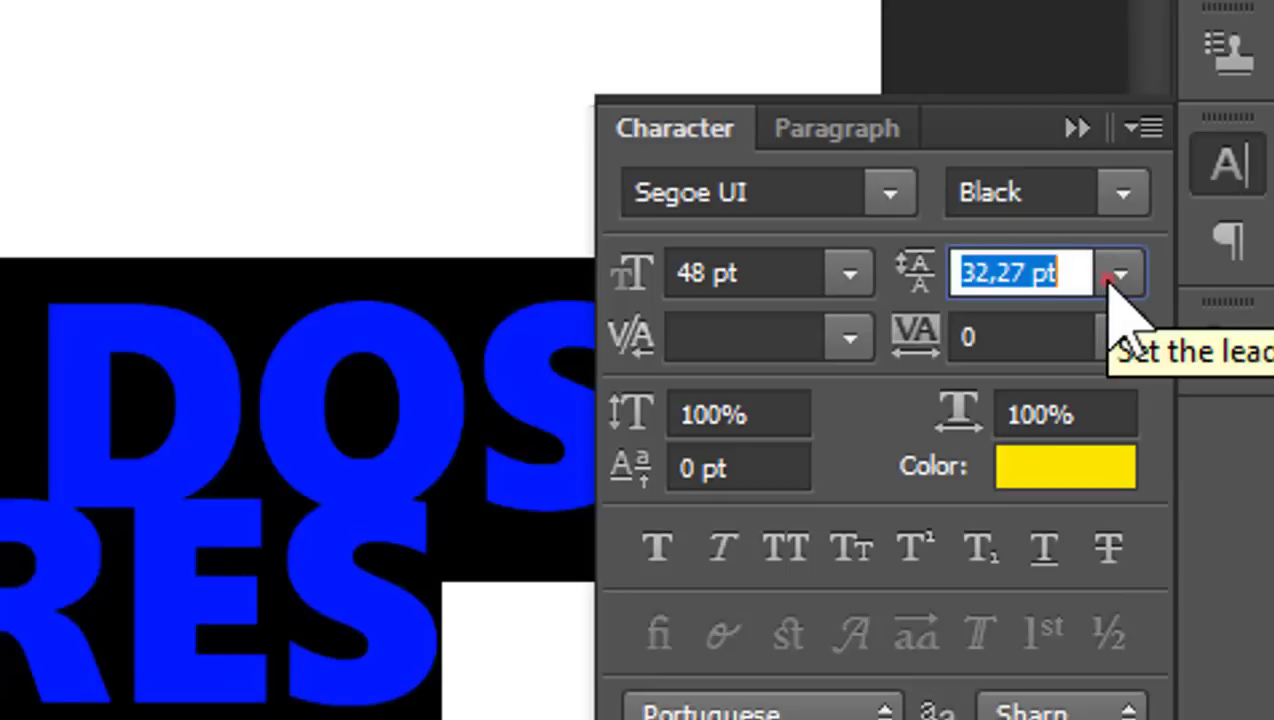
{"action": "key", "text": "Up"}
{"action": "key", "text": "Up"}
{"action": "key", "text": "Up"}
{"action": "key", "text": "Up"}
{"action": "key", "text": "Up"}
{"action": "key", "text": "Up"}
{"action": "key", "text": "Up"}
{"action": "key", "text": "Up"}
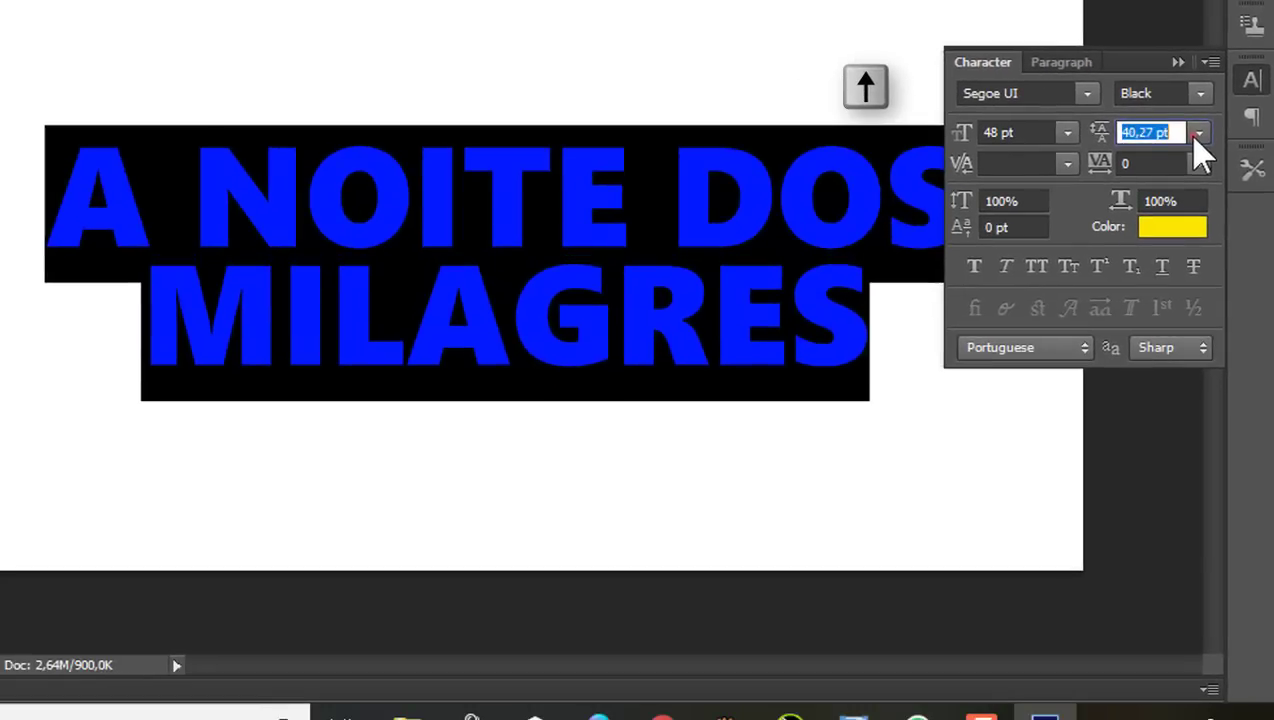
{"action": "key", "text": "Up"}
{"action": "key", "text": "Up"}
{"action": "key", "text": "Up"}
{"action": "key", "text": "Up"}
{"action": "key", "text": "Up"}
{"action": "key", "text": "Up"}
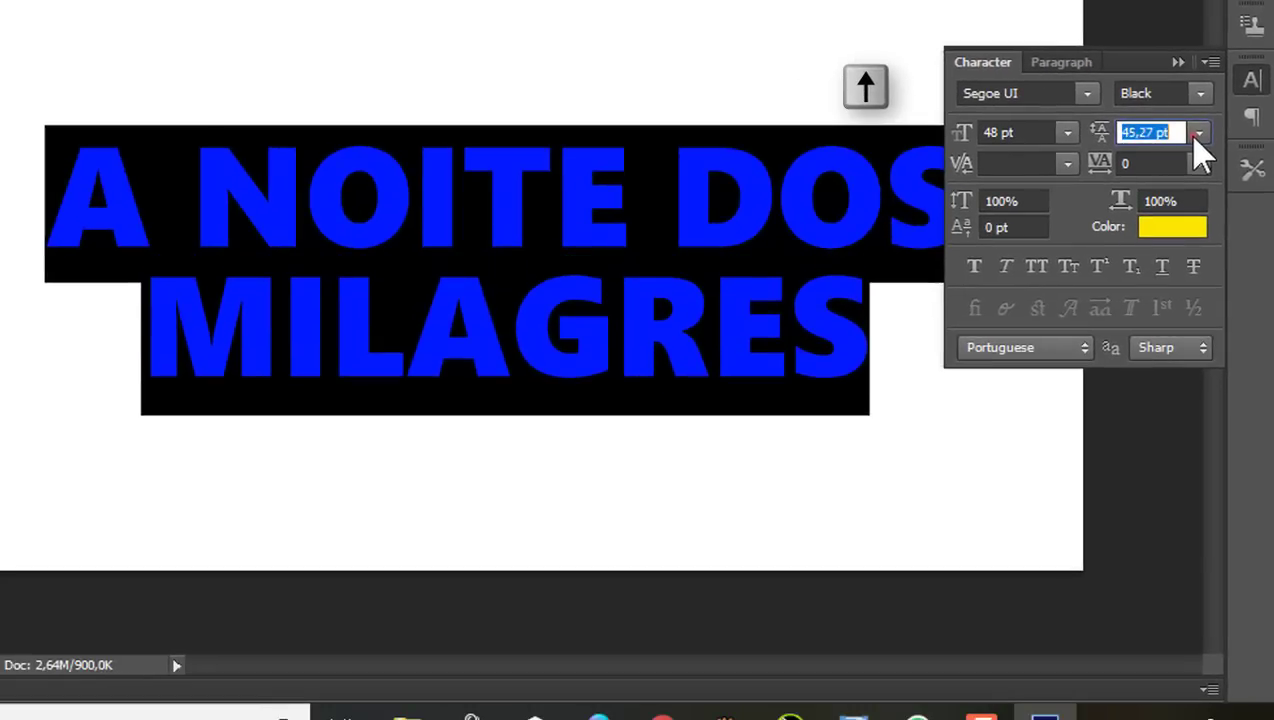
{"action": "key", "text": "Up"}
{"action": "key", "text": "Up"}
{"action": "key", "text": "Down"}
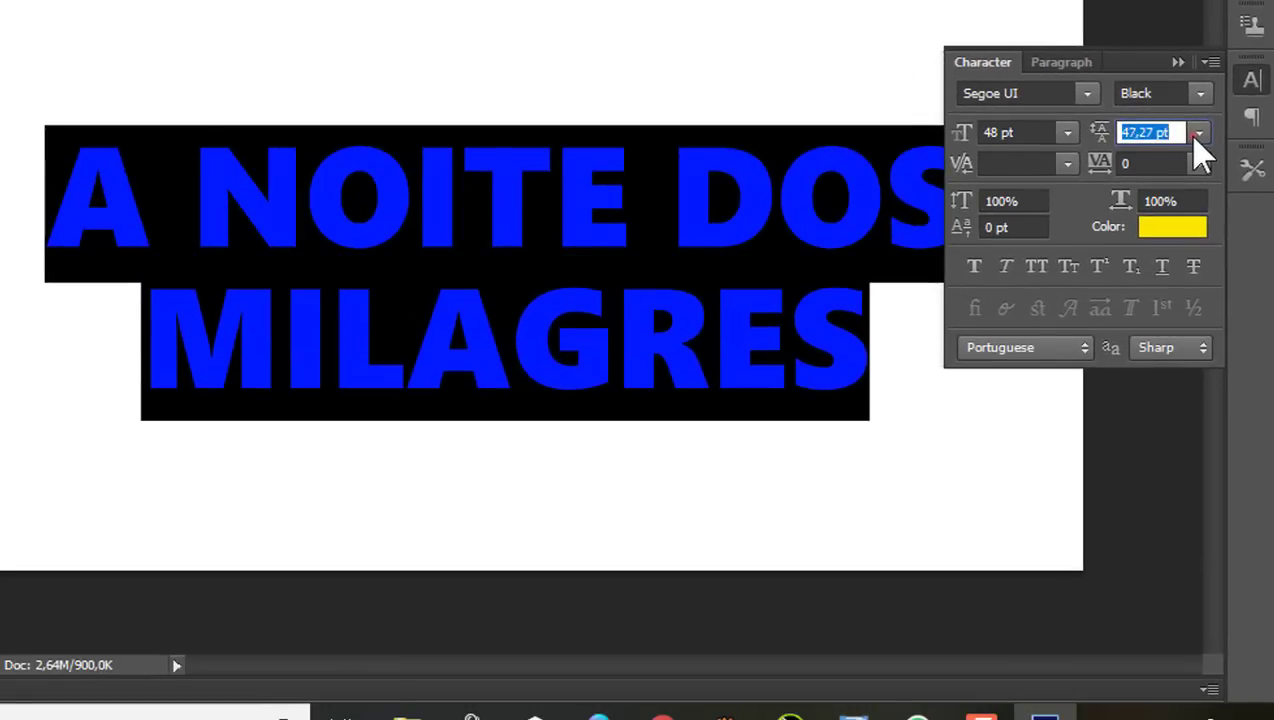
{"action": "left_click", "coordinate": [1178, 63]}
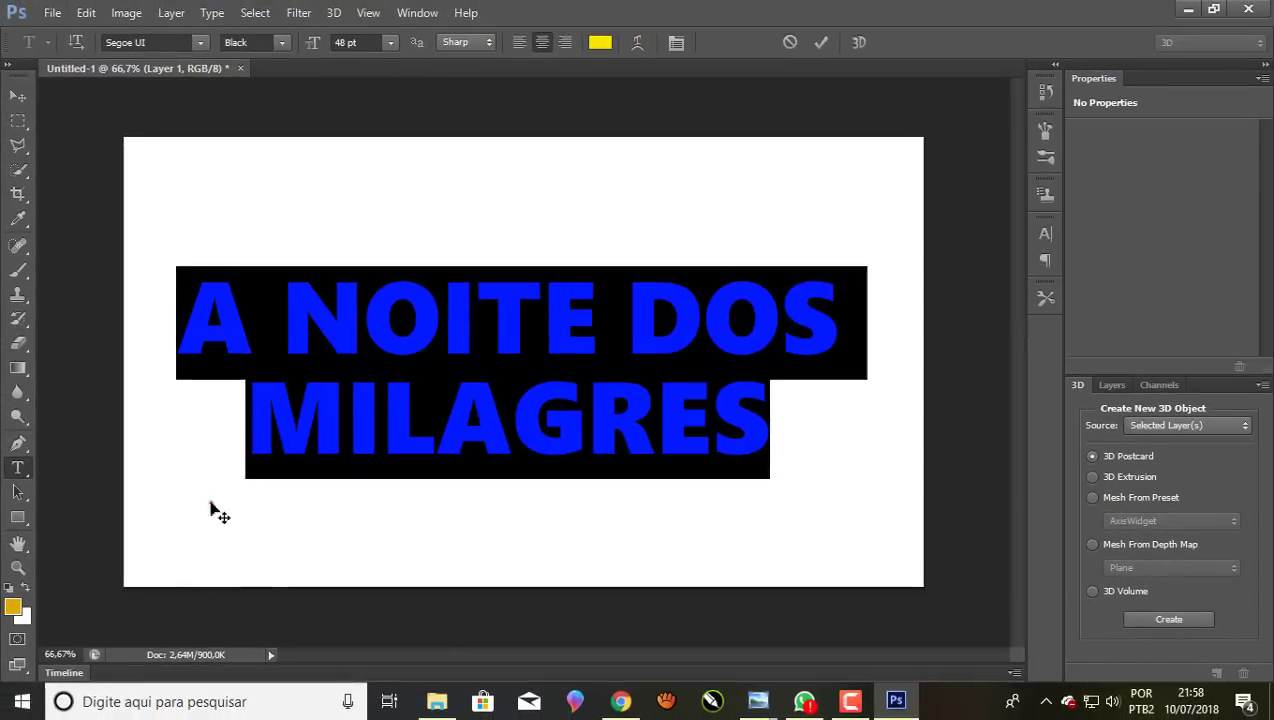
Commit the heading text and move it slightly up on the canvas
{"action": "left_click", "coordinate": [821, 43]}
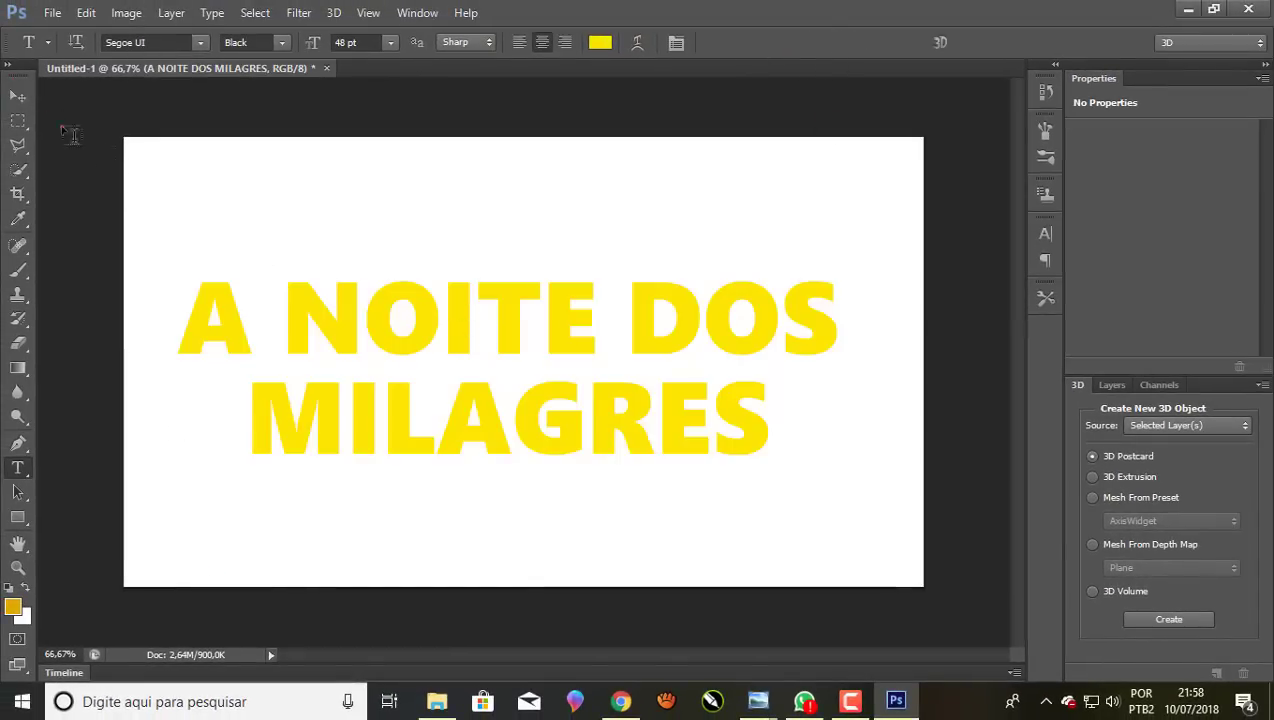
{"action": "left_click", "coordinate": [18, 96]}
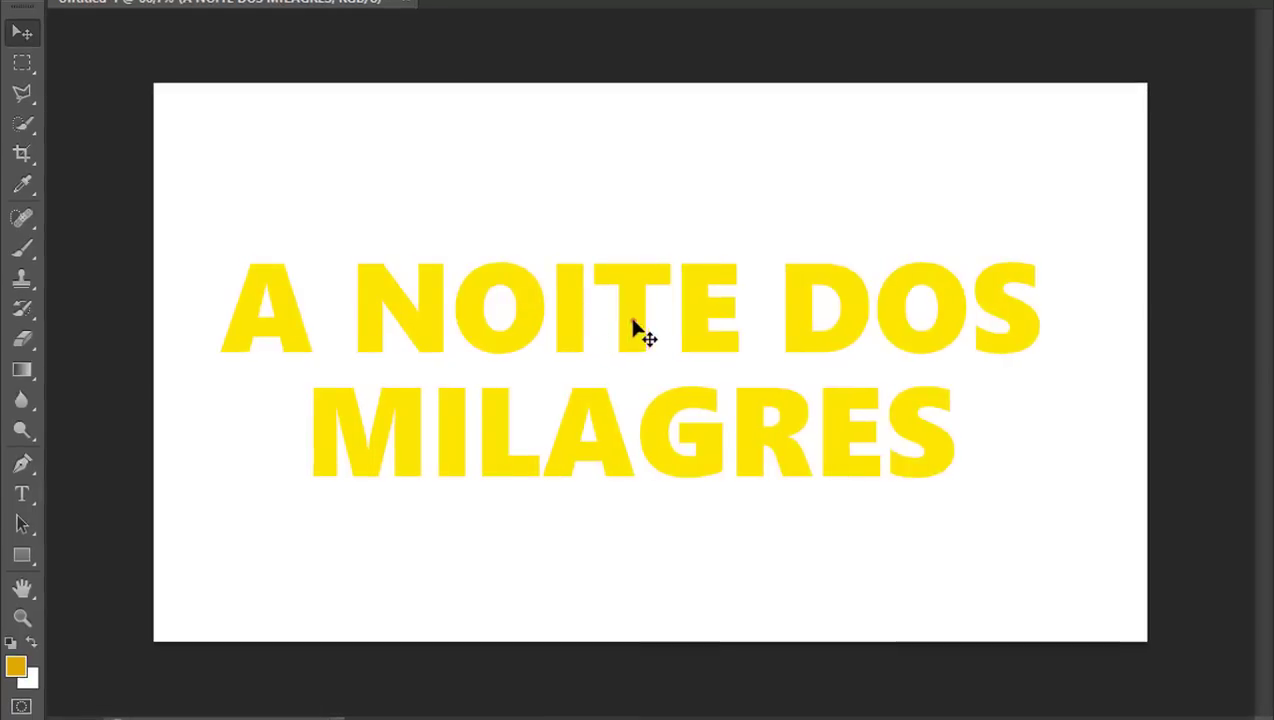
{"action": "left_click_drag", "start_coordinate": [637, 333], "coordinate": [637, 299]}
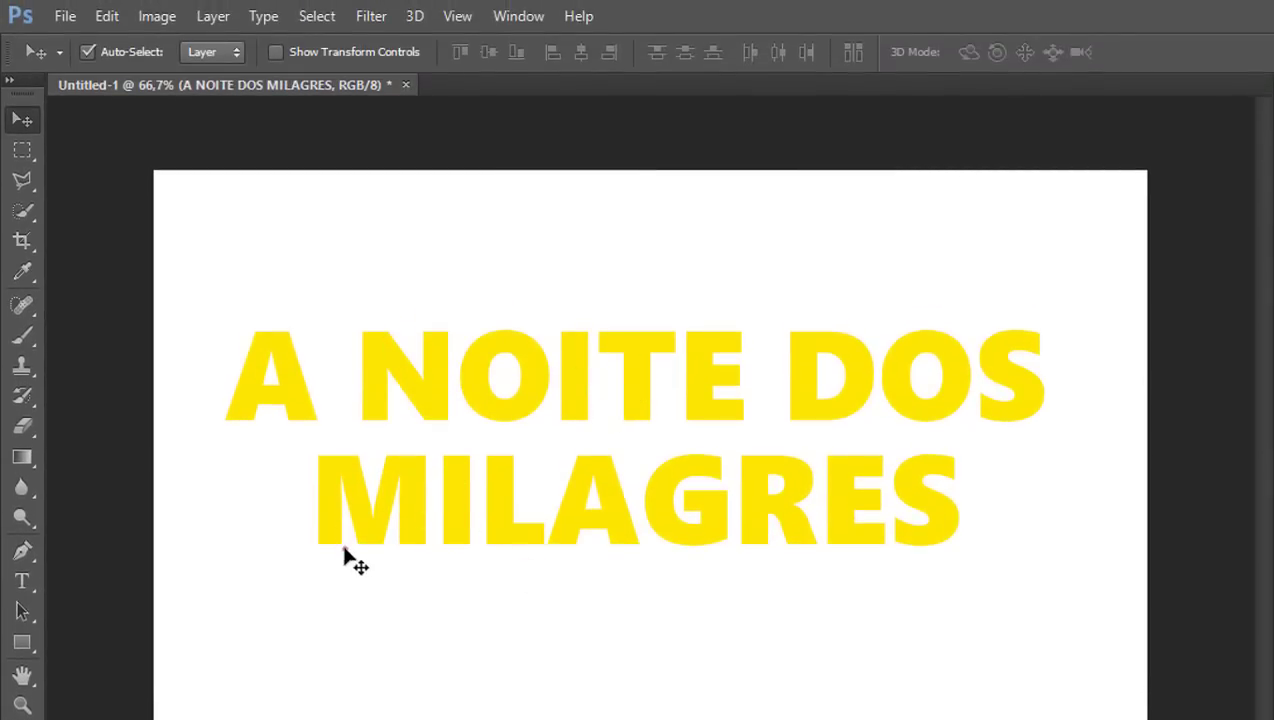
Select the word MILAGRES and enlarge it to 63 pt
{"action": "left_click", "coordinate": [22, 581]}
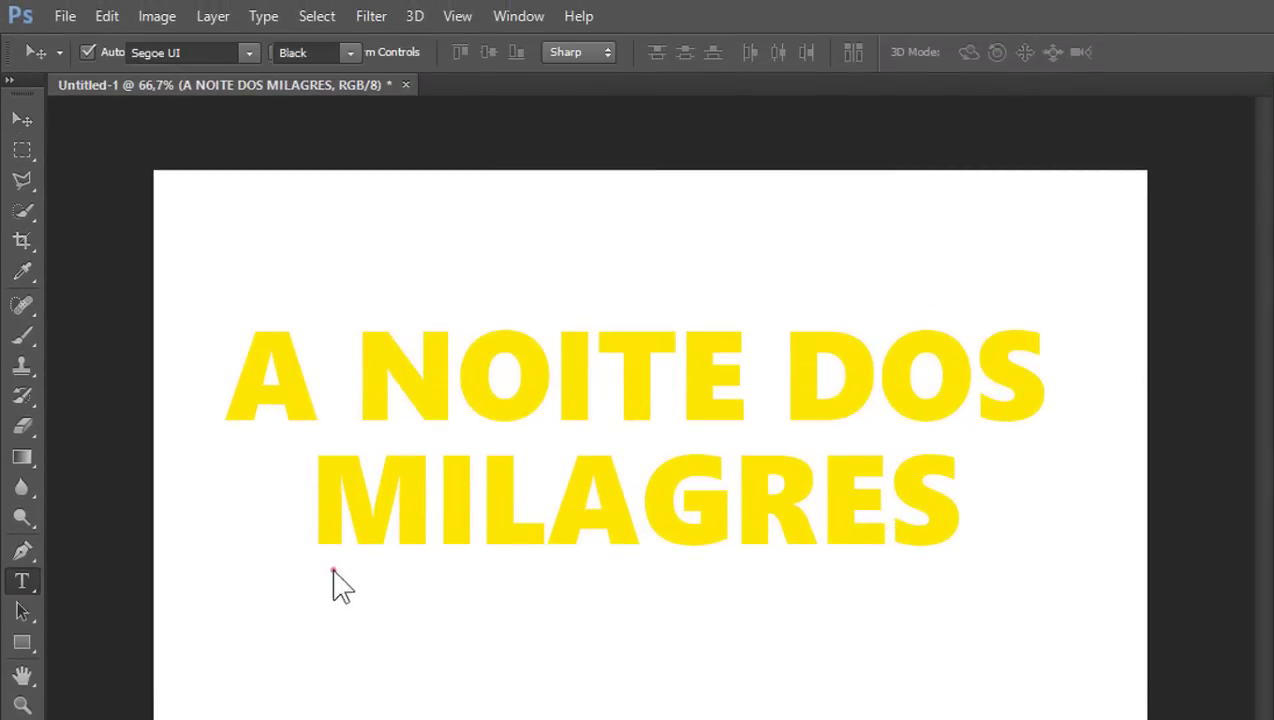
{"action": "left_click_drag", "start_coordinate": [322, 497], "coordinate": [1049, 535]}
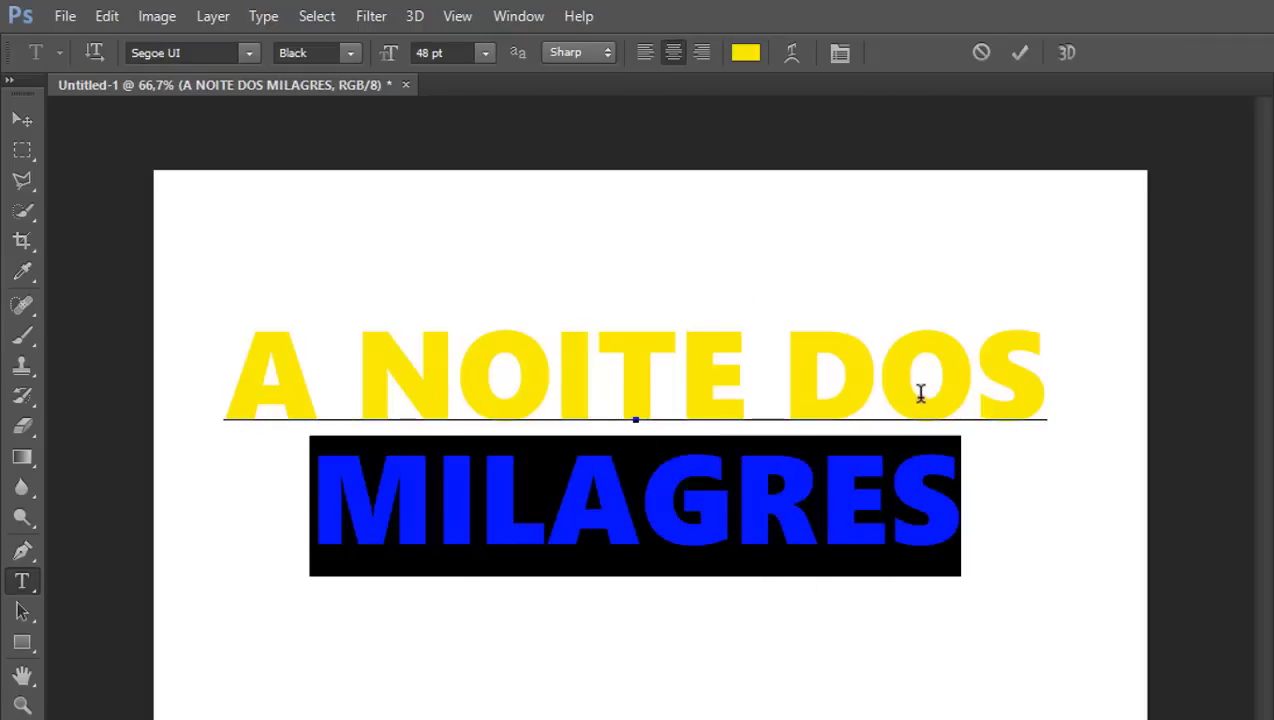
{"action": "left_click", "coordinate": [319, 543]}
{"action": "left_click_drag", "start_coordinate": [318, 507], "coordinate": [1065, 601]}
{"action": "left_click", "coordinate": [458, 52]}
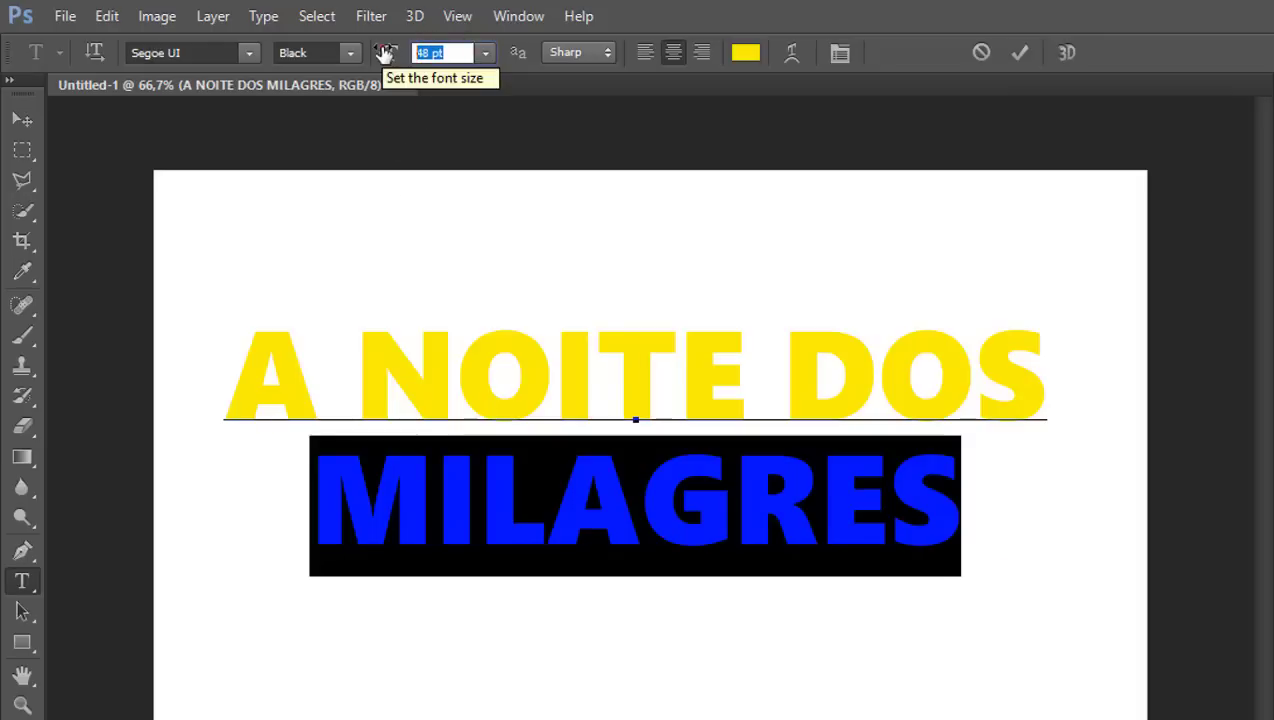
{"action": "key", "text": "Up"}
{"action": "key", "text": "Up"}
{"action": "key", "text": "Up"}
{"action": "key", "text": "Up"}
{"action": "key", "text": "Up"}
{"action": "key", "text": "Up"}
{"action": "key", "text": "Up"}
{"action": "key", "text": "Up"}
{"action": "key", "text": "Up"}
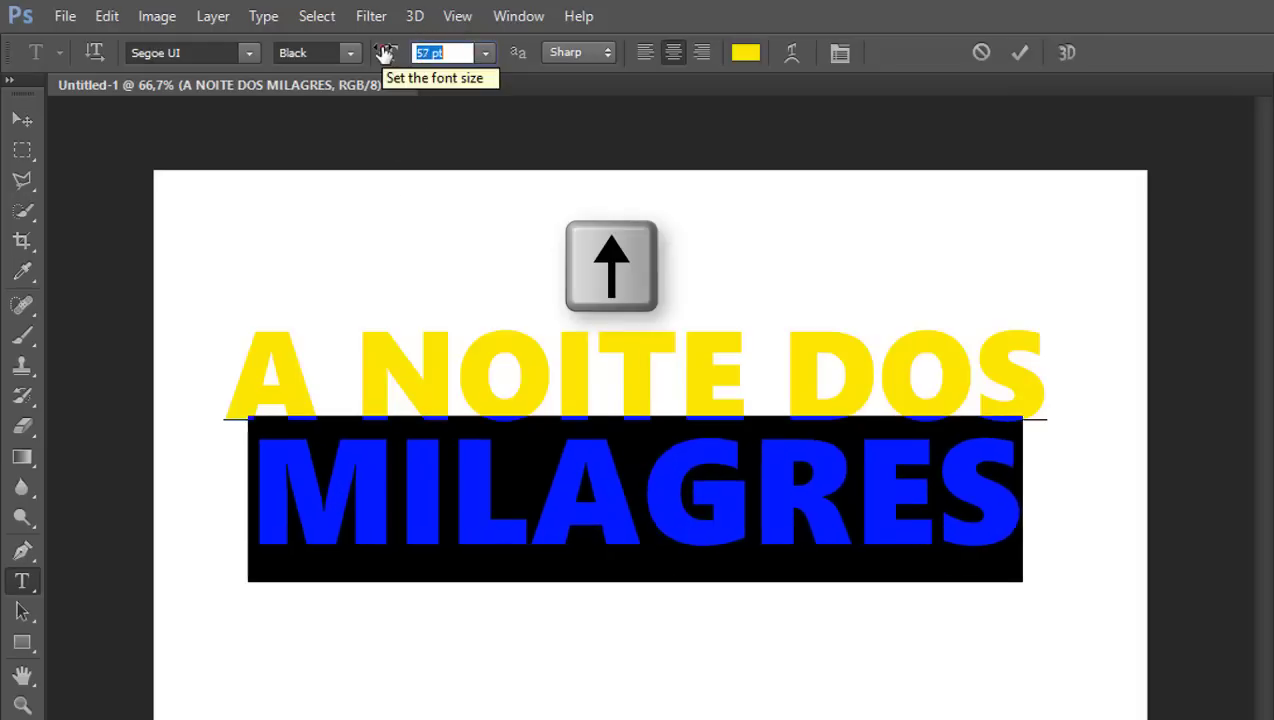
{"action": "key", "text": "Up"}
{"action": "key", "text": "Up"}
{"action": "key", "text": "Up"}
{"action": "key", "text": "Up"}
{"action": "key", "text": "Up"}
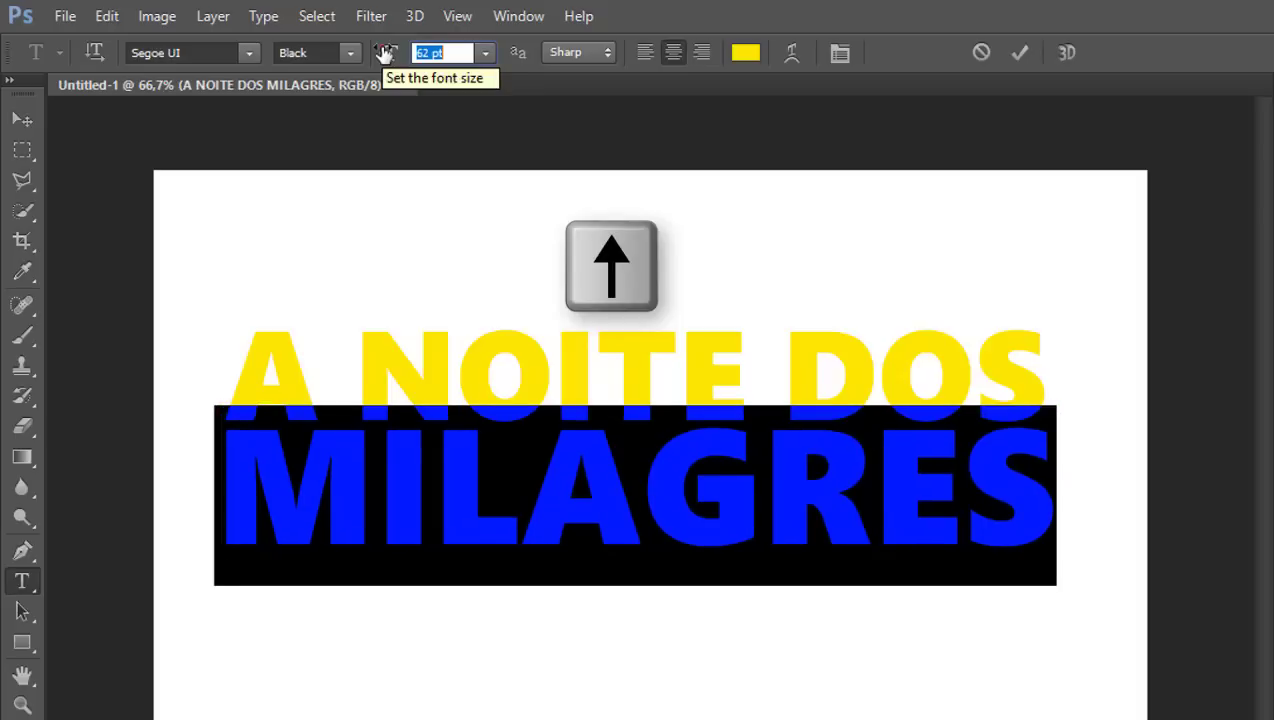
{"action": "key", "text": "Up"}
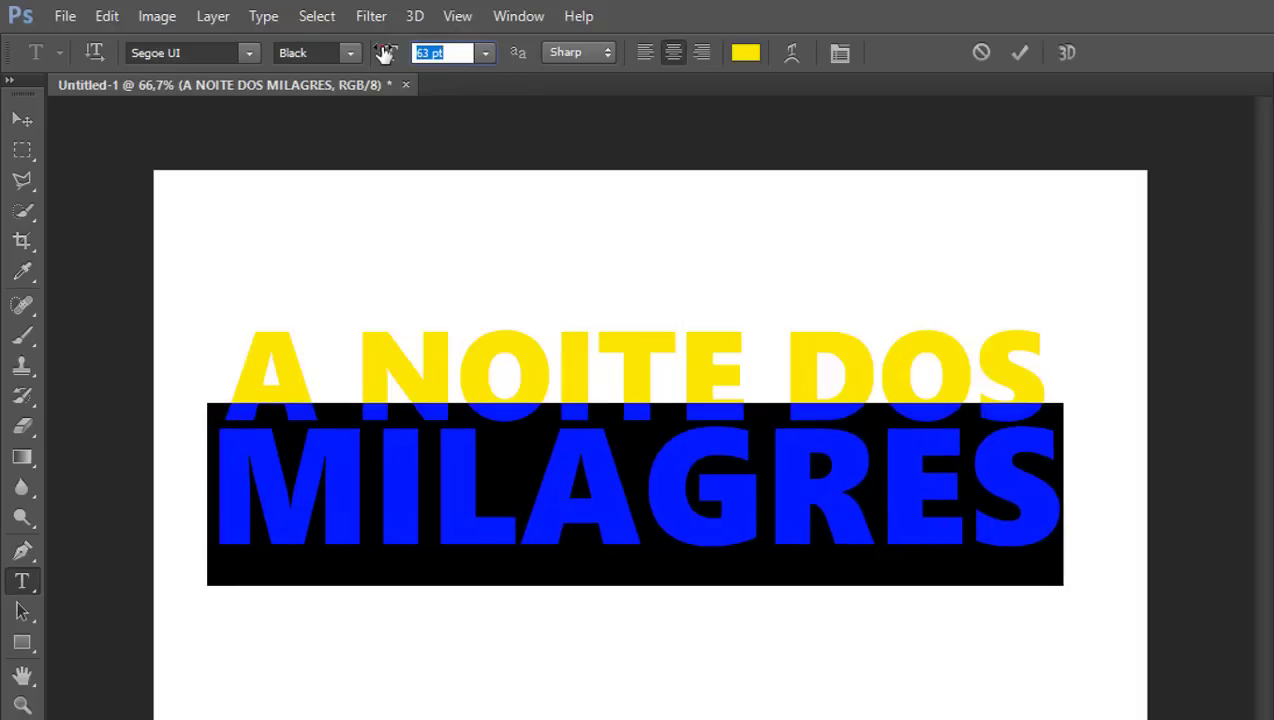
{"action": "left_click", "coordinate": [1021, 53]}
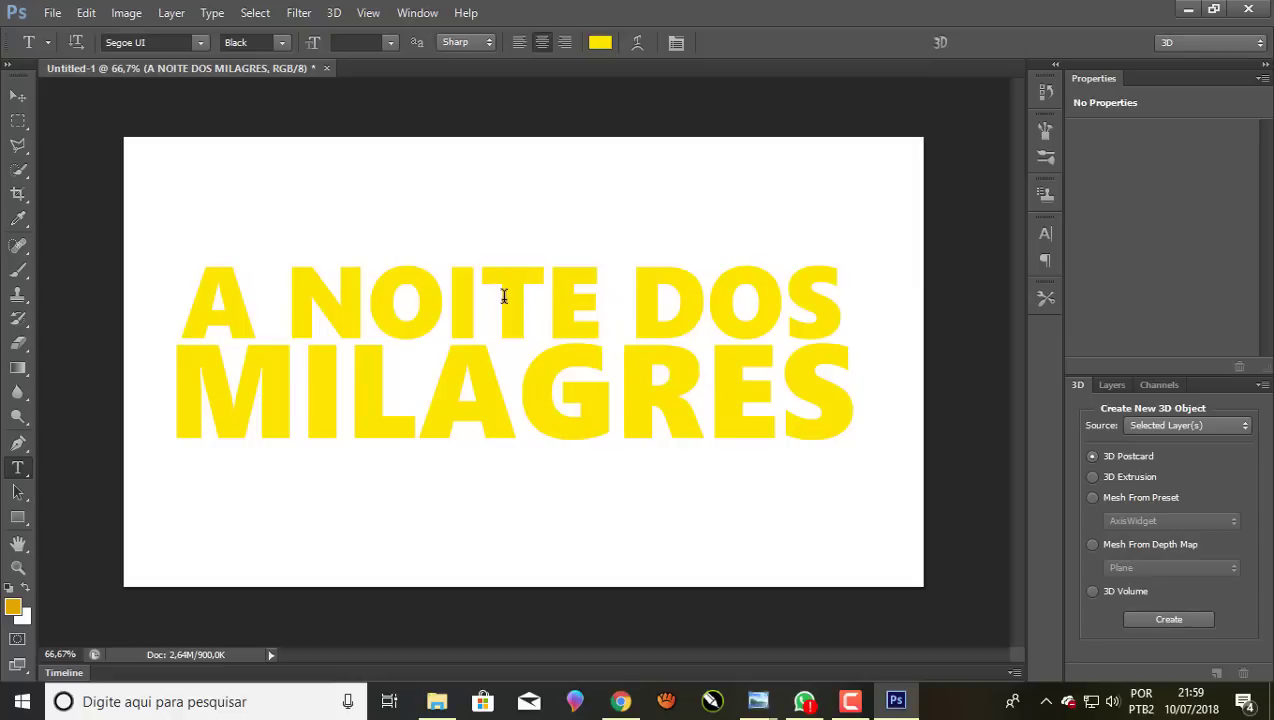
Widen the leading between the two text lines to about 56 pt and commit
{"action": "left_click_drag", "start_coordinate": [177, 284], "coordinate": [880, 436]}
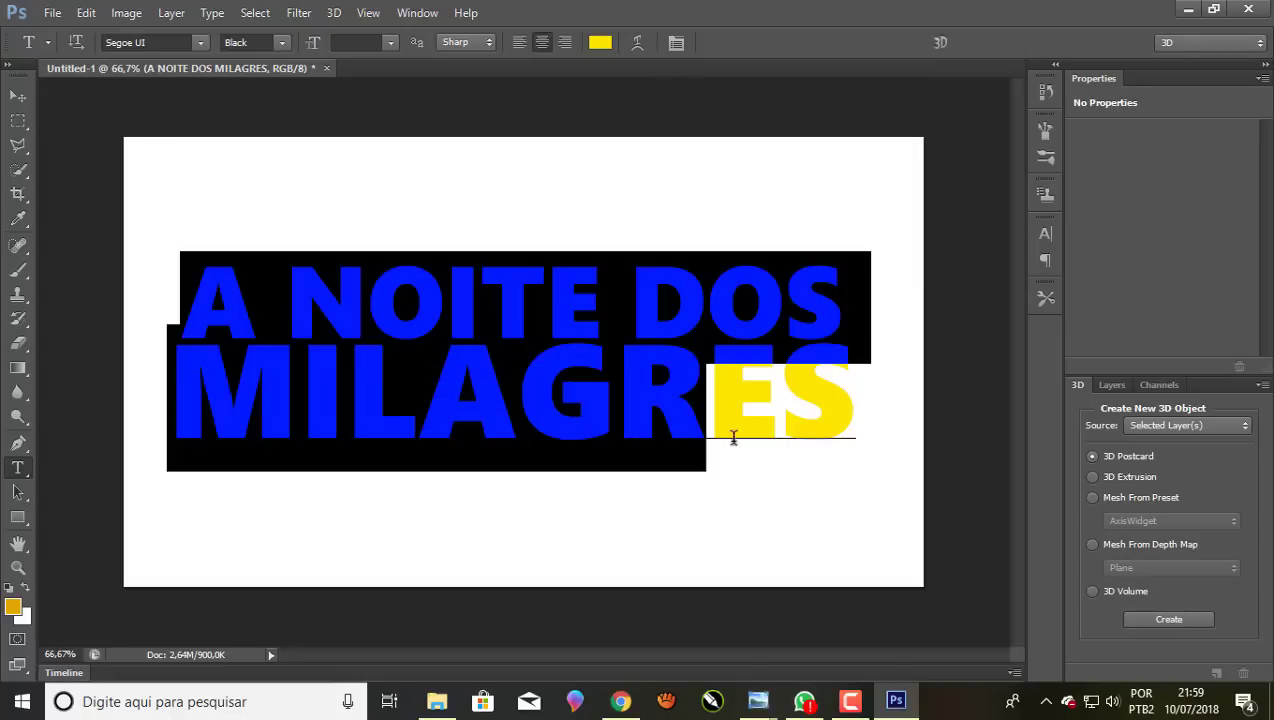
{"action": "left_click", "coordinate": [676, 42]}
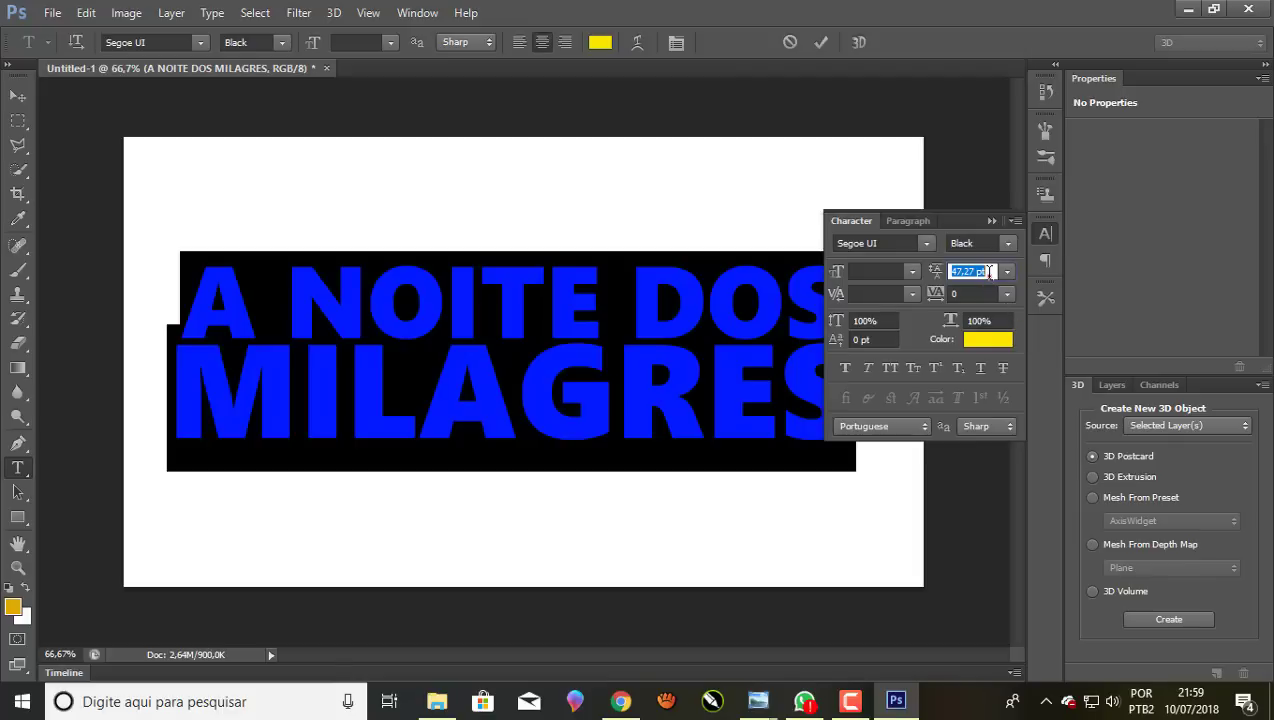
{"action": "key", "text": "Up"}
{"action": "key", "text": "Up"}
{"action": "key", "text": "Up"}
{"action": "key", "text": "Up"}
{"action": "key", "text": "Up"}
{"action": "key", "text": "Up"}
{"action": "key", "text": "Up"}
{"action": "key", "text": "Up"}
{"action": "key", "text": "Up"}
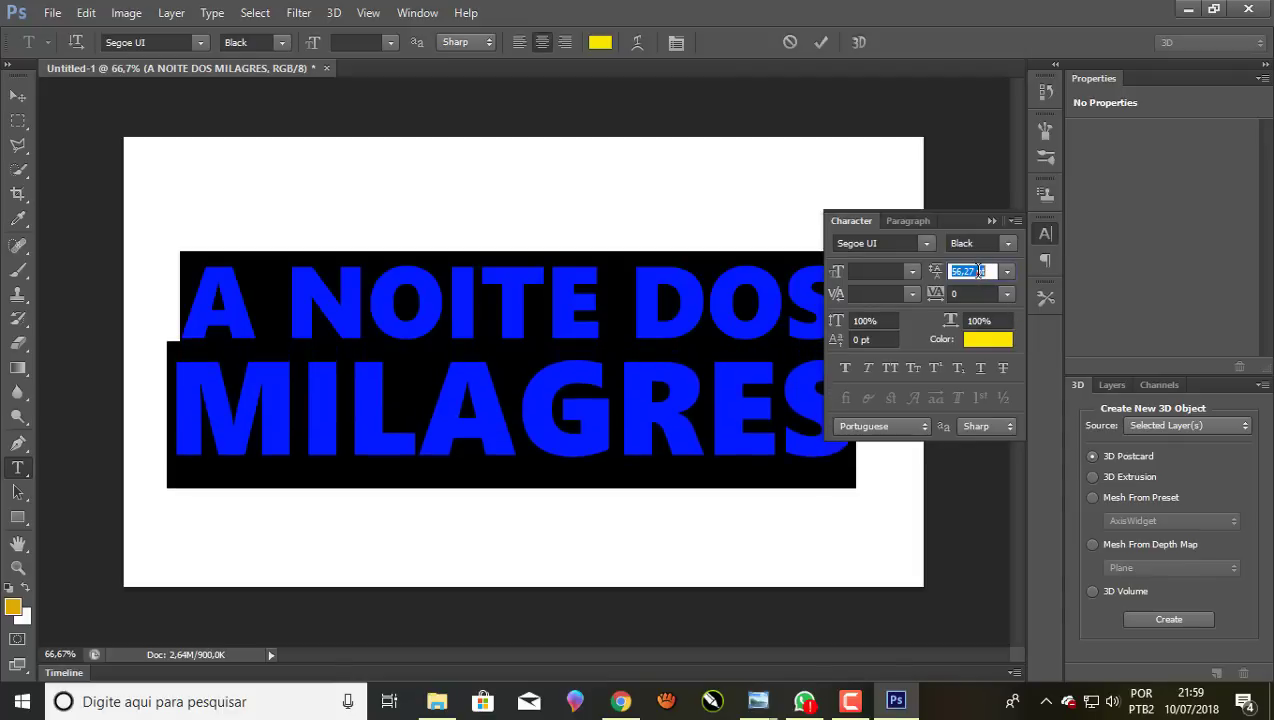
{"action": "key", "text": "Up"}
{"action": "key", "text": "Up"}
{"action": "key", "text": "Up"}
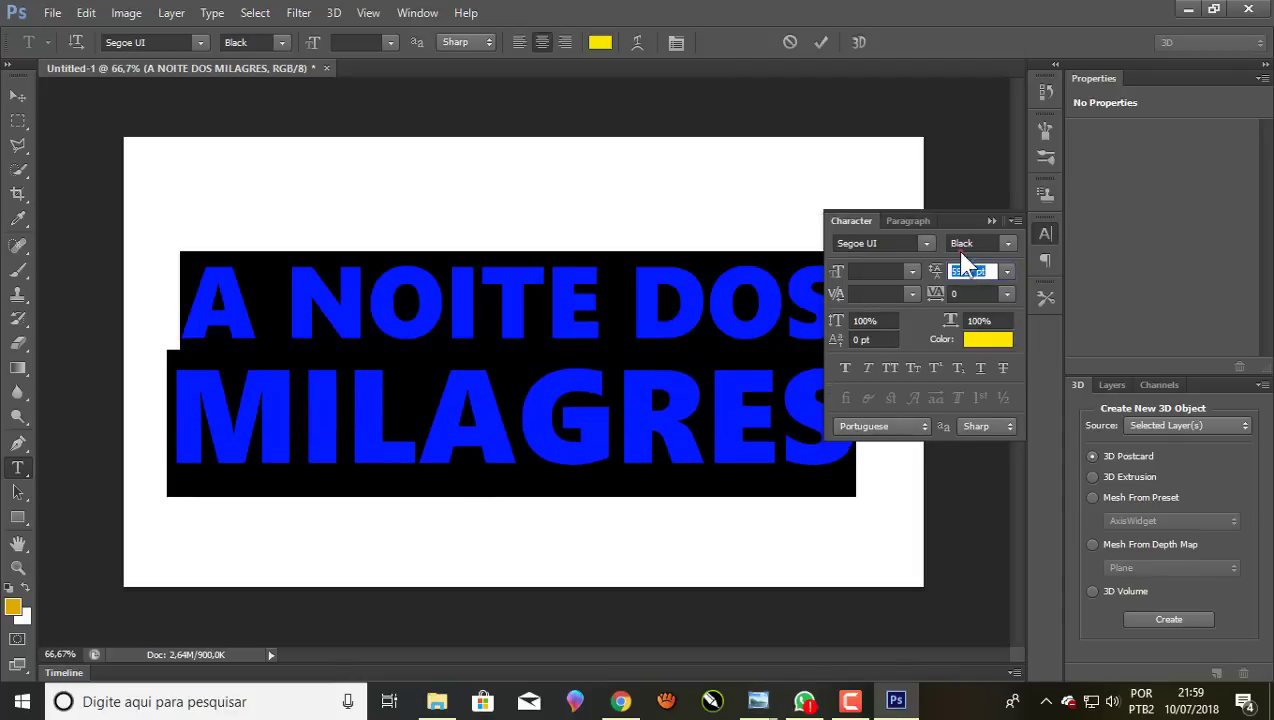
{"action": "left_click", "coordinate": [991, 221]}
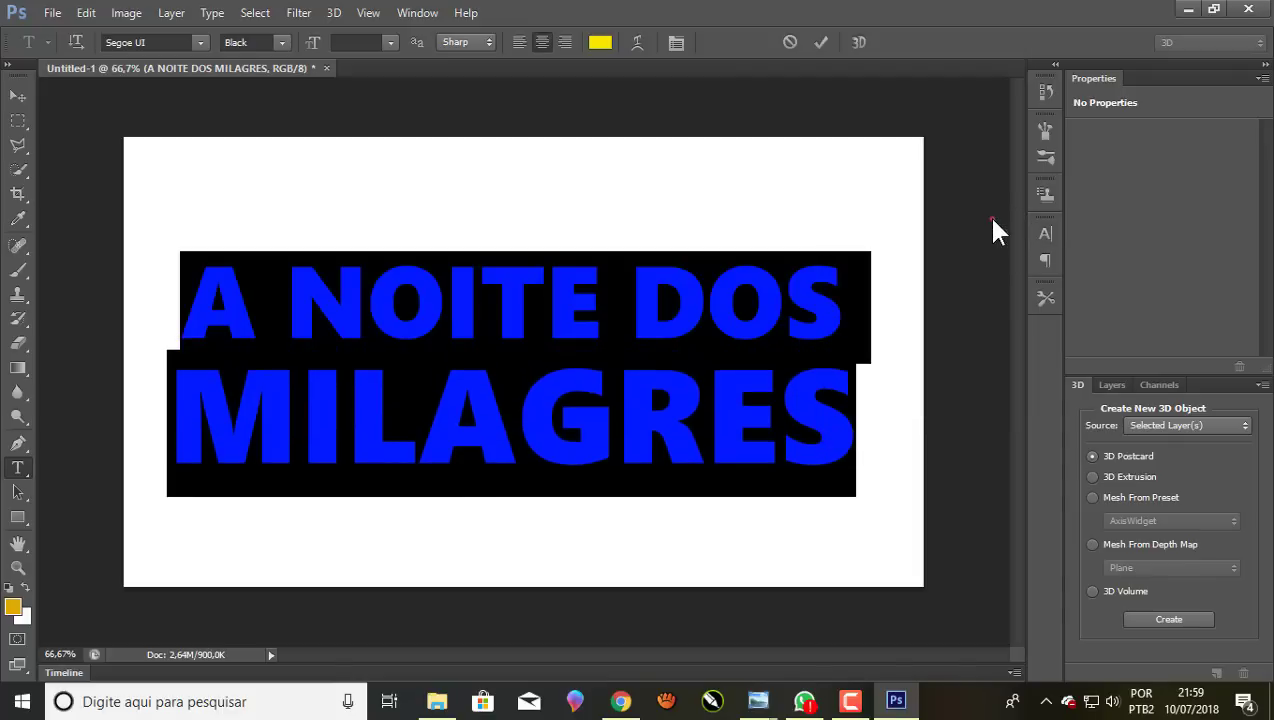
{"action": "left_click", "coordinate": [820, 42]}
Nudge the text slightly upward on the canvas with the Move tool
{"action": "left_click", "coordinate": [17, 95]}
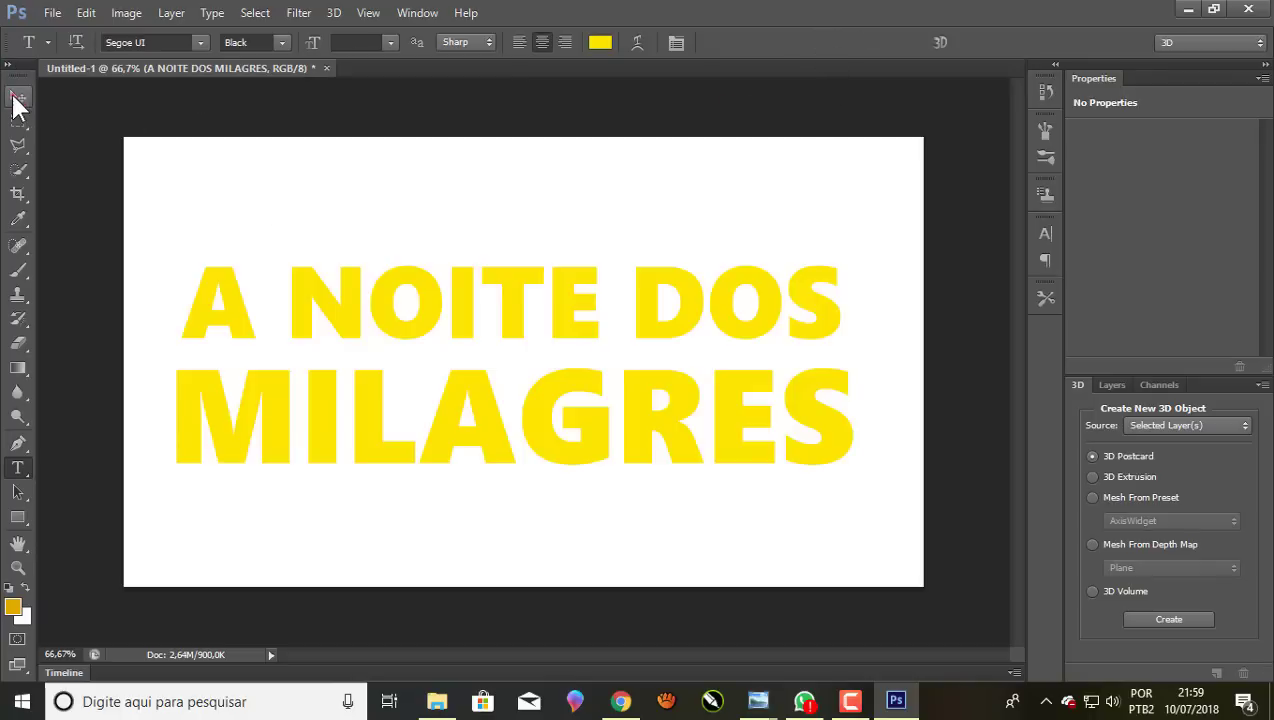
{"action": "left_click_drag", "start_coordinate": [510, 328], "coordinate": [518, 314]}
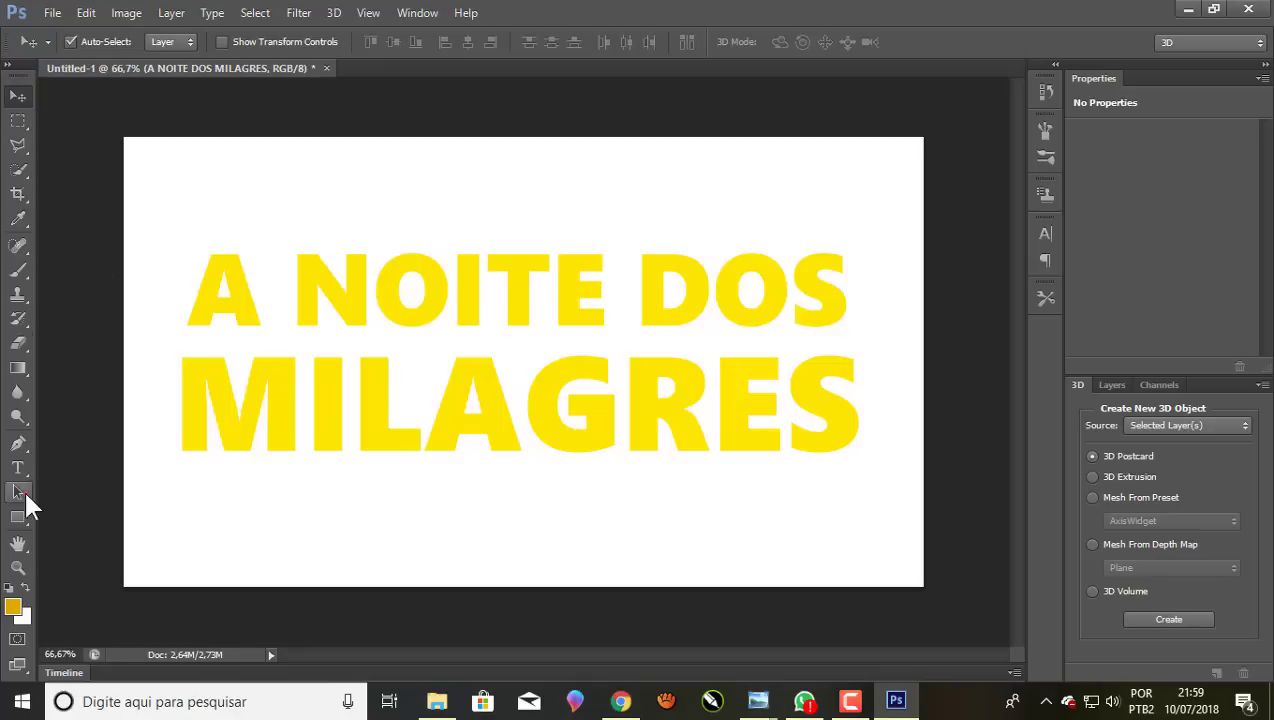
{"action": "left_click", "coordinate": [19, 468]}
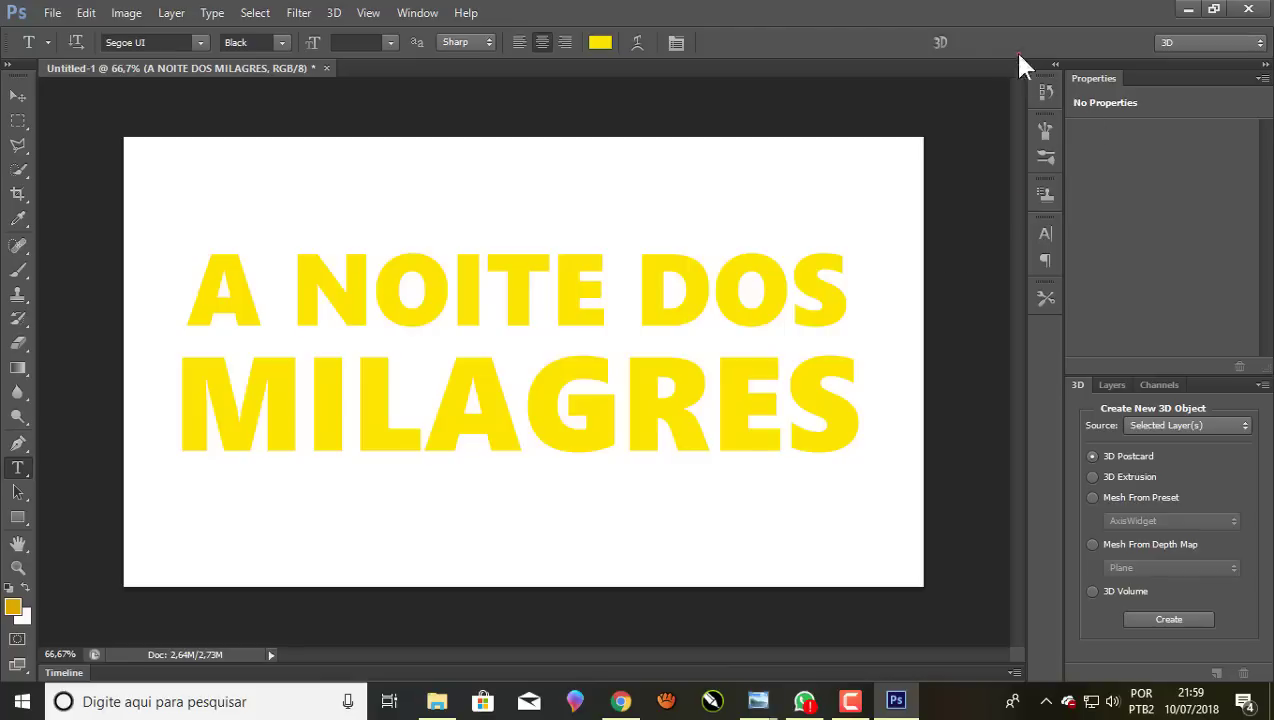
Extrude the A NOITE DOS MILAGRES text into 3D and show the mesh's Cap settings
{"action": "left_click", "coordinate": [940, 42]}
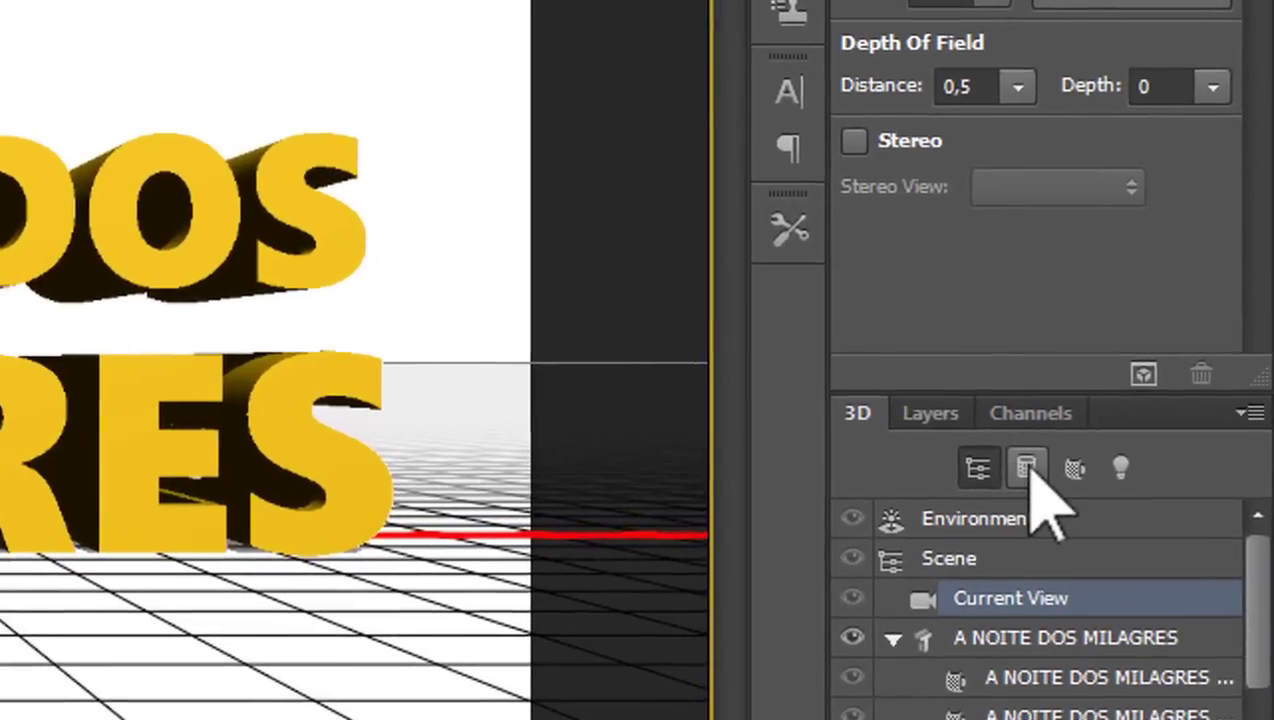
{"action": "left_click", "coordinate": [1027, 468]}
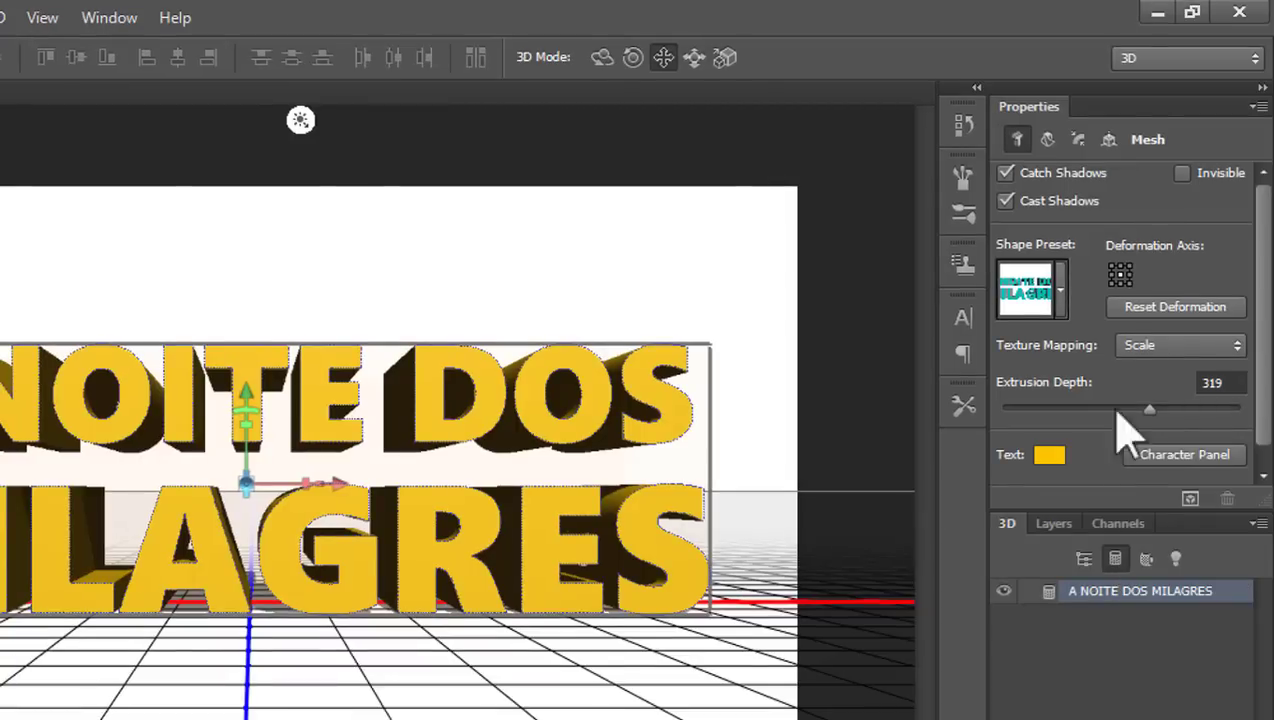
{"action": "left_click", "coordinate": [1078, 139]}
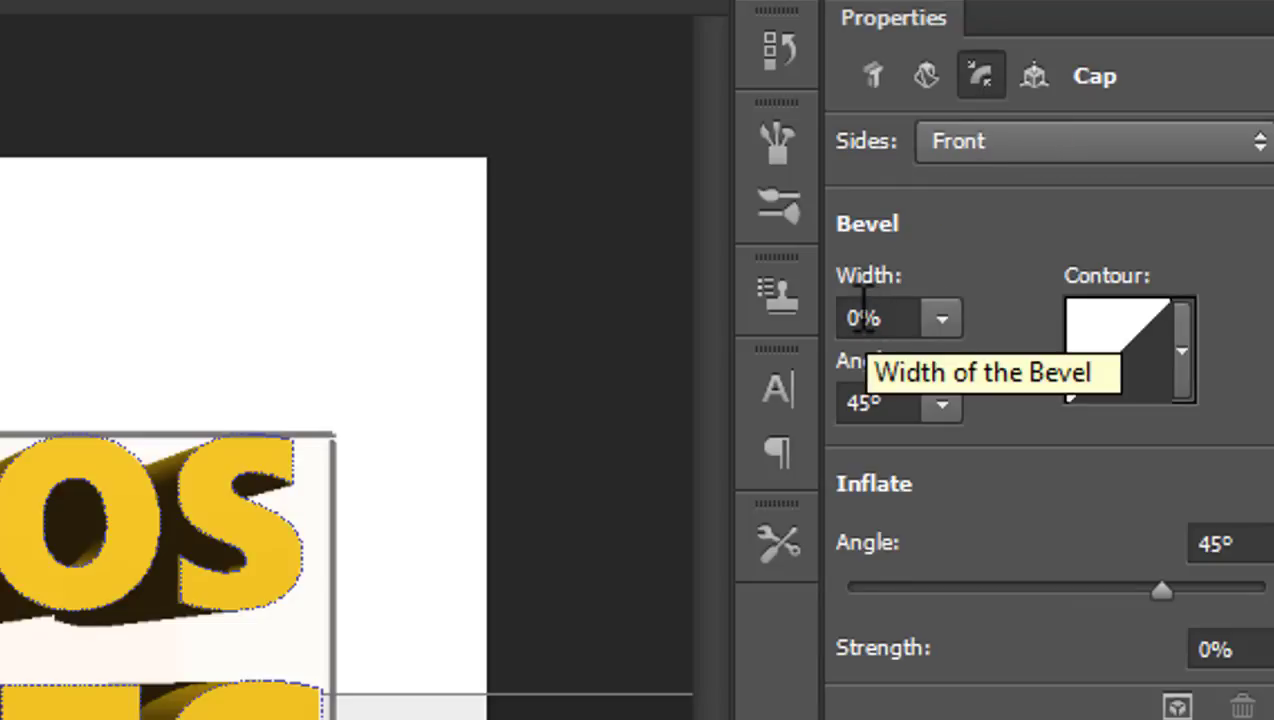
Set the front cap bevel width to 24% at a 45° angle
{"action": "left_click", "coordinate": [952, 320]}
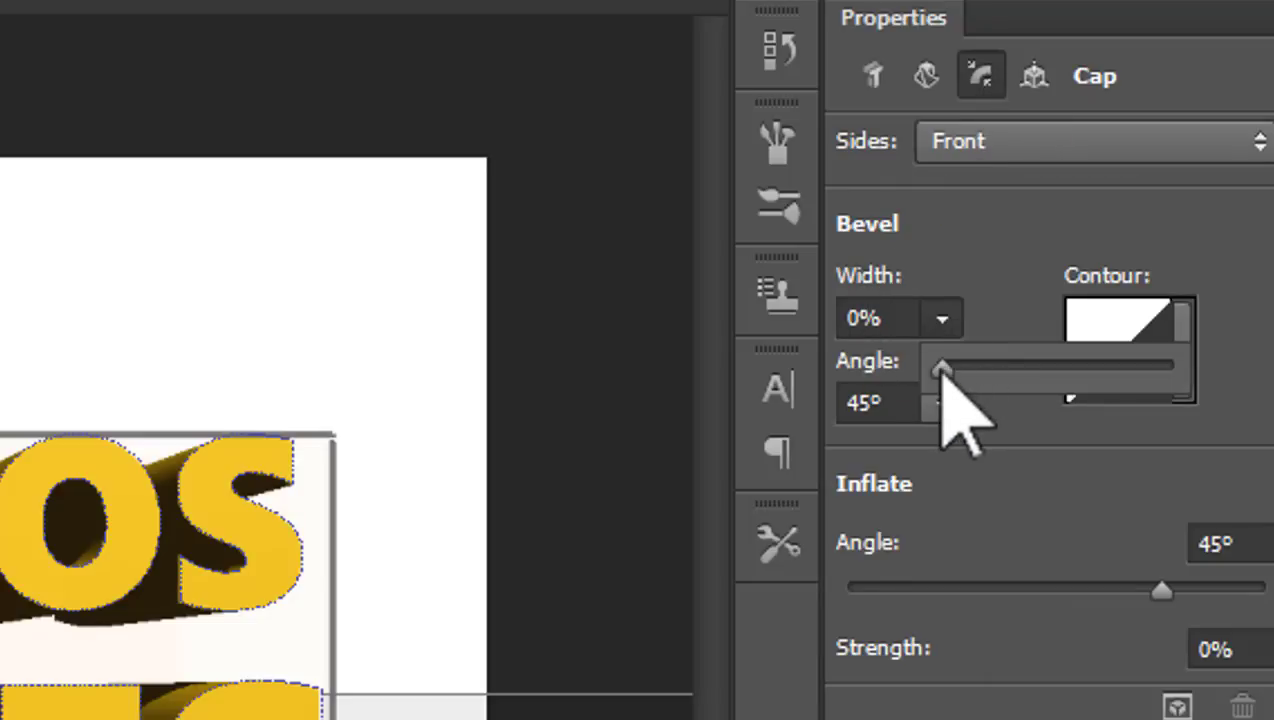
{"action": "left_click_drag", "start_coordinate": [943, 372], "coordinate": [975, 372]}
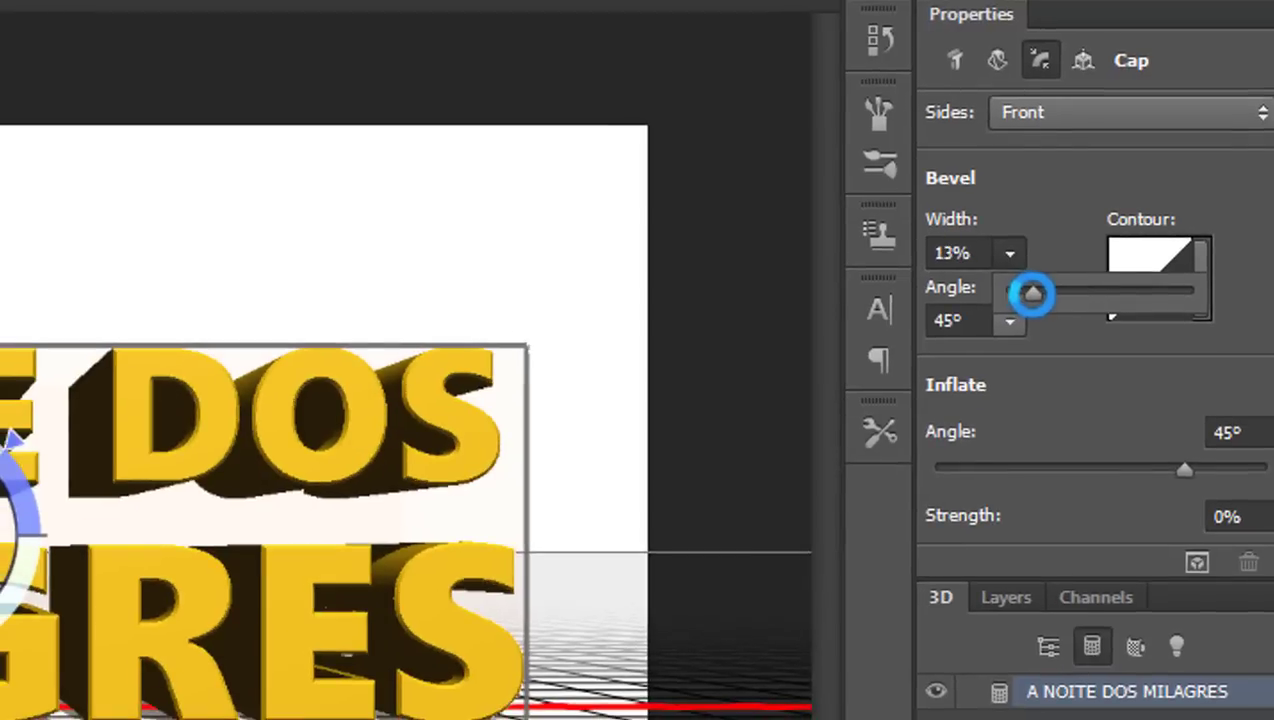
{"action": "left_click_drag", "start_coordinate": [1040, 293], "coordinate": [1047, 293]}
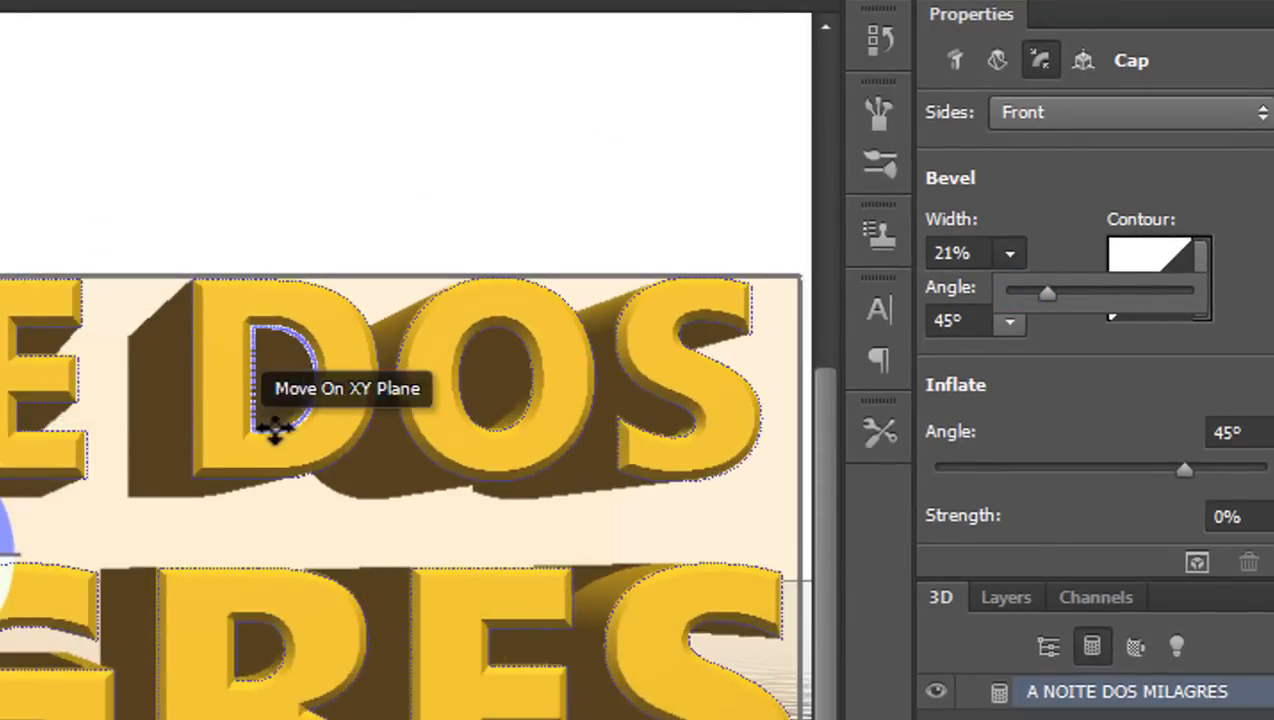
{"action": "scroll", "coordinate": [273, 427], "scroll_direction": "up", "scroll_amount": 5}
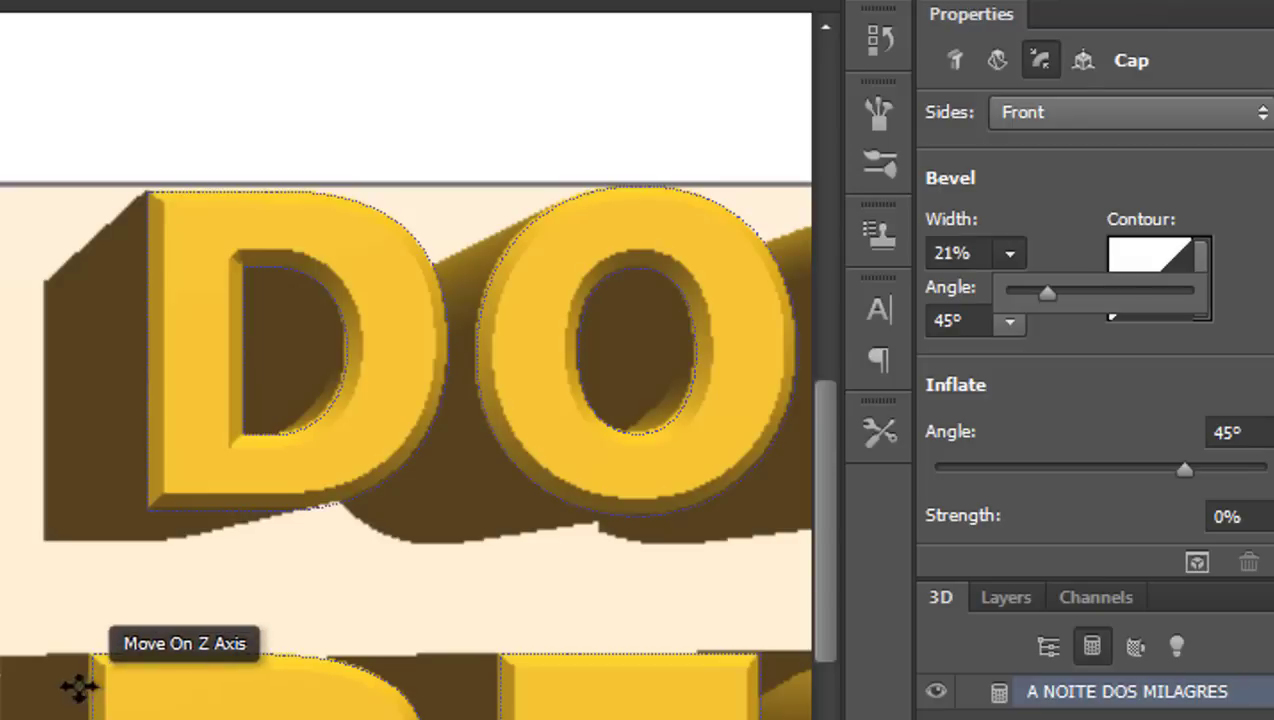
{"action": "left_click", "coordinate": [1013, 297]}
{"action": "left_click_drag", "start_coordinate": [1013, 297], "coordinate": [1008, 294]}
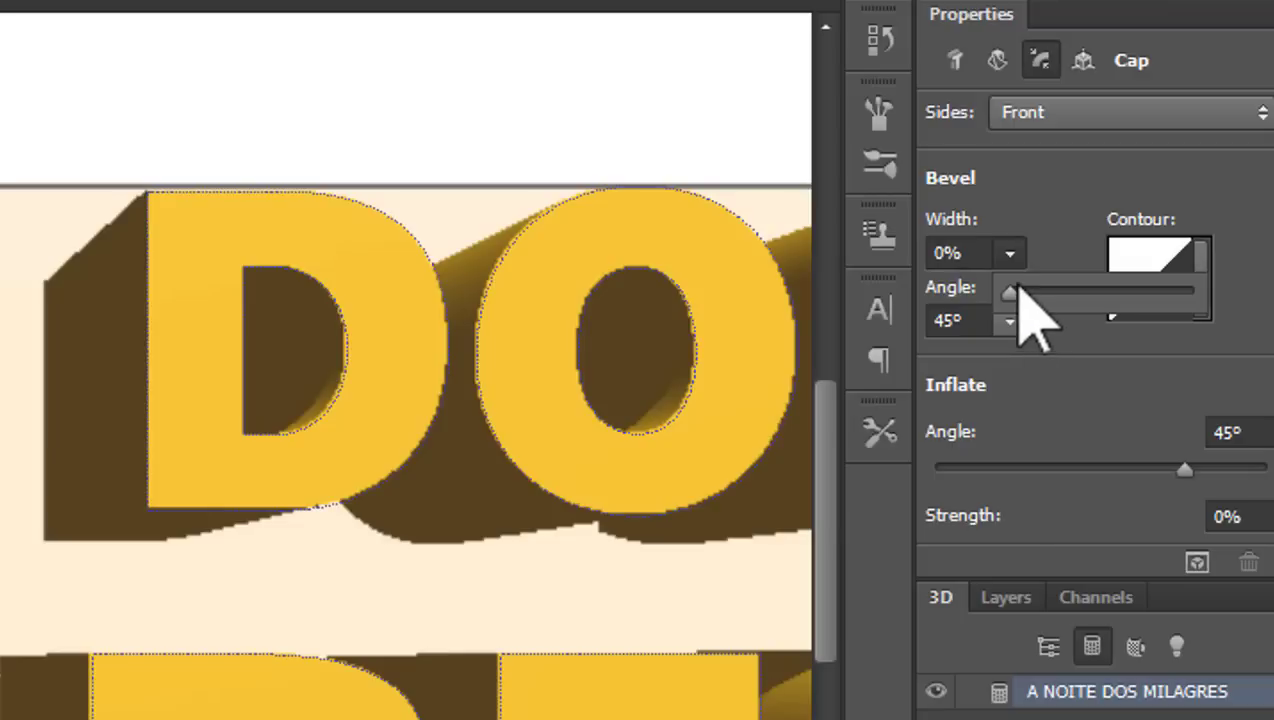
{"action": "left_click_drag", "start_coordinate": [1013, 291], "coordinate": [1052, 290]}
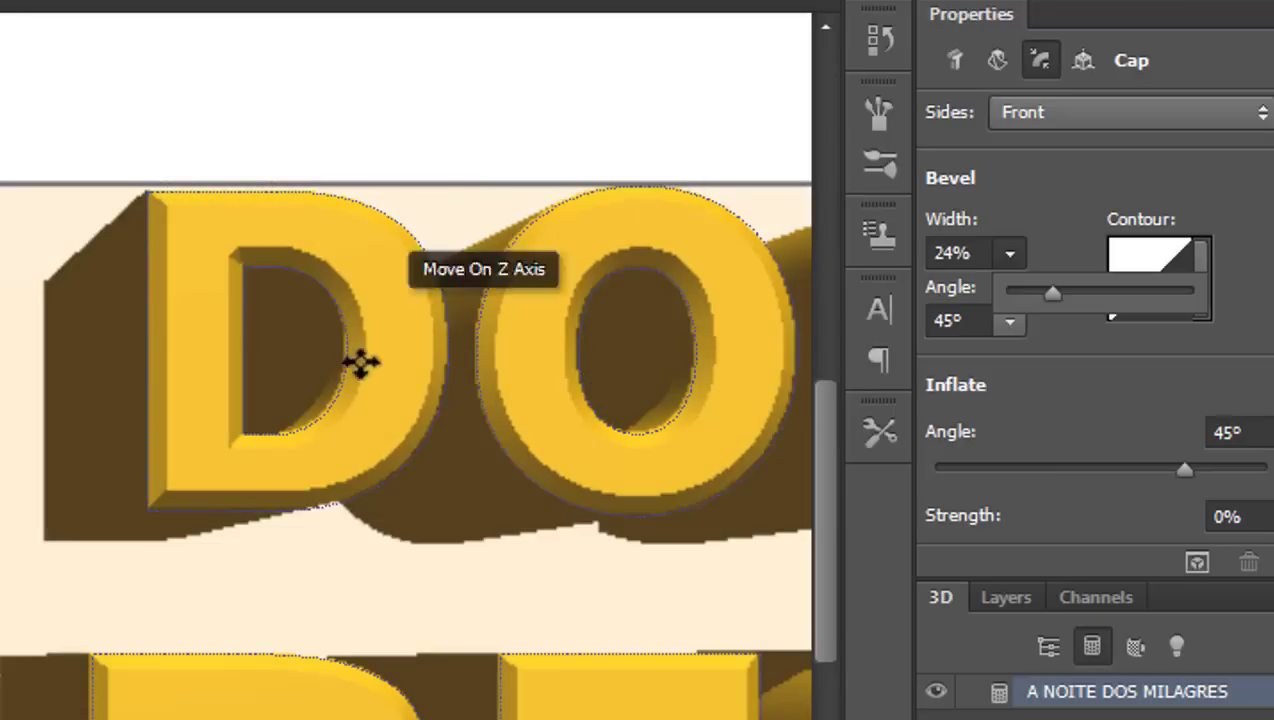
{"action": "left_click", "coordinate": [1130, 198]}
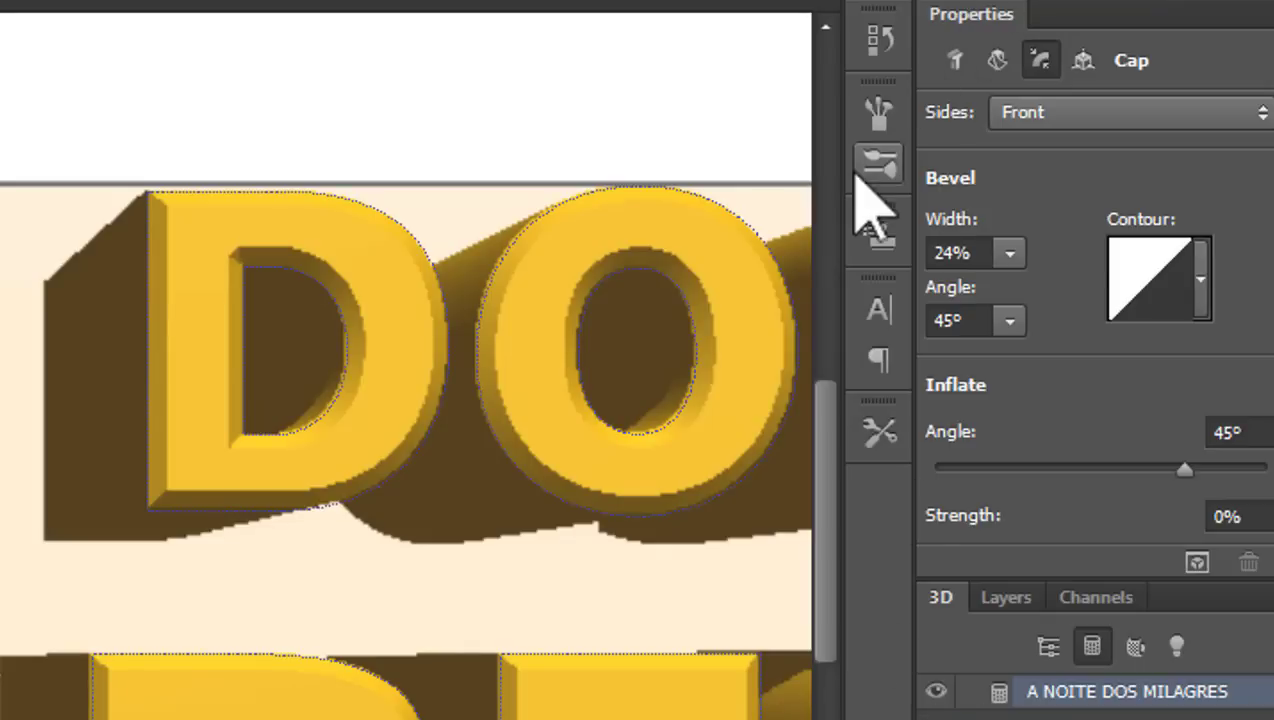
Apply a rounded bevel contour and narrow the bevel width to 10%
{"action": "left_click", "coordinate": [1208, 282]}
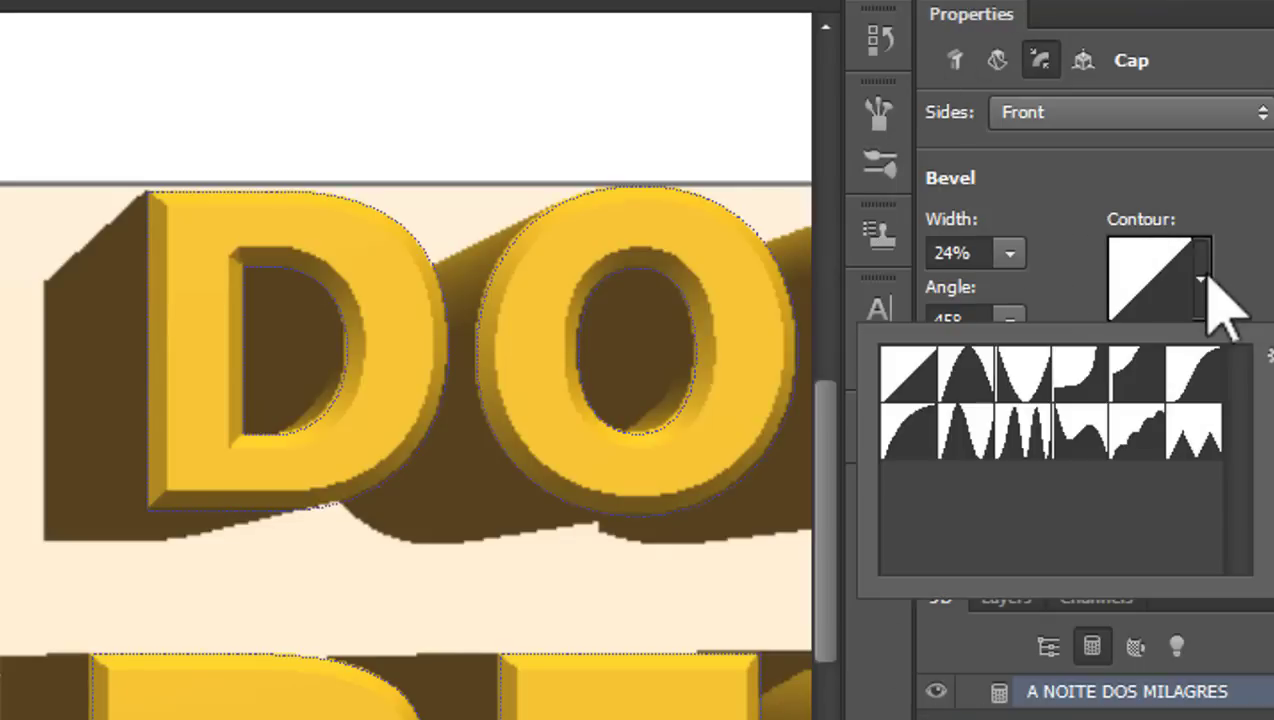
{"action": "left_click", "coordinate": [905, 440]}
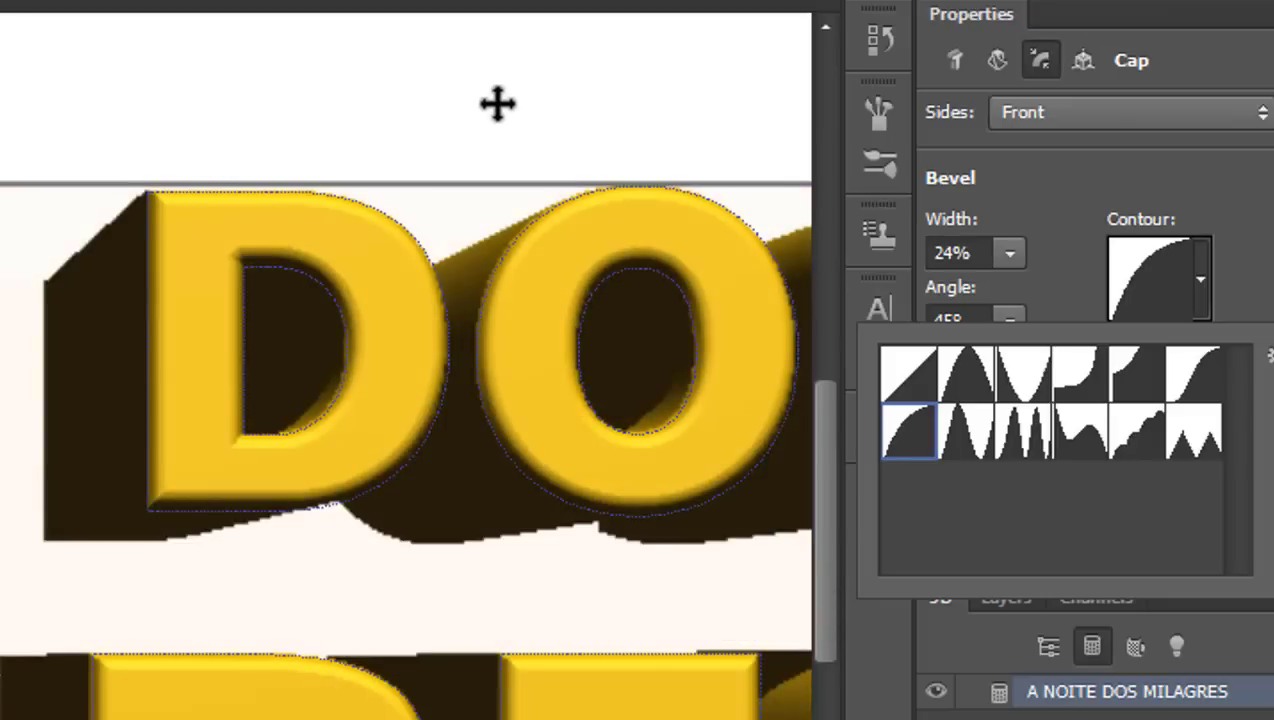
{"action": "left_click", "coordinate": [1009, 253]}
{"action": "mouse_move", "coordinate": [1010, 292]}
{"action": "left_mouse_down"}
{"action": "mouse_move", "coordinate": [985, 290]}
{"action": "mouse_move", "coordinate": [975, 255]}
{"action": "left_mouse_up"}
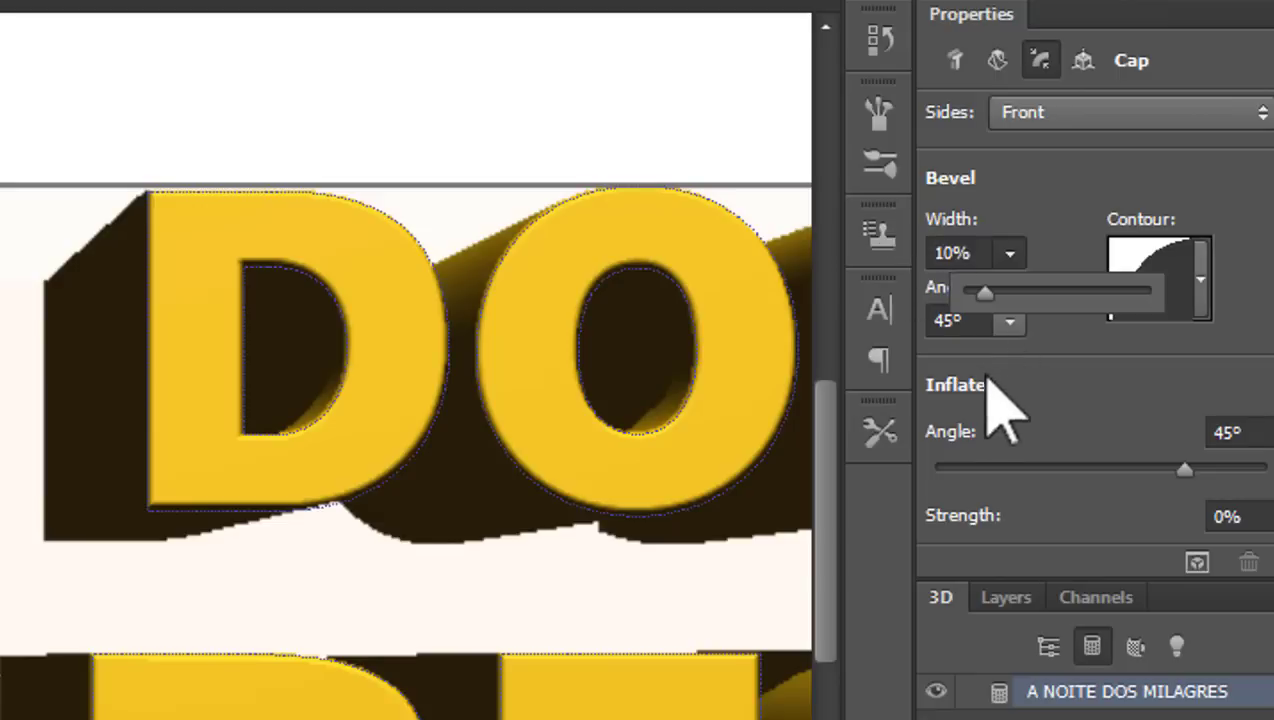
{"action": "left_click", "coordinate": [1077, 218]}
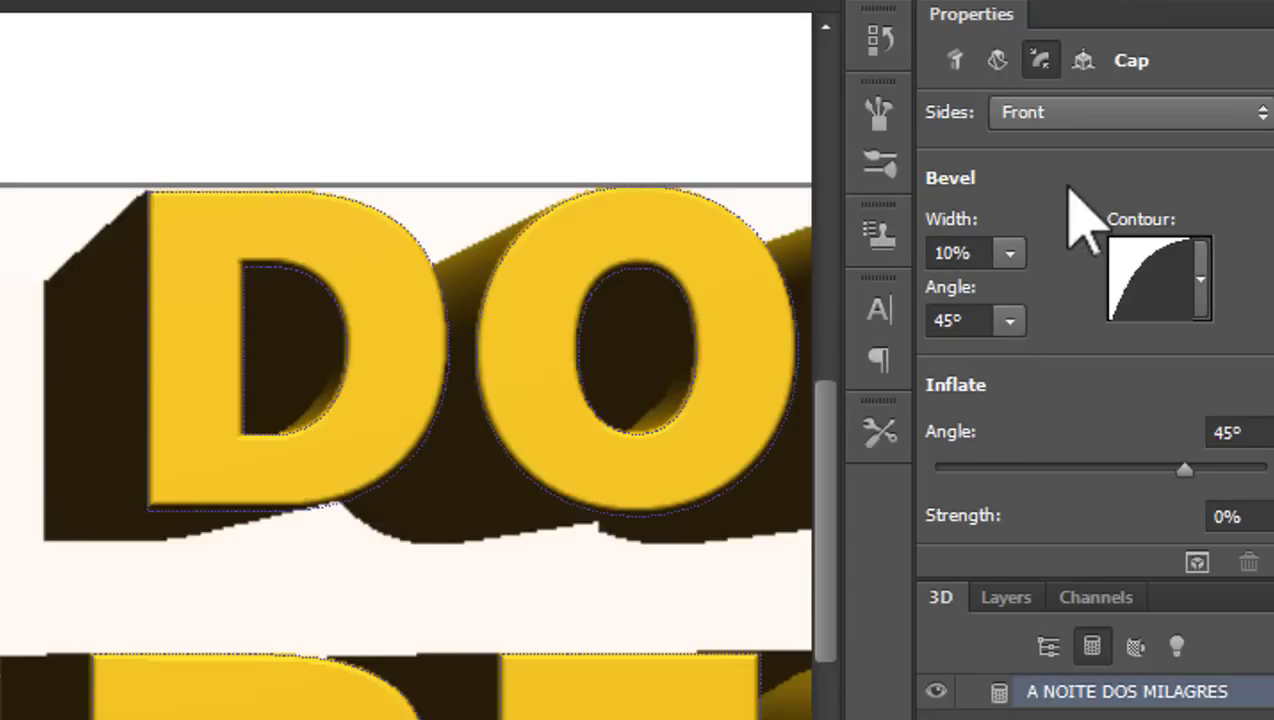
Lower the front cap's inflate strength to 1%
{"action": "scroll", "coordinate": [1093, 320], "scroll_direction": "down", "scroll_amount": 2}
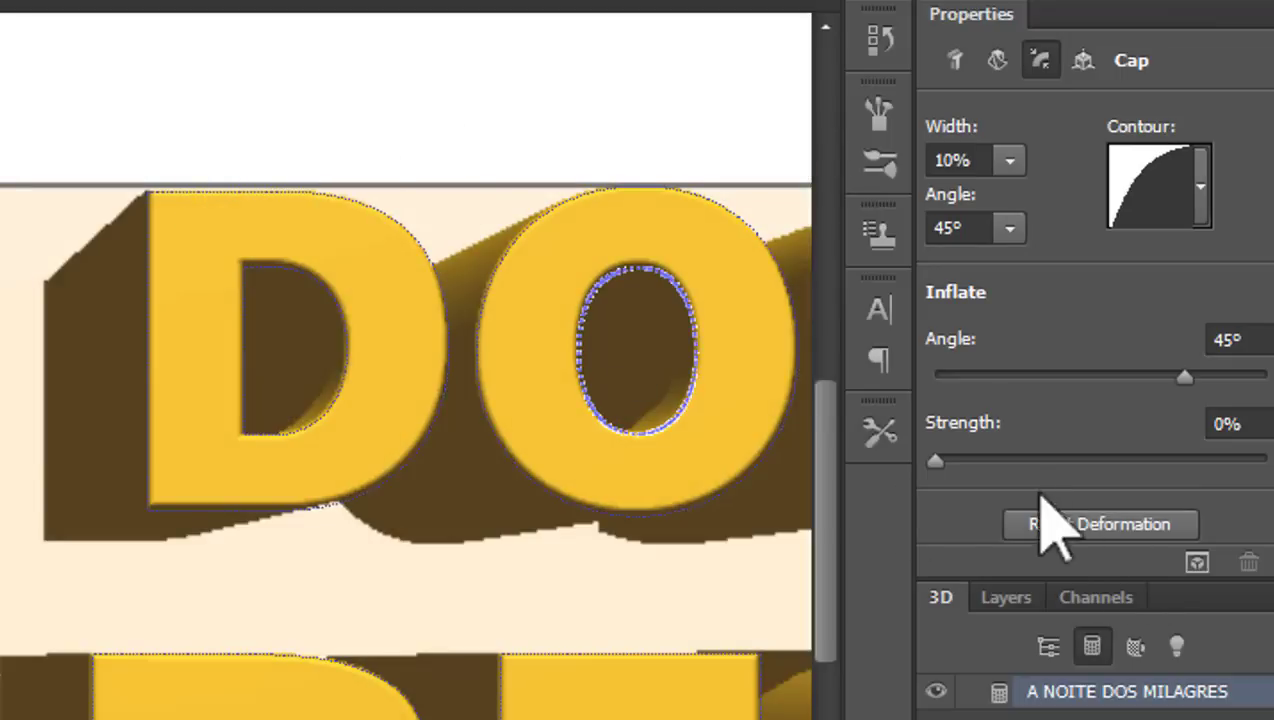
{"action": "left_click", "coordinate": [941, 463]}
{"action": "left_click", "coordinate": [985, 462]}
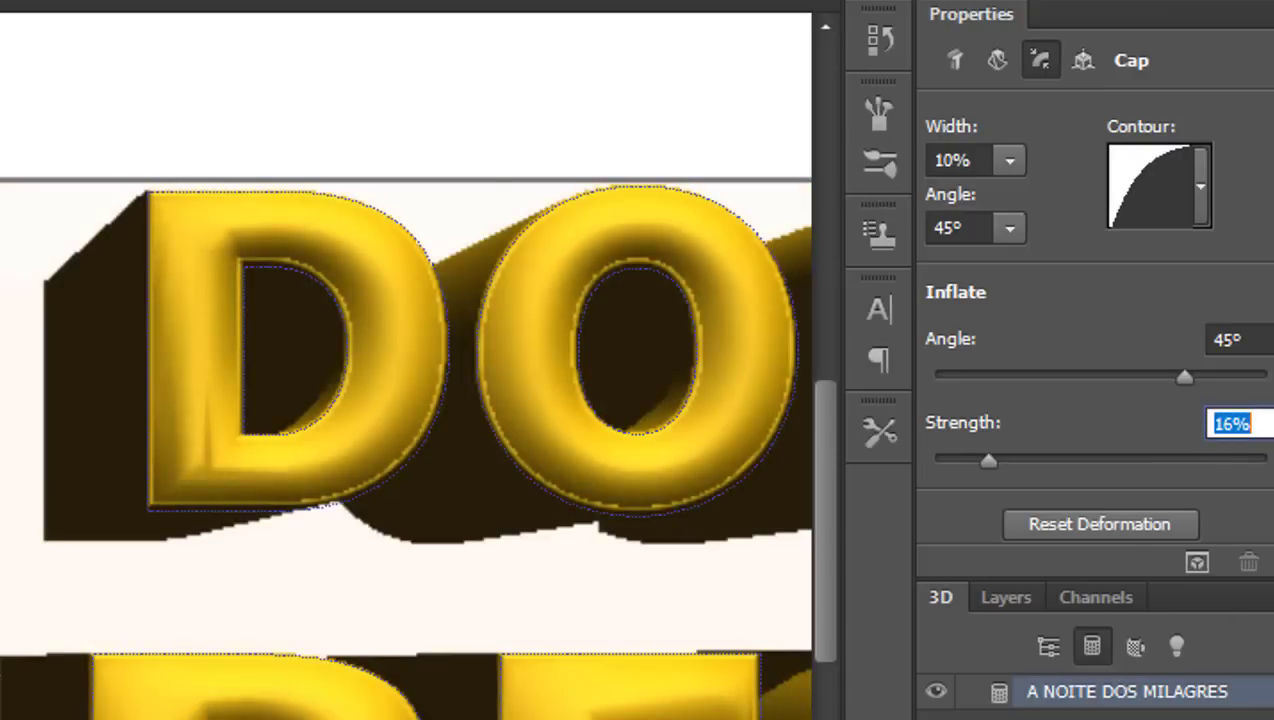
{"action": "left_click_drag", "start_coordinate": [989, 461], "coordinate": [977, 465]}
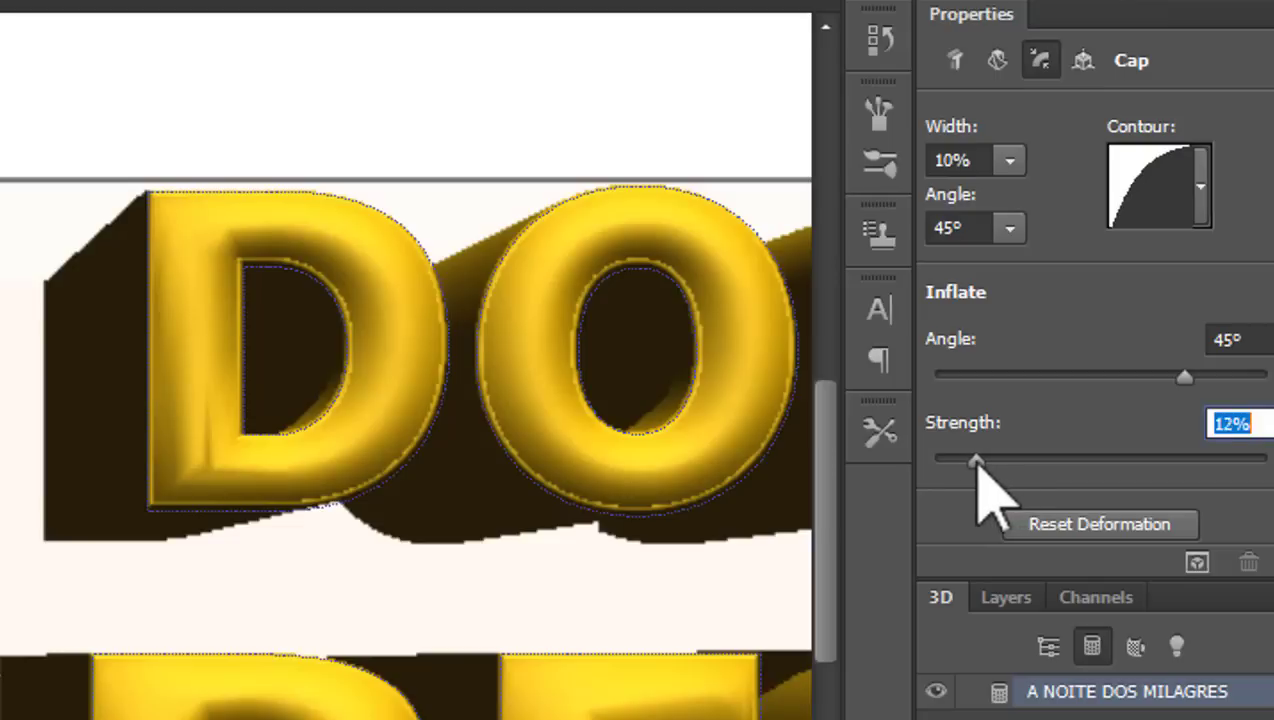
{"action": "left_click", "coordinate": [952, 461]}
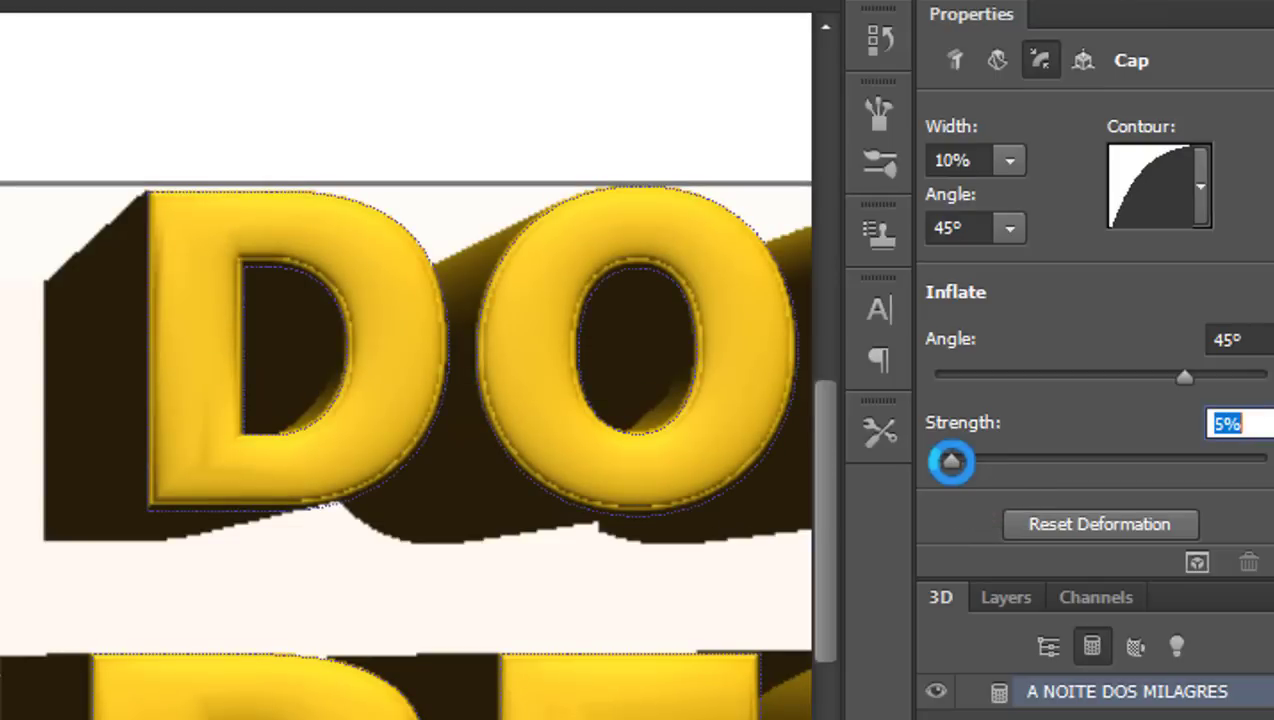
{"action": "left_click_drag", "start_coordinate": [951, 461], "coordinate": [941, 462]}
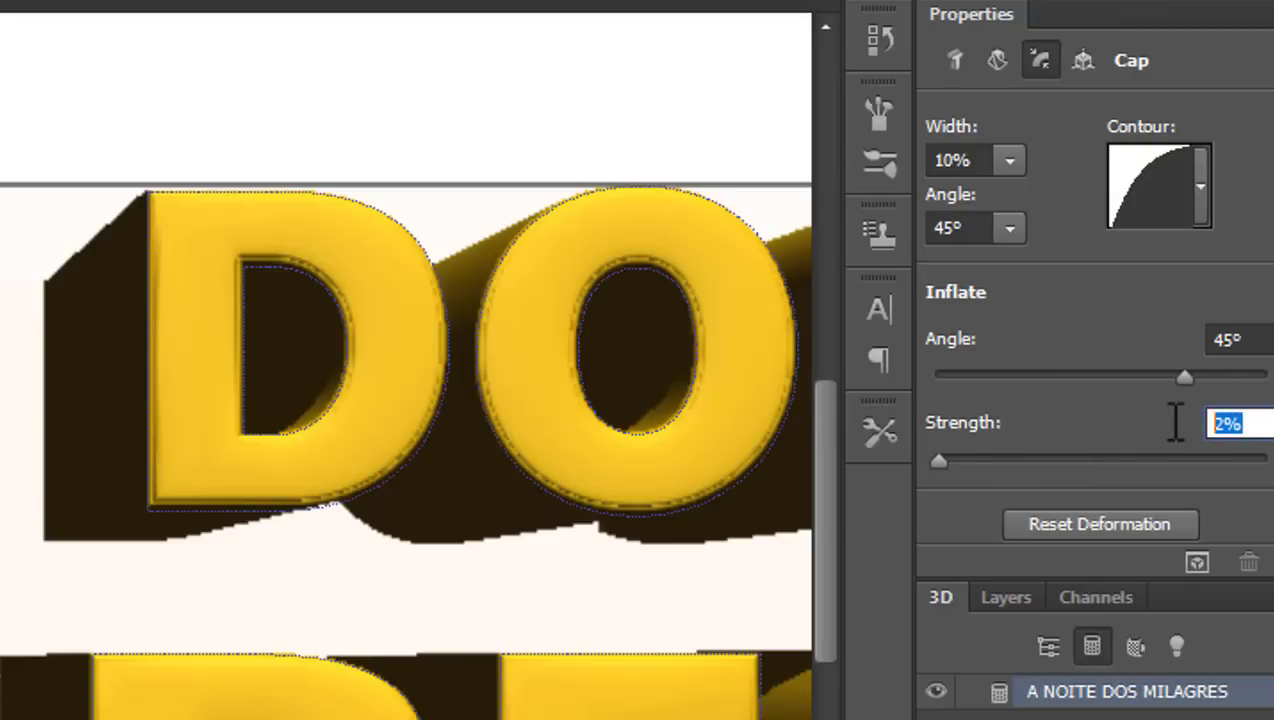
{"action": "type", "text": "1"}
{"action": "key", "text": "Return"}
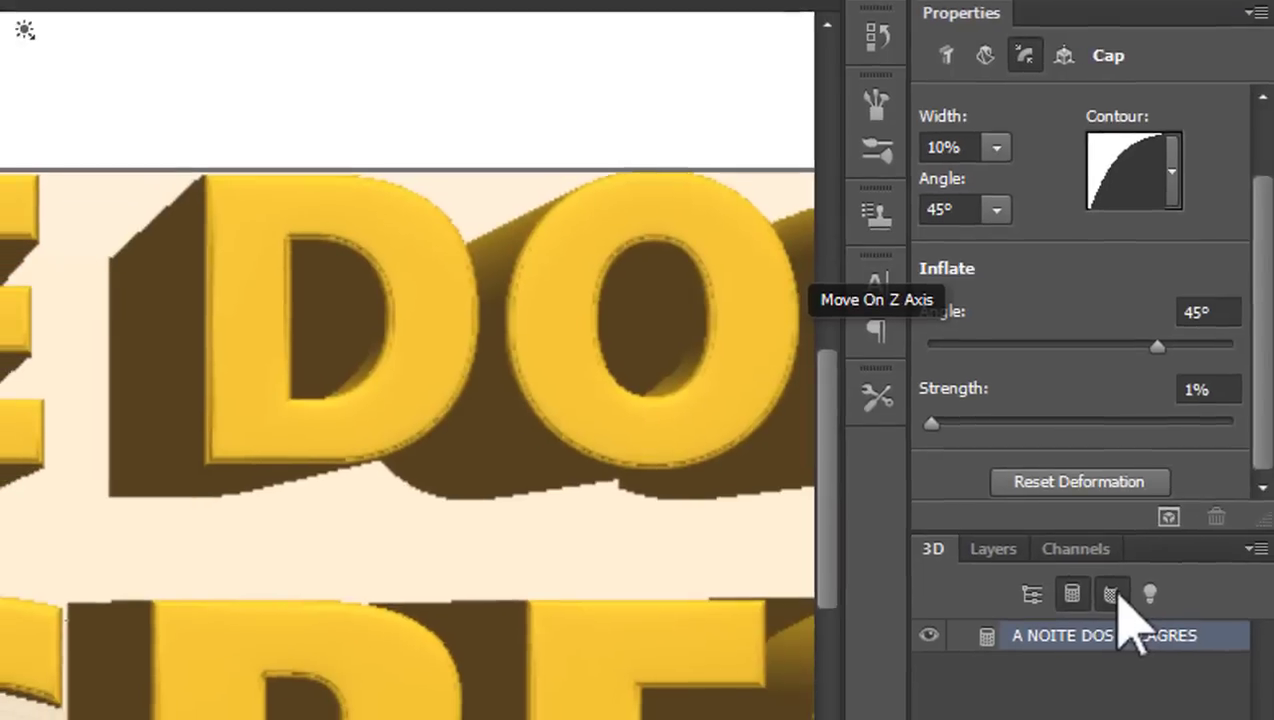
Show the front material, keep its fec500 diffuse colour, and open the diffuse texture menu
{"action": "left_click", "coordinate": [1111, 594]}
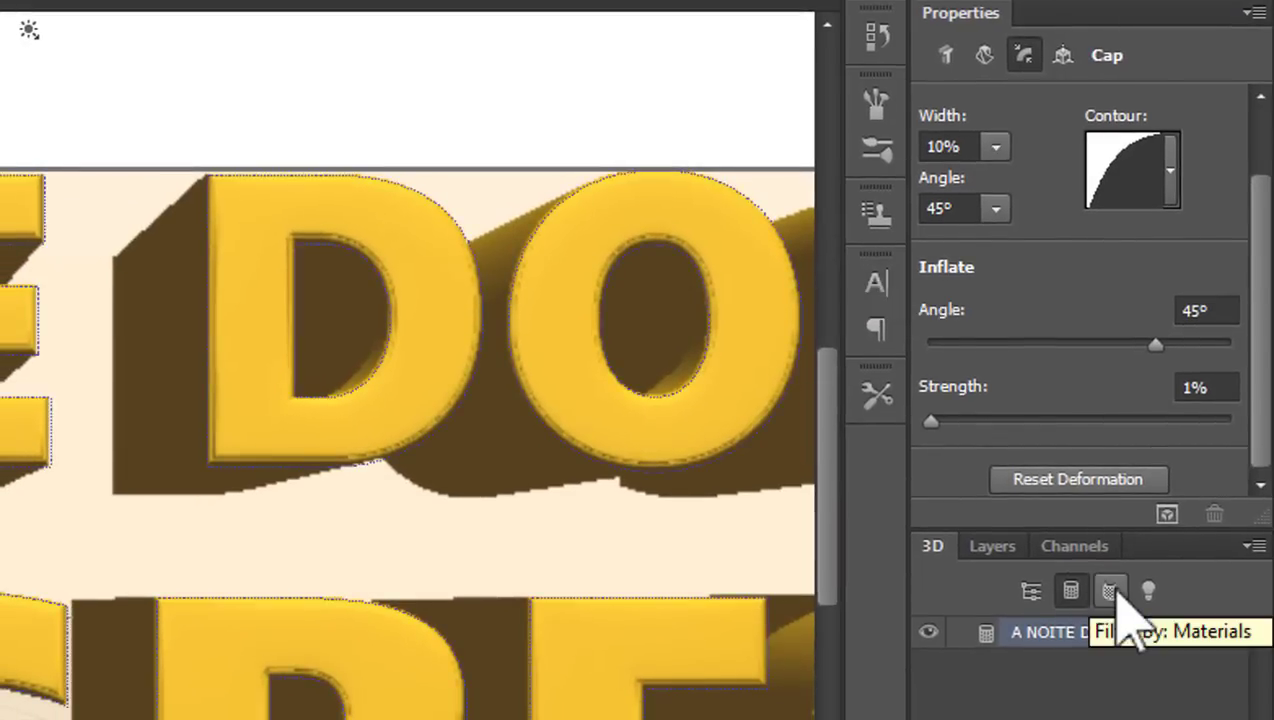
{"action": "left_click", "coordinate": [1111, 592]}
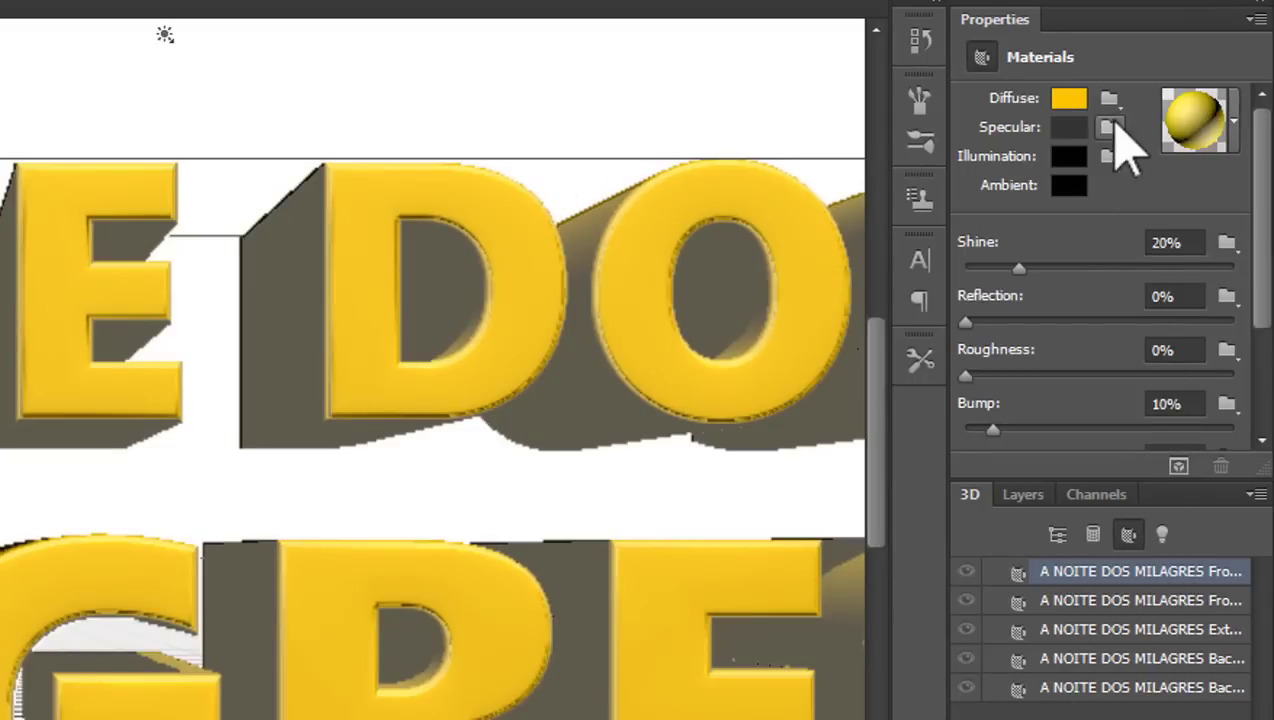
{"action": "left_click", "coordinate": [1068, 98]}
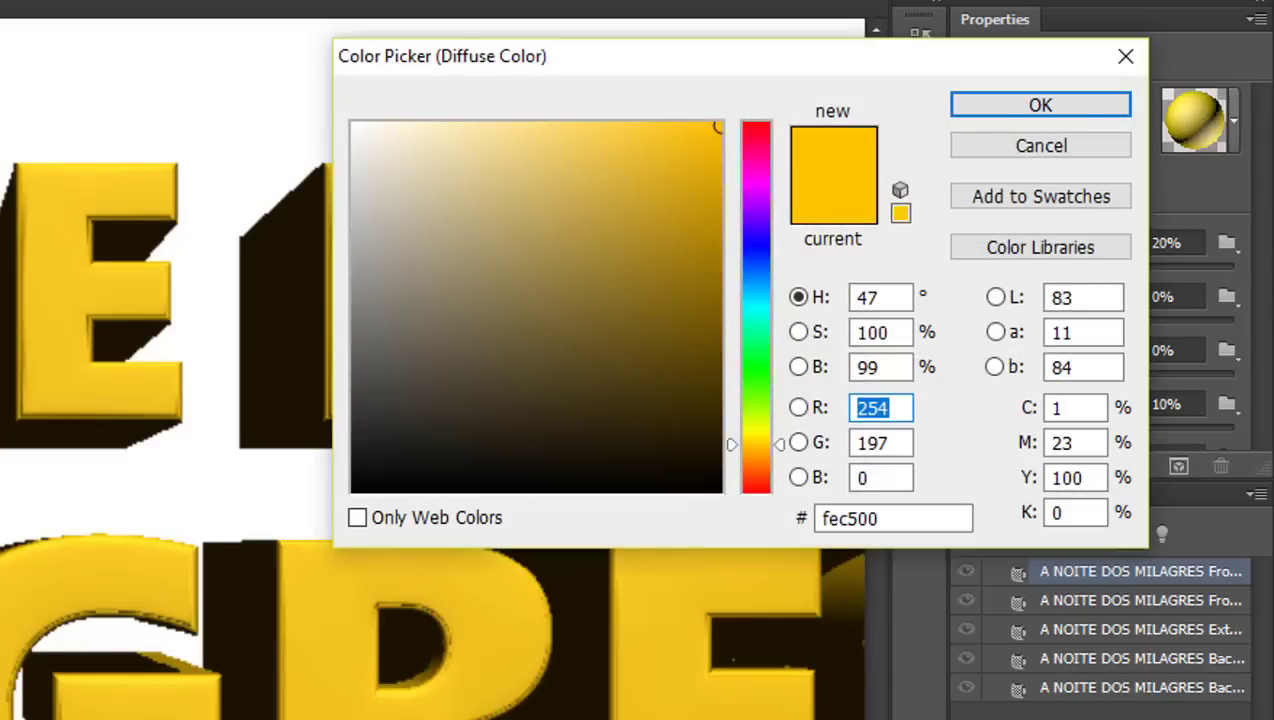
{"action": "left_click", "coordinate": [1040, 106]}
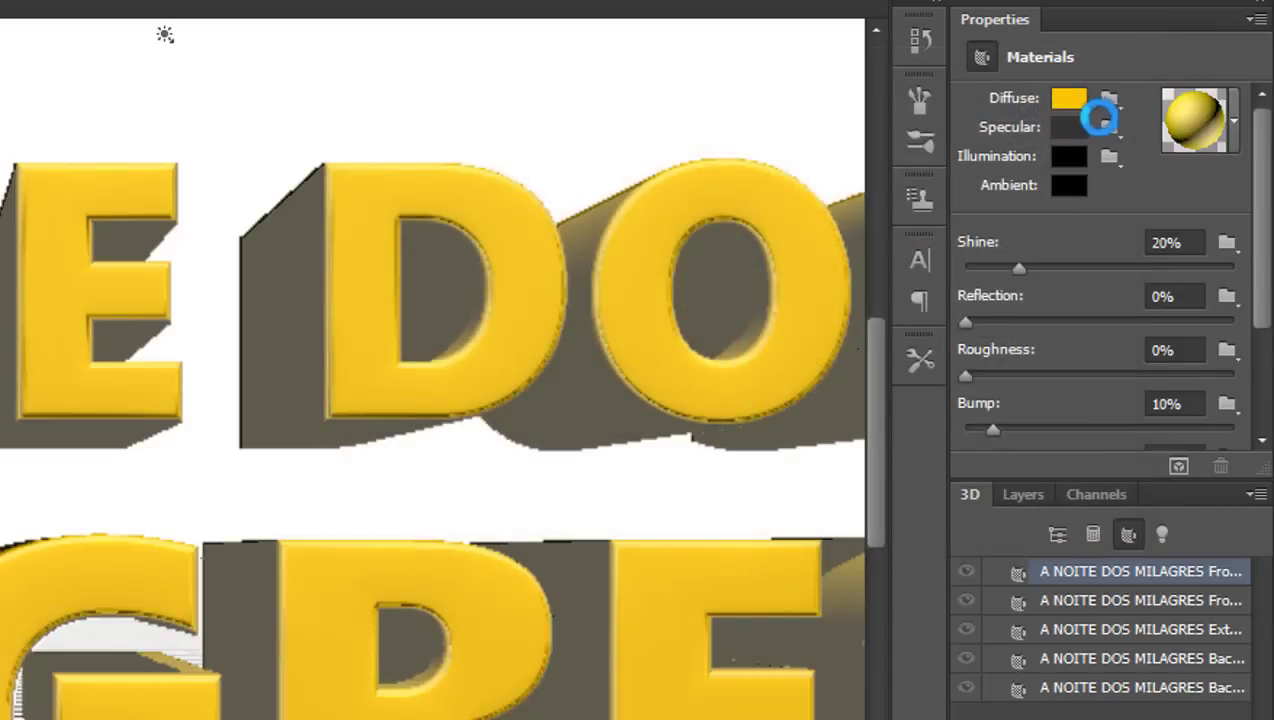
{"action": "left_click", "coordinate": [1110, 99]}
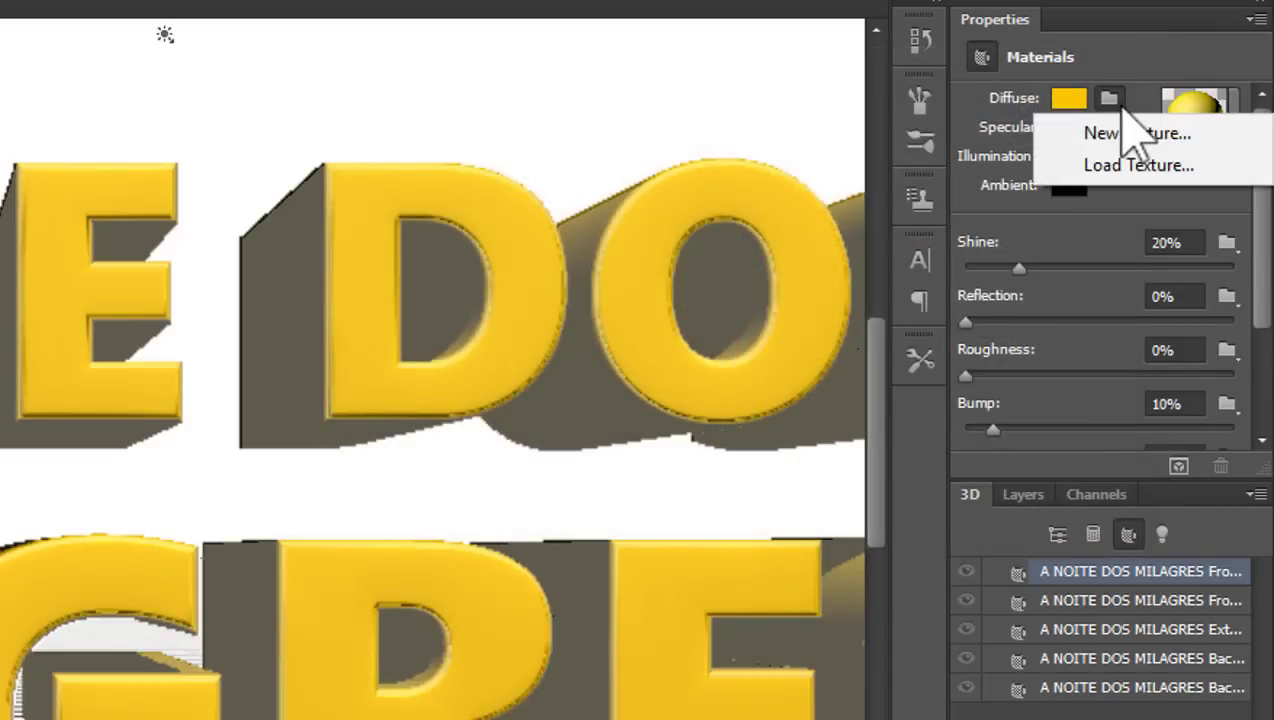
Load texture 353 from the texturas folder as the front material's diffuse map
{"action": "left_click", "coordinate": [1121, 170]}
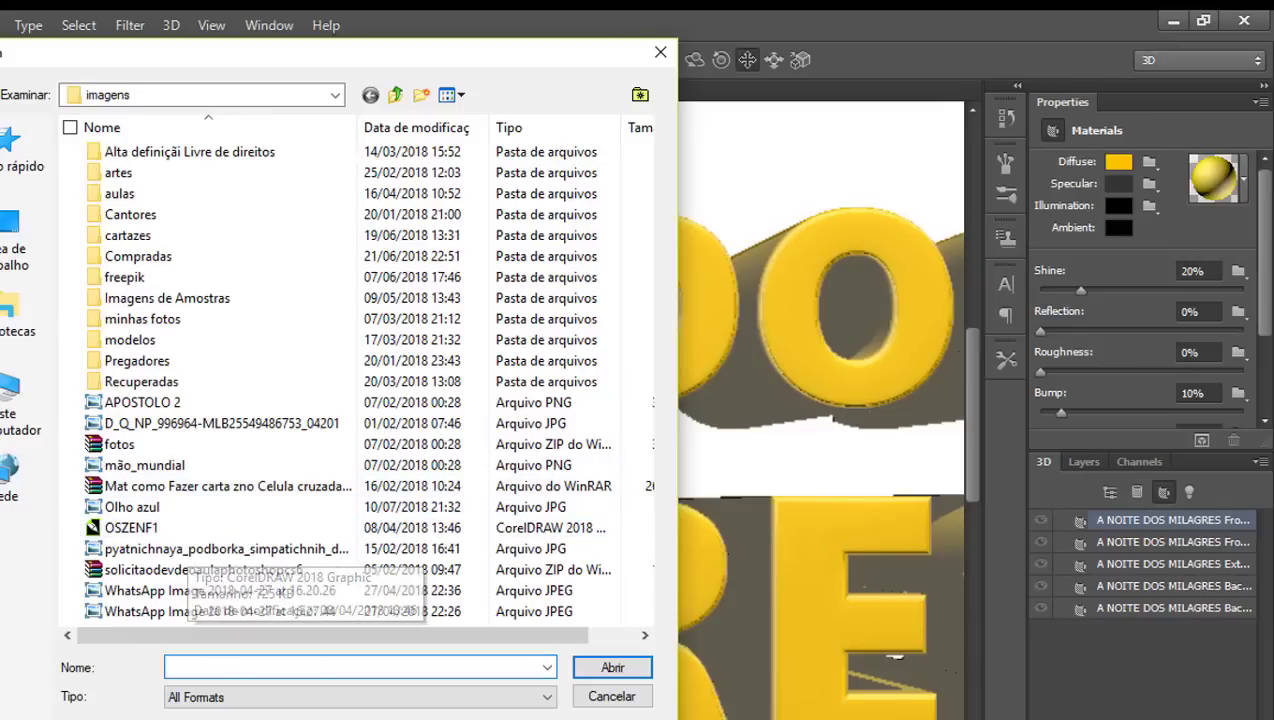
{"action": "left_click", "coordinate": [20, 318]}
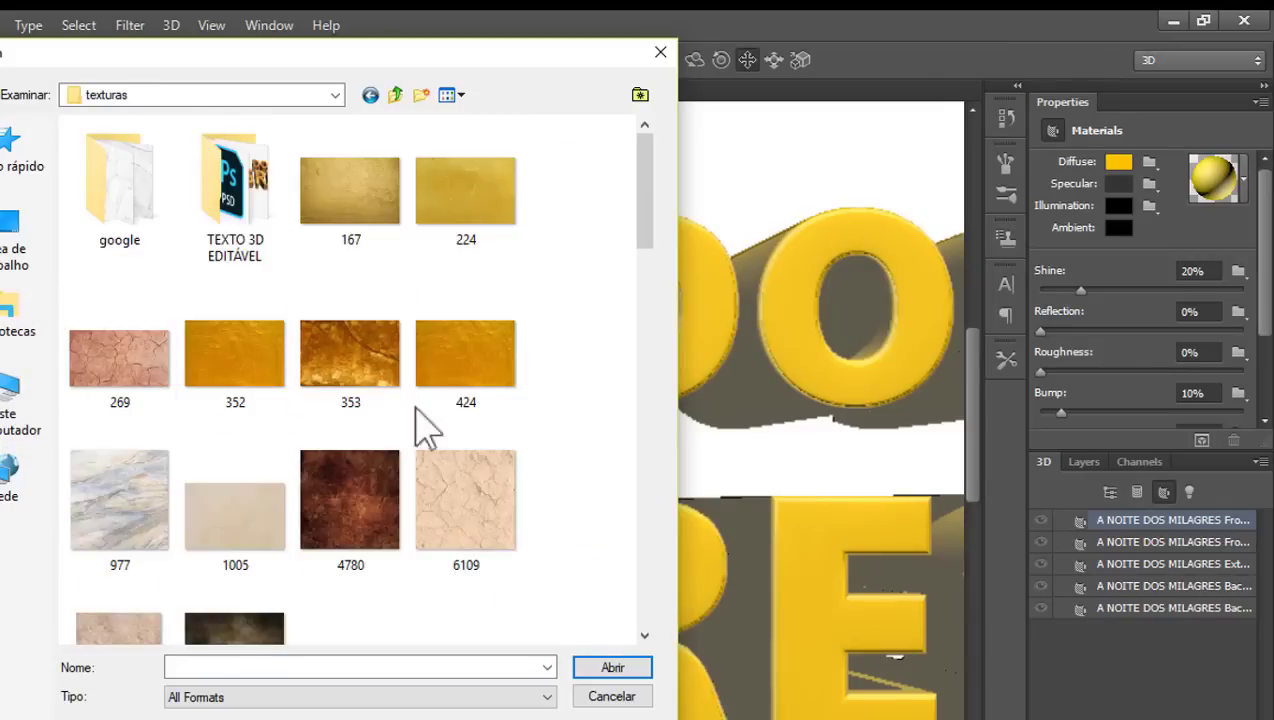
{"action": "left_click", "coordinate": [372, 377]}
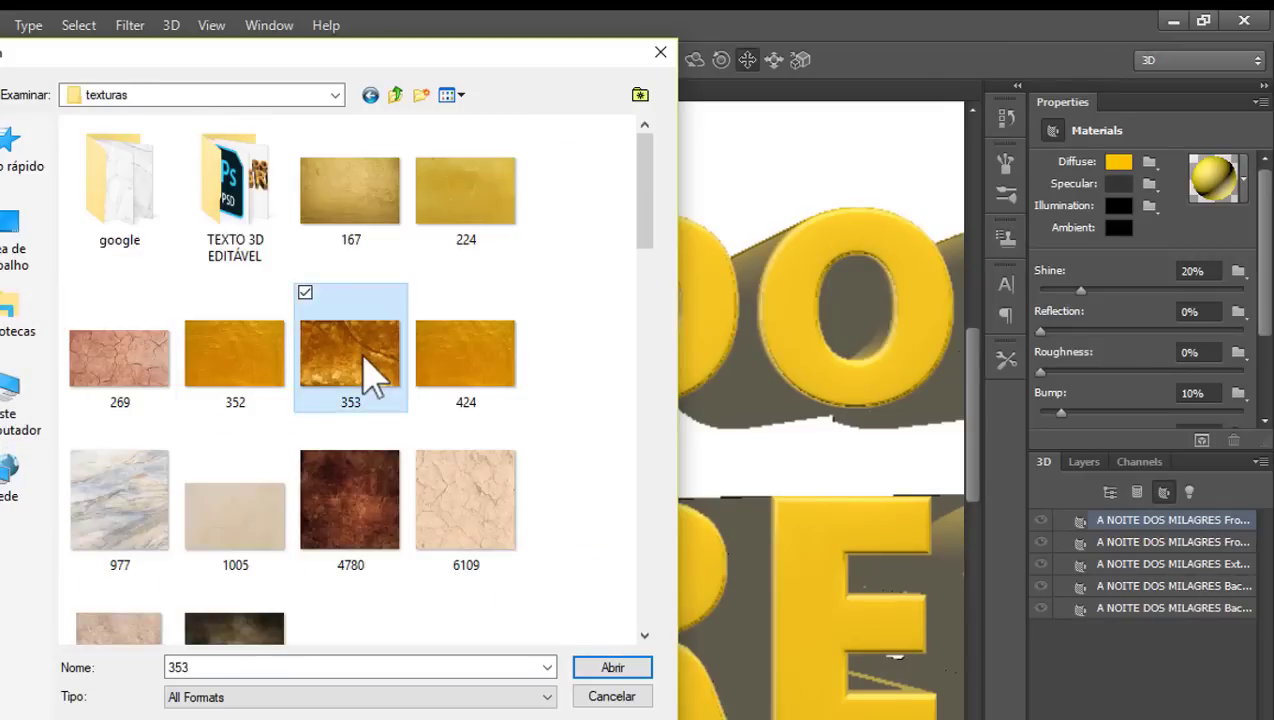
{"action": "left_click", "coordinate": [610, 668]}
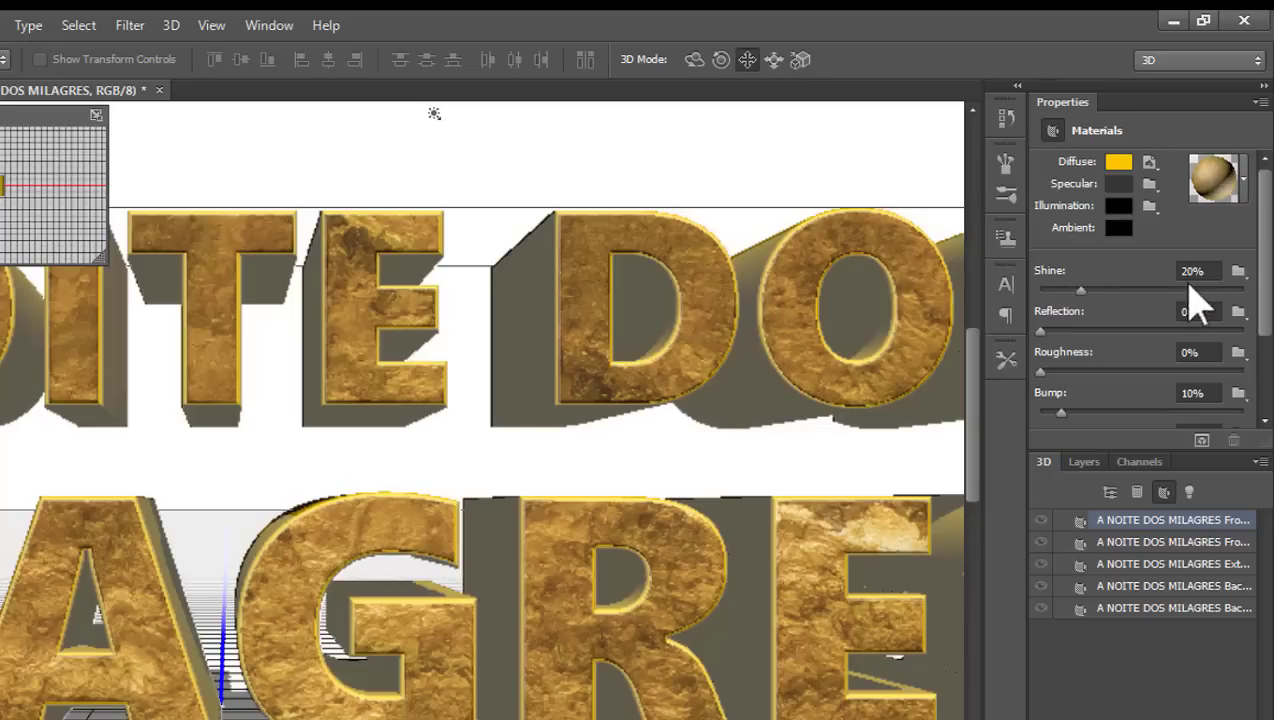
Raise the gold material's shine to 86%
{"action": "left_click_drag", "start_coordinate": [1081, 291], "coordinate": [1216, 288]}
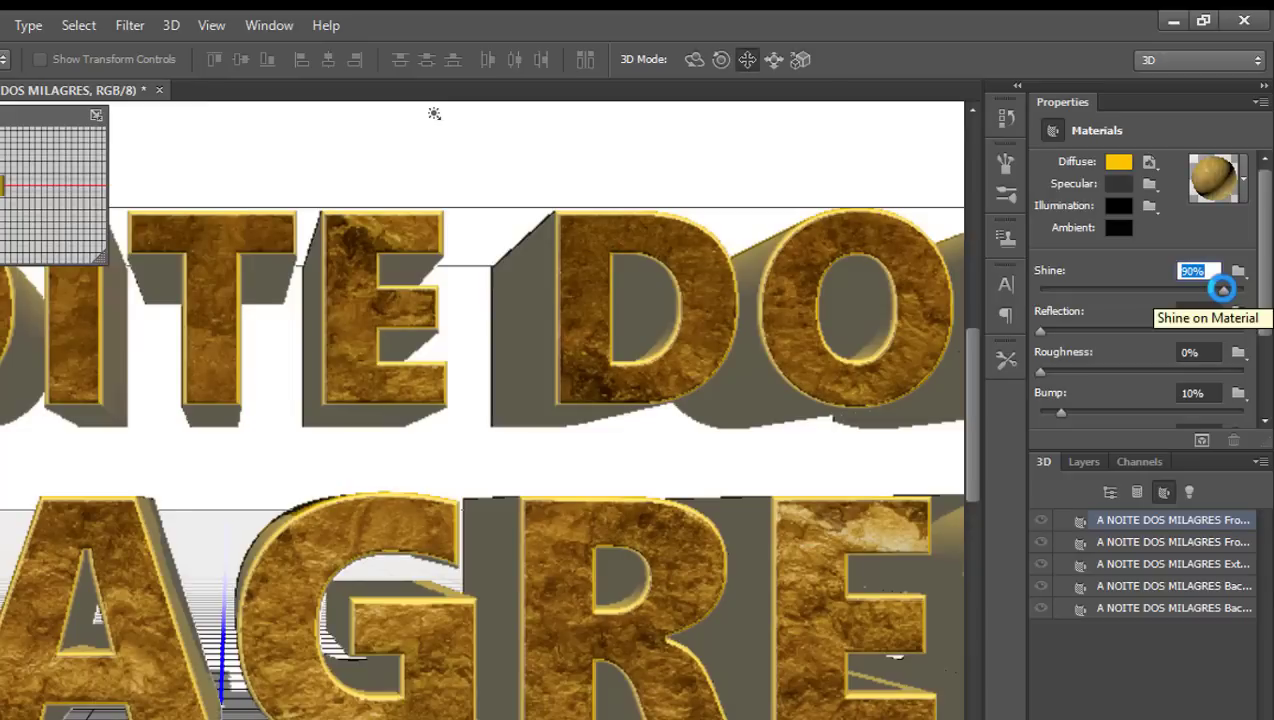
{"action": "left_click_drag", "start_coordinate": [1222, 288], "coordinate": [1120, 286]}
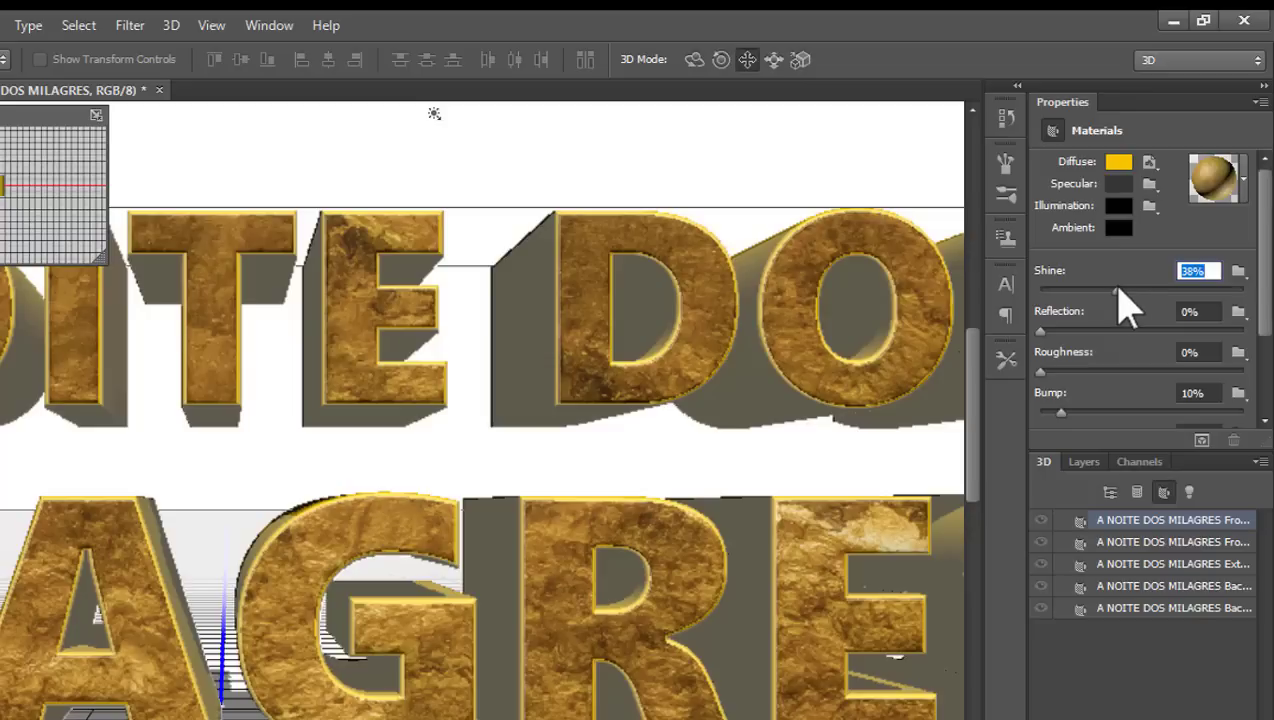
{"action": "left_click_drag", "start_coordinate": [1119, 292], "coordinate": [1097, 291]}
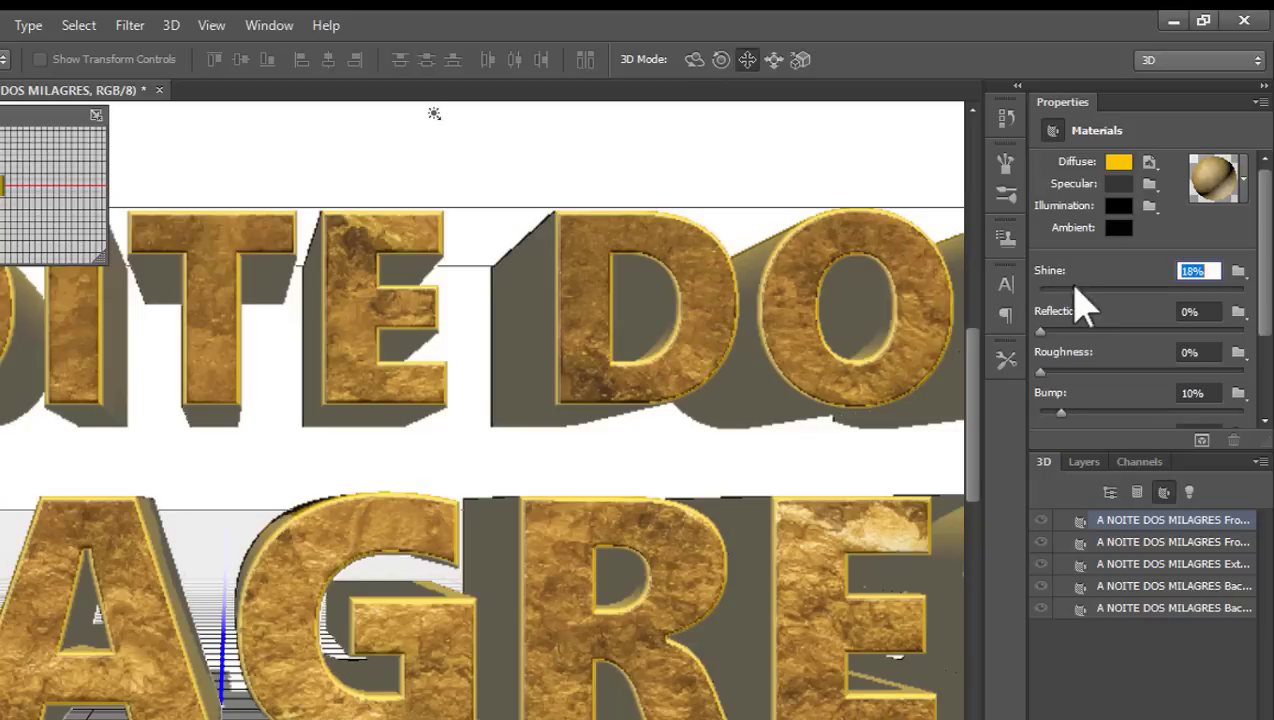
{"action": "left_click_drag", "start_coordinate": [1079, 292], "coordinate": [1228, 312]}
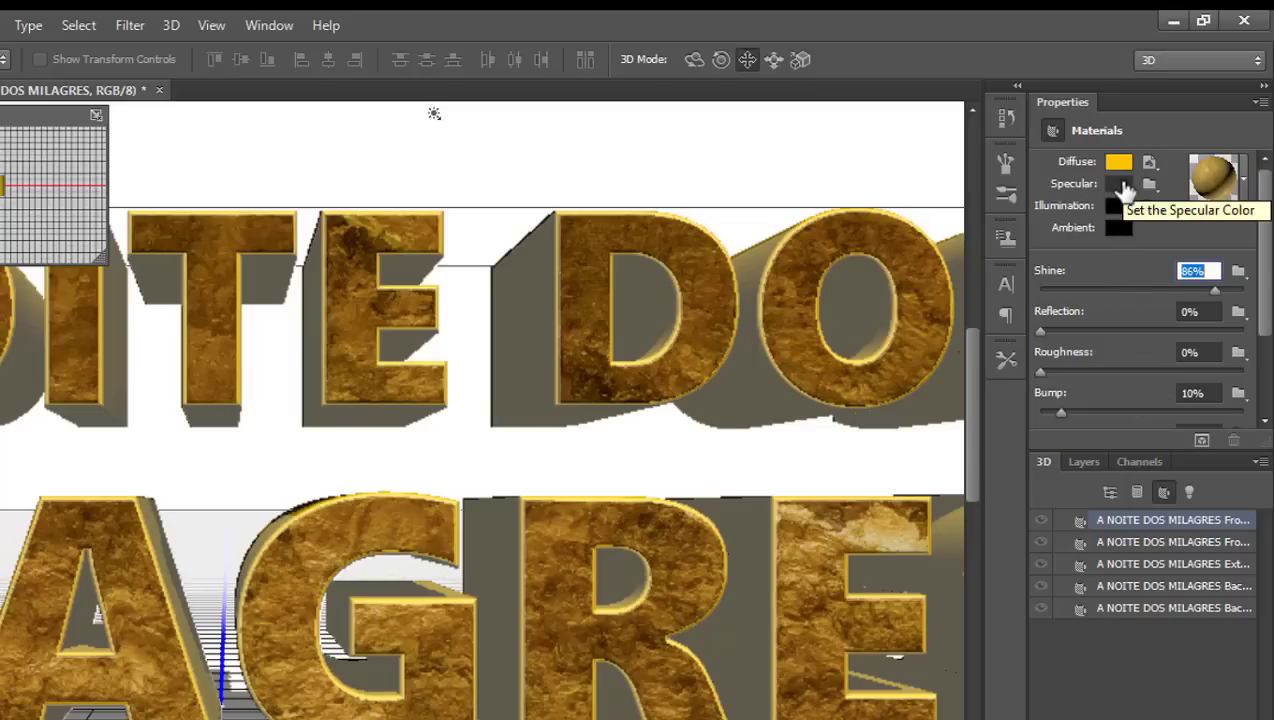
Set the material's specular colour to pale cream fff8cf
{"action": "left_click", "coordinate": [1120, 184]}
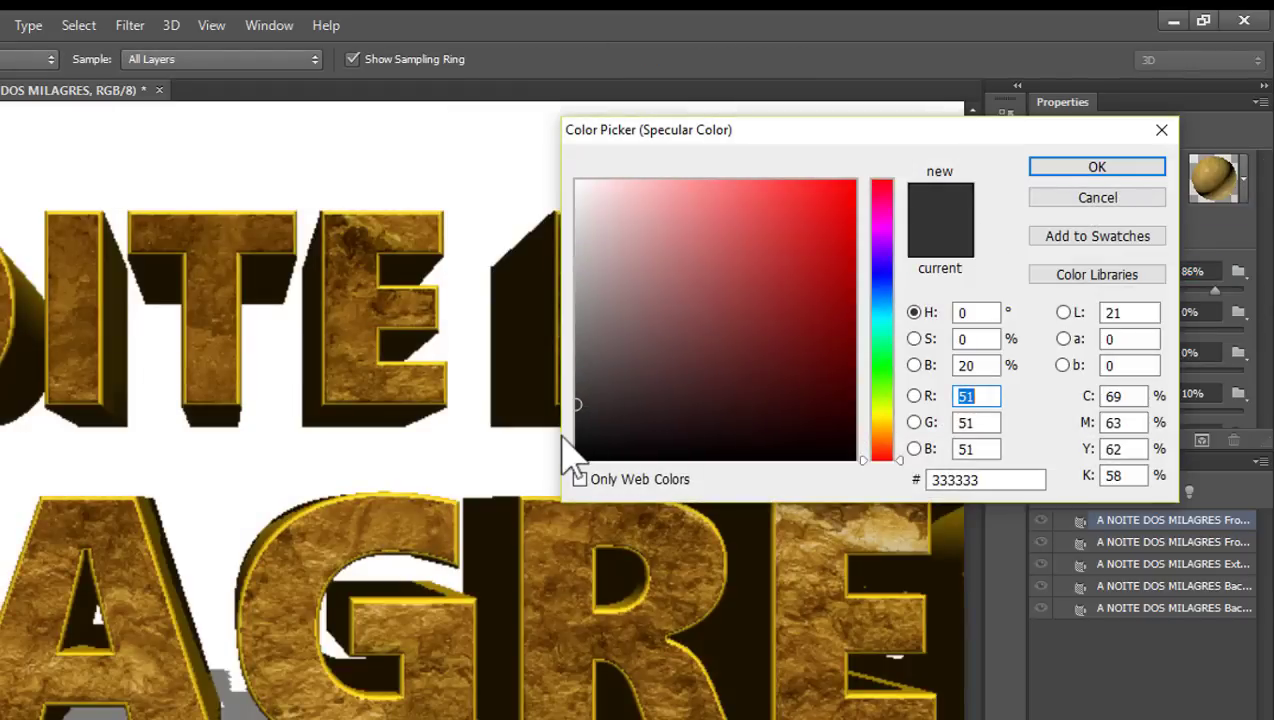
{"action": "left_click_drag", "start_coordinate": [615, 328], "coordinate": [588, 170]}
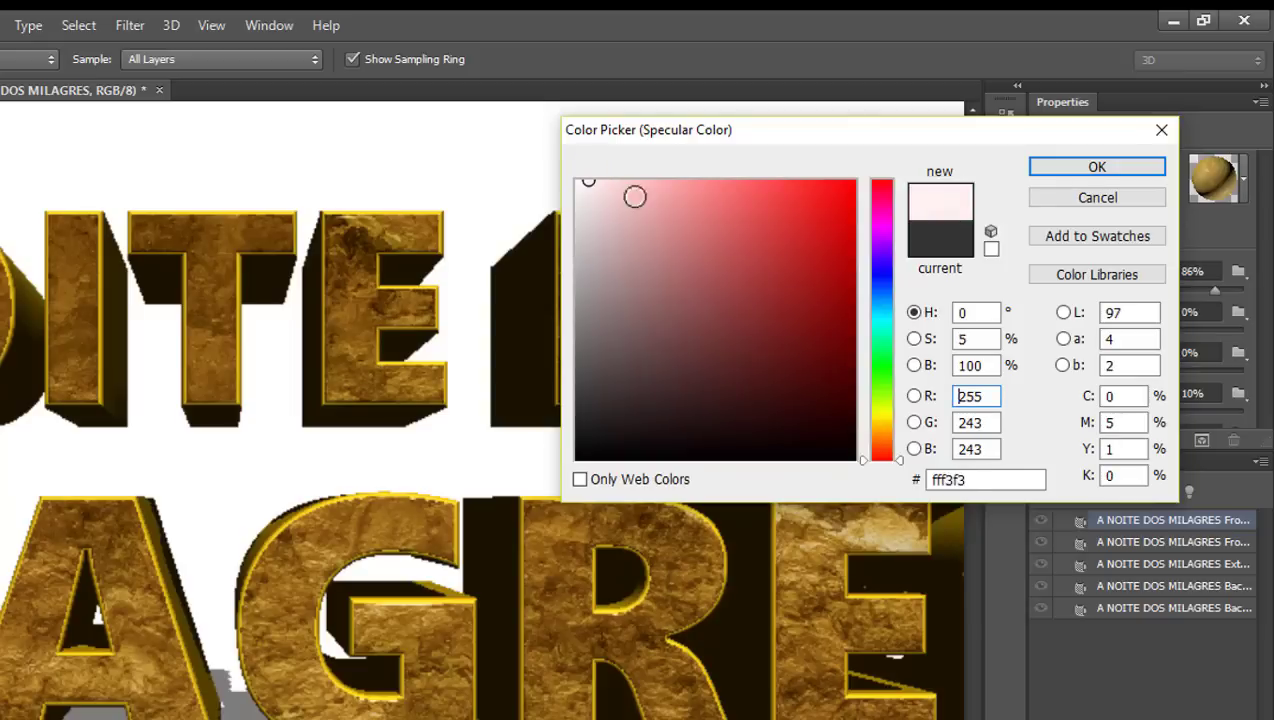
{"action": "left_click_drag", "start_coordinate": [890, 449], "coordinate": [890, 430]}
{"action": "mouse_move", "coordinate": [753, 229]}
{"action": "left_mouse_down"}
{"action": "mouse_move", "coordinate": [754, 176]}
{"action": "mouse_move", "coordinate": [736, 182]}
{"action": "left_mouse_up"}
{"action": "left_click_drag", "start_coordinate": [881, 447], "coordinate": [890, 424]}
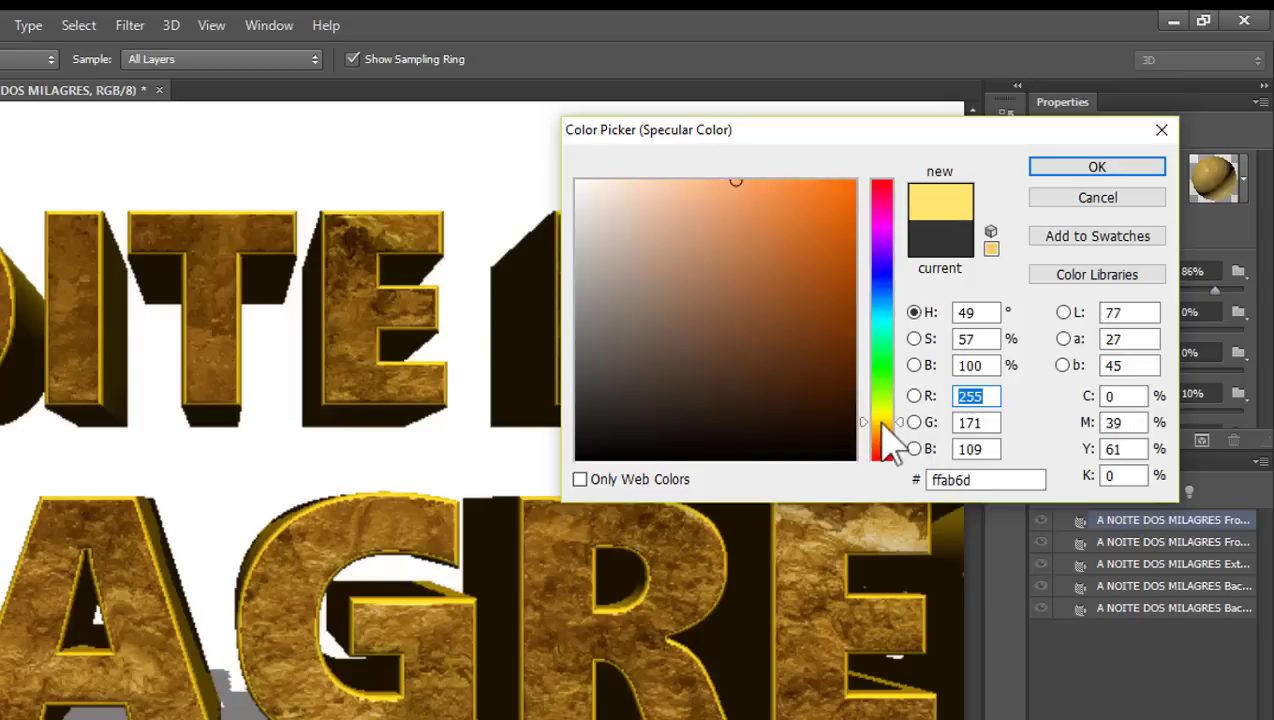
{"action": "left_click_drag", "start_coordinate": [654, 182], "coordinate": [628, 165]}
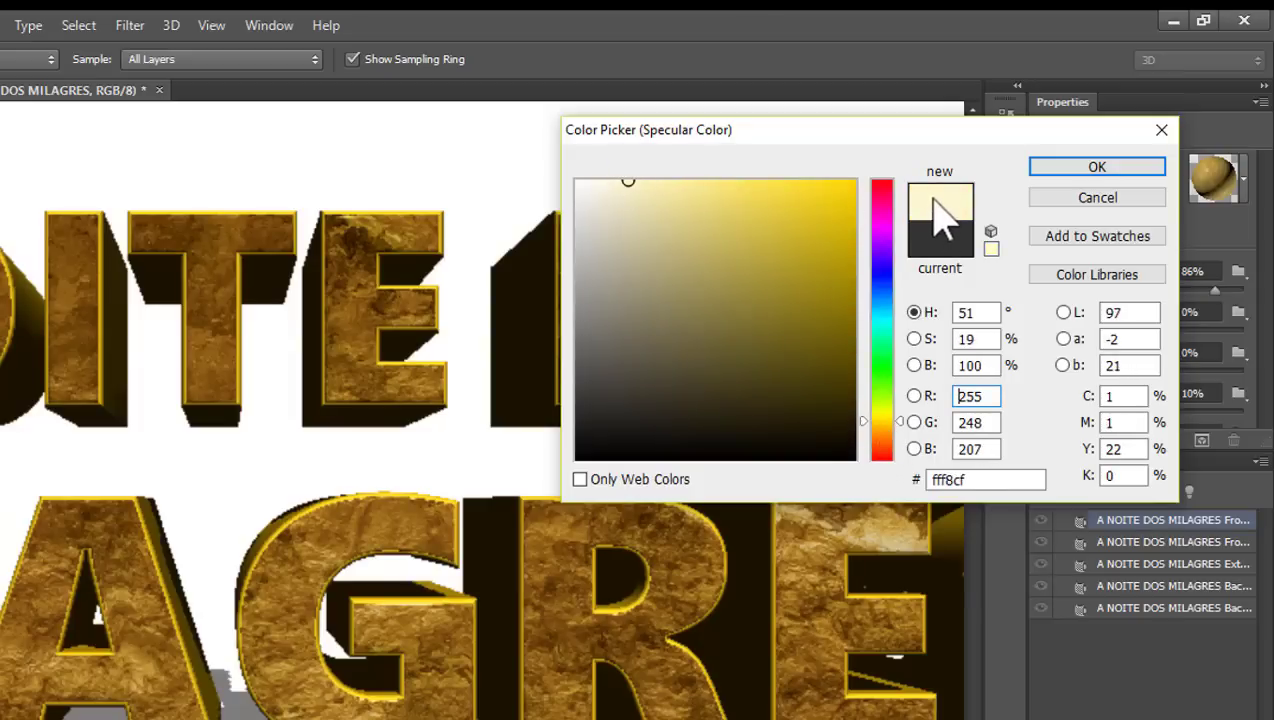
{"action": "left_click", "coordinate": [1108, 170]}
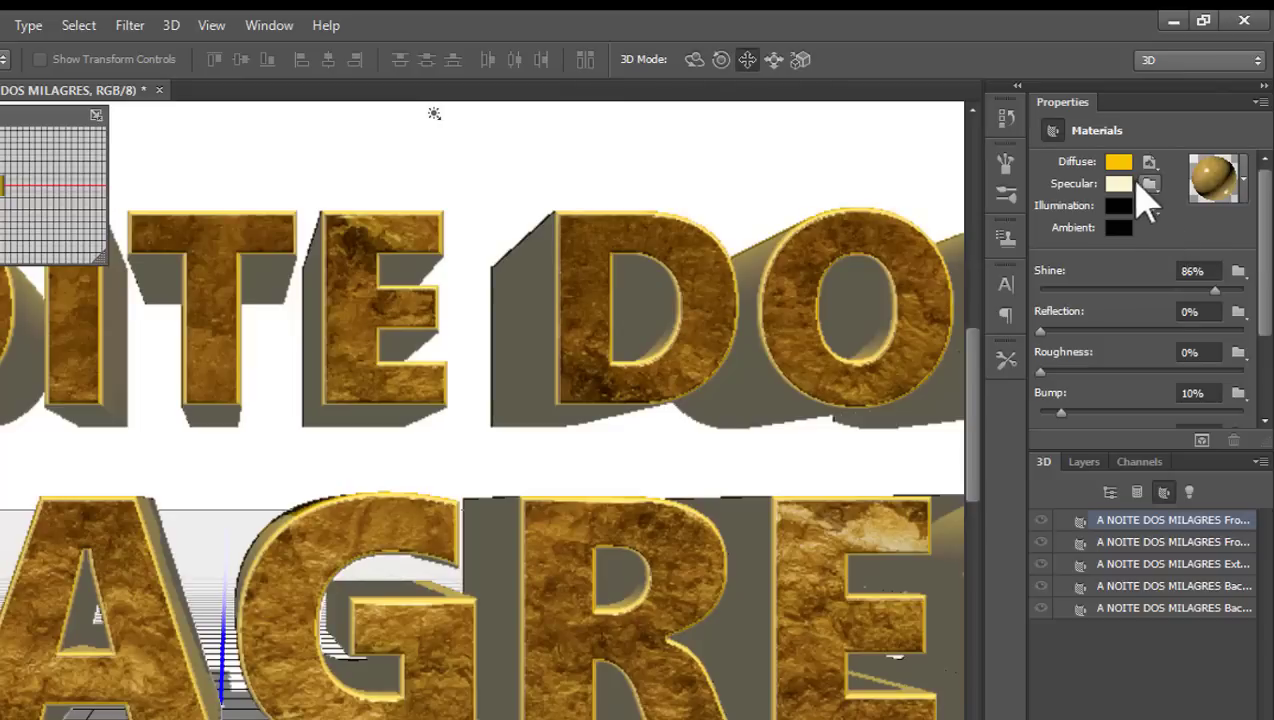
Set the gold material to shine 97%, reflection 83% and roughness 27%
{"action": "left_click", "coordinate": [1118, 183]}
{"action": "left_click", "coordinate": [1097, 168]}
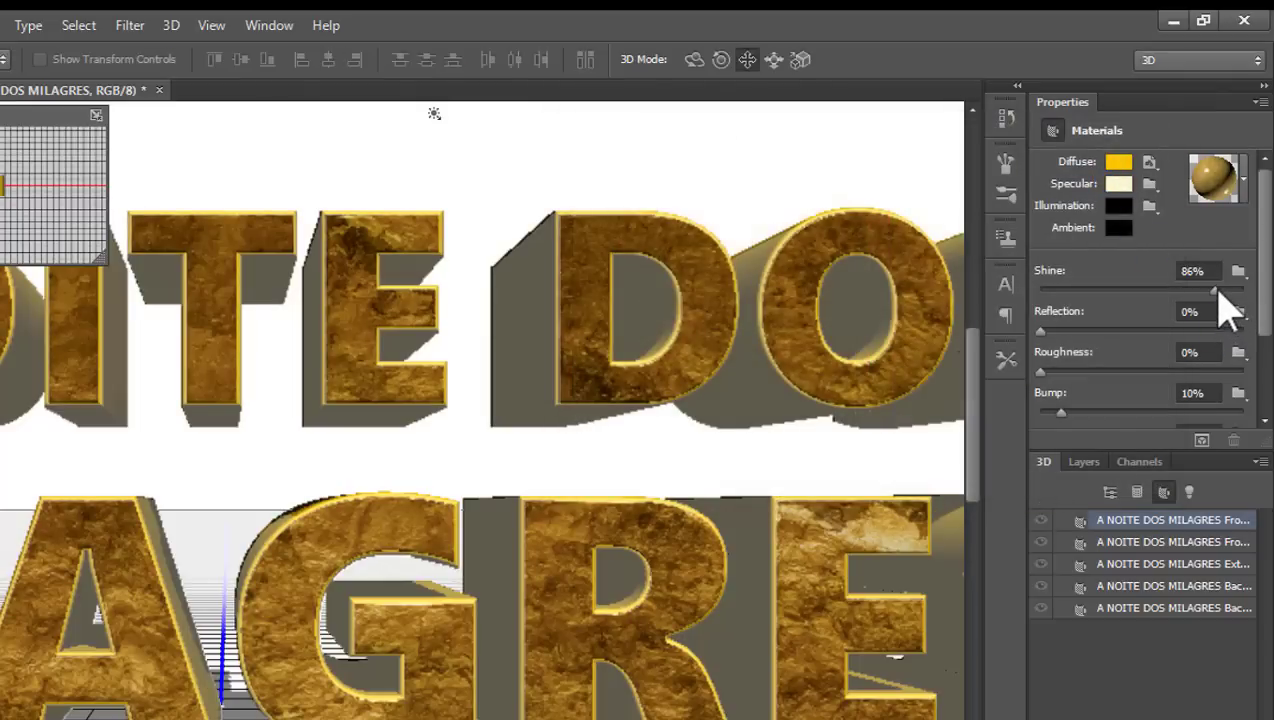
{"action": "mouse_move", "coordinate": [1216, 290]}
{"action": "left_mouse_down"}
{"action": "mouse_move", "coordinate": [1122, 288]}
{"action": "mouse_move", "coordinate": [1255, 288]}
{"action": "mouse_move", "coordinate": [1107, 290]}
{"action": "mouse_move", "coordinate": [1237, 290]}
{"action": "left_mouse_up"}
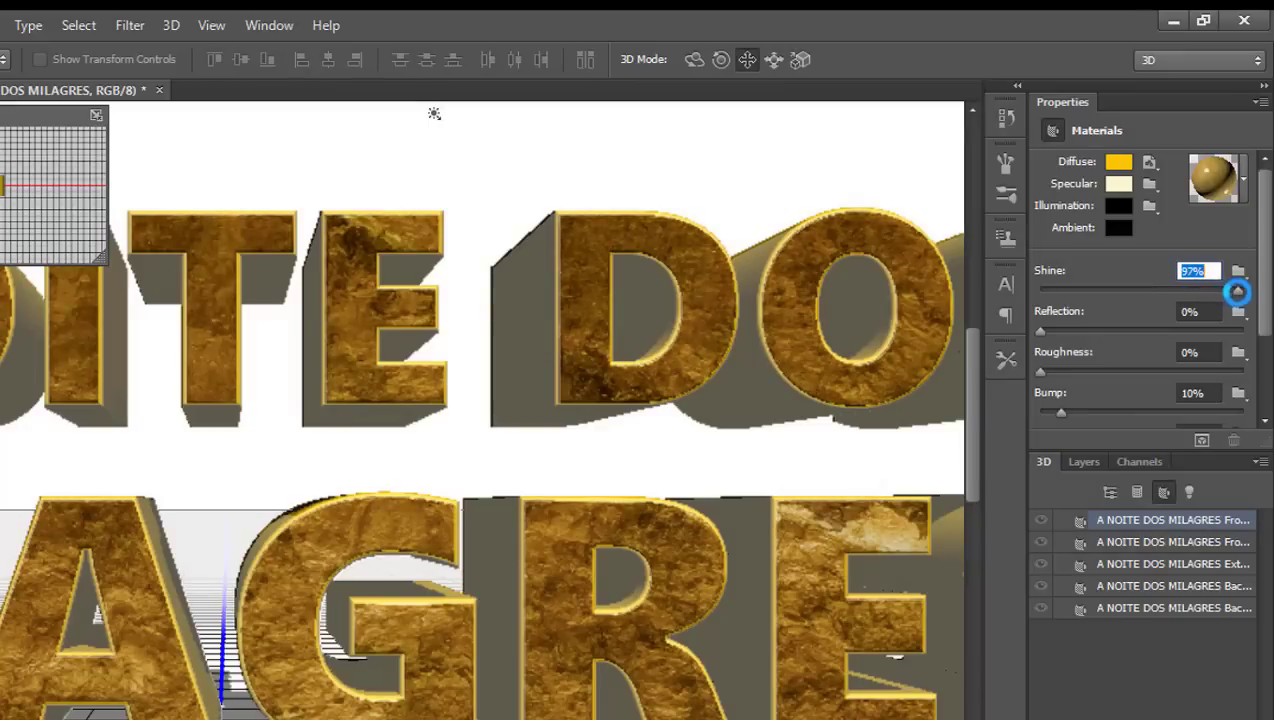
{"action": "left_click_drag", "start_coordinate": [1041, 330], "coordinate": [1208, 328]}
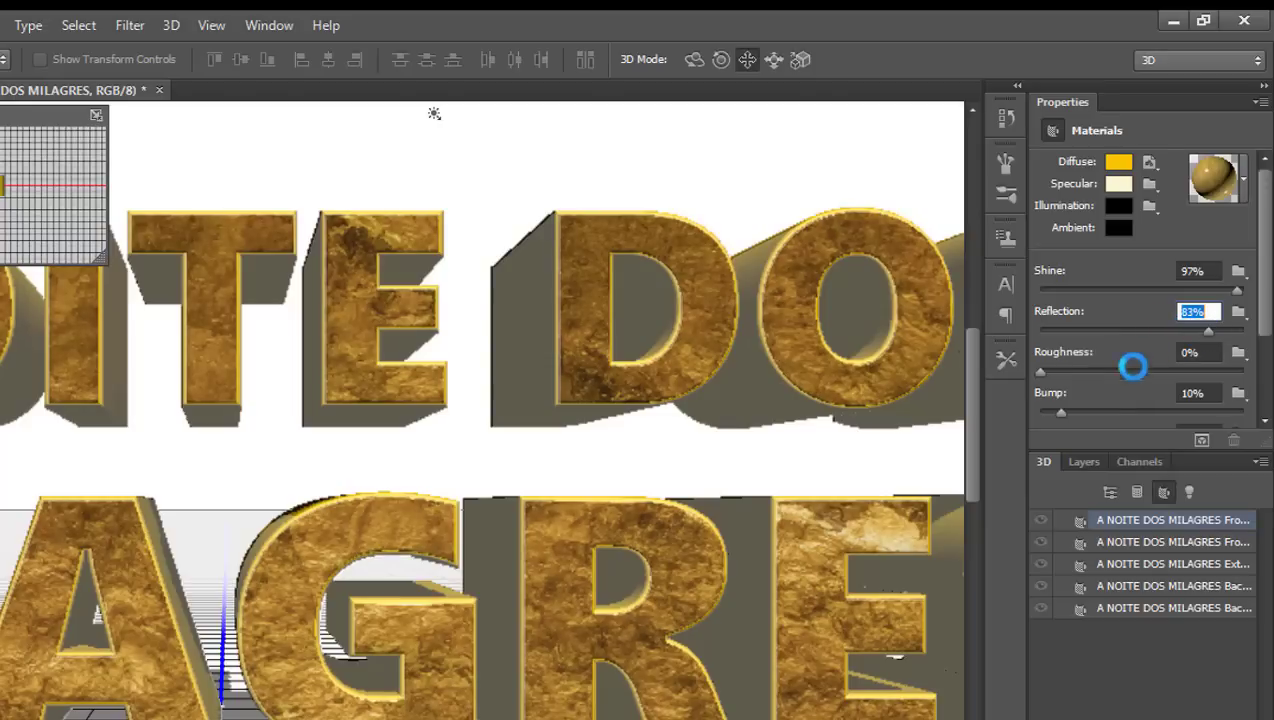
{"action": "left_click", "coordinate": [1042, 371]}
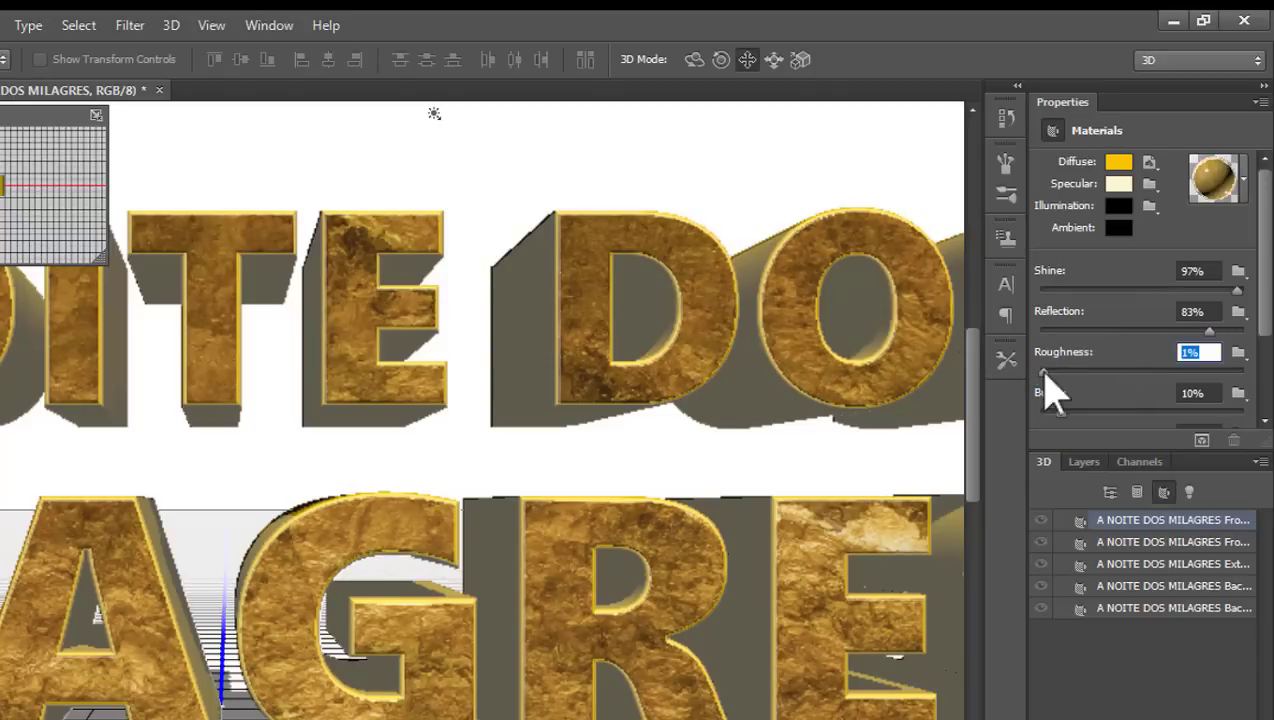
{"action": "left_click_drag", "start_coordinate": [1049, 366], "coordinate": [1141, 370]}
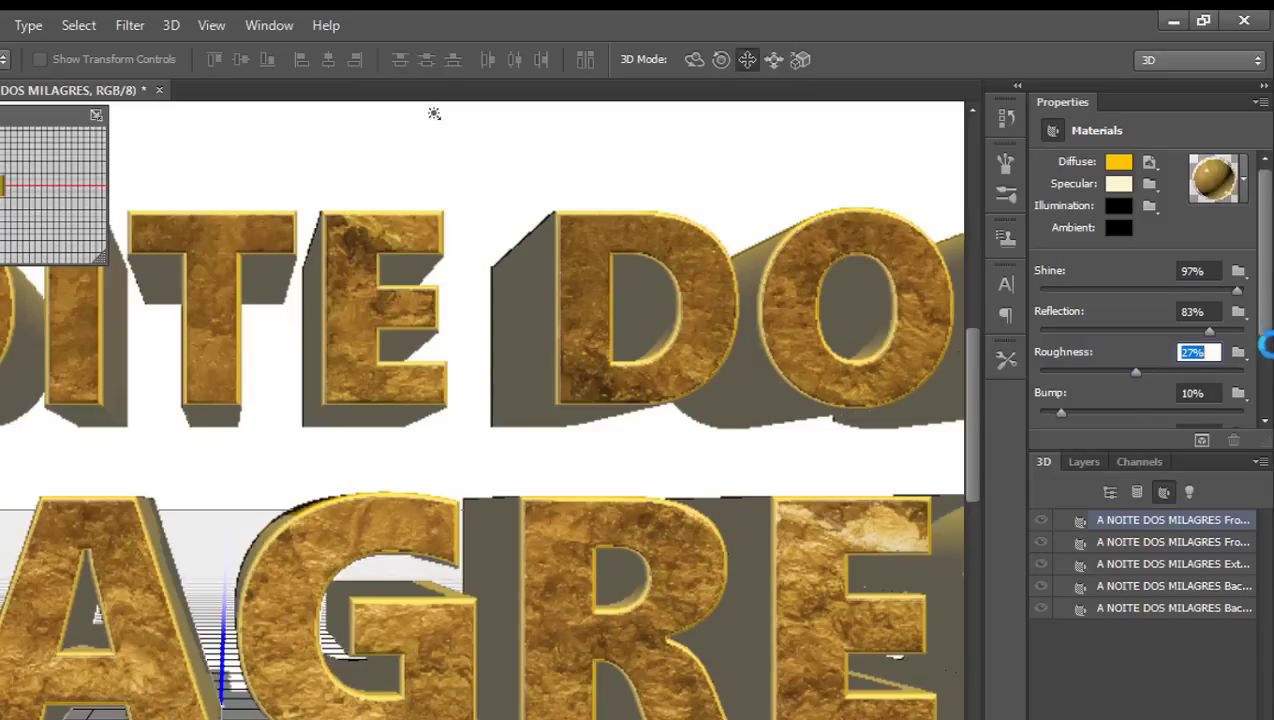
{"action": "left_click_drag", "start_coordinate": [1268, 290], "coordinate": [1268, 328]}
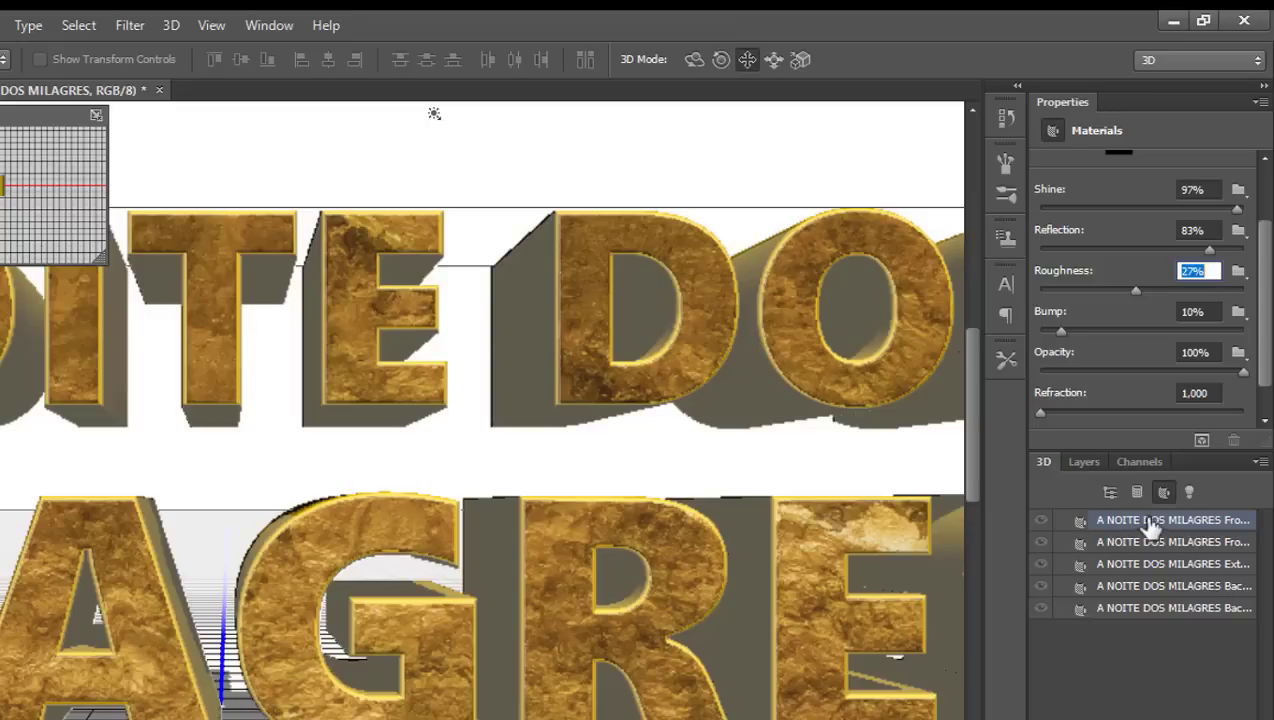
Select the text's extrusion material in the 3D panel
{"action": "left_click", "coordinate": [1134, 548]}
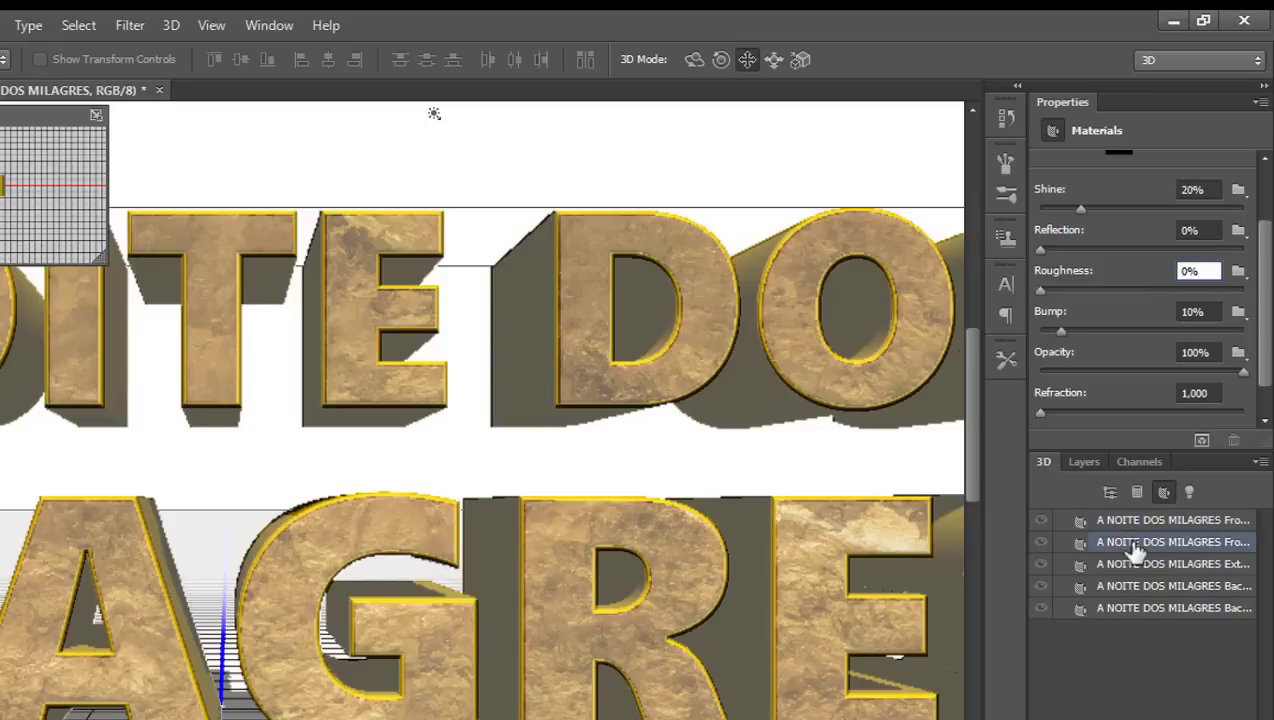
{"action": "left_click", "coordinate": [1140, 566]}
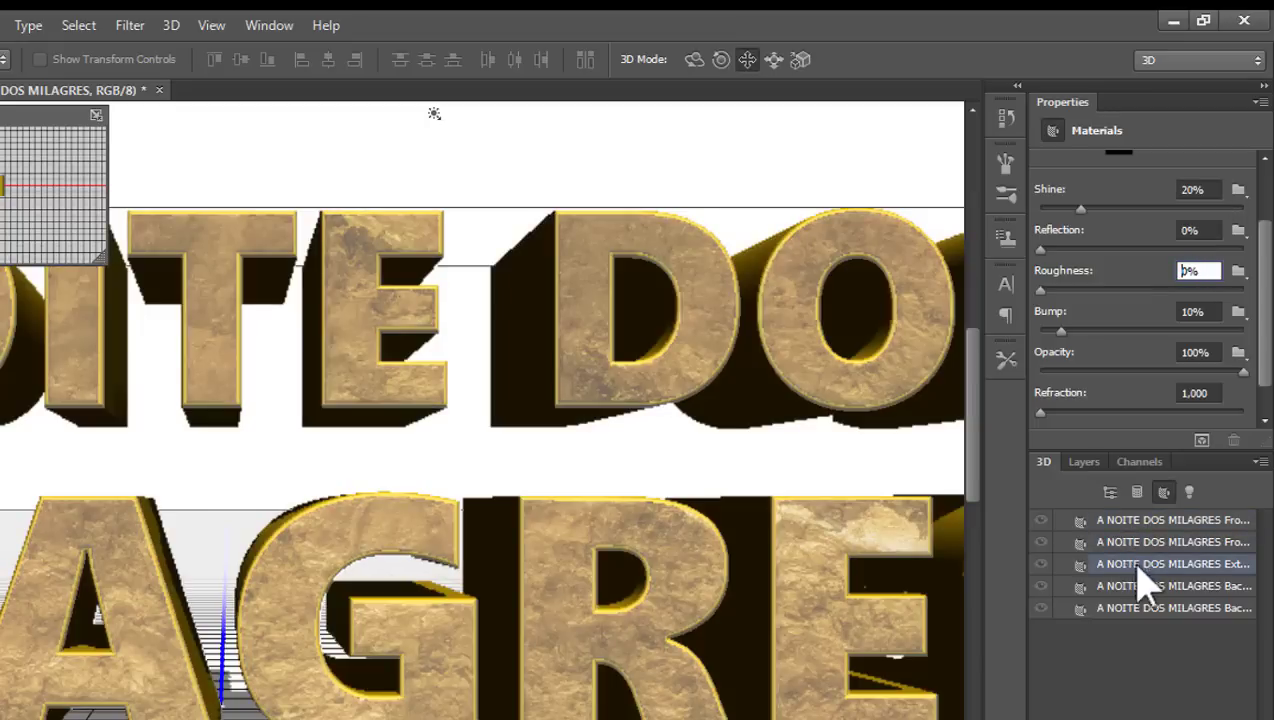
{"action": "left_click", "coordinate": [1136, 566]}
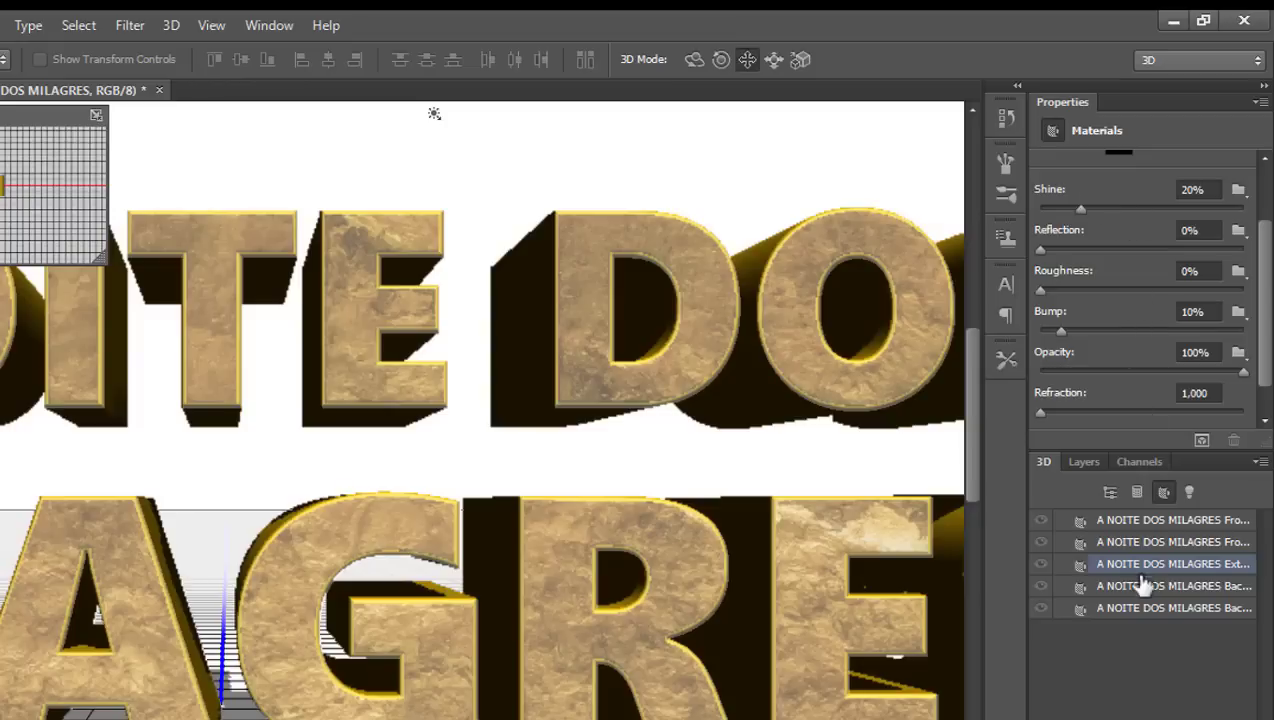
{"action": "left_click_drag", "start_coordinate": [1267, 255], "coordinate": [1267, 210]}
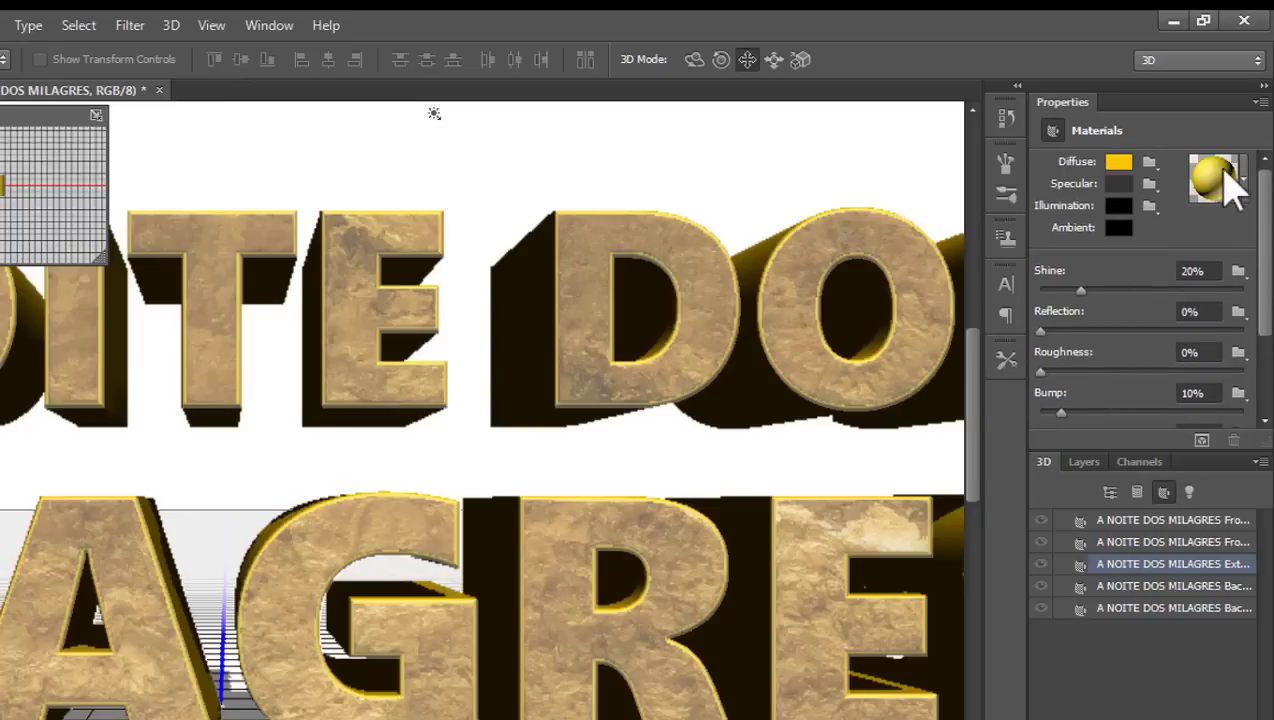
Load the 353 gold texture from texturas as the extrusion's diffuse map
{"action": "left_click", "coordinate": [1154, 167]}
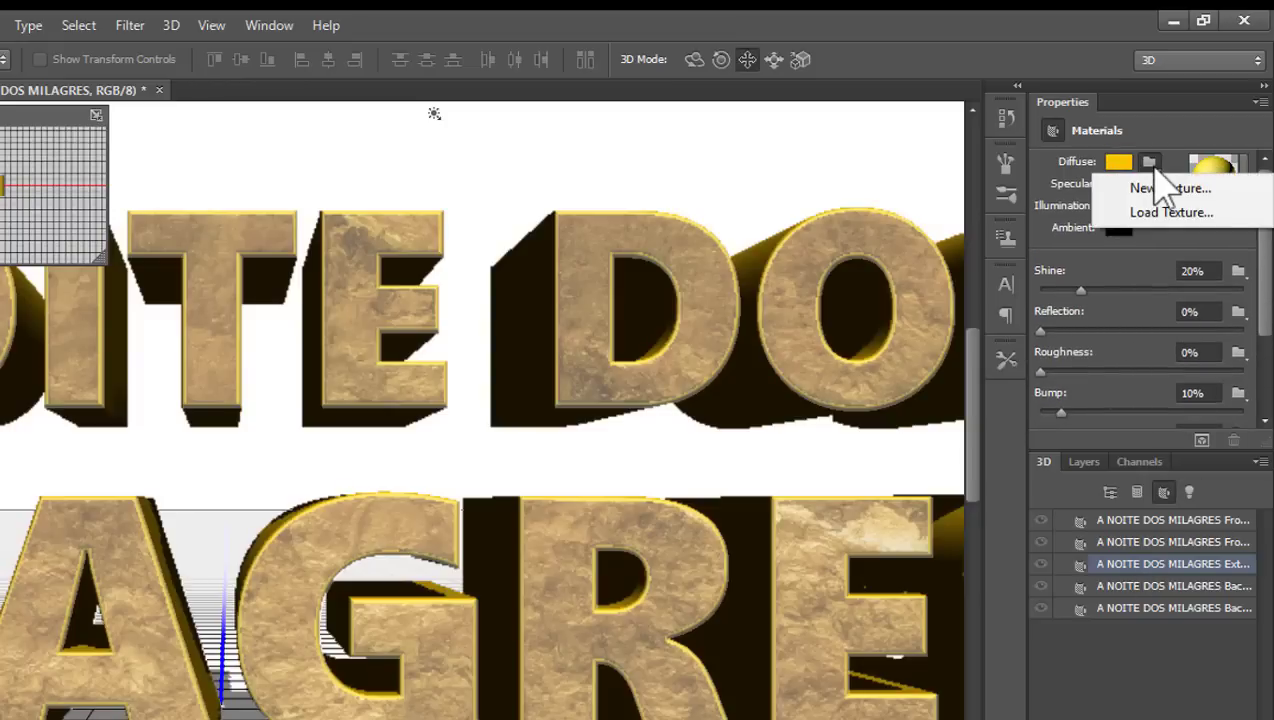
{"action": "left_click", "coordinate": [1162, 212]}
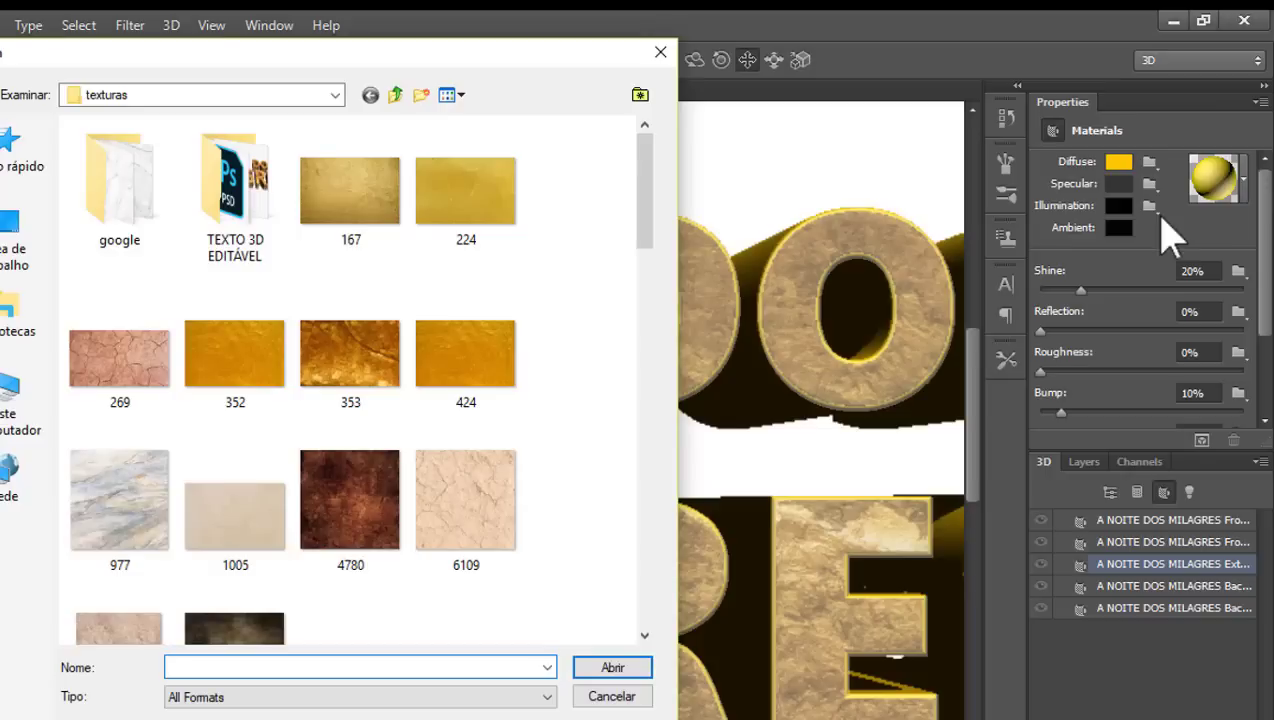
{"action": "left_click", "coordinate": [362, 355]}
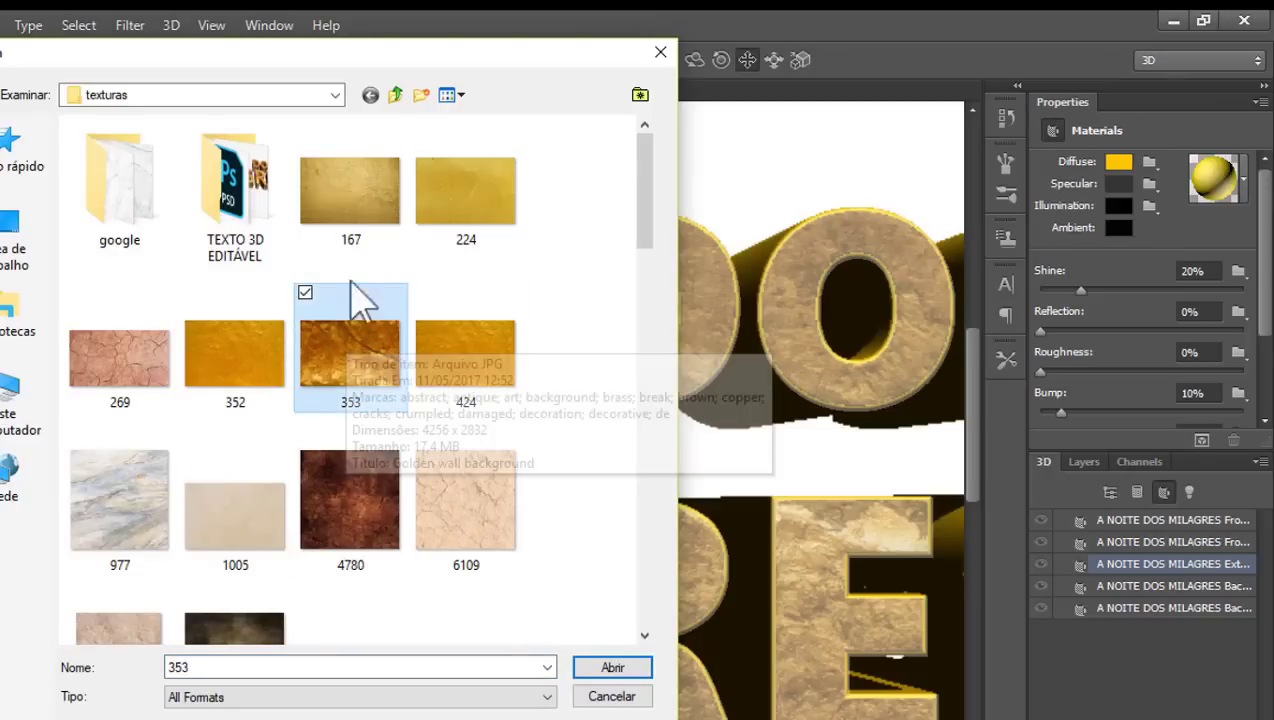
{"action": "left_click", "coordinate": [611, 667]}
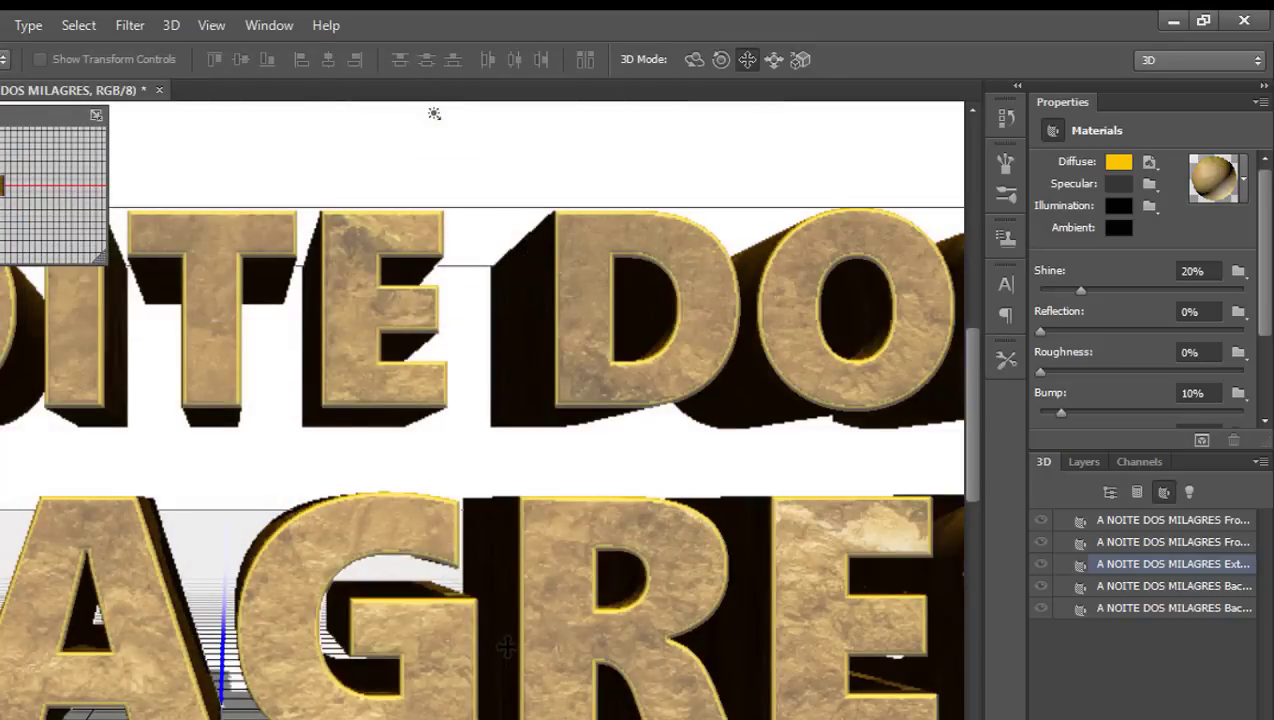
{"action": "scroll", "coordinate": [388, 550], "scroll_direction": "down", "scroll_amount": 2}
{"action": "scroll", "coordinate": [430, 495], "scroll_direction": "down", "scroll_amount": 2}
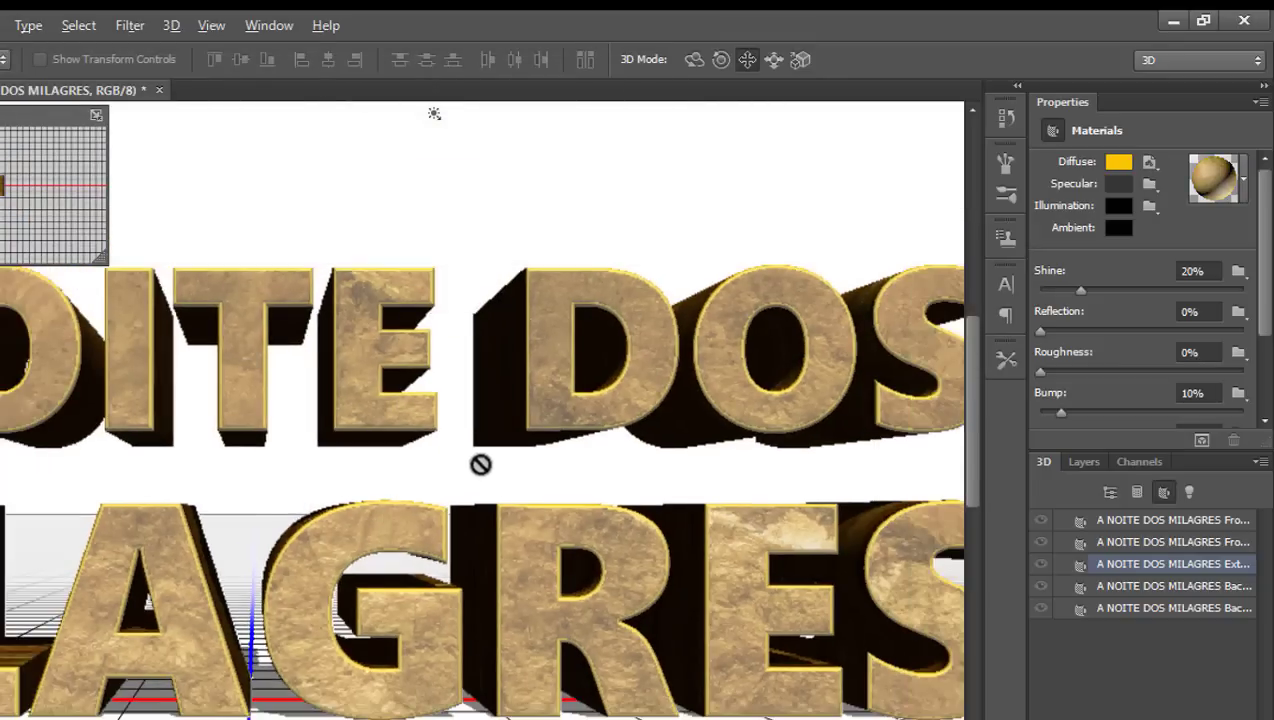
{"action": "scroll", "coordinate": [483, 458], "scroll_direction": "down", "scroll_amount": 2}
{"action": "scroll", "coordinate": [483, 457], "scroll_direction": "down", "scroll_amount": 2}
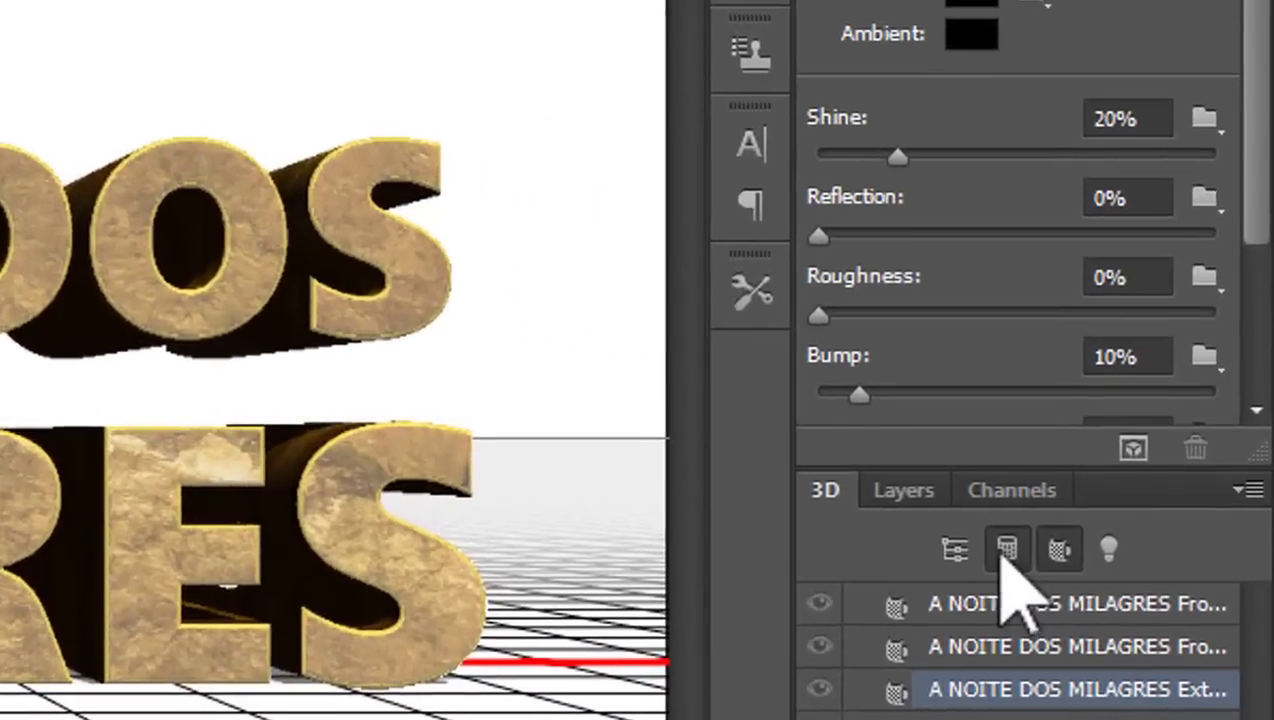
Set the text mesh's X rotation to 40° in the Coordinates properties
{"action": "left_click", "coordinate": [1137, 493]}
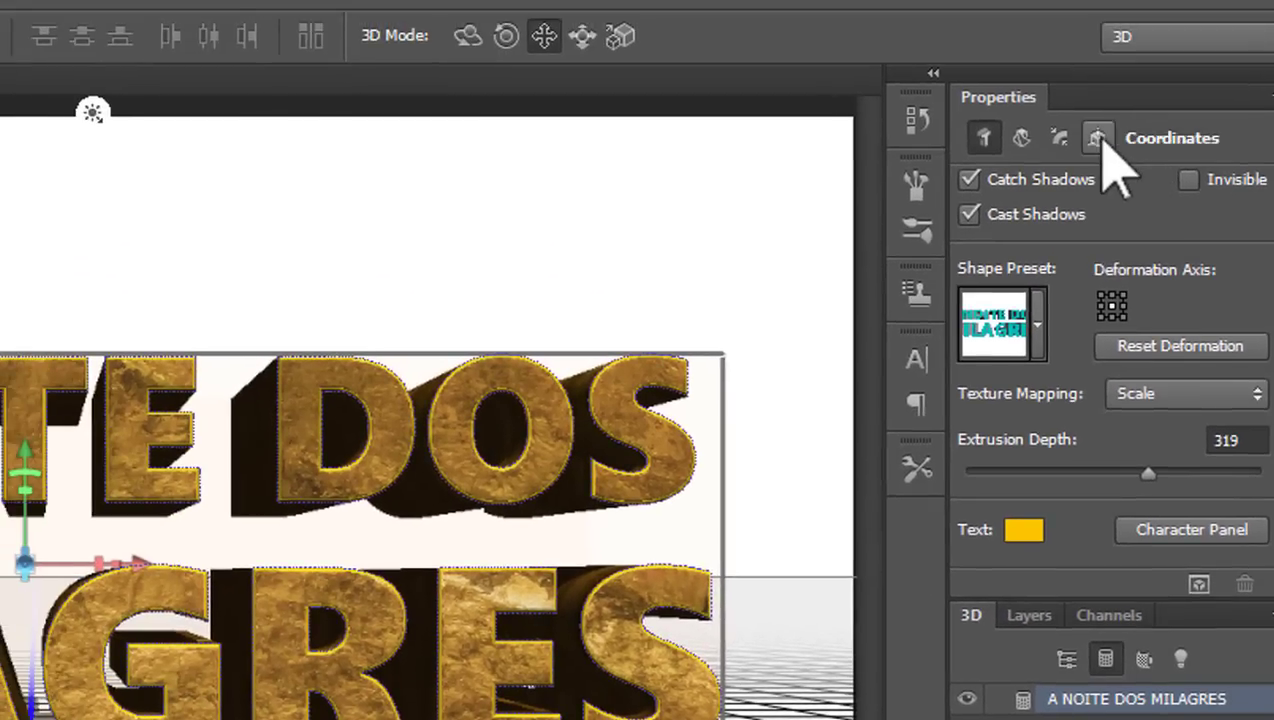
{"action": "left_click", "coordinate": [1098, 139]}
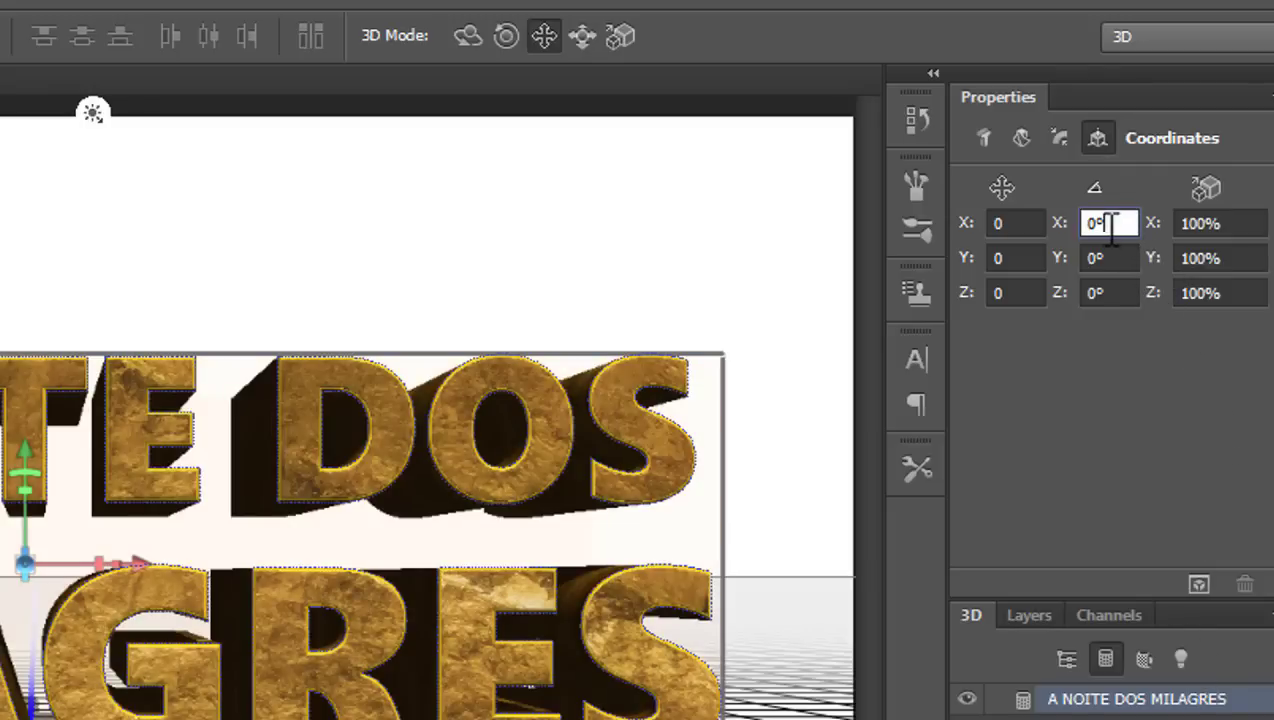
{"action": "left_click_drag", "start_coordinate": [1125, 225], "coordinate": [1084, 225]}
{"action": "type", "text": "40"}
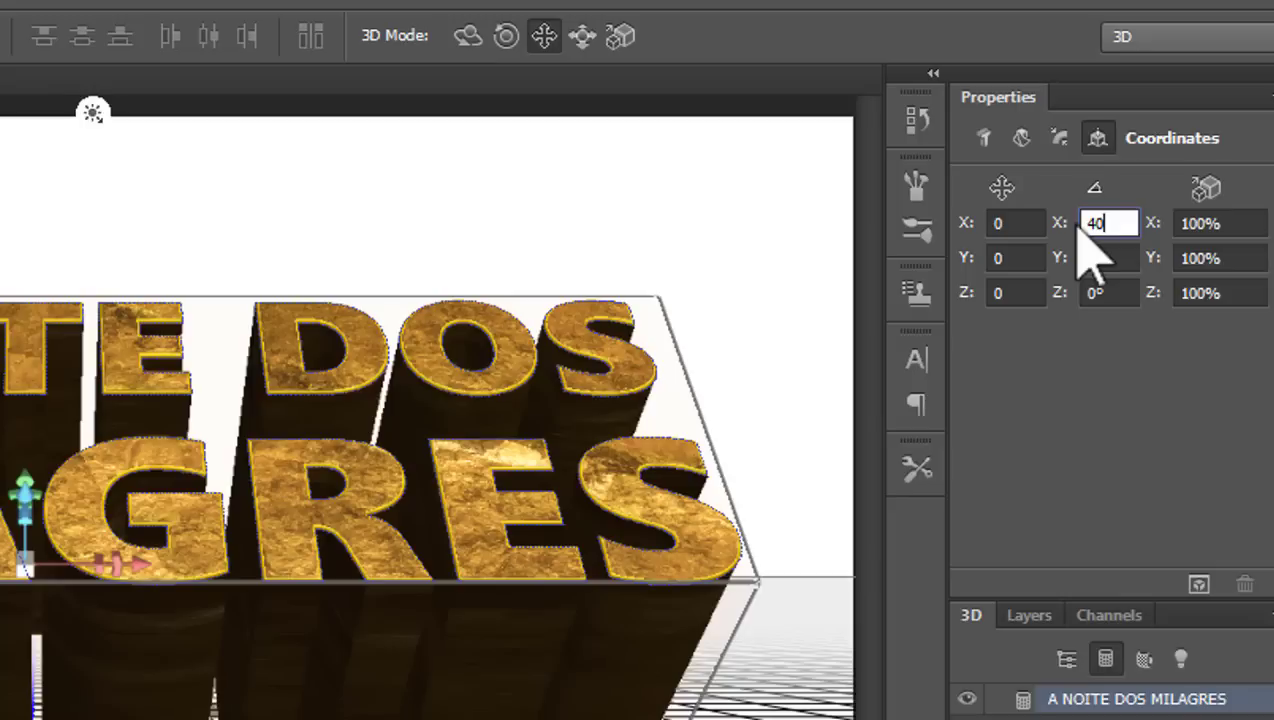
{"action": "key", "text": "Return"}
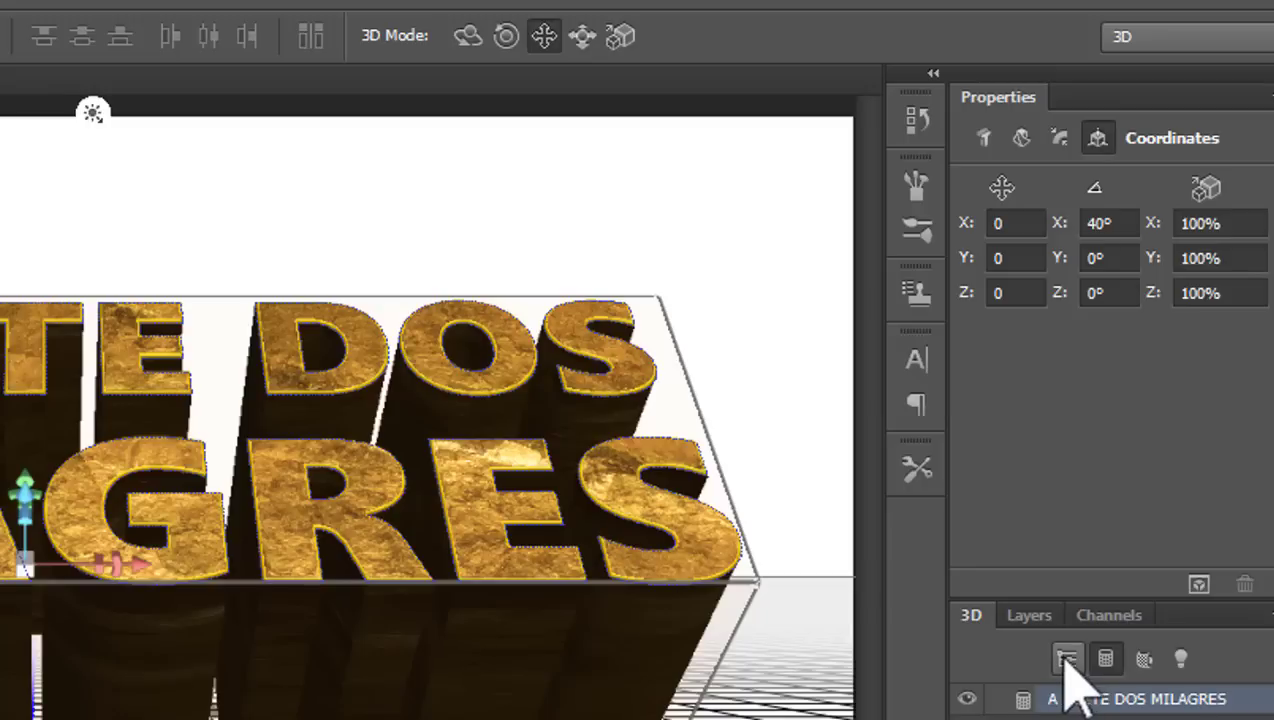
Bring the mesh Extrusion Depth slider down from 319 to 54
{"action": "left_click", "coordinate": [984, 138]}
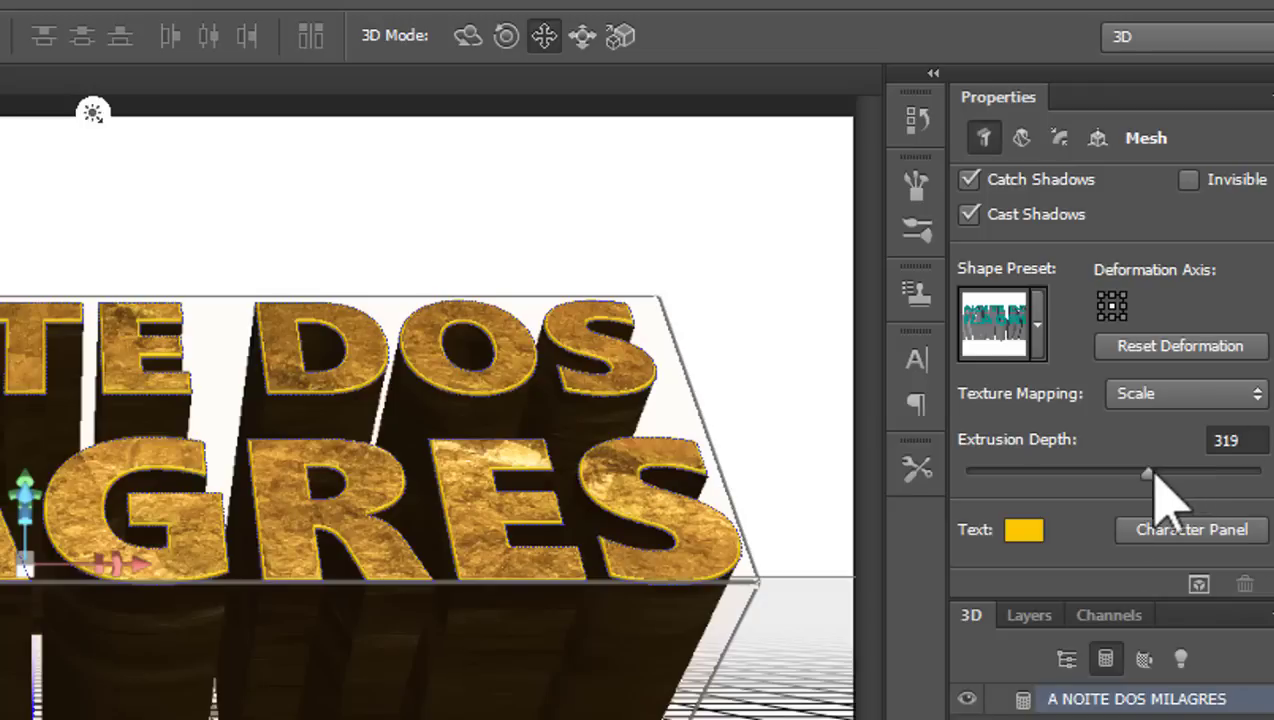
{"action": "mouse_move", "coordinate": [1149, 472]}
{"action": "left_mouse_down"}
{"action": "mouse_move", "coordinate": [1121, 473]}
{"action": "mouse_move", "coordinate": [1133, 462]}
{"action": "left_mouse_up"}
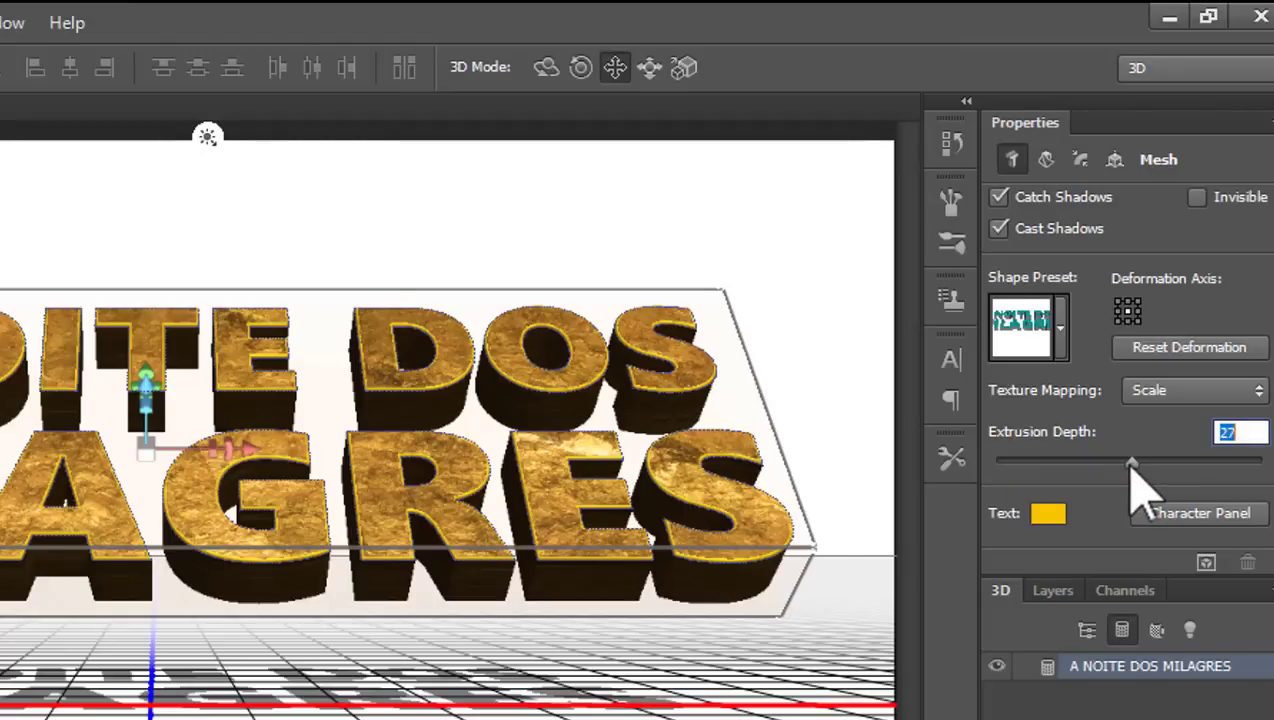
{"action": "left_click_drag", "start_coordinate": [1134, 464], "coordinate": [1127, 462]}
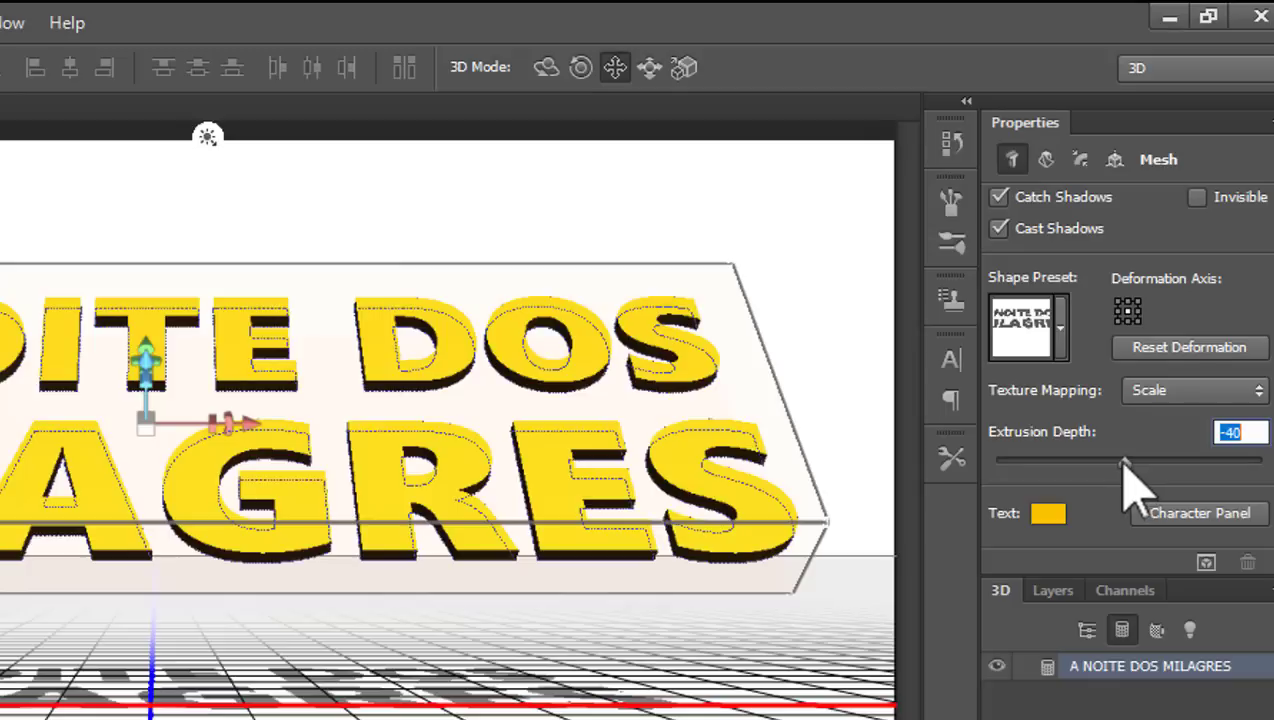
{"action": "left_click_drag", "start_coordinate": [1127, 464], "coordinate": [1114, 461]}
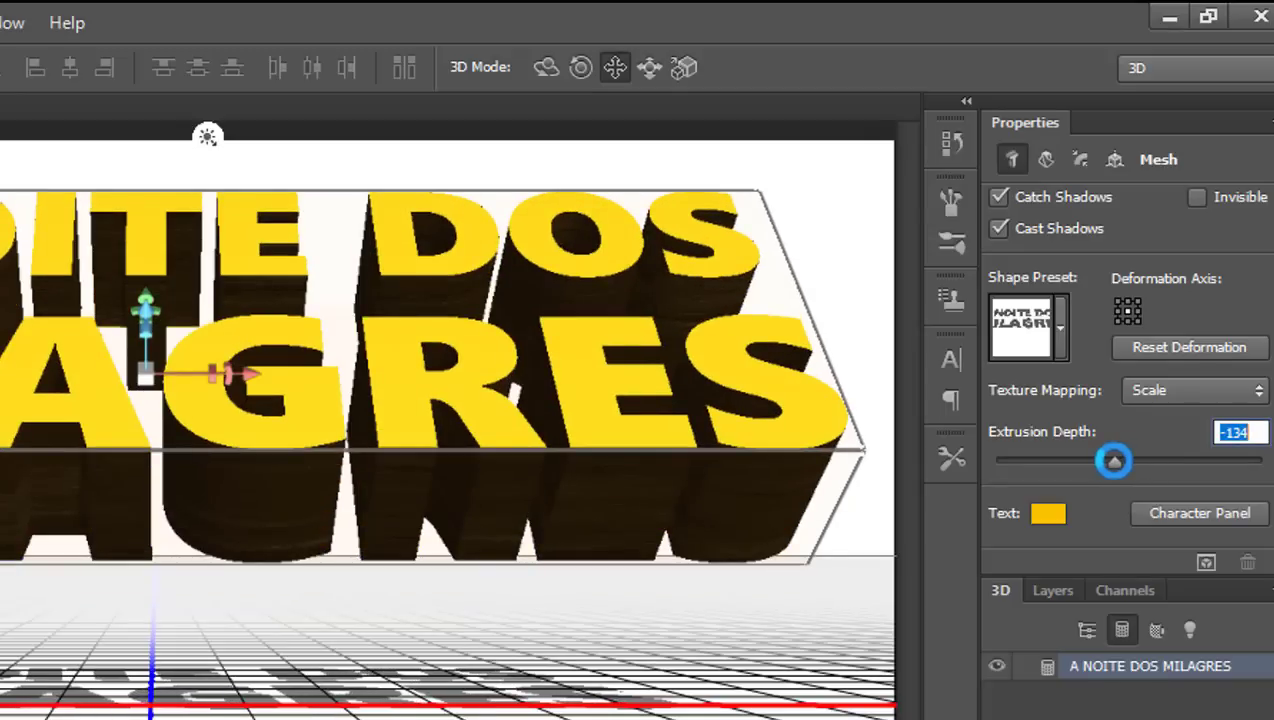
{"action": "left_click_drag", "start_coordinate": [1114, 460], "coordinate": [1134, 456]}
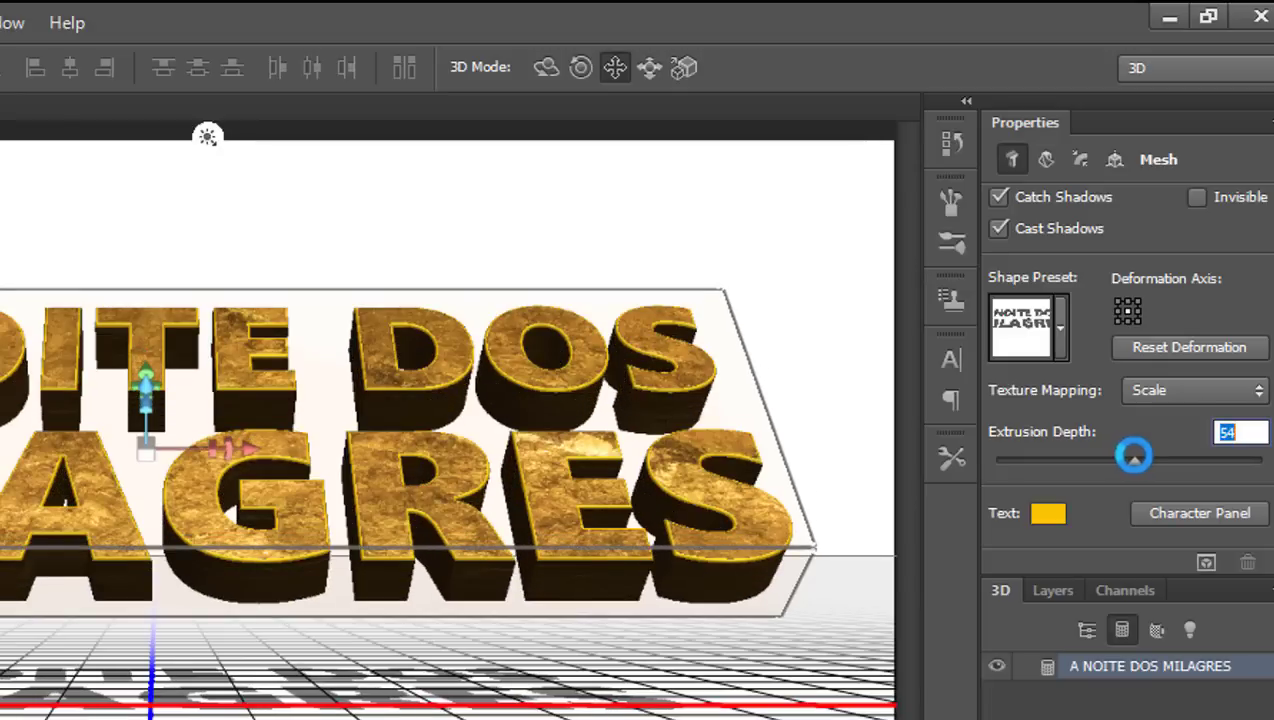
{"action": "left_click_drag", "start_coordinate": [1133, 456], "coordinate": [1135, 456]}
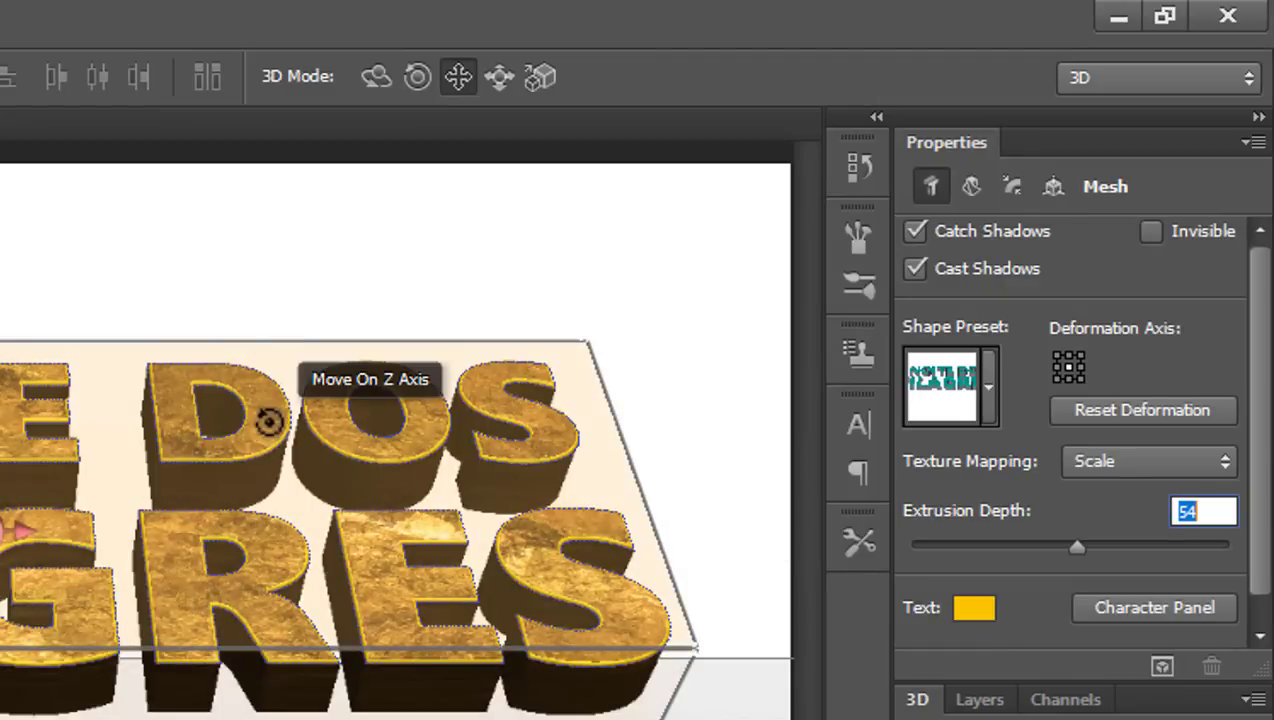
{"action": "scroll", "coordinate": [268, 421], "scroll_direction": "up", "scroll_amount": 2}
{"action": "scroll", "coordinate": [268, 421], "scroll_direction": "up", "scroll_amount": 3}
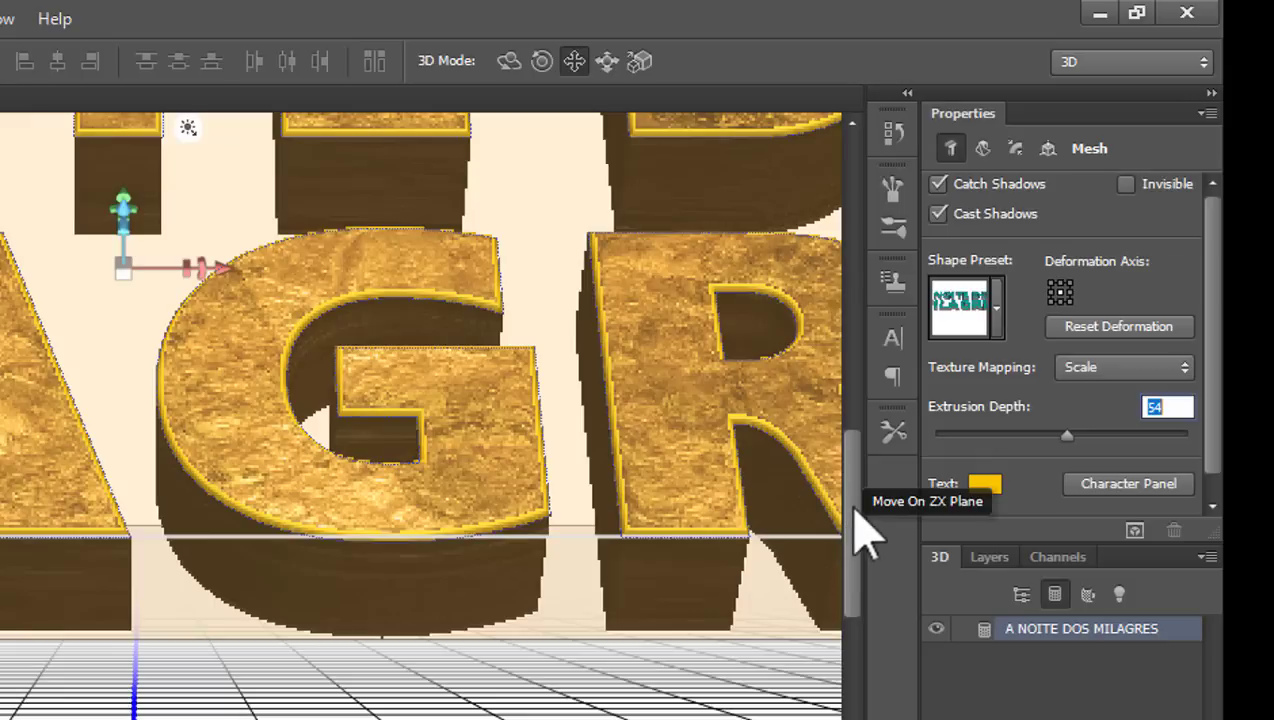
{"action": "left_click_drag", "start_coordinate": [862, 530], "coordinate": [855, 484]}
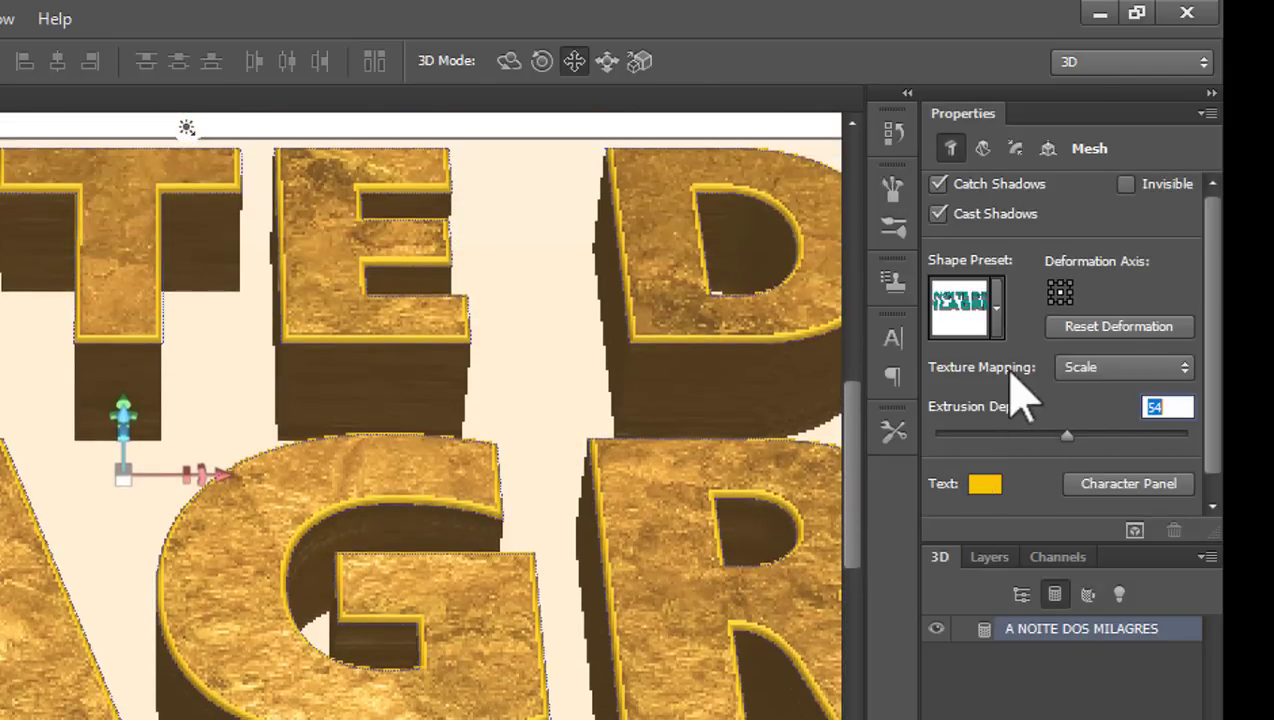
Set the gold texture's mapping to Tile after briefly trying Fill, then zoom out
{"action": "left_click", "coordinate": [1184, 369]}
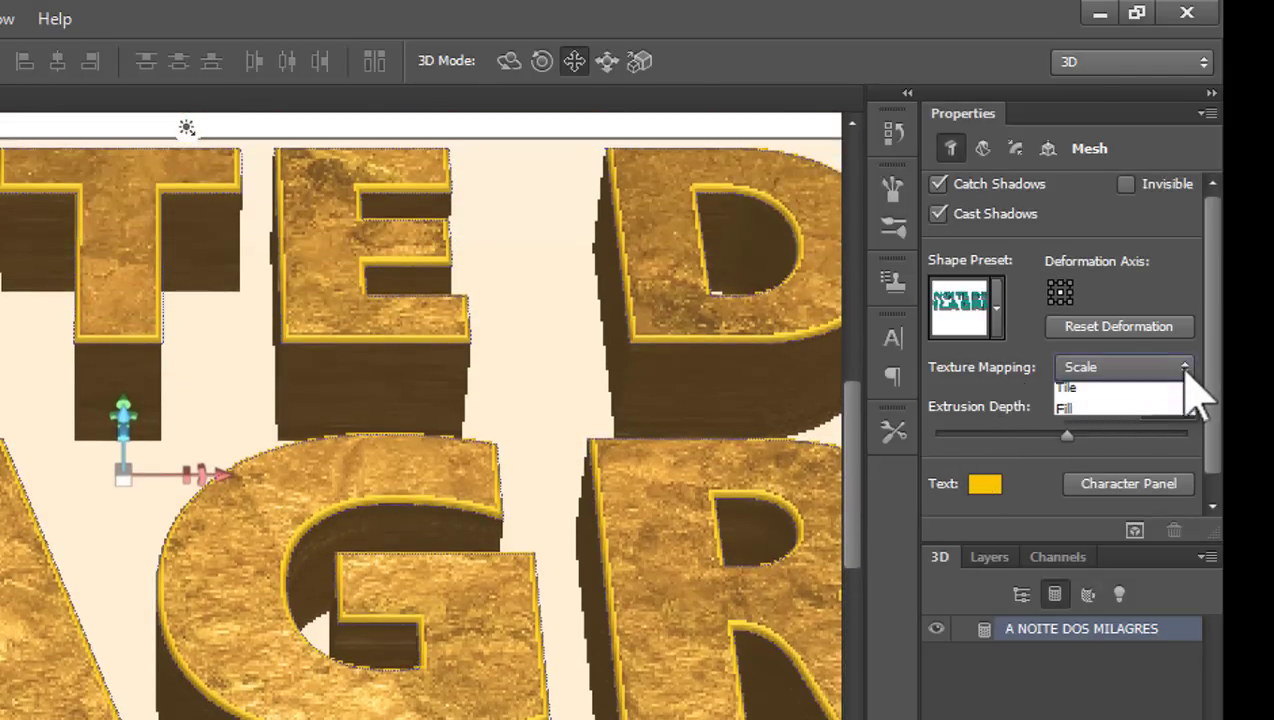
{"action": "left_click", "coordinate": [1070, 415]}
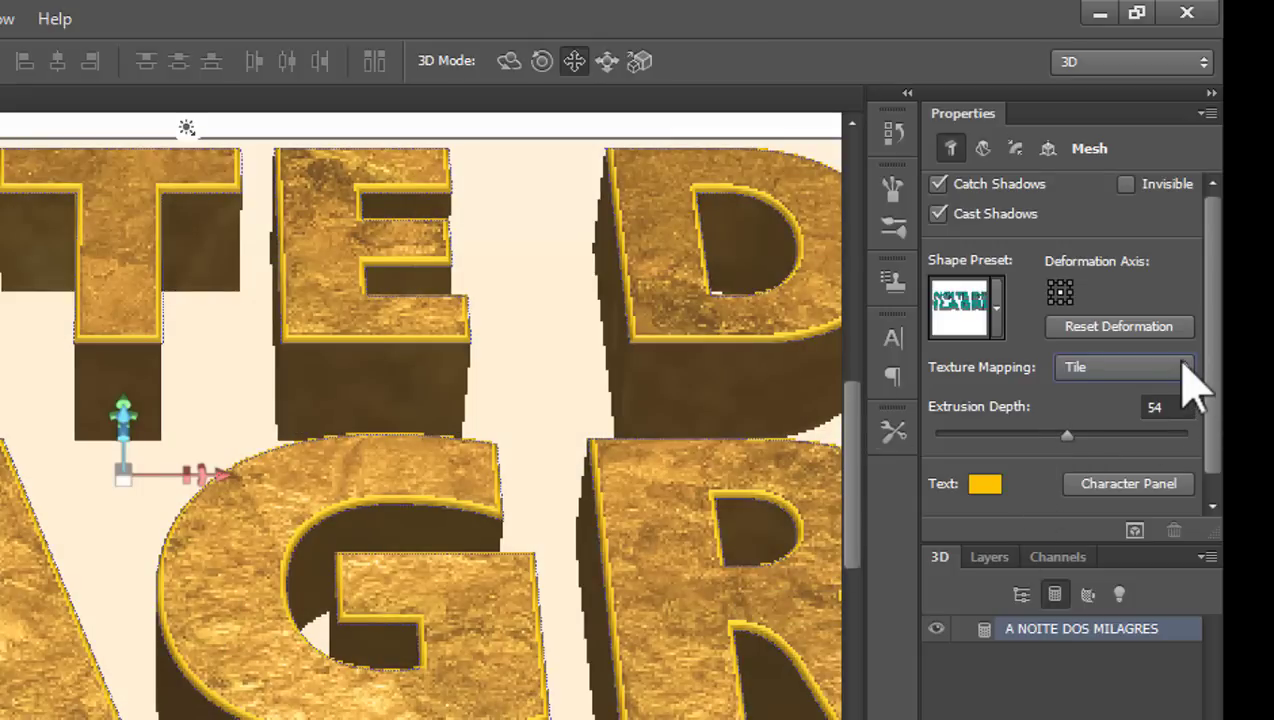
{"action": "left_click", "coordinate": [1180, 367]}
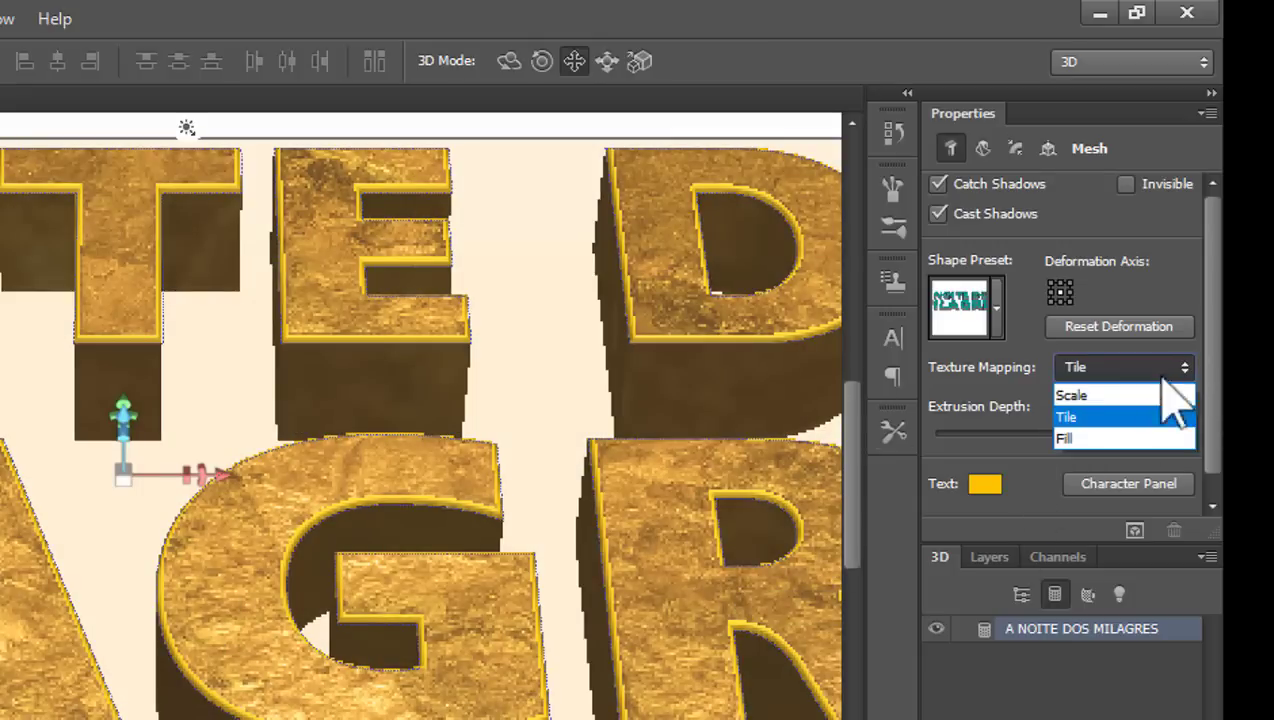
{"action": "left_click", "coordinate": [1097, 440]}
{"action": "left_click", "coordinate": [1084, 439]}
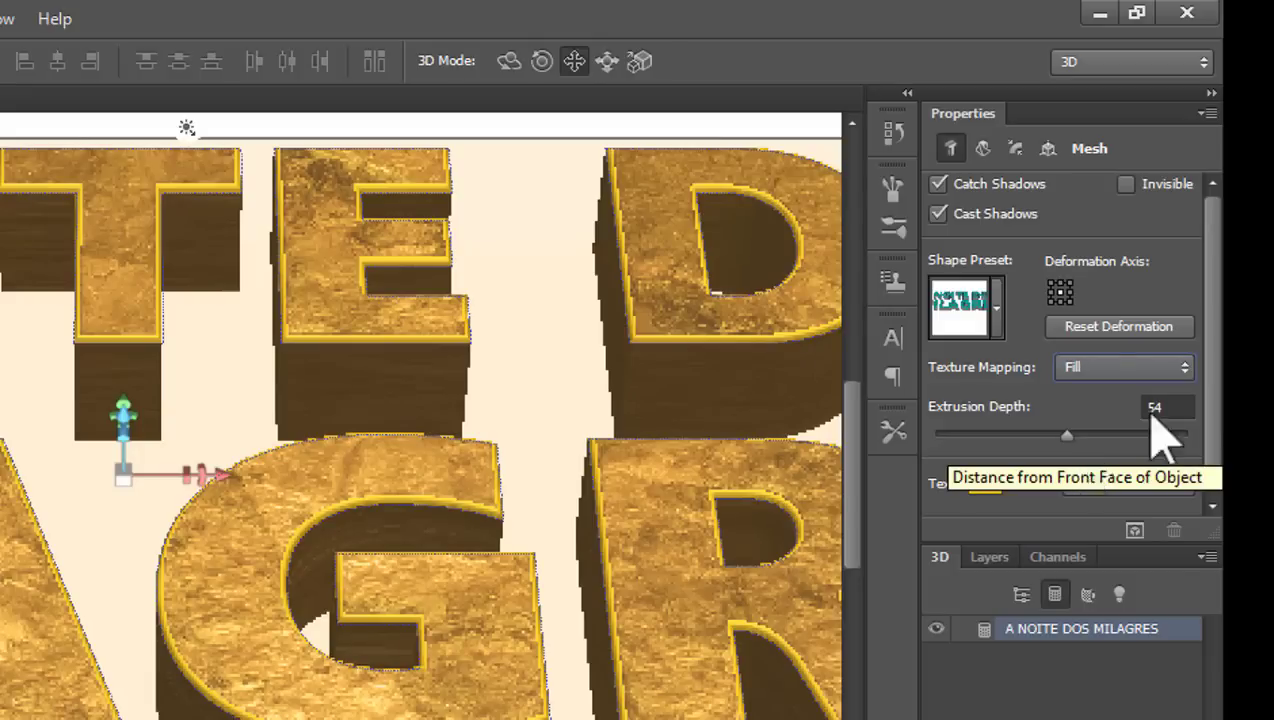
{"action": "left_click", "coordinate": [1177, 368]}
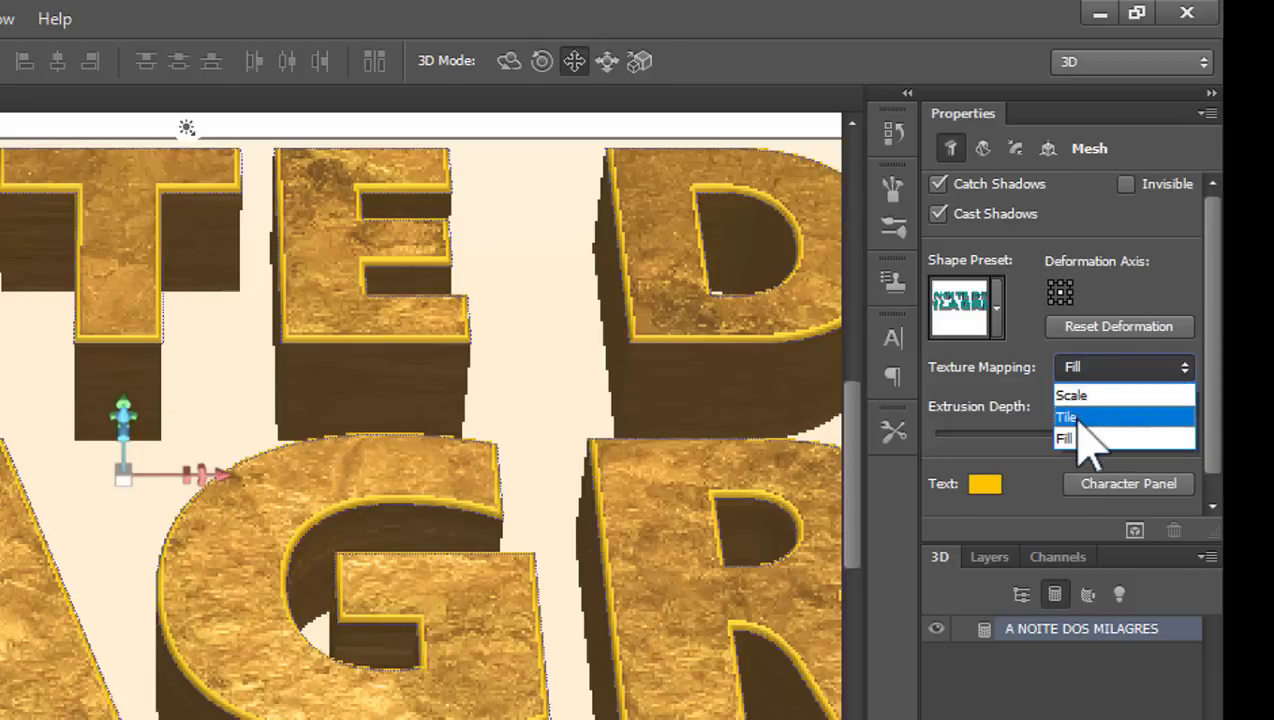
{"action": "left_click", "coordinate": [1172, 413]}
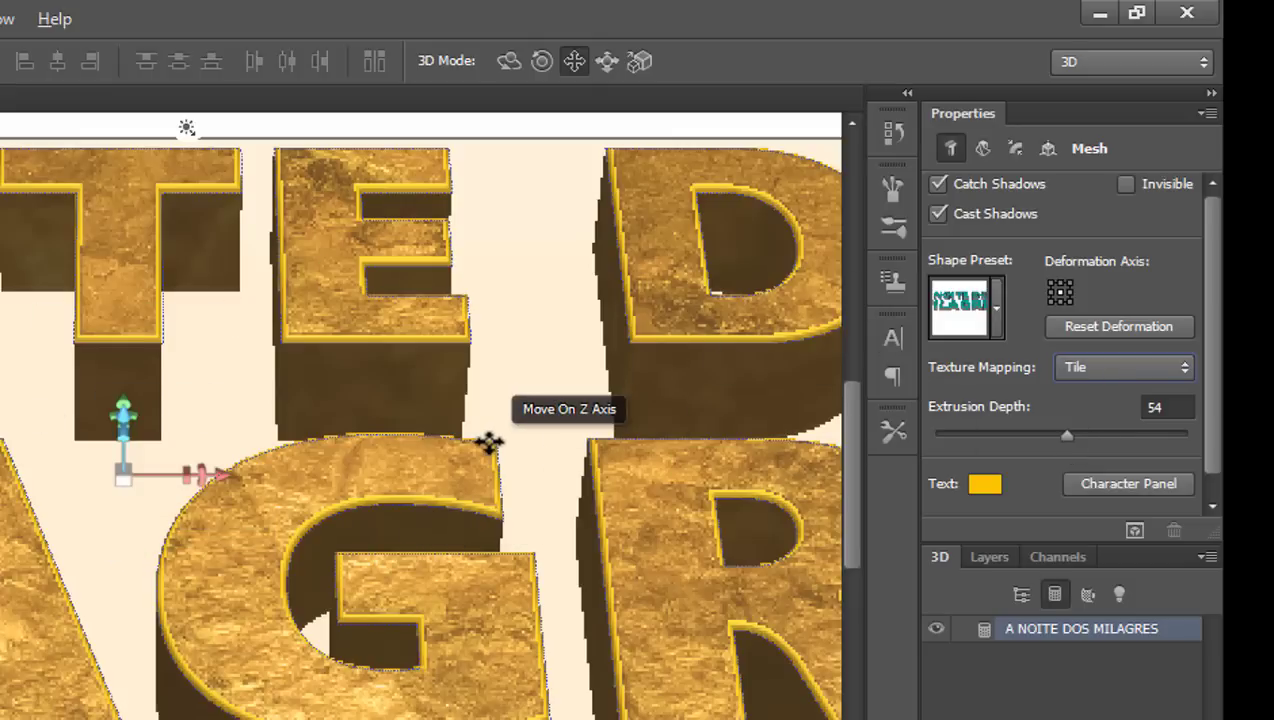
{"action": "key", "text": "ctrl+minus"}
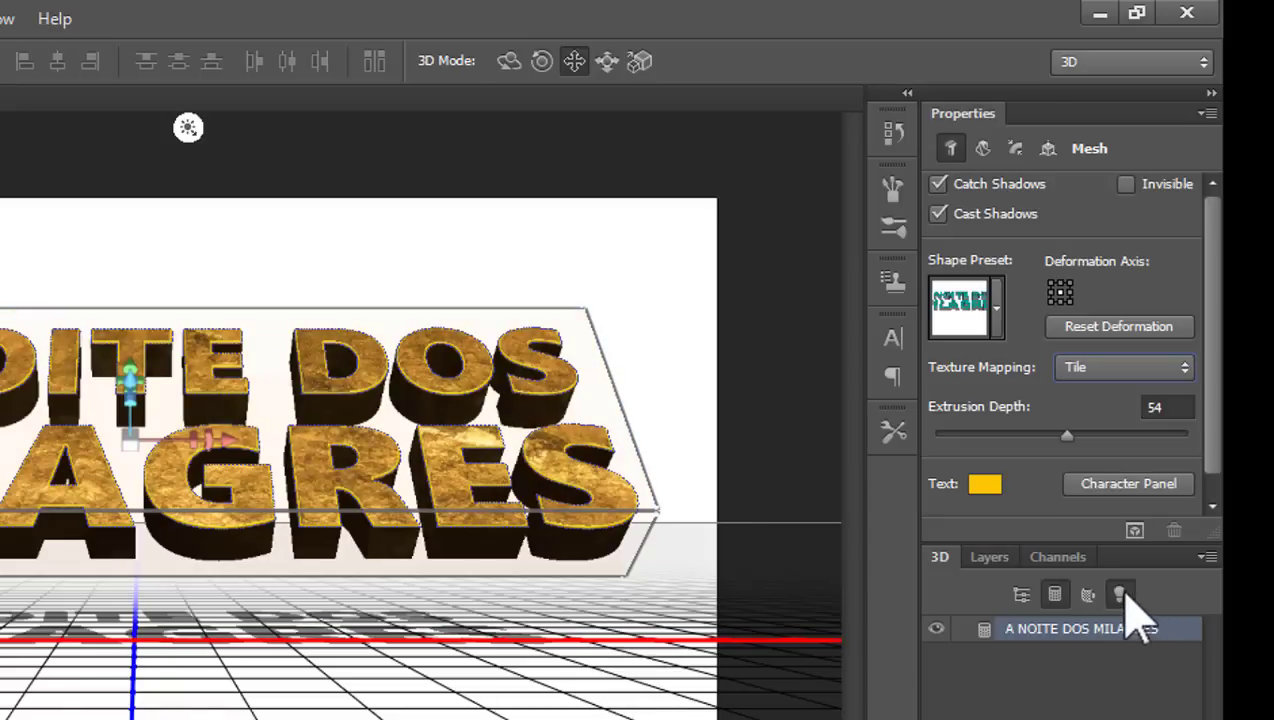
Move Infinite Light 1 to the current view so it lights the letters head-on
{"action": "left_click", "coordinate": [1125, 593]}
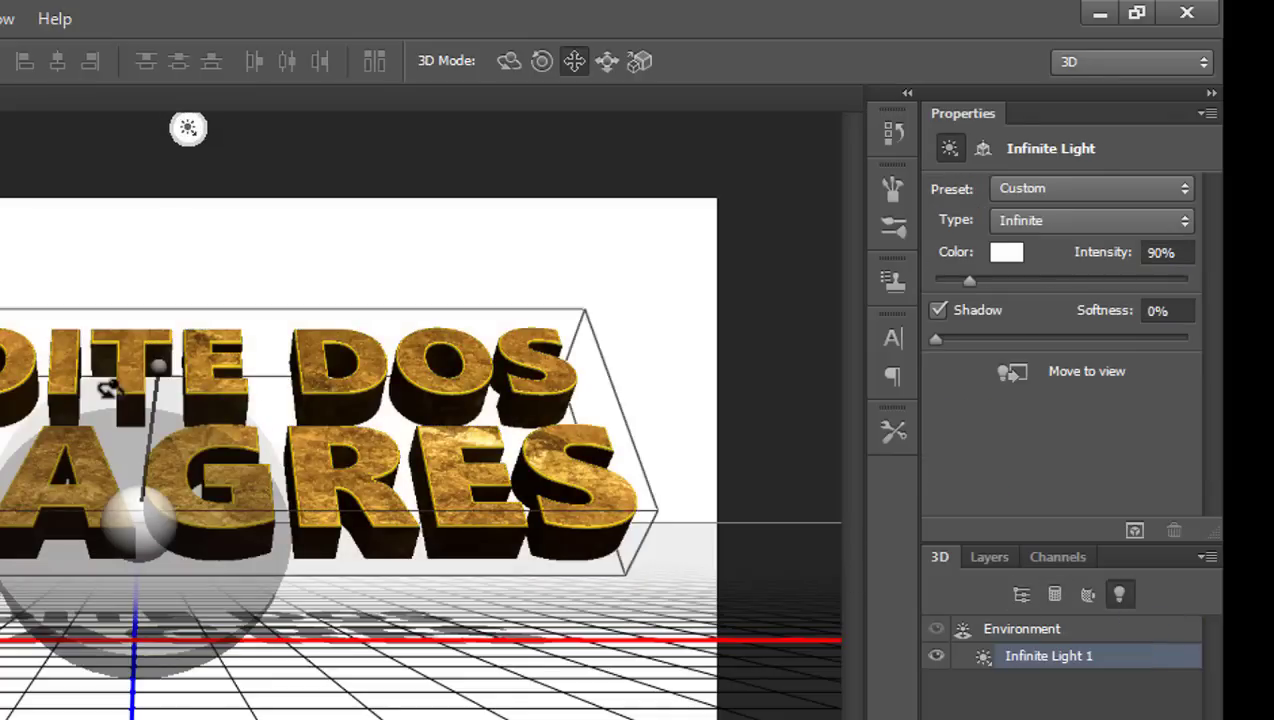
{"action": "scroll", "coordinate": [158, 513], "scroll_direction": "down", "scroll_amount": 1}
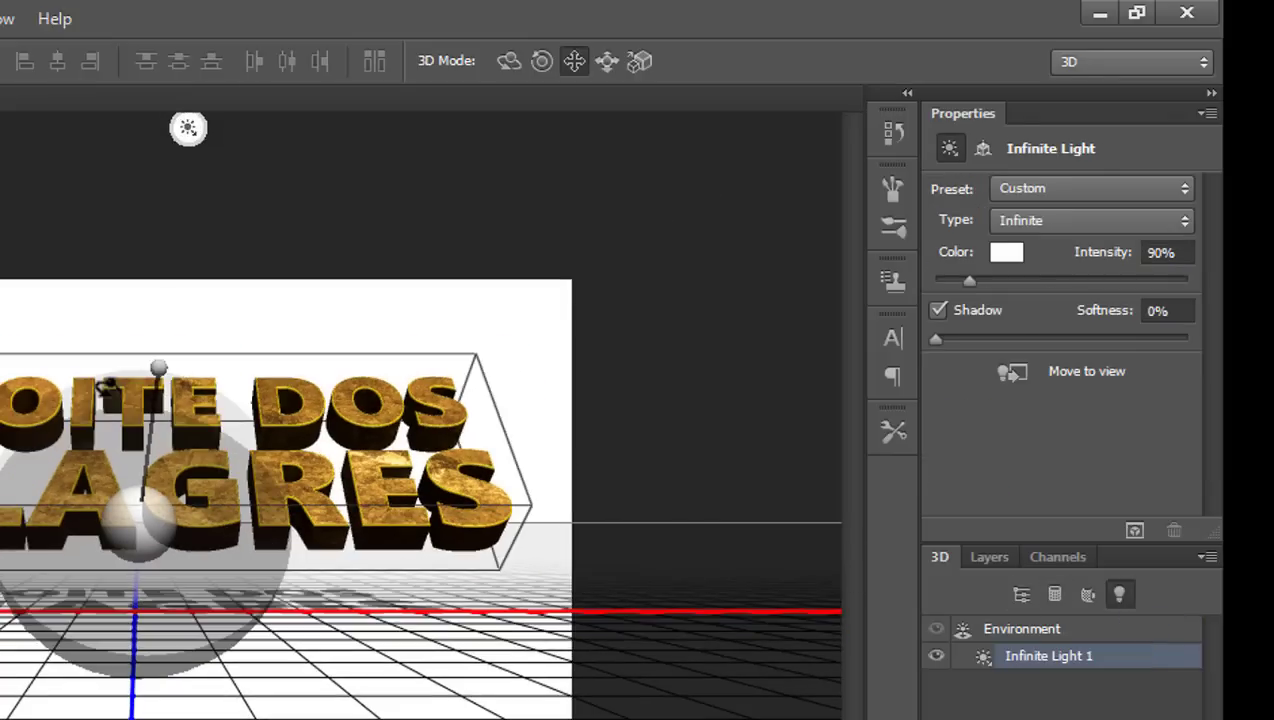
{"action": "scroll", "coordinate": [107, 388], "scroll_direction": "up", "scroll_amount": 1}
{"action": "scroll", "coordinate": [107, 388], "scroll_direction": "up", "scroll_amount": 1}
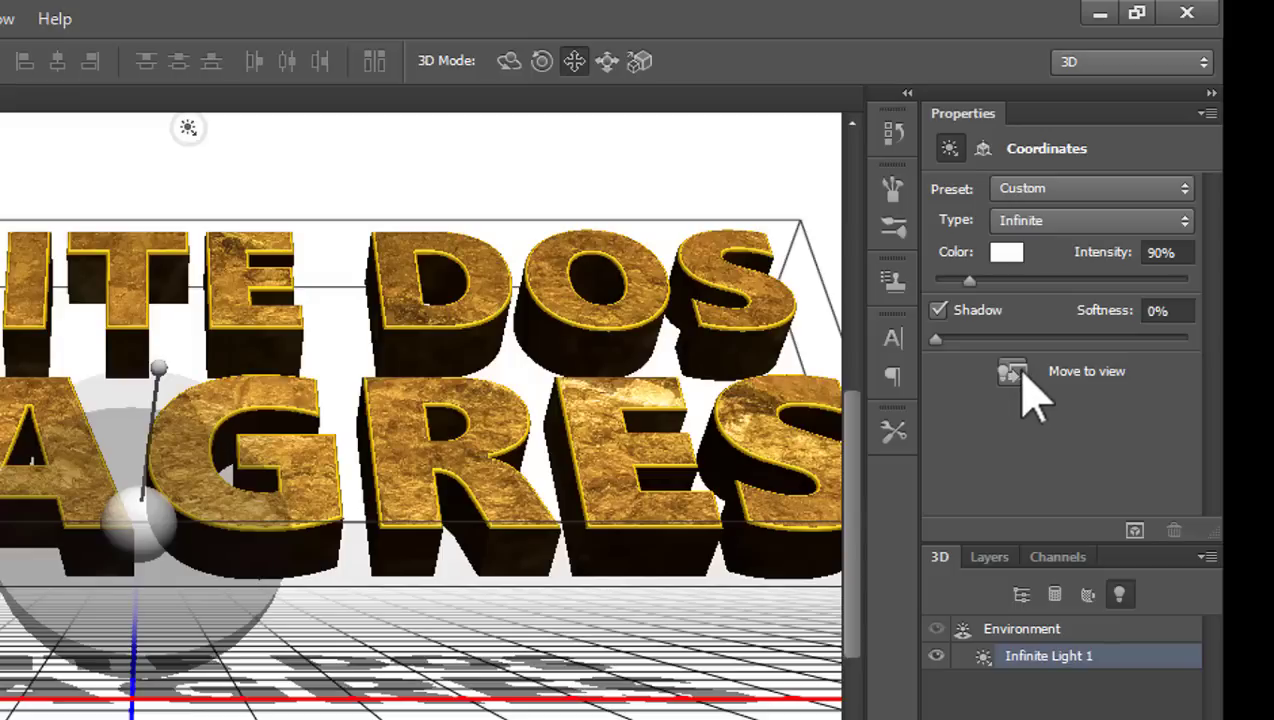
{"action": "left_click", "coordinate": [1022, 380]}
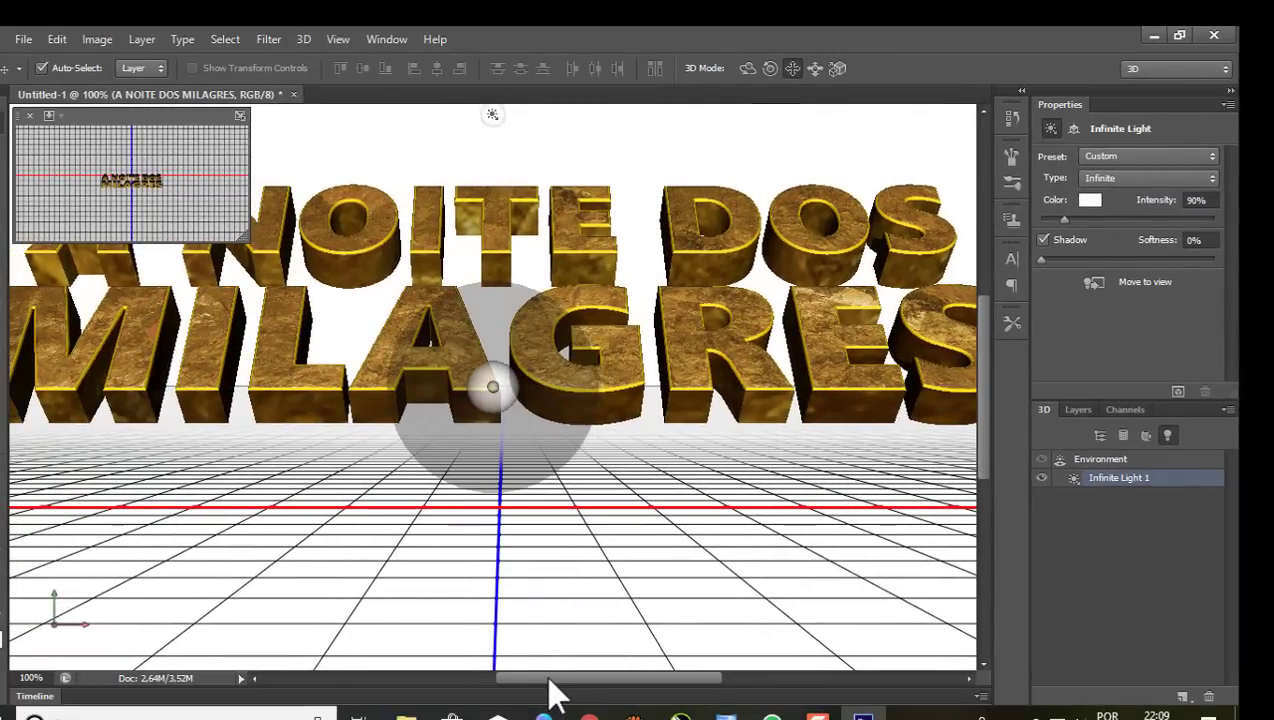
Shrink the secondary 3D view and restore the hidden panels, toolbar and options bar
{"action": "left_click_drag", "start_coordinate": [553, 690], "coordinate": [537, 690]}
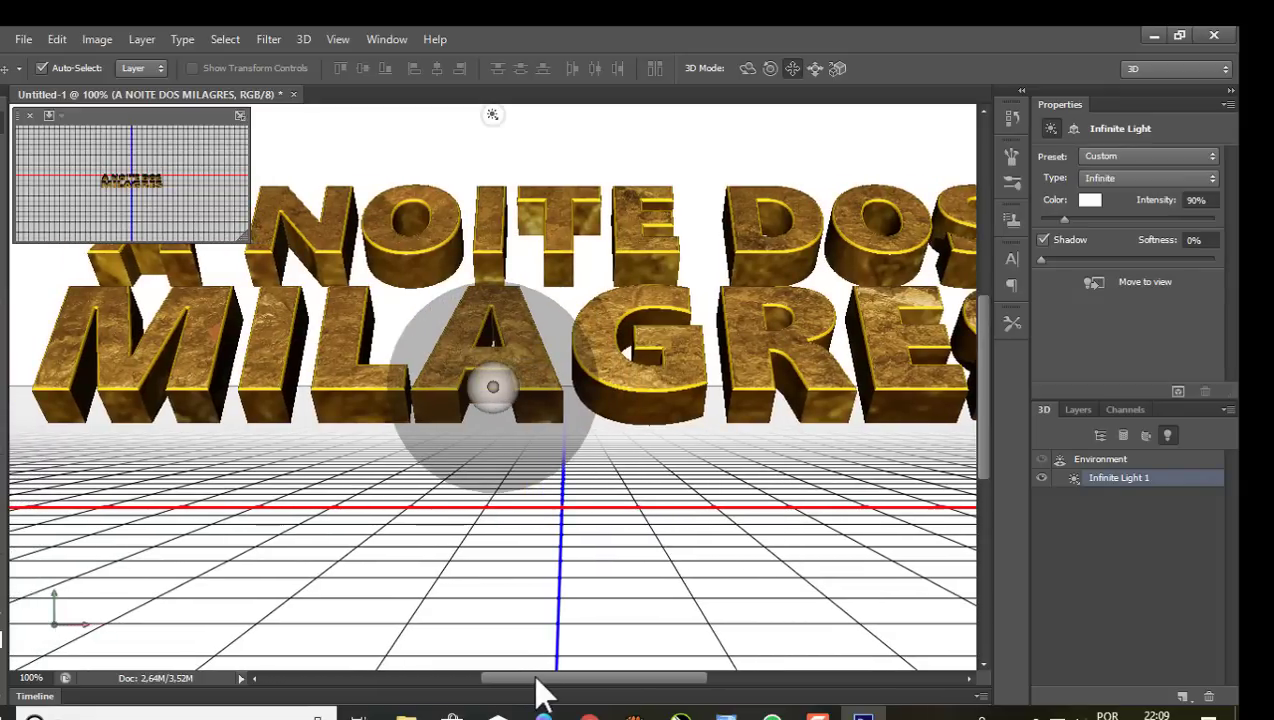
{"action": "left_click", "coordinate": [807, 265]}
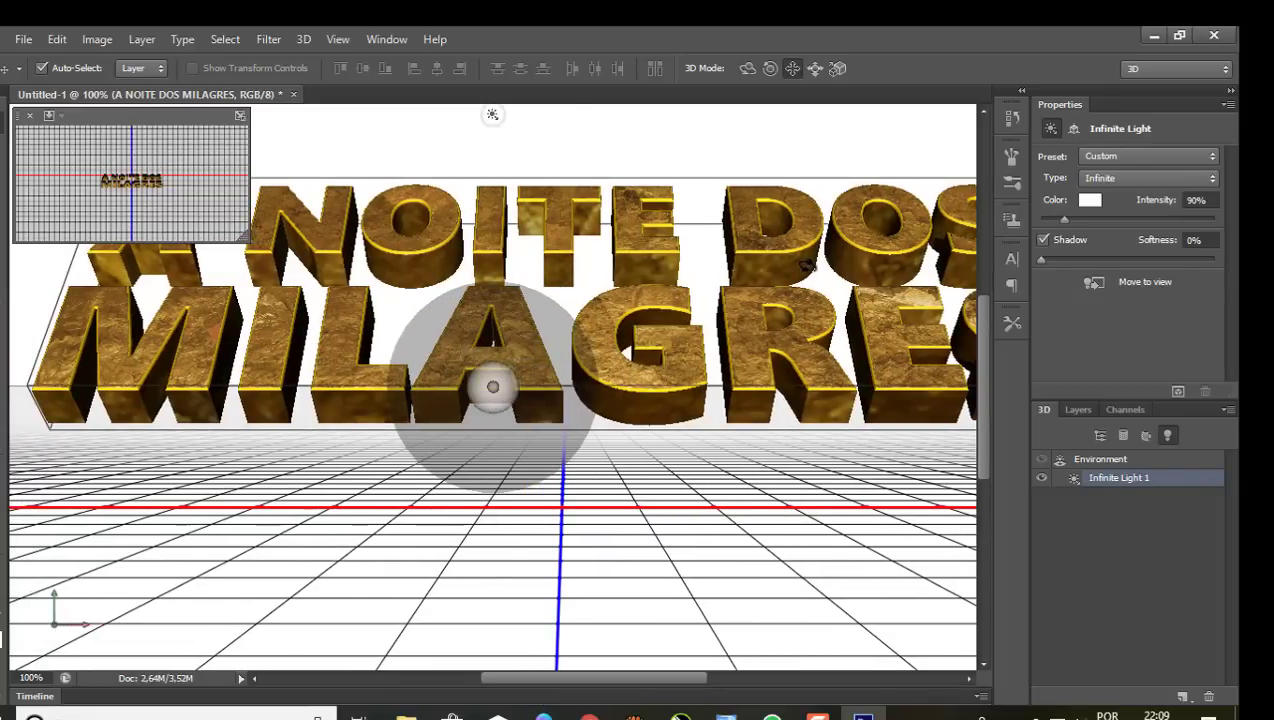
{"action": "key", "text": "Tab"}
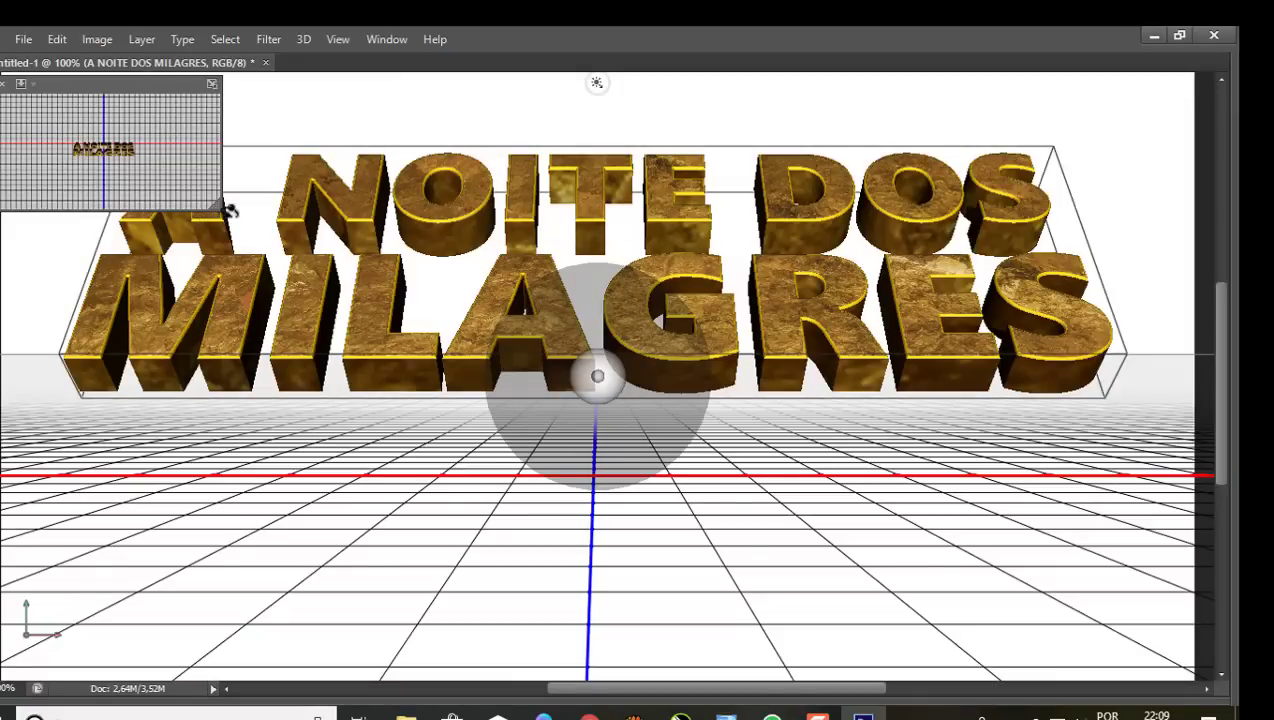
{"action": "left_click_drag", "start_coordinate": [215, 206], "coordinate": [75, 130]}
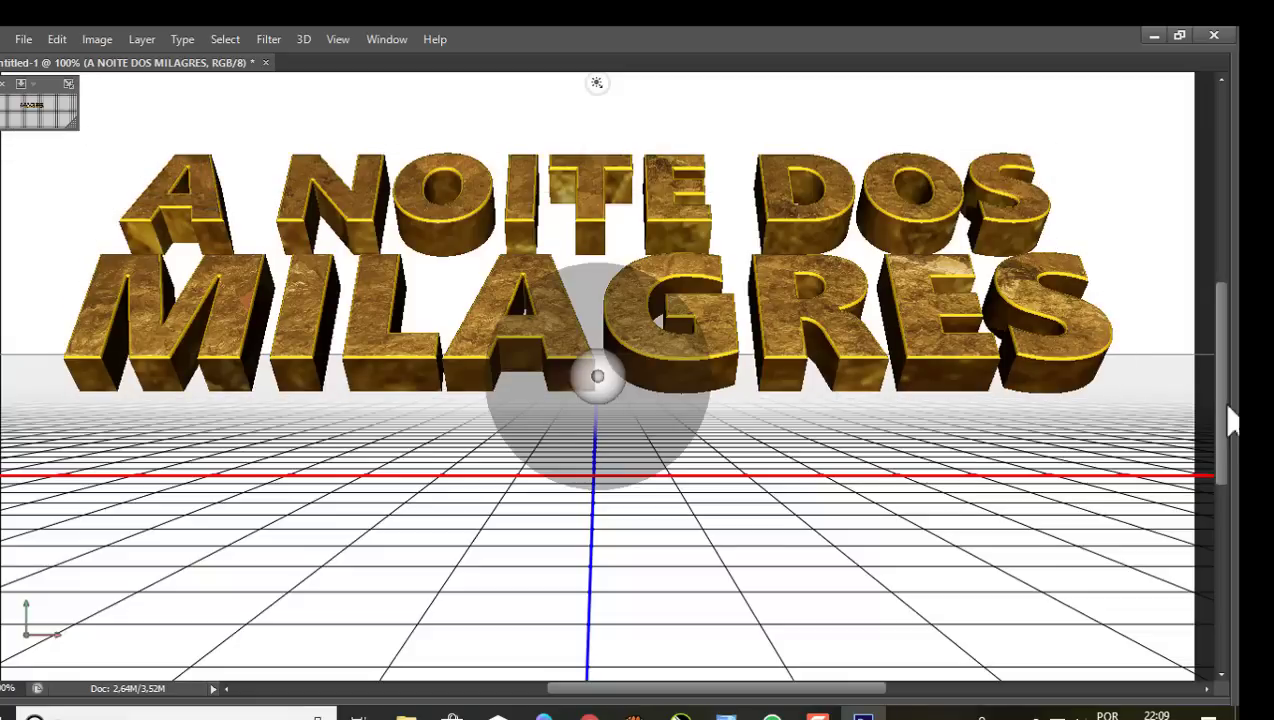
{"action": "left_click_drag", "start_coordinate": [1232, 420], "coordinate": [1228, 341]}
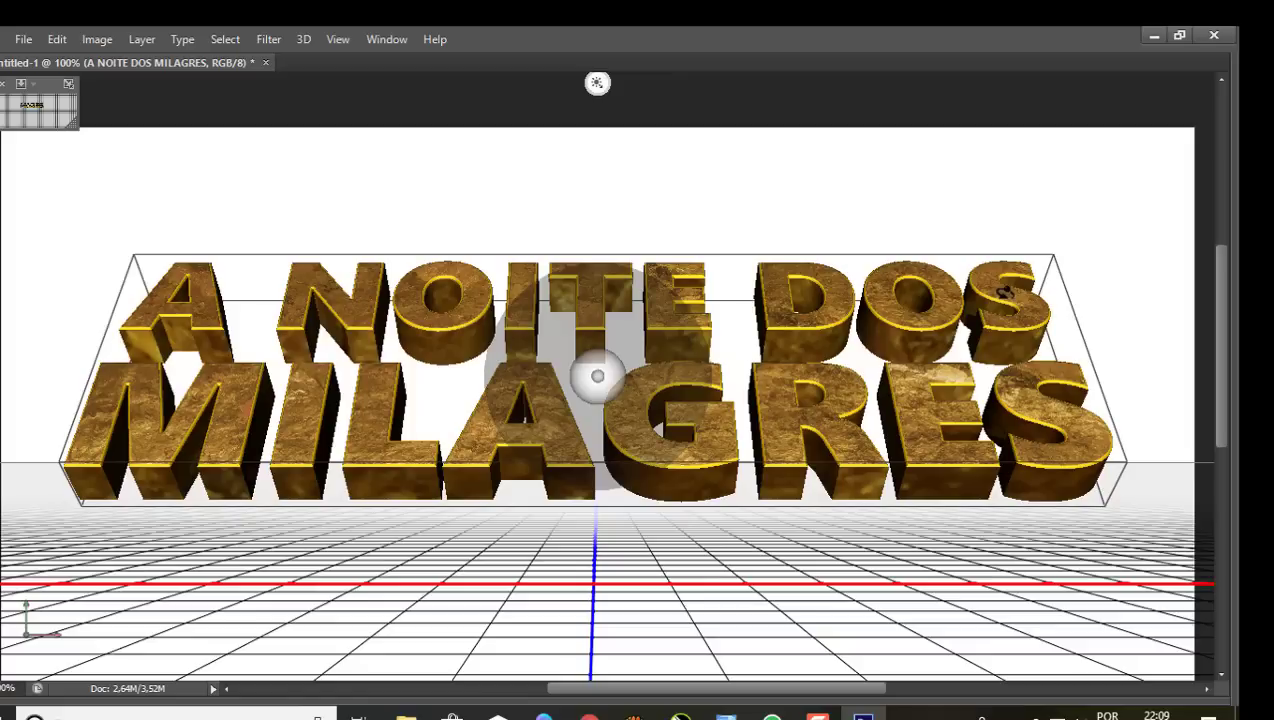
{"action": "key", "text": "Tab"}
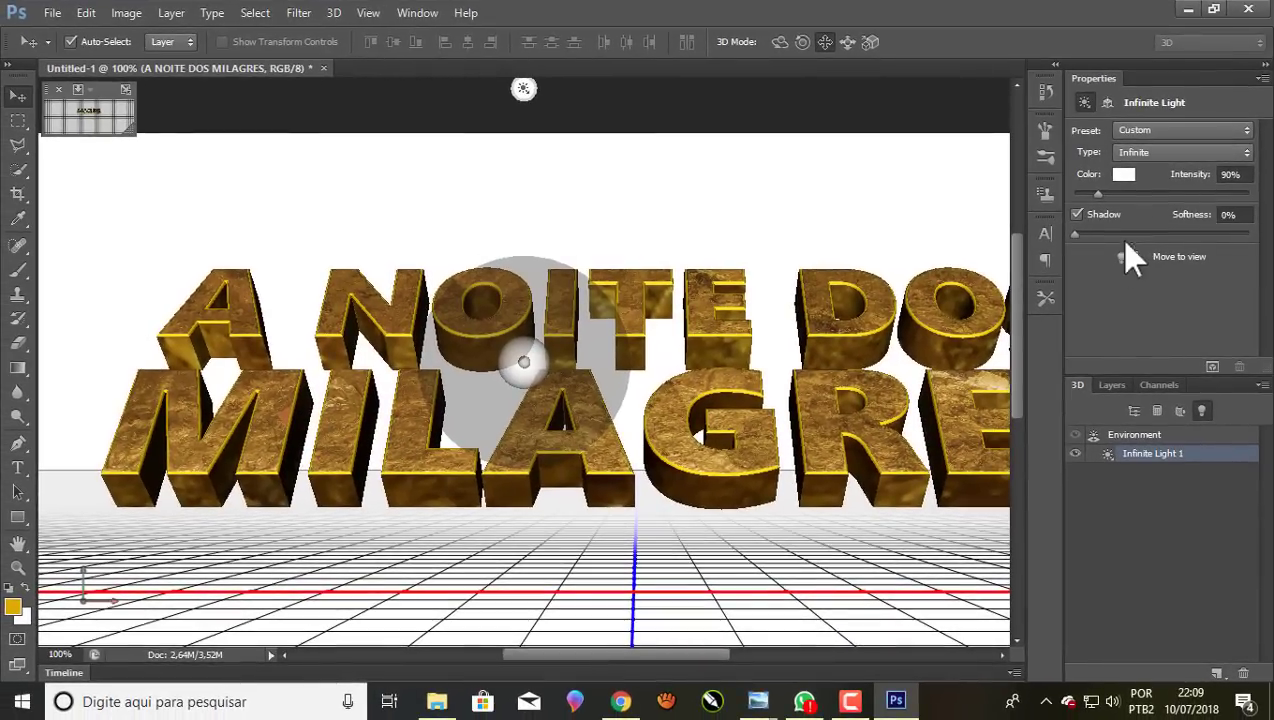
Render a rectangular selection around the G of MILAGRES, then zoom in and deselect
{"action": "left_click", "coordinate": [17, 122]}
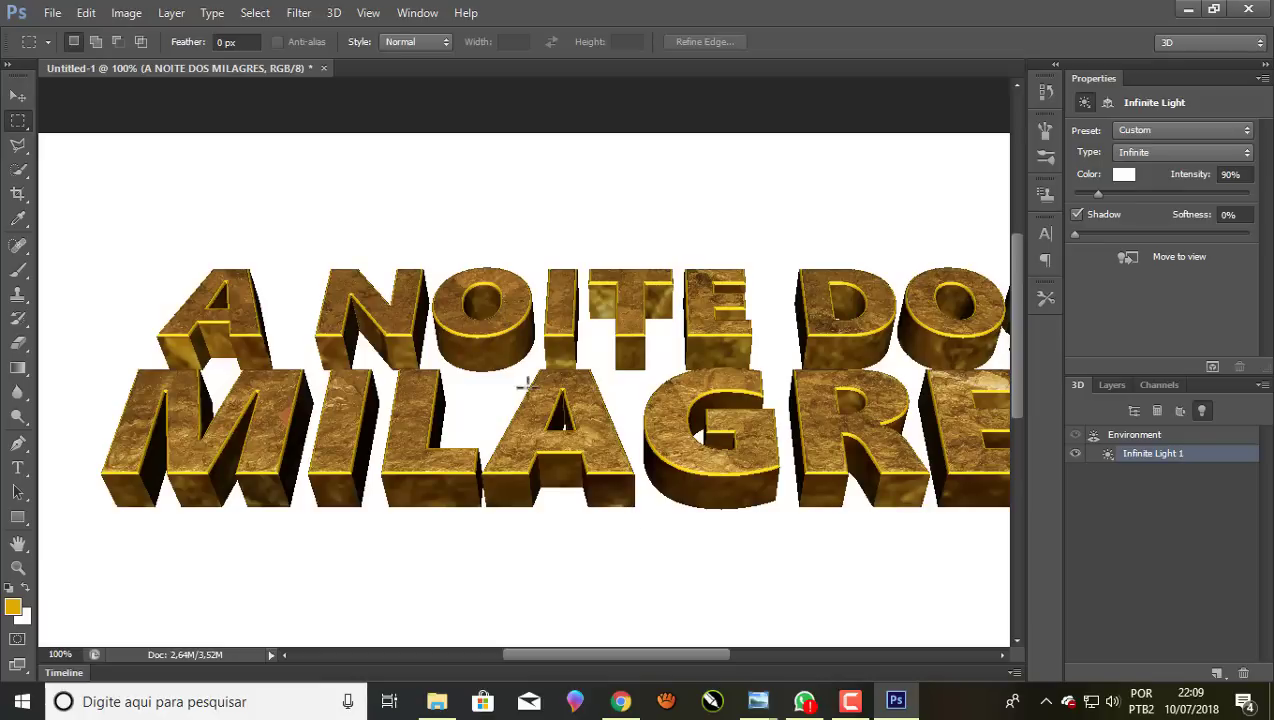
{"action": "mouse_move", "coordinate": [636, 362]}
{"action": "left_mouse_down"}
{"action": "mouse_move", "coordinate": [809, 521]}
{"action": "mouse_move", "coordinate": [798, 513]}
{"action": "left_mouse_up"}
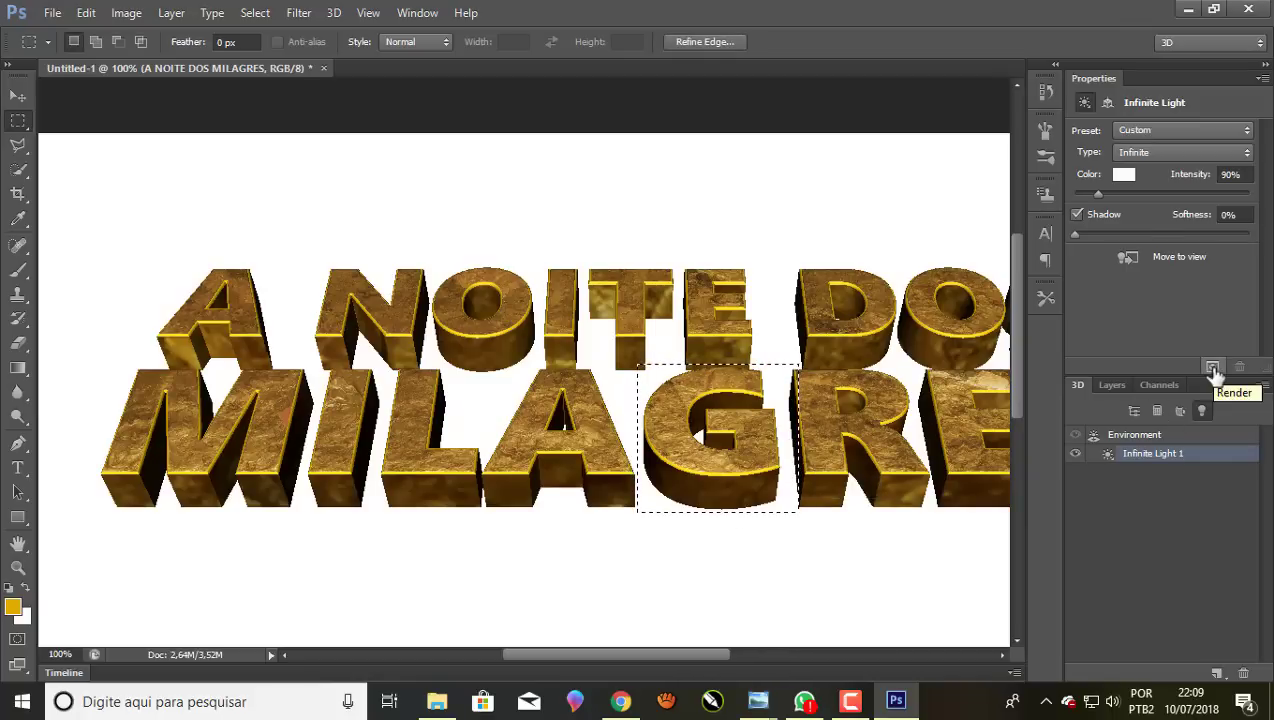
{"action": "left_click_drag", "start_coordinate": [712, 657], "coordinate": [734, 665]}
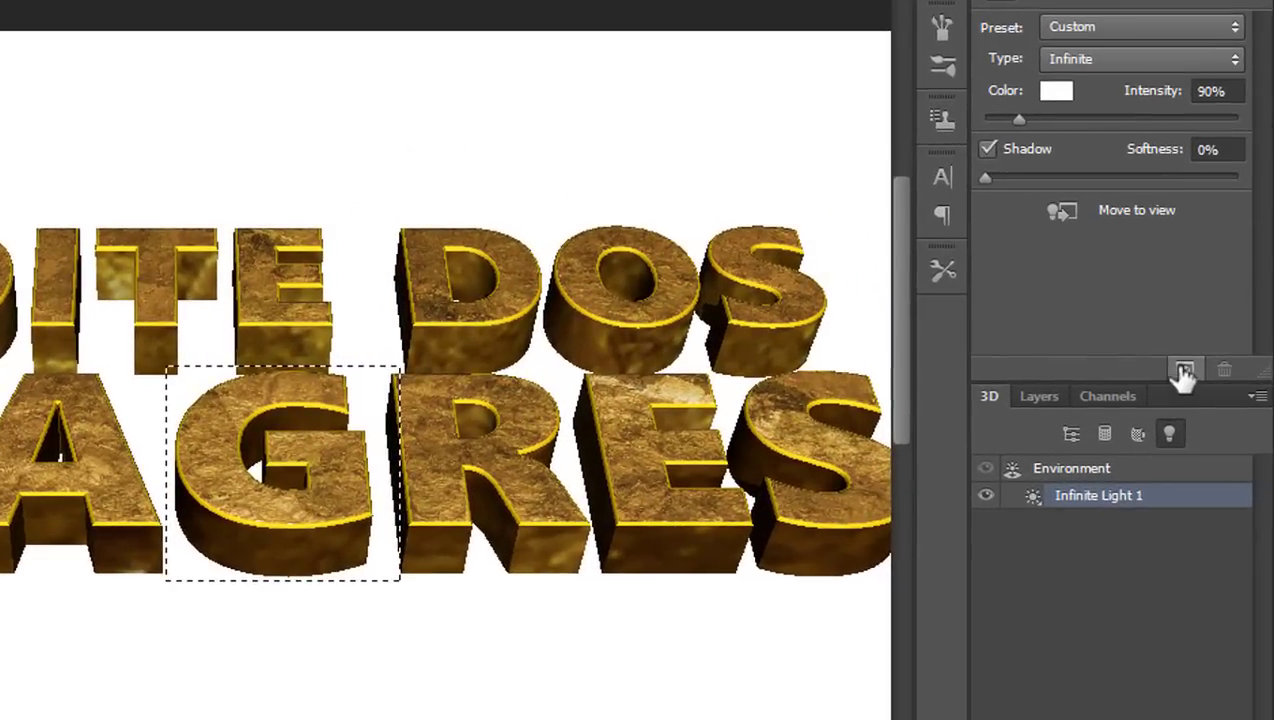
{"action": "left_click", "coordinate": [1183, 372]}
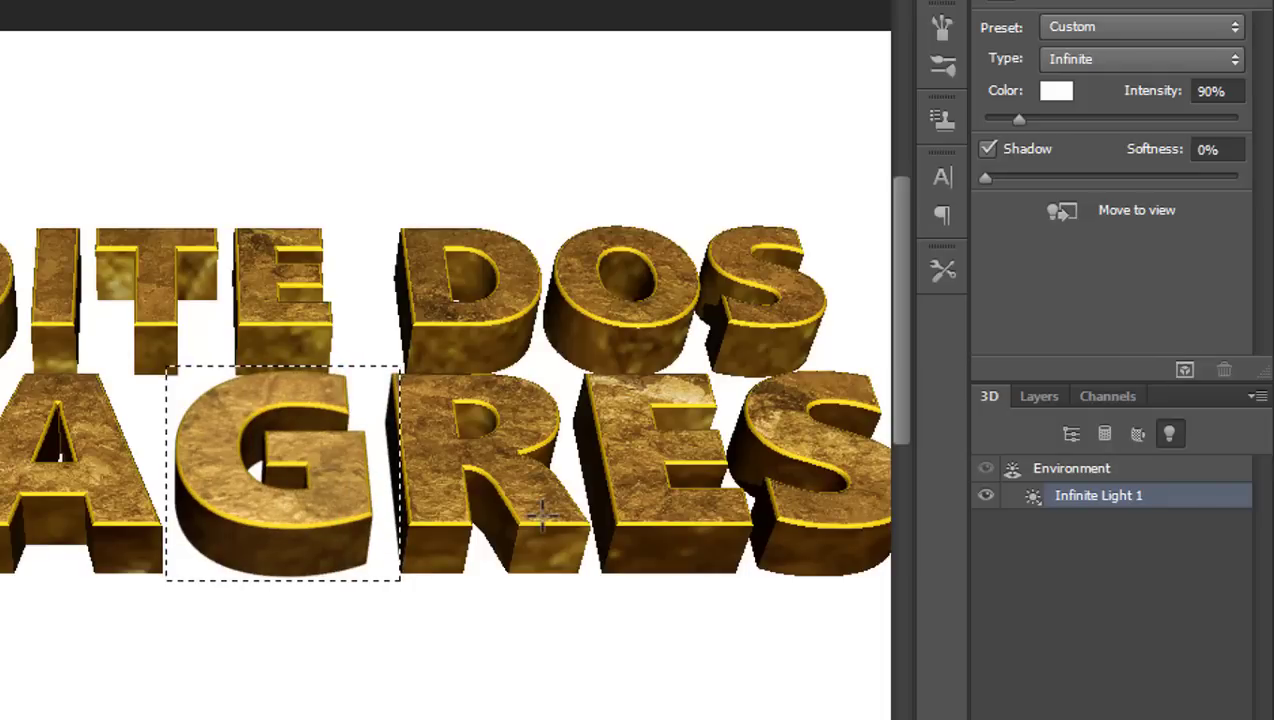
{"action": "scroll", "coordinate": [327, 532], "scroll_direction": "up", "scroll_amount": 2}
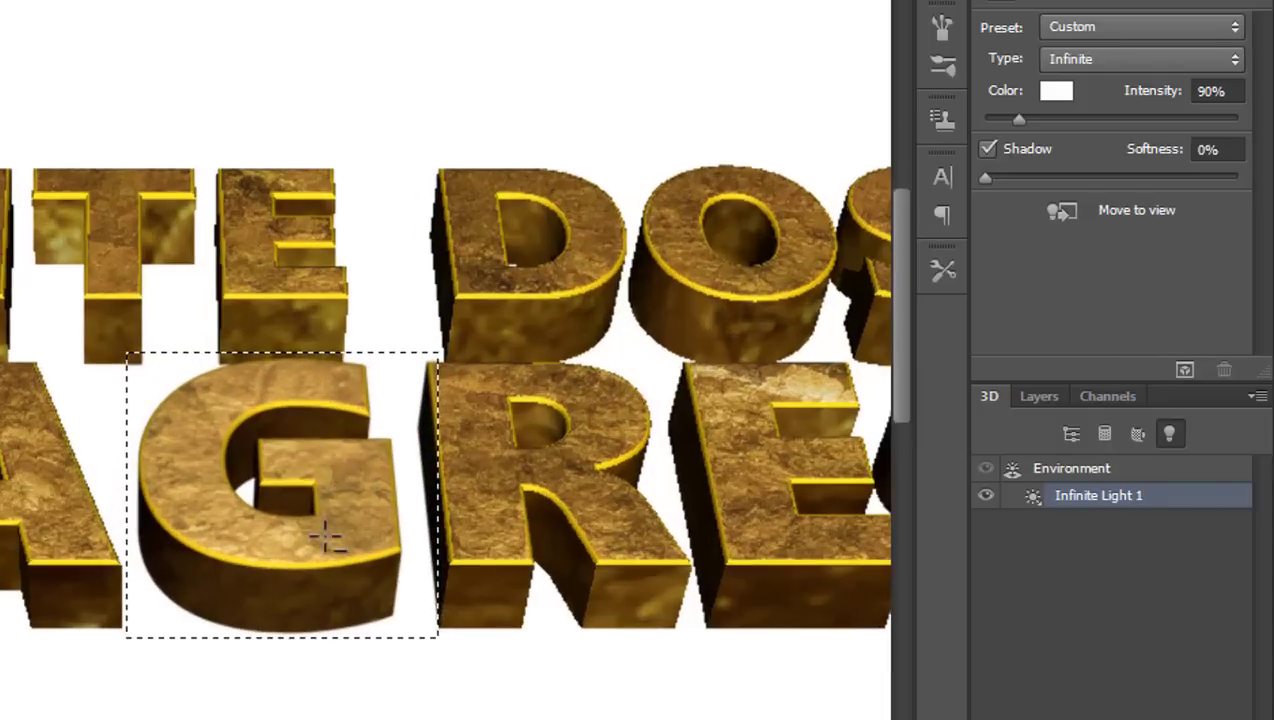
{"action": "scroll", "coordinate": [333, 540], "scroll_direction": "up", "scroll_amount": 2}
{"action": "scroll", "coordinate": [333, 540], "scroll_direction": "up", "scroll_amount": 2}
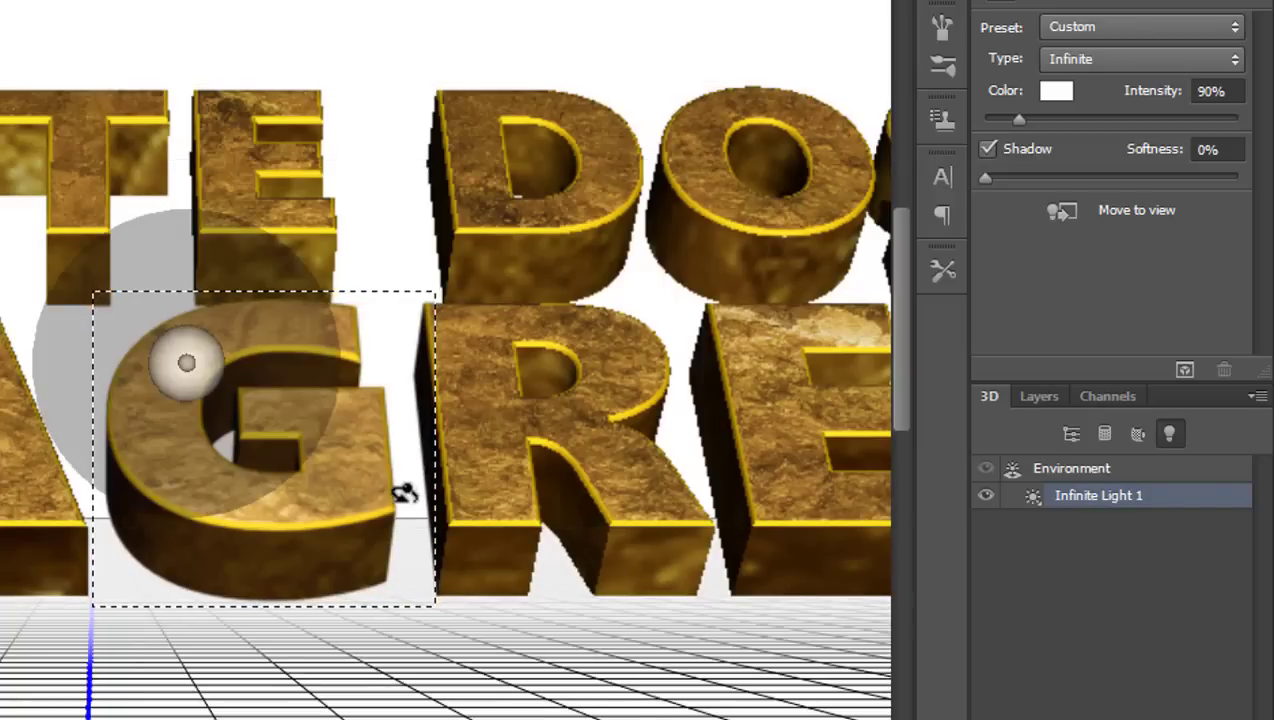
{"action": "key", "text": "ctrl+d"}
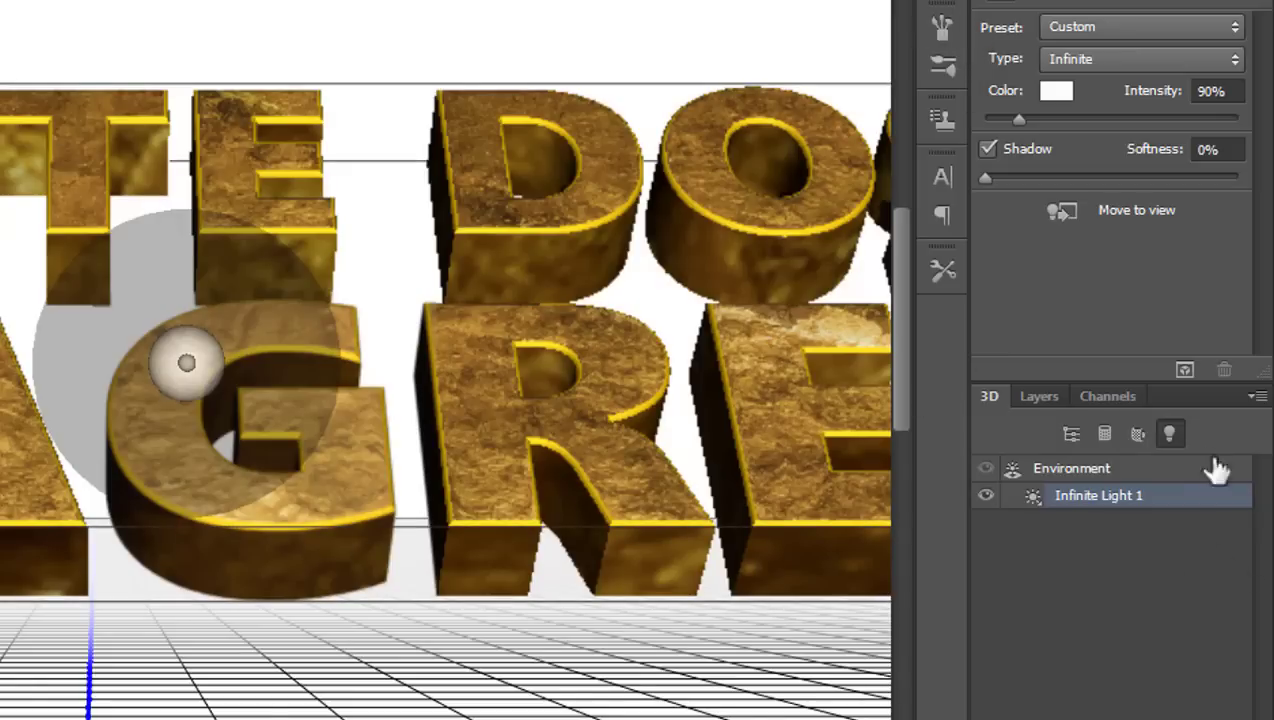
Show the Layers panel and make the Background layer active
{"action": "left_click", "coordinate": [1040, 397]}
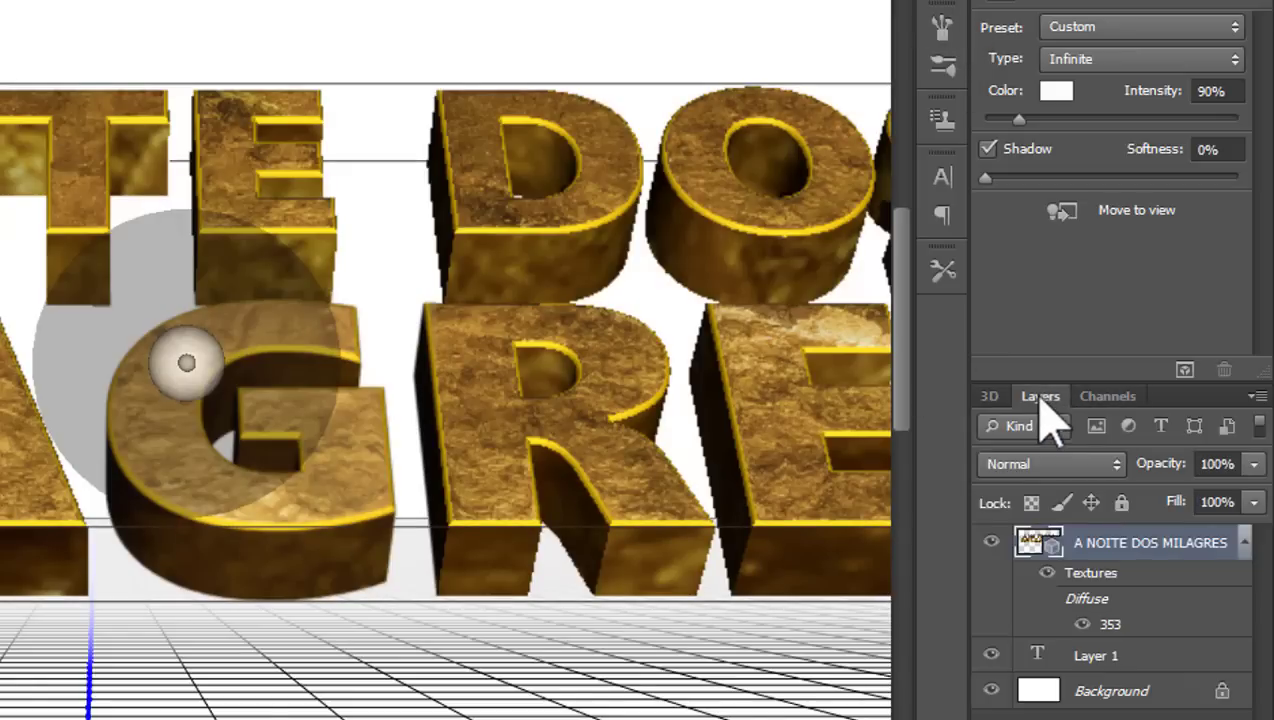
{"action": "left_click", "coordinate": [1166, 698]}
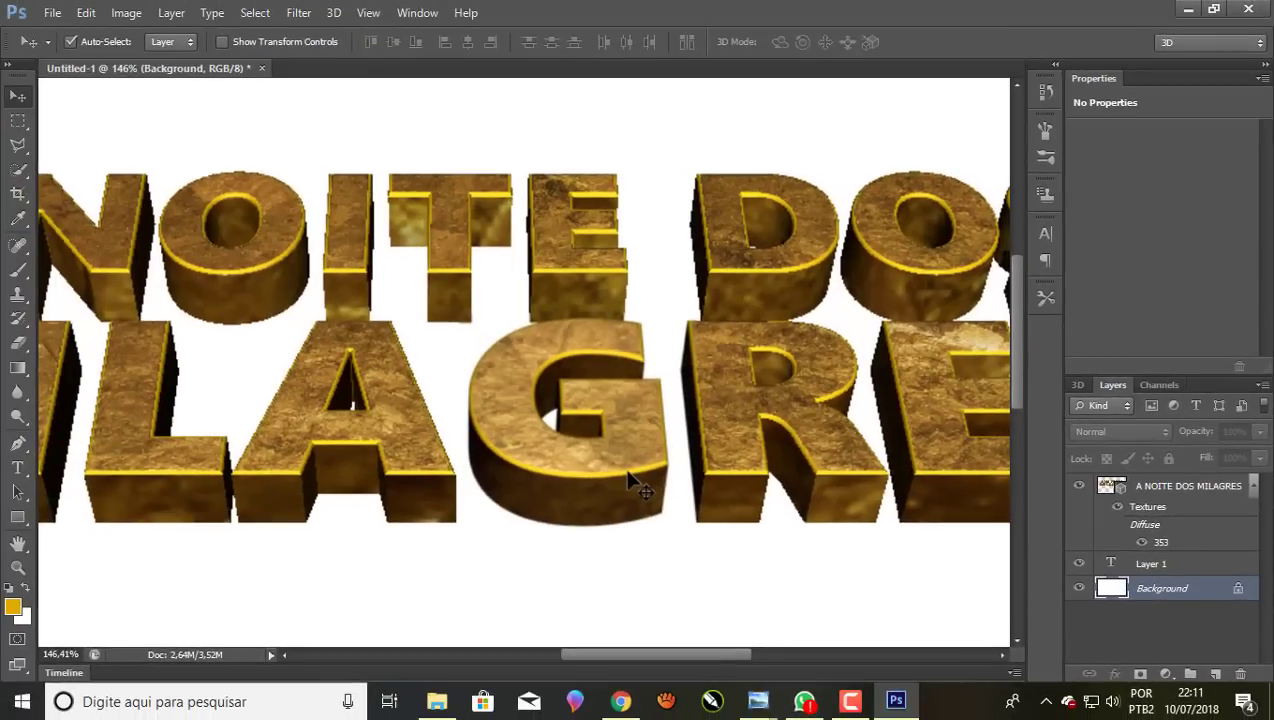
Change the Performance graphics processor Drawing Mode from Basic to Advanced
{"action": "left_click", "coordinate": [86, 13]}
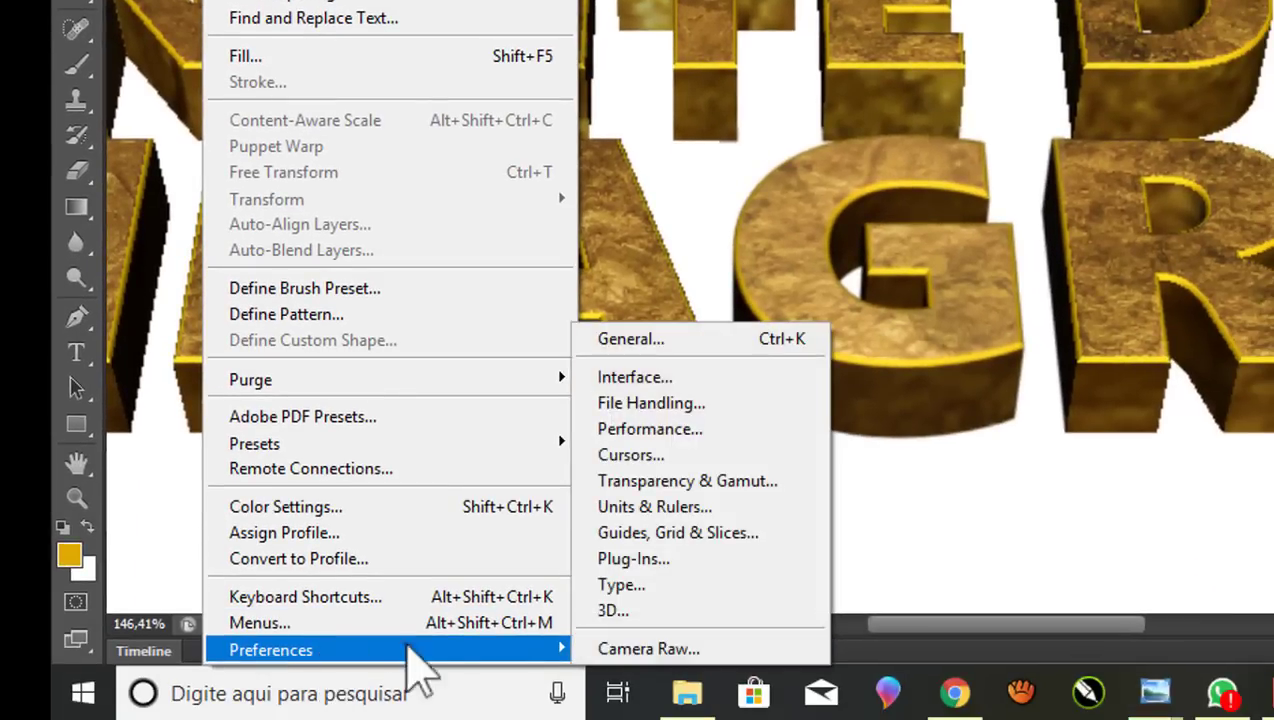
{"action": "left_click", "coordinate": [671, 432]}
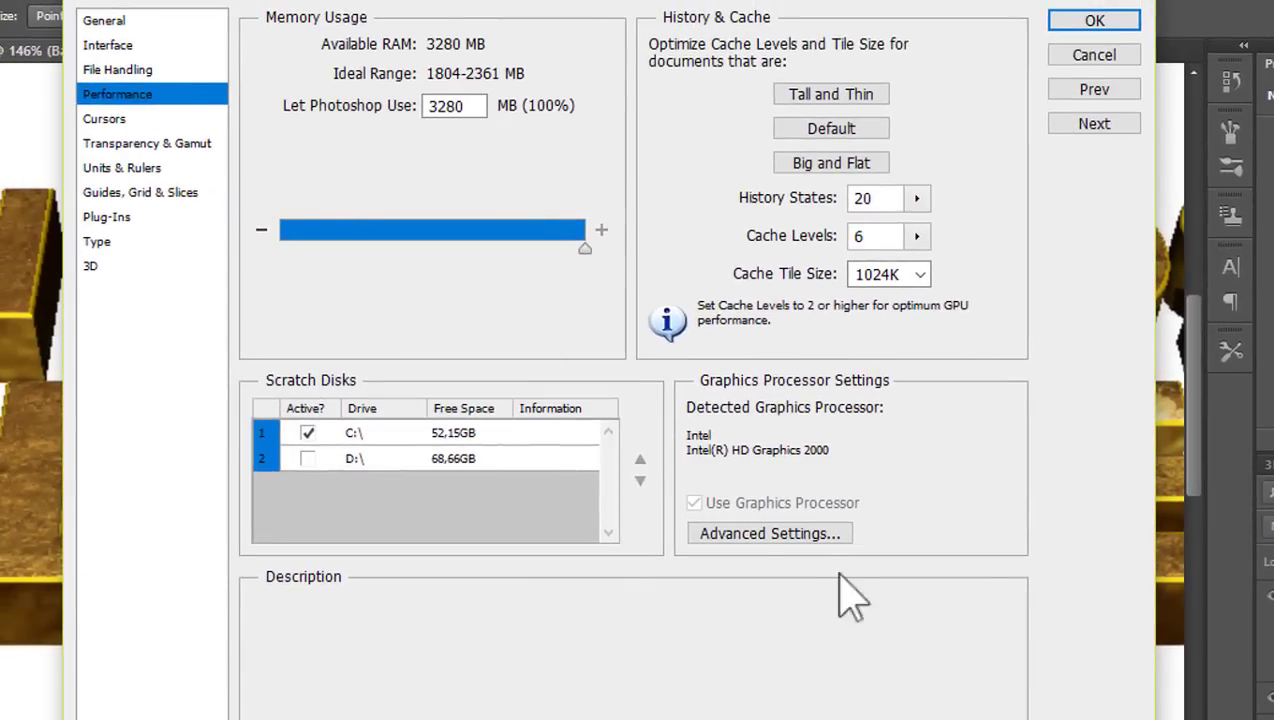
{"action": "left_click", "coordinate": [757, 540]}
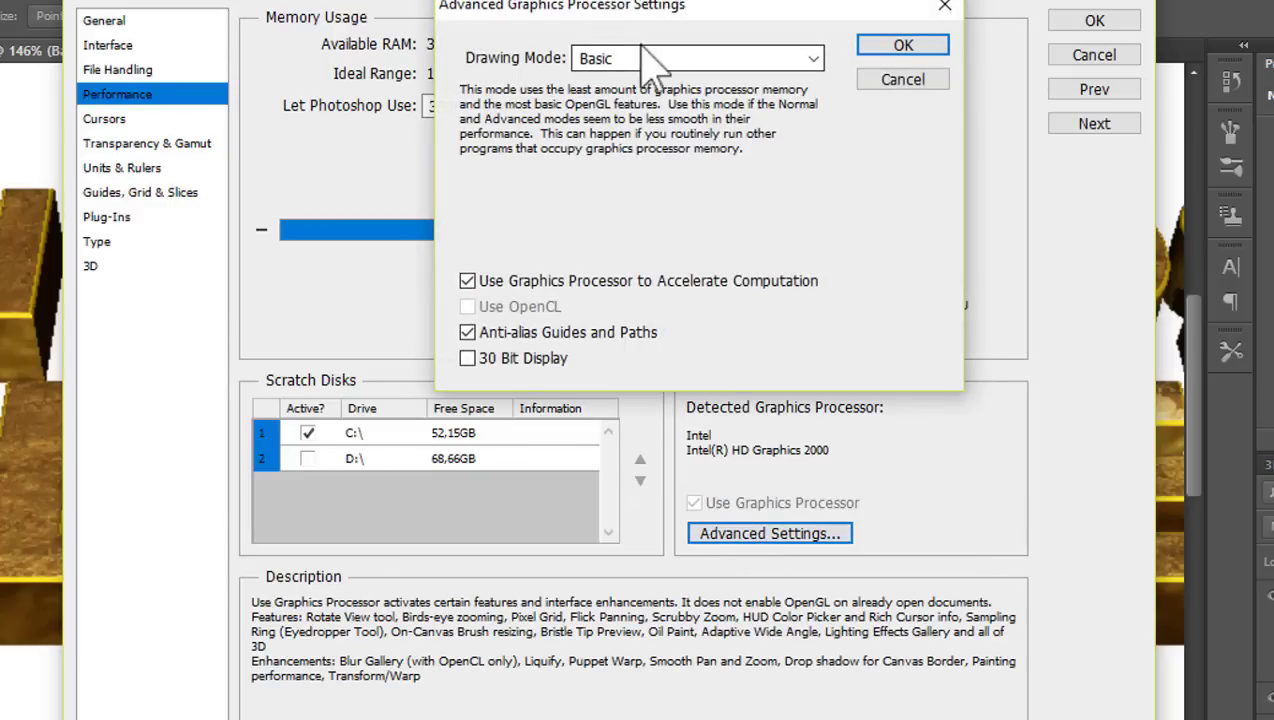
{"action": "left_click", "coordinate": [810, 58]}
{"action": "left_click", "coordinate": [634, 122]}
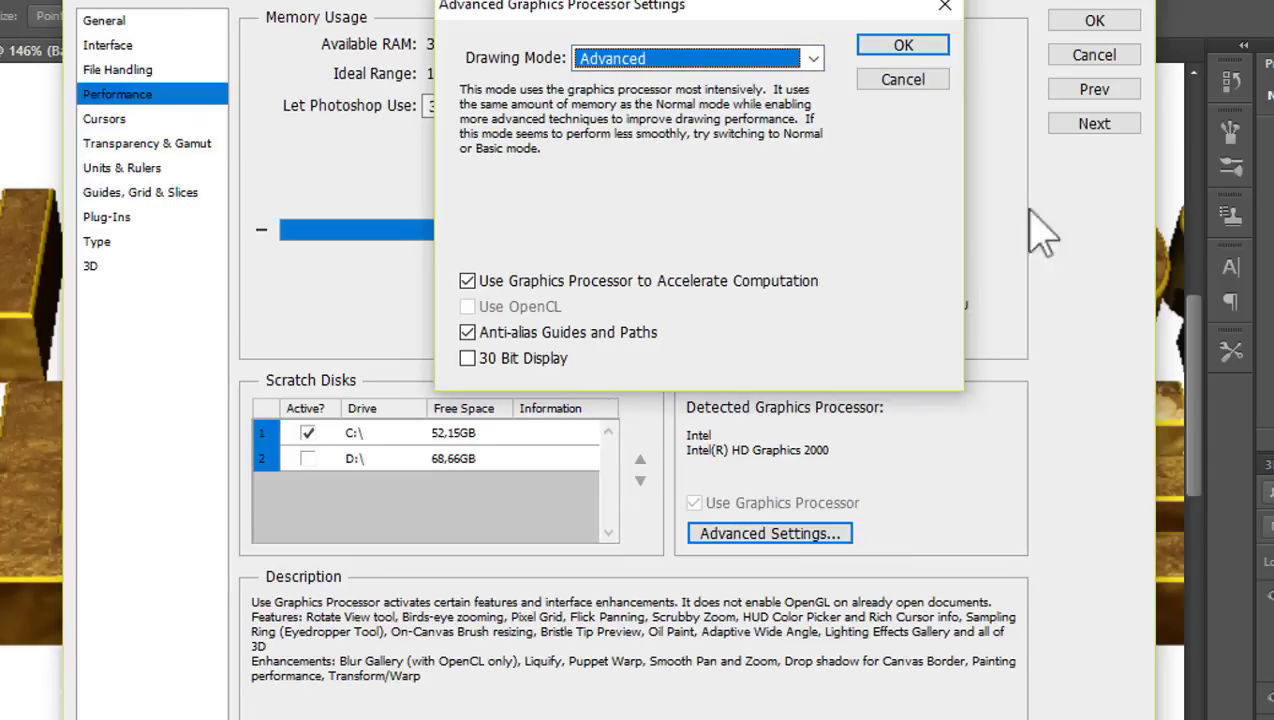
{"action": "left_click", "coordinate": [898, 44]}
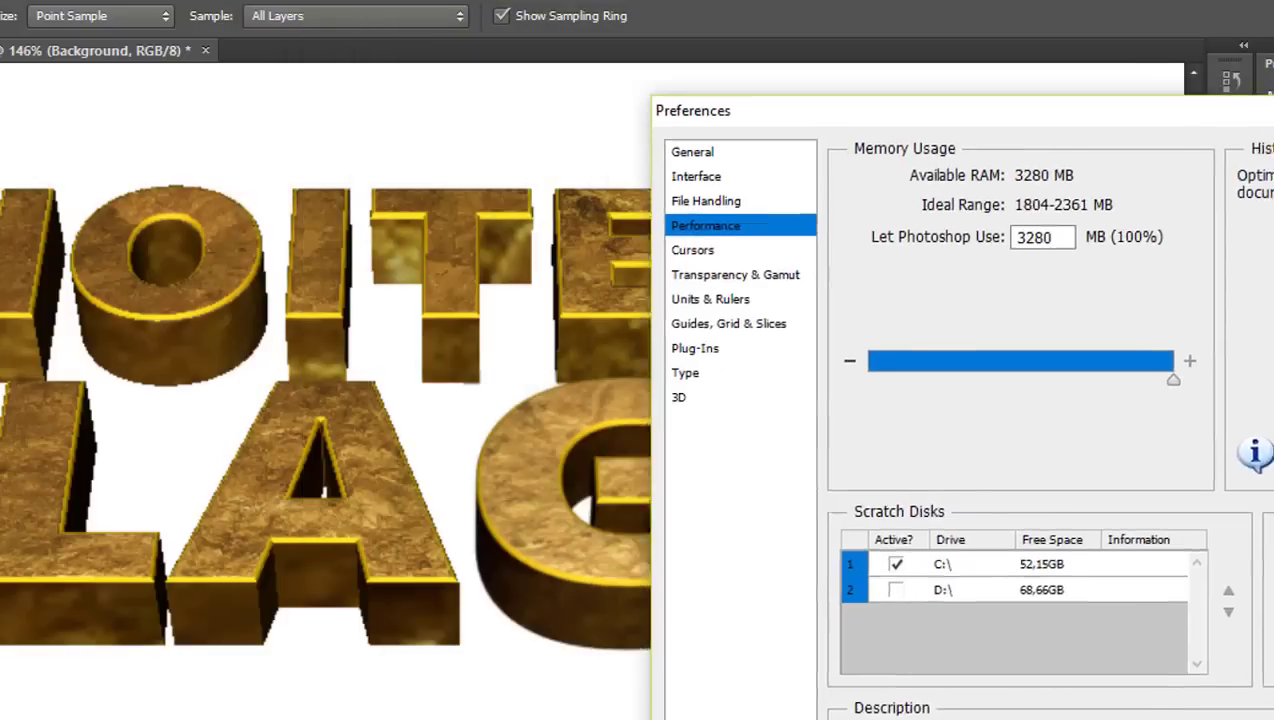
{"action": "left_click_drag", "start_coordinate": [1268, 112], "coordinate": [815, 20]}
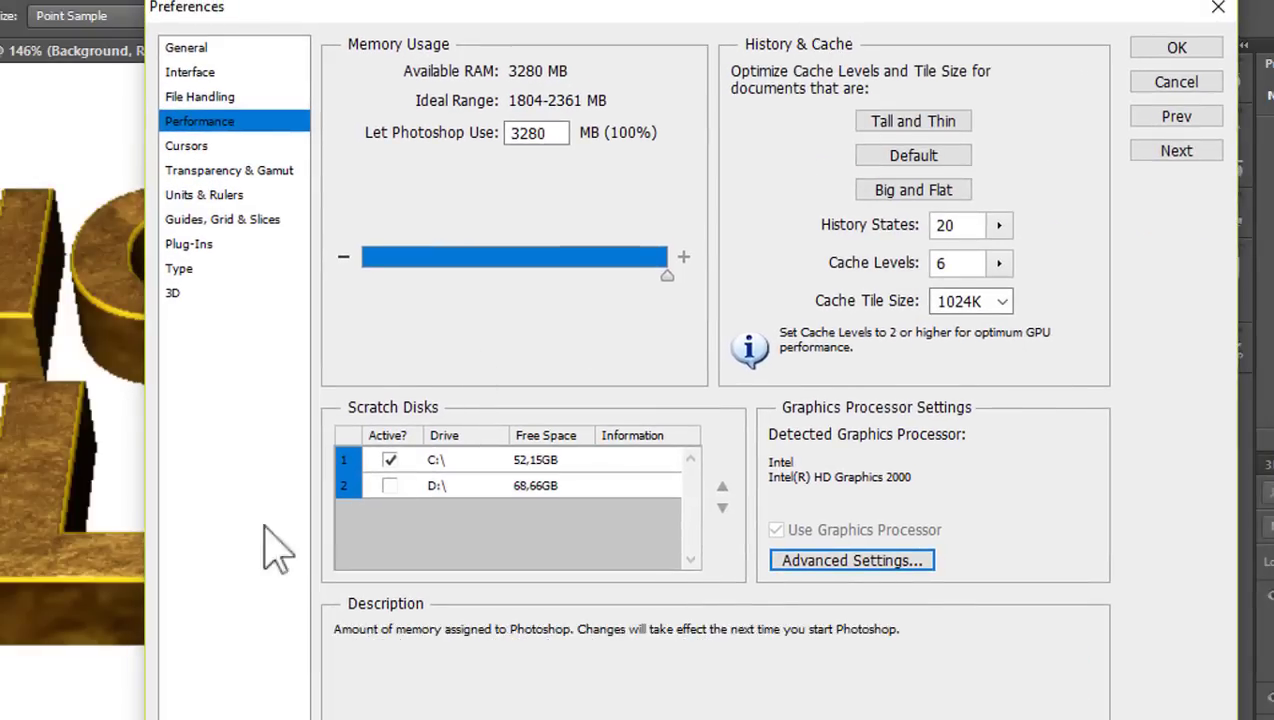
Set 3D Shadow Quality to High and High Quality Threshold to 7, then apply
{"action": "left_click", "coordinate": [173, 294]}
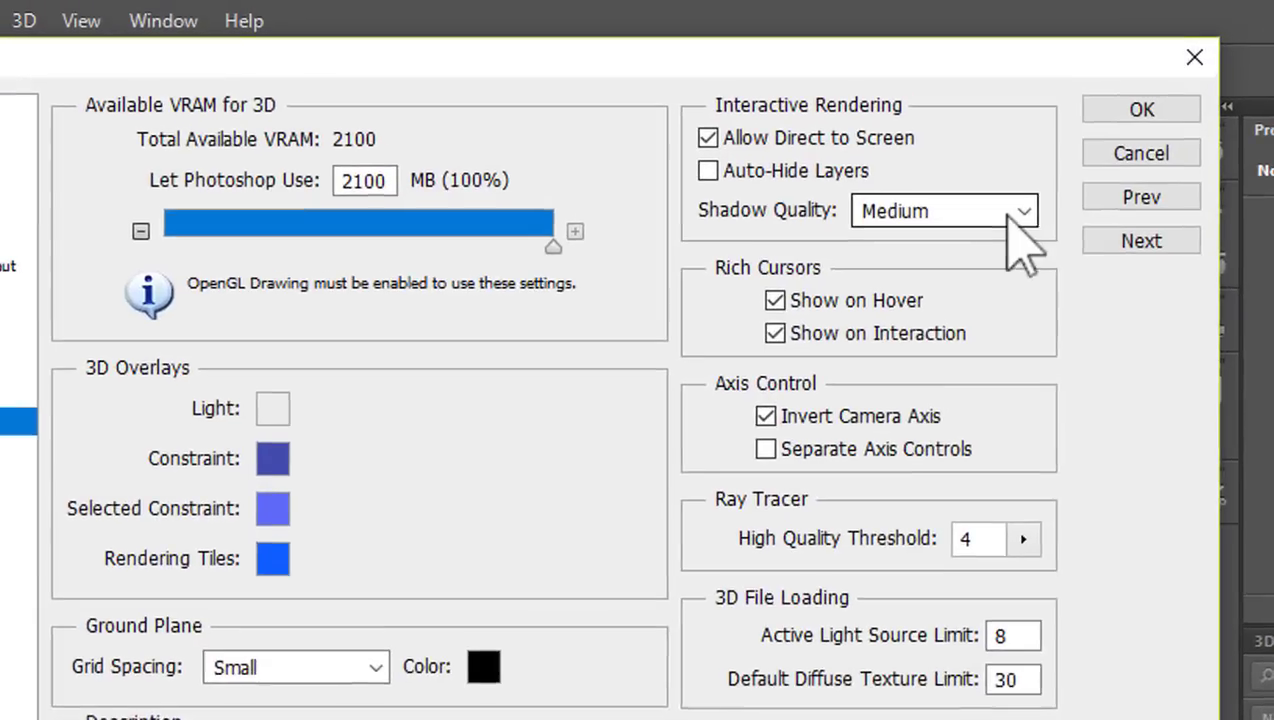
{"action": "left_click", "coordinate": [1020, 215]}
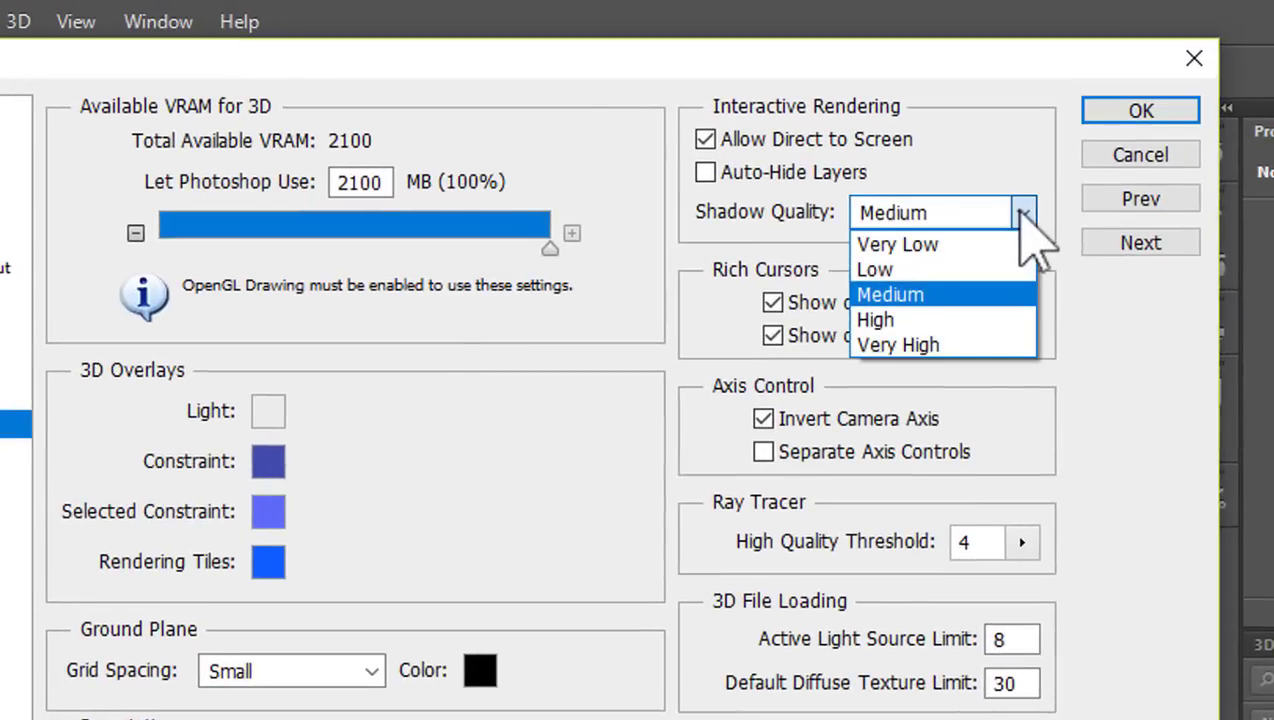
{"action": "left_click", "coordinate": [895, 320]}
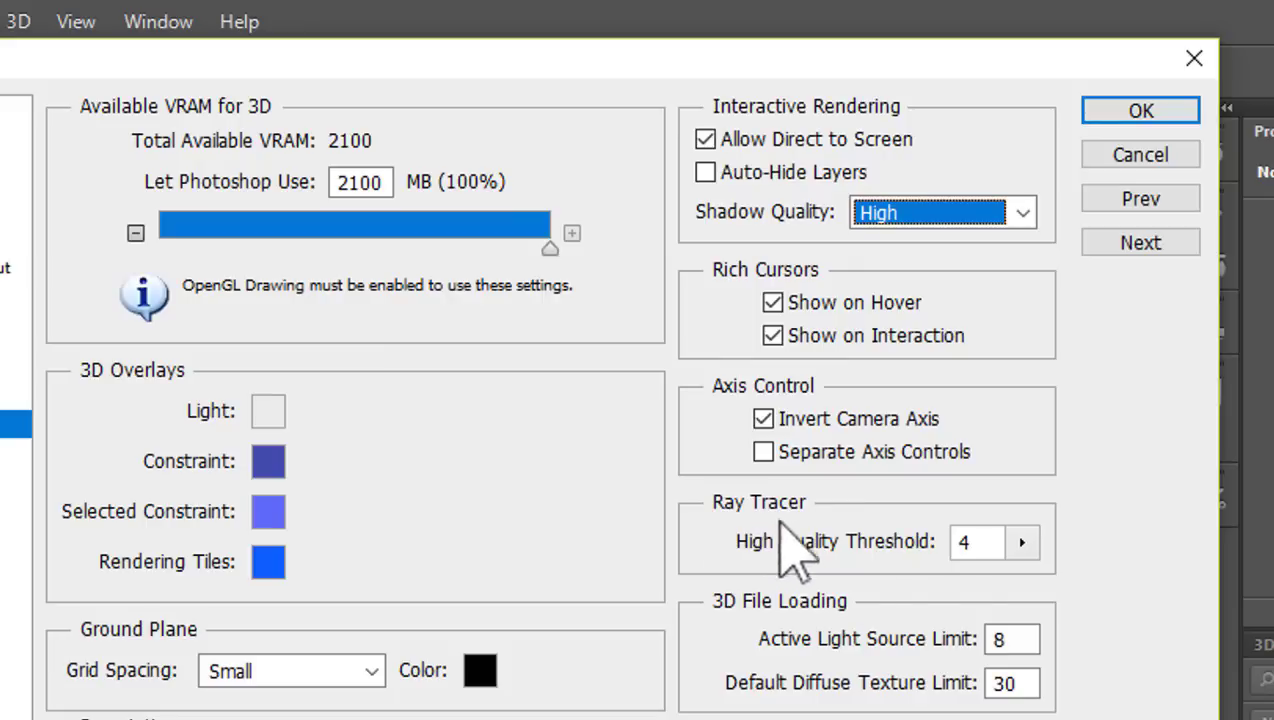
{"action": "left_click", "coordinate": [1022, 543]}
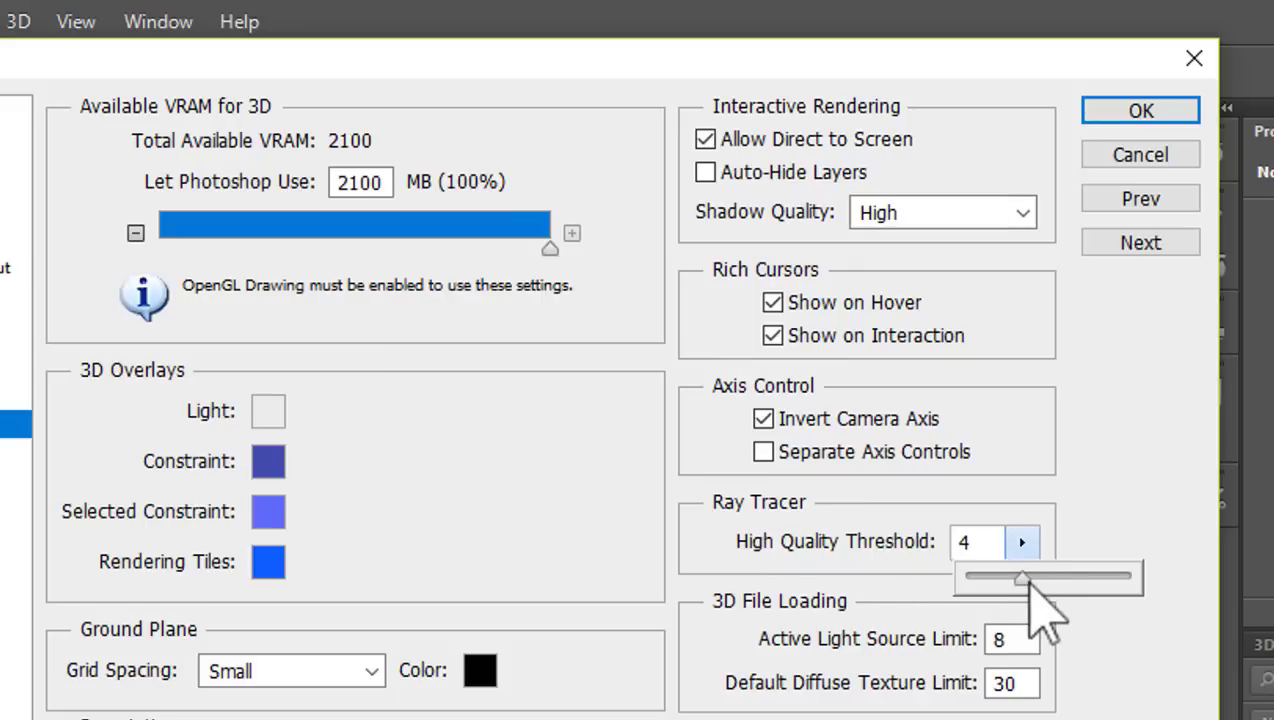
{"action": "left_click_drag", "start_coordinate": [1030, 585], "coordinate": [1070, 582]}
{"action": "mouse_move", "coordinate": [1068, 582]}
{"action": "left_mouse_down"}
{"action": "mouse_move", "coordinate": [1046, 582]}
{"action": "mouse_move", "coordinate": [1070, 582]}
{"action": "left_mouse_up"}
{"action": "mouse_move", "coordinate": [1072, 580]}
{"action": "left_mouse_down"}
{"action": "mouse_move", "coordinate": [1109, 578]}
{"action": "mouse_move", "coordinate": [1080, 580]}
{"action": "left_mouse_up"}
{"action": "left_click", "coordinate": [1125, 112]}
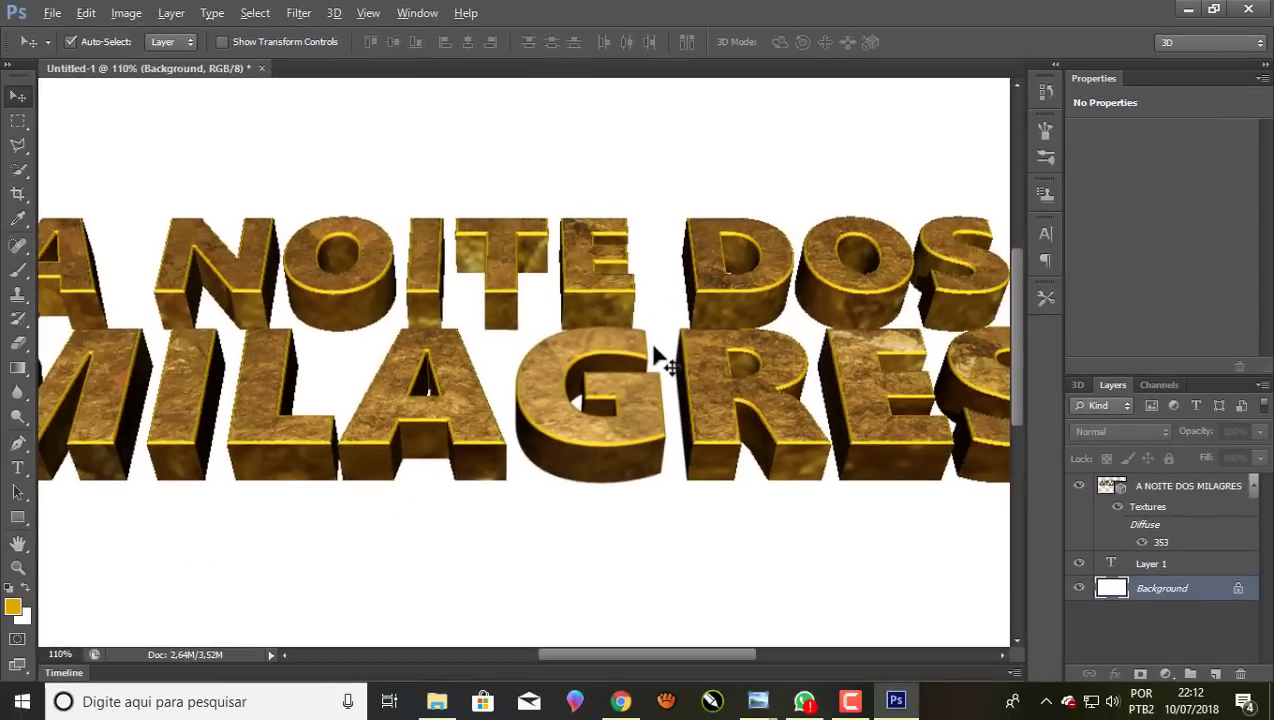
Save the document as TEXTO EDITAVEL.psd in the Desktop 3D folder
{"action": "key", "text": "alt"}
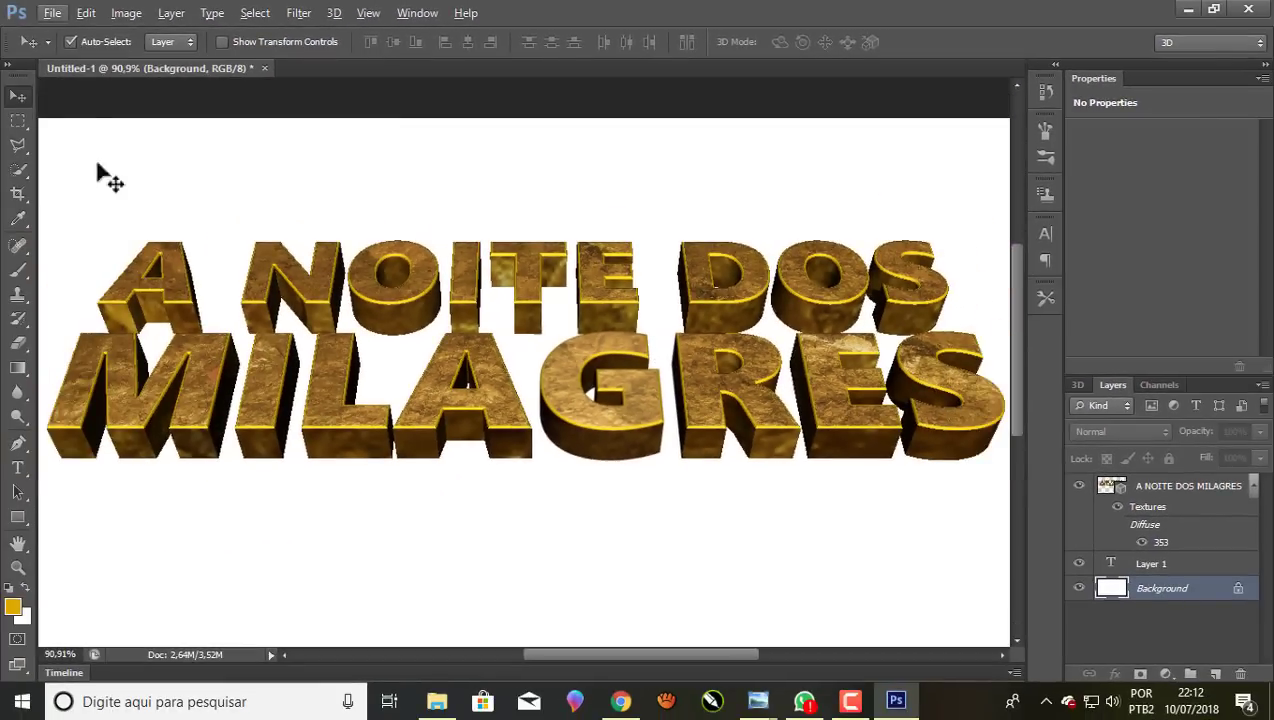
{"action": "left_click", "coordinate": [54, 13]}
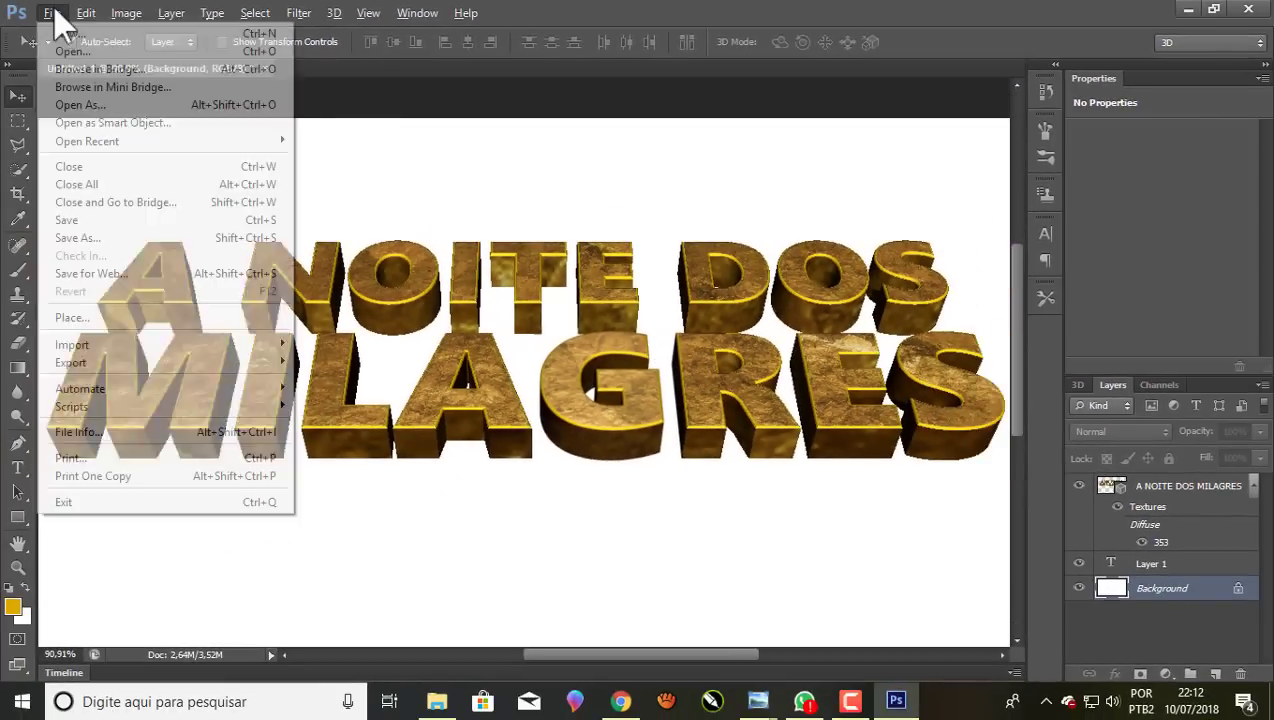
{"action": "left_click", "coordinate": [97, 238]}
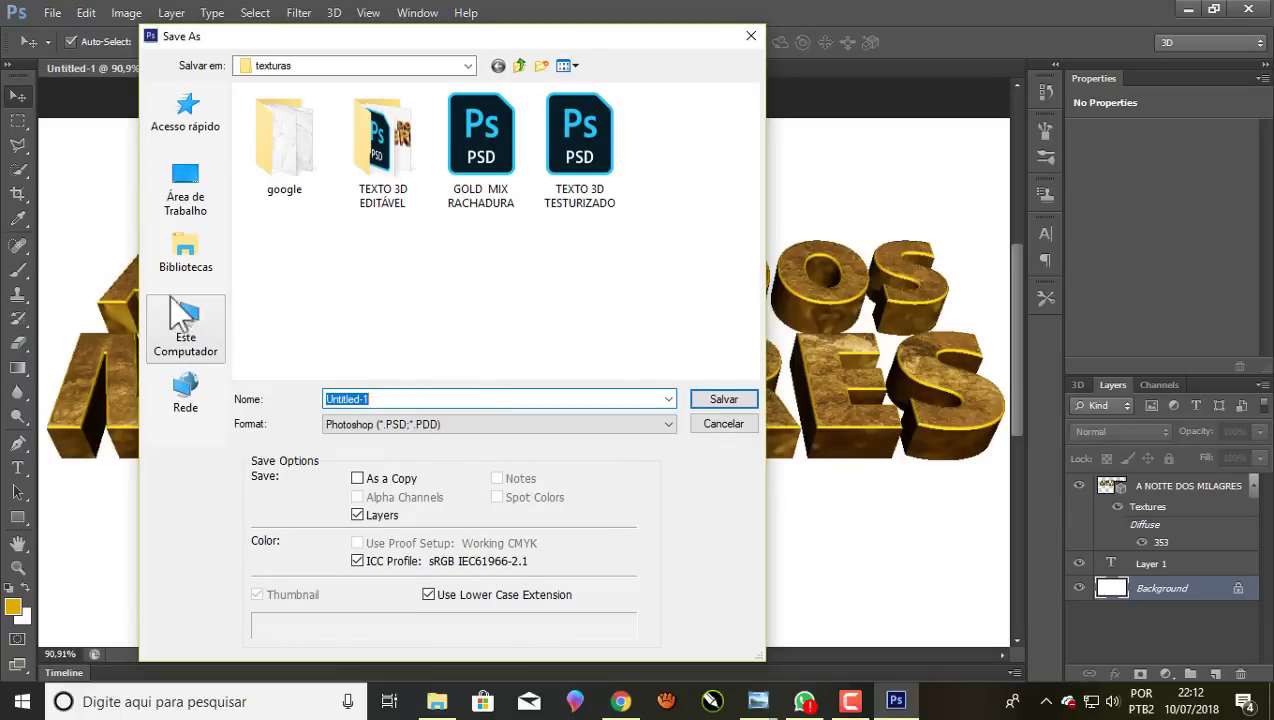
{"action": "left_click", "coordinate": [182, 258]}
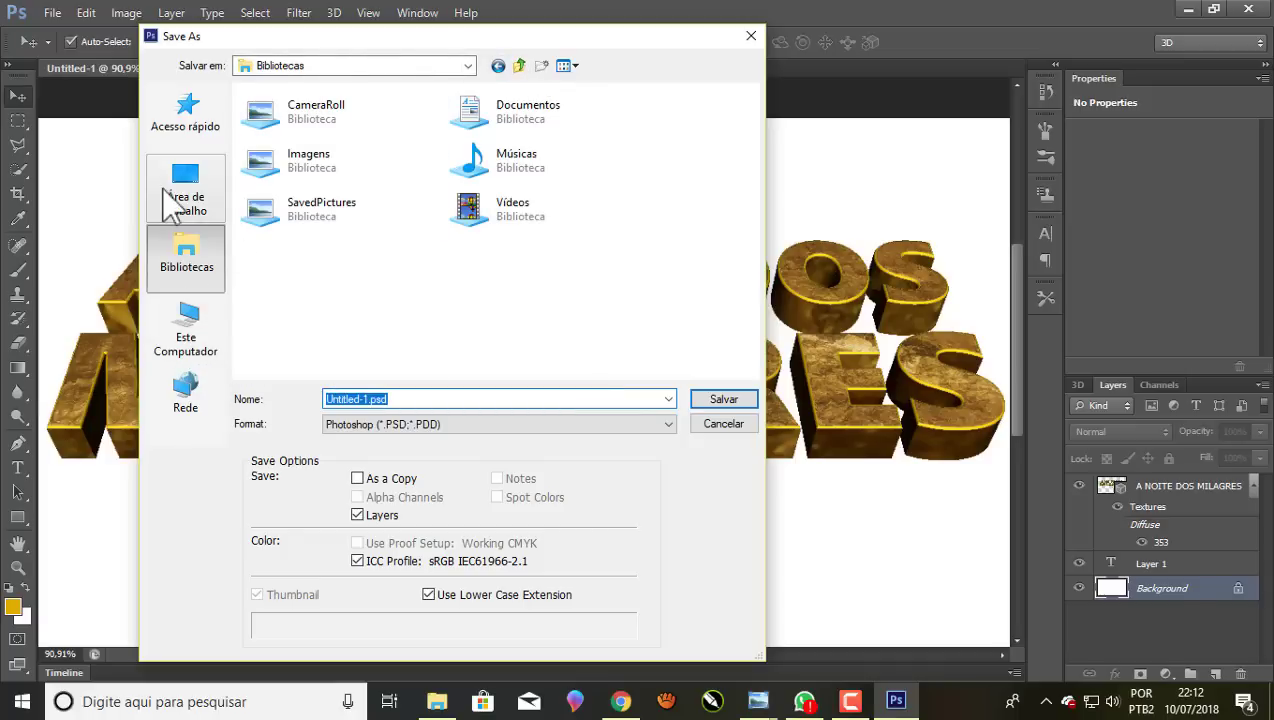
{"action": "left_click", "coordinate": [519, 65]}
{"action": "double_click", "coordinate": [285, 155]}
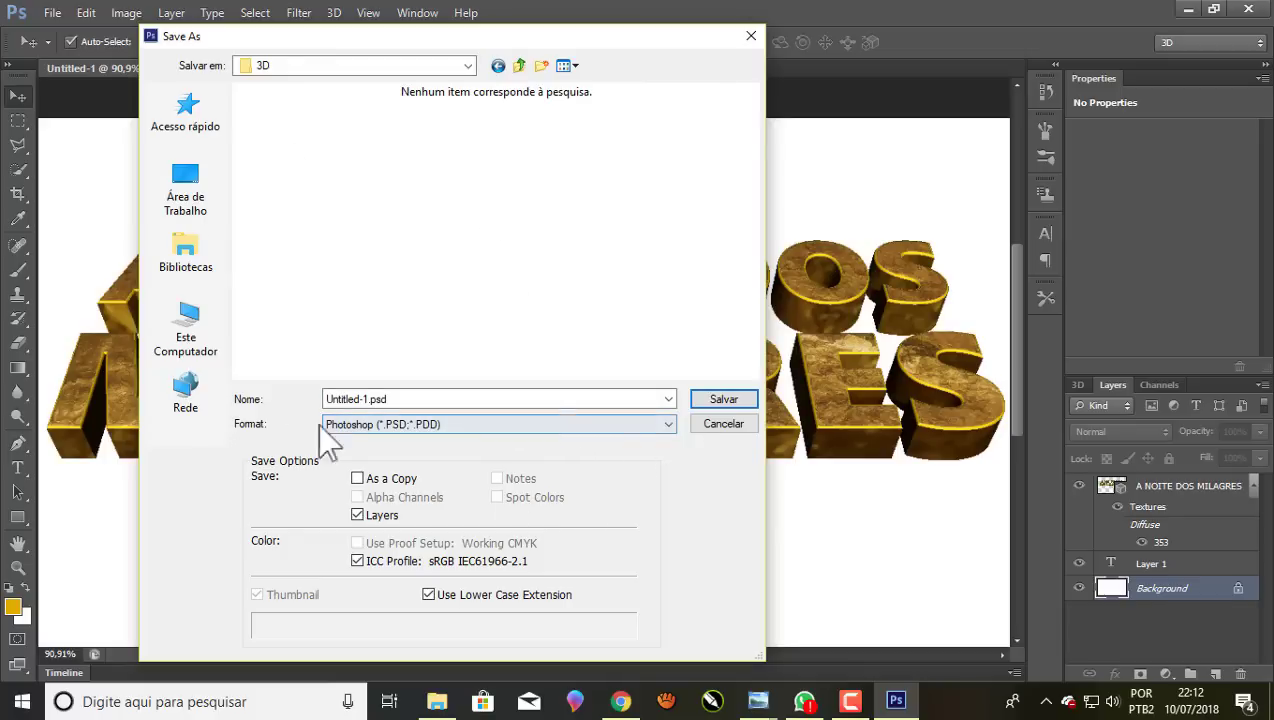
{"action": "double_click", "coordinate": [417, 399]}
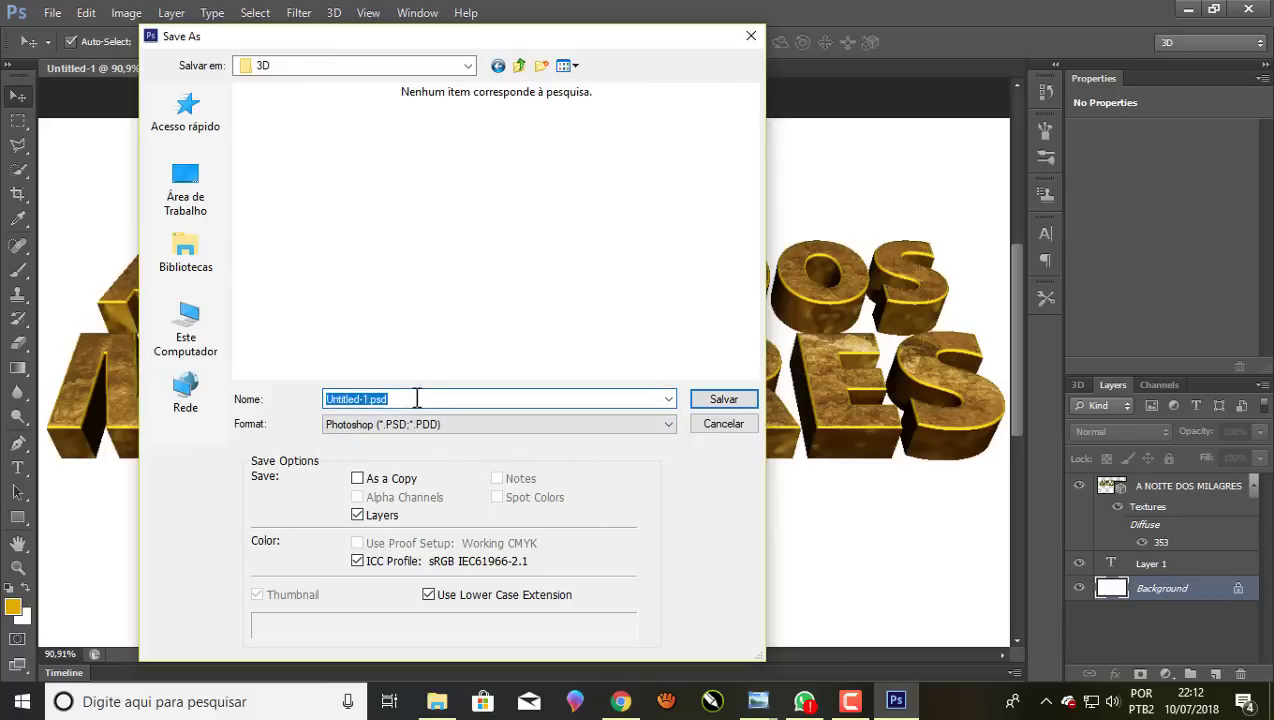
{"action": "type", "text": "TEXTO EDITAVEL"}
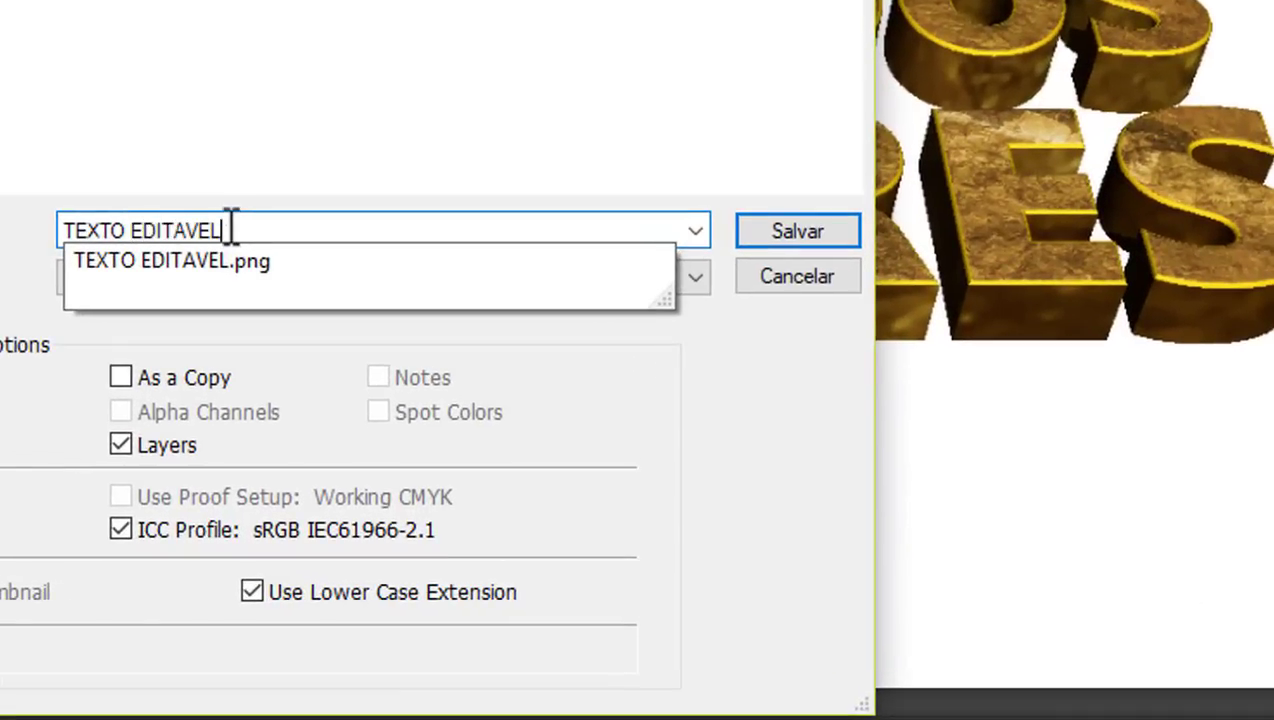
{"action": "left_click", "coordinate": [775, 238]}
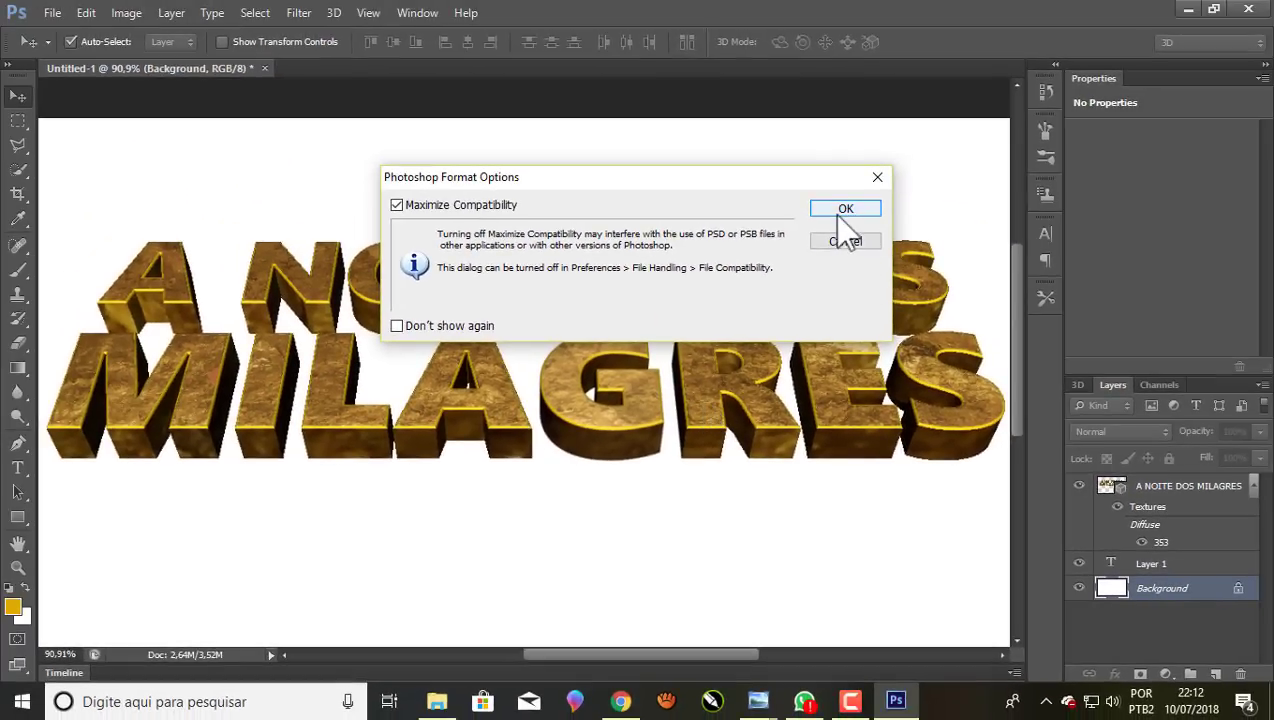
{"action": "left_click", "coordinate": [845, 210]}
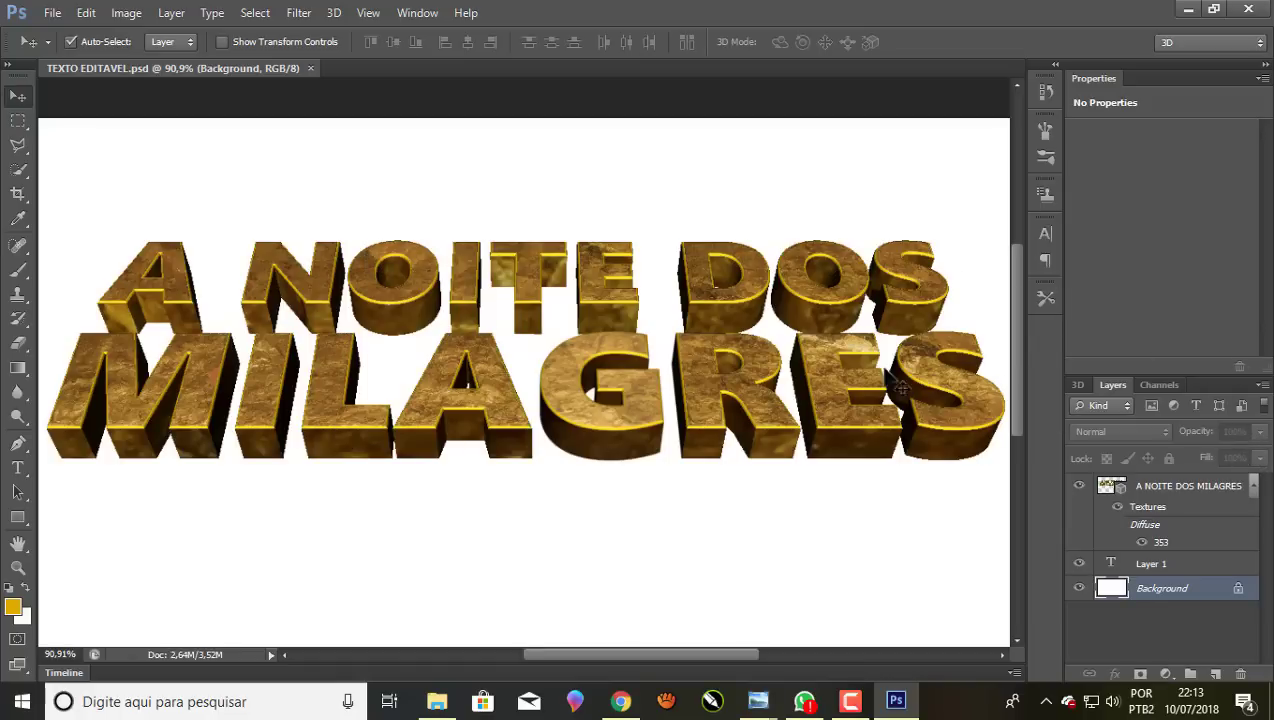
Render the 3D A NOITE DOS MILAGRES text layer at final quality, then stop the render
{"action": "left_click", "coordinate": [752, 357]}
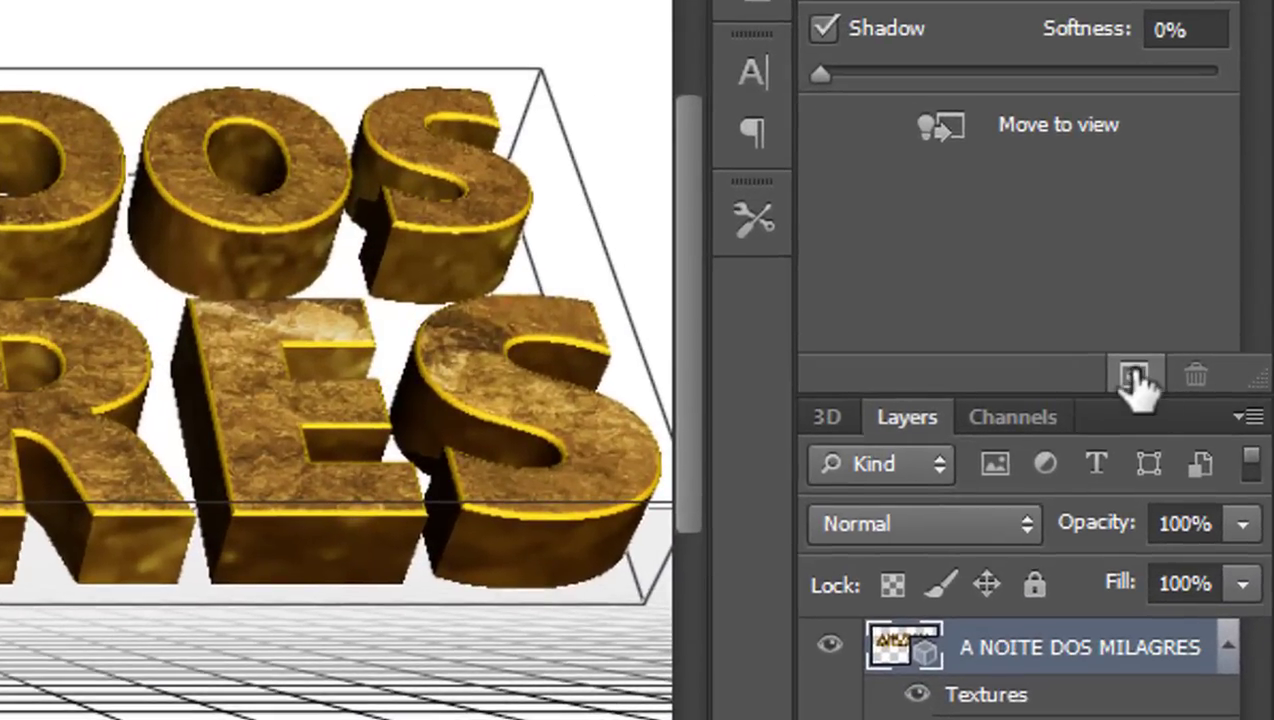
{"action": "left_click", "coordinate": [1133, 376]}
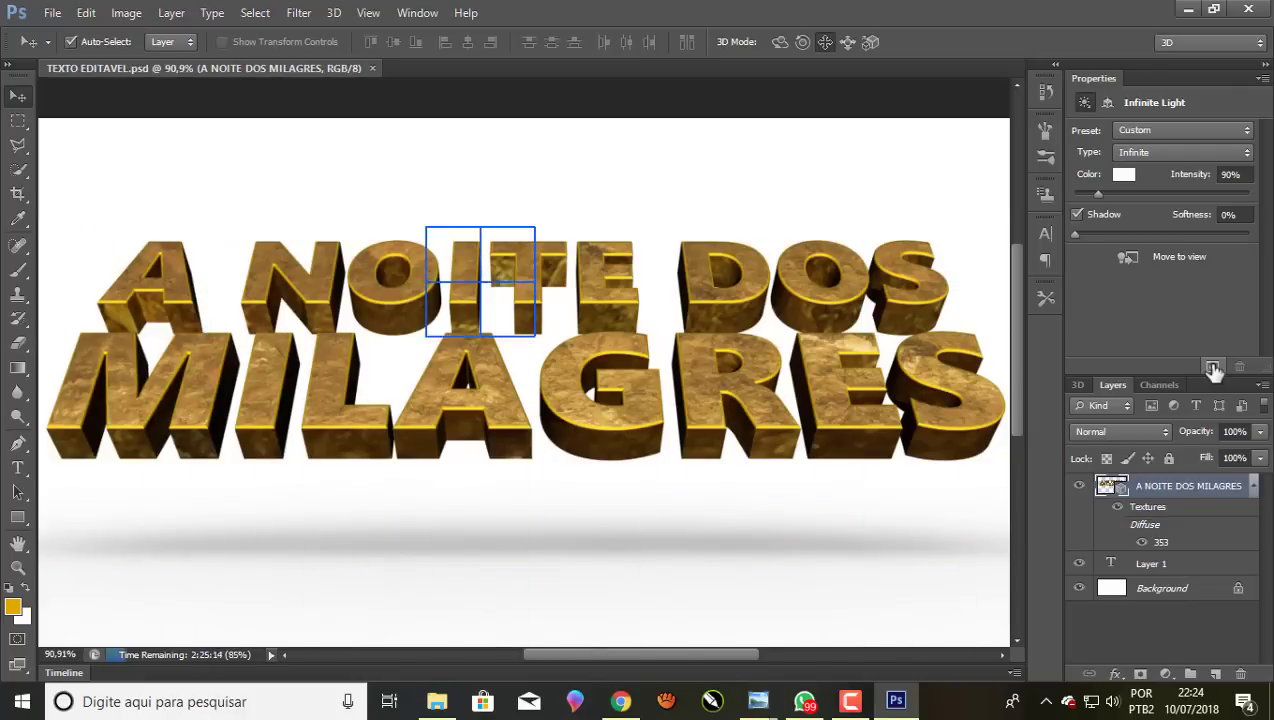
{"action": "left_click", "coordinate": [1212, 367]}
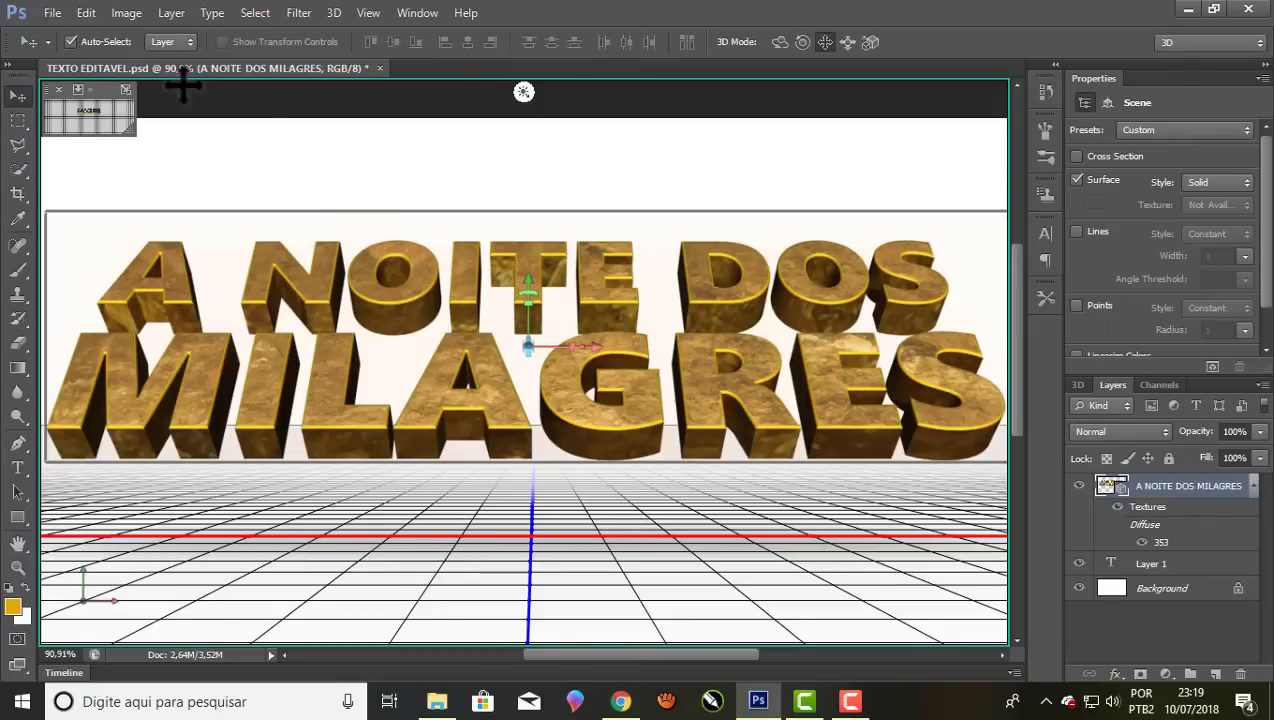
Save a copy as 'TEXTO EDITAVEL renderizado.psd', accepting the Photoshop Format Options
{"action": "left_click", "coordinate": [52, 14]}
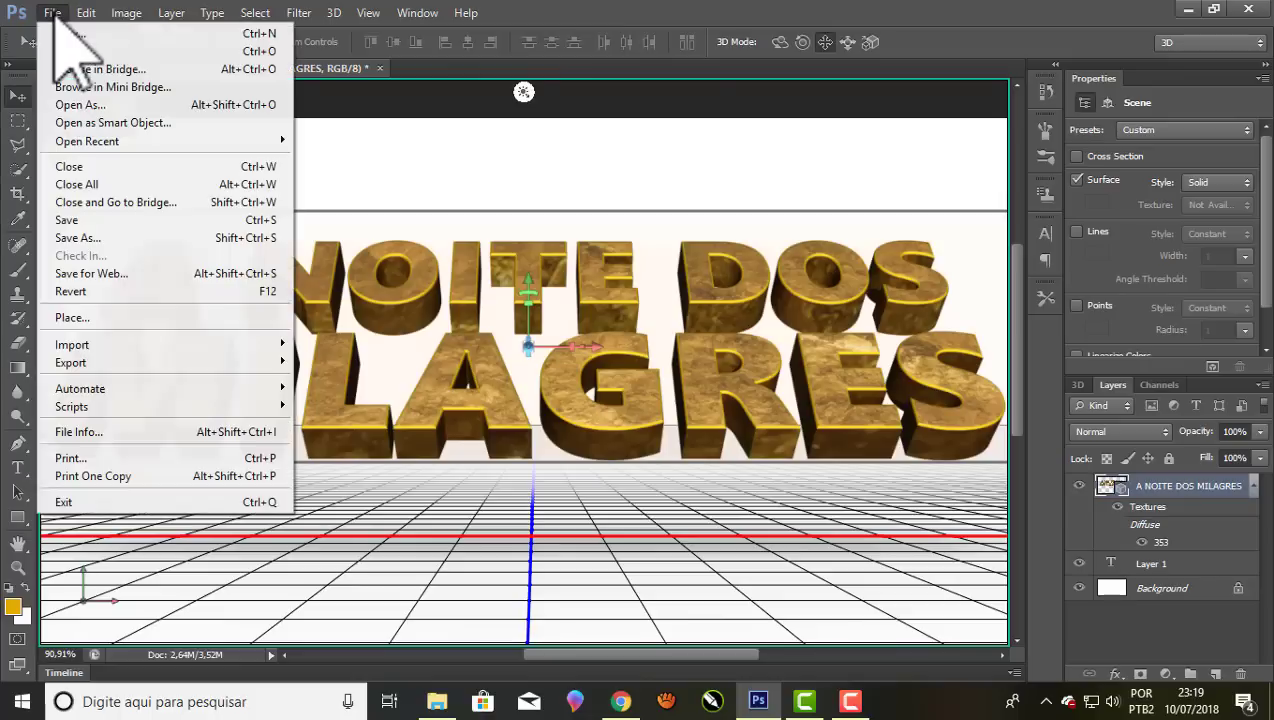
{"action": "left_click", "coordinate": [80, 238]}
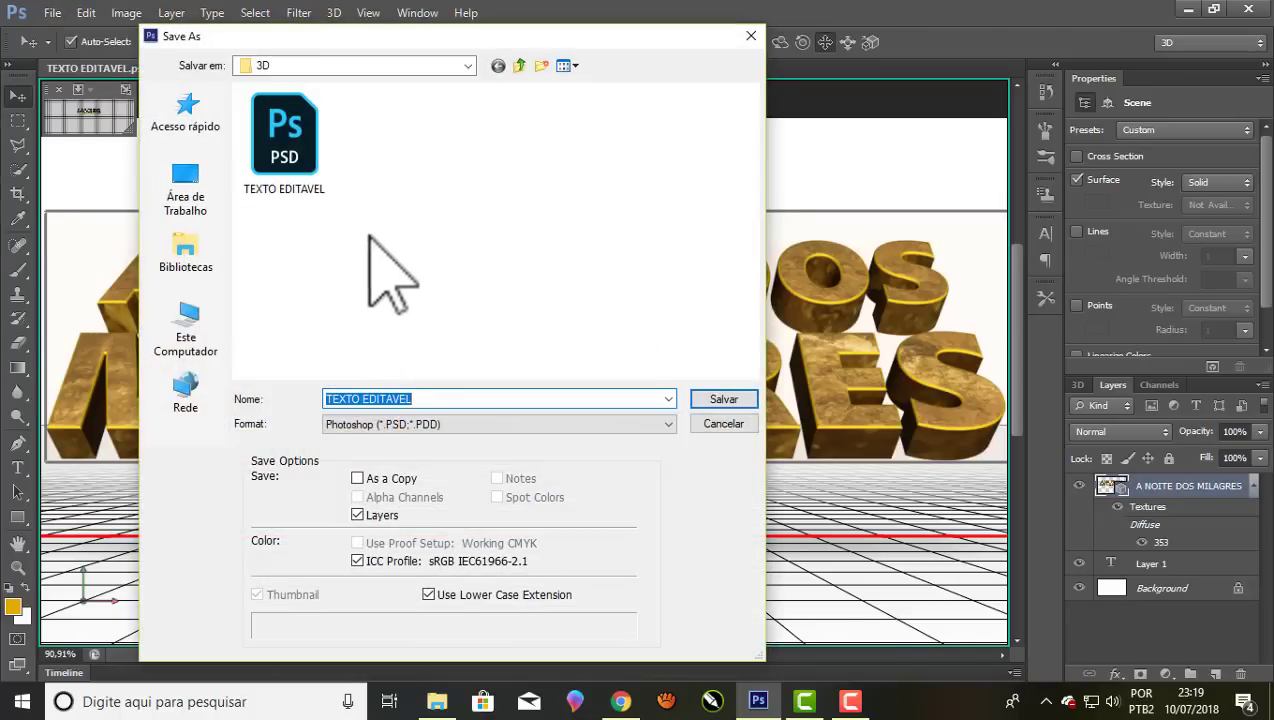
{"action": "left_click", "coordinate": [438, 398]}
{"action": "type", "text": "re"}
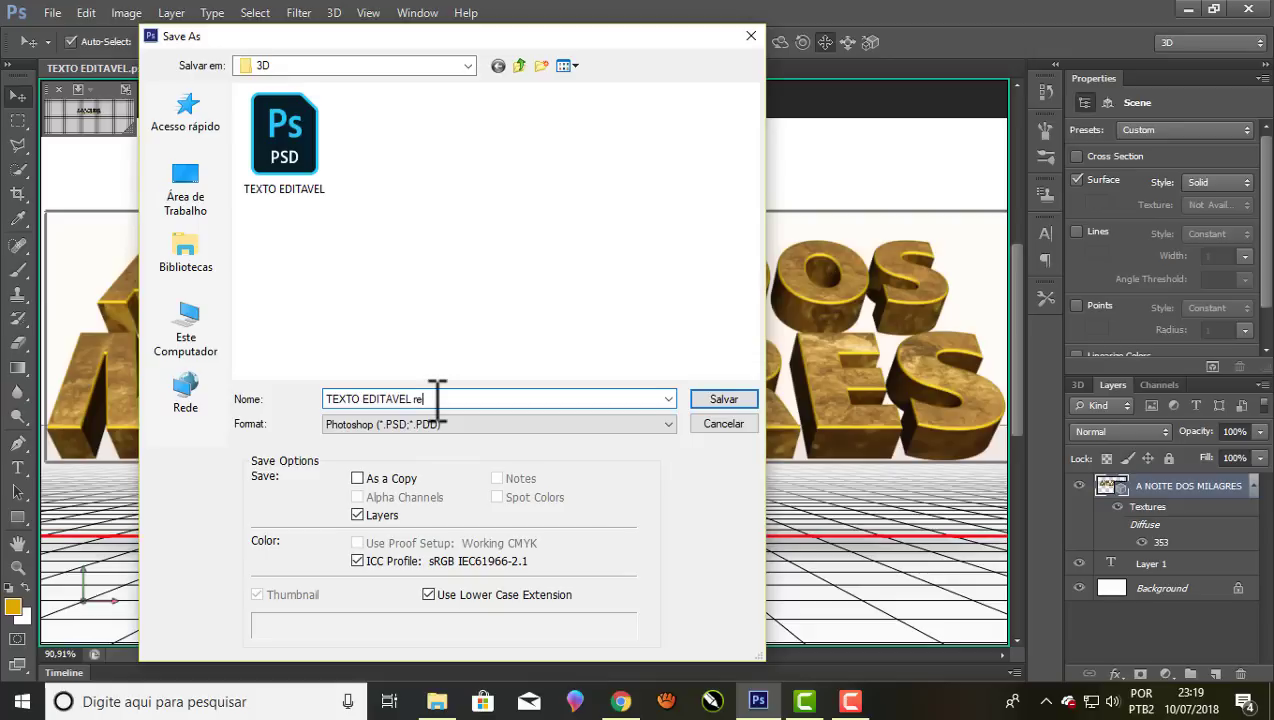
{"action": "type", "text": "nderizado"}
{"action": "left_click", "coordinate": [736, 400]}
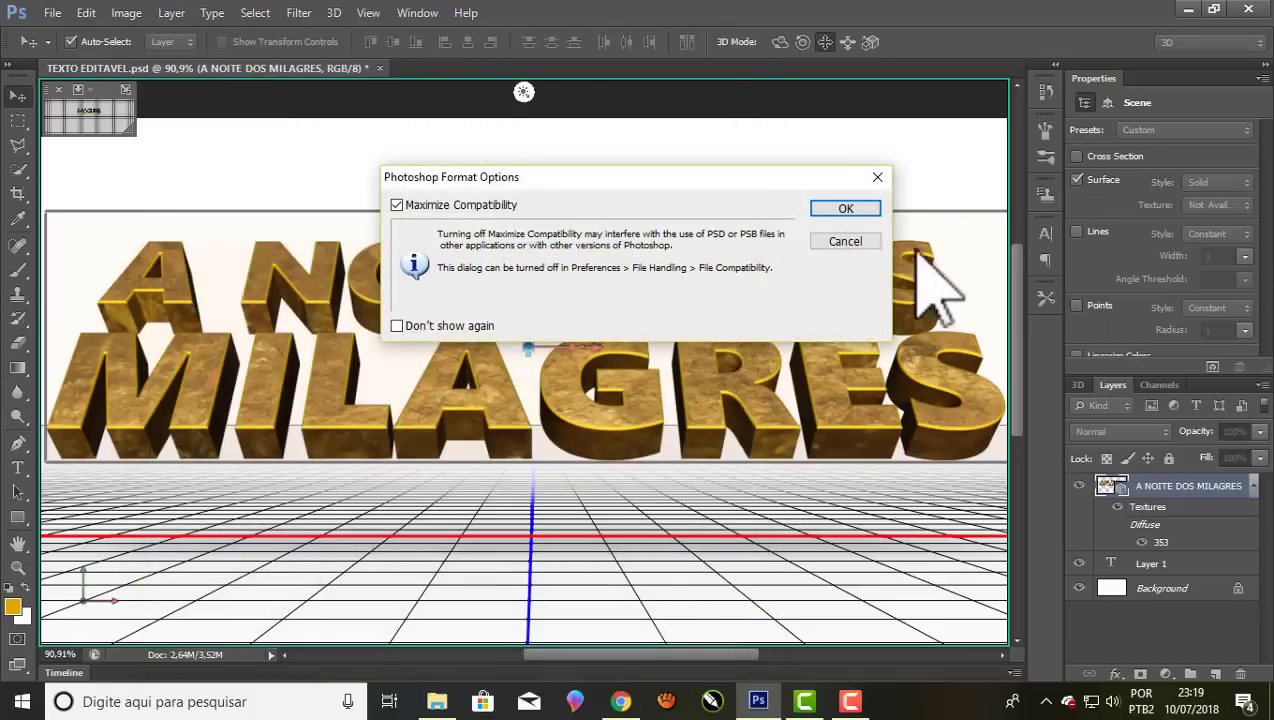
{"action": "left_click", "coordinate": [846, 208]}
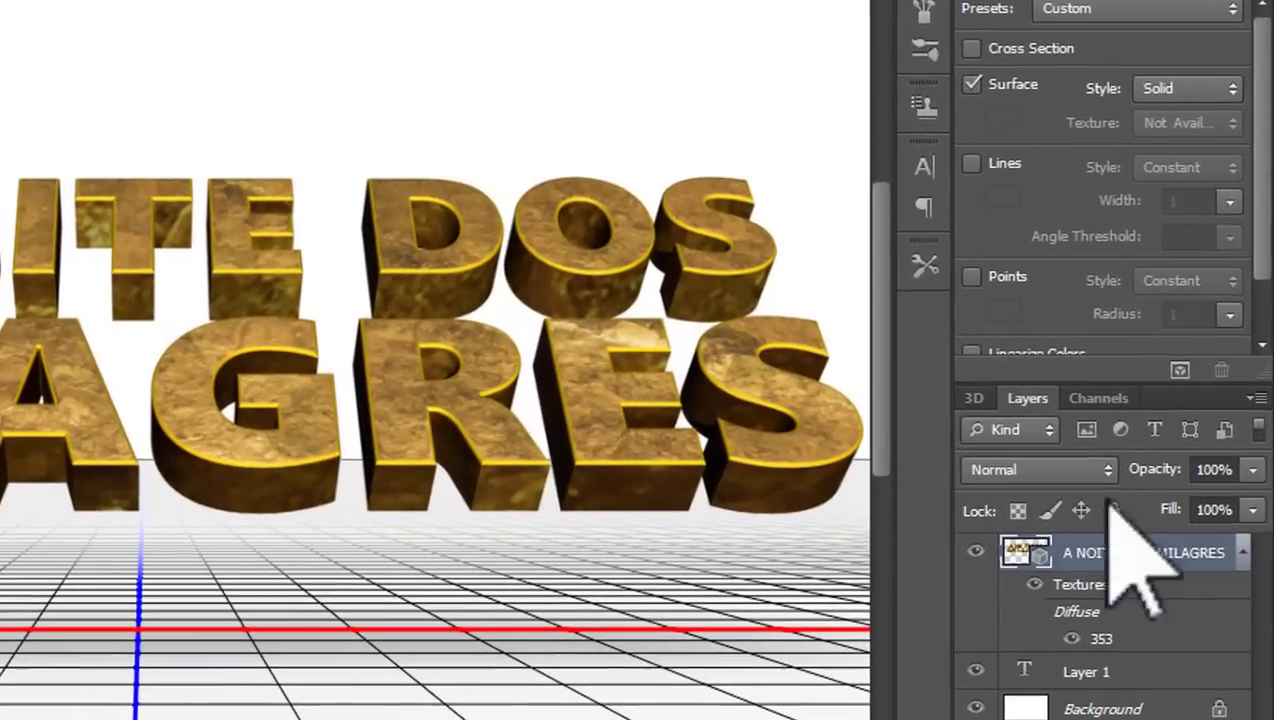
Rasterize the rendered 3D heading layer so the gold text and shadow become flat pixels
{"action": "right_click", "coordinate": [1072, 560]}
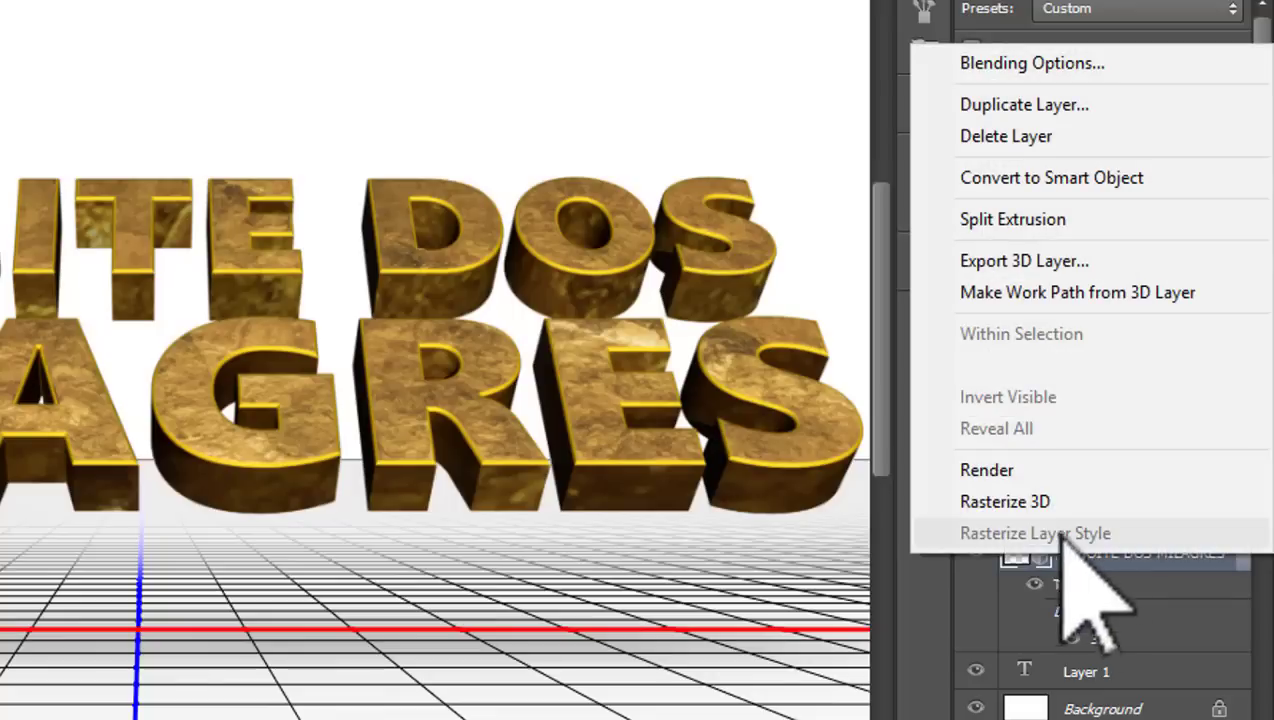
{"action": "left_click", "coordinate": [1000, 503]}
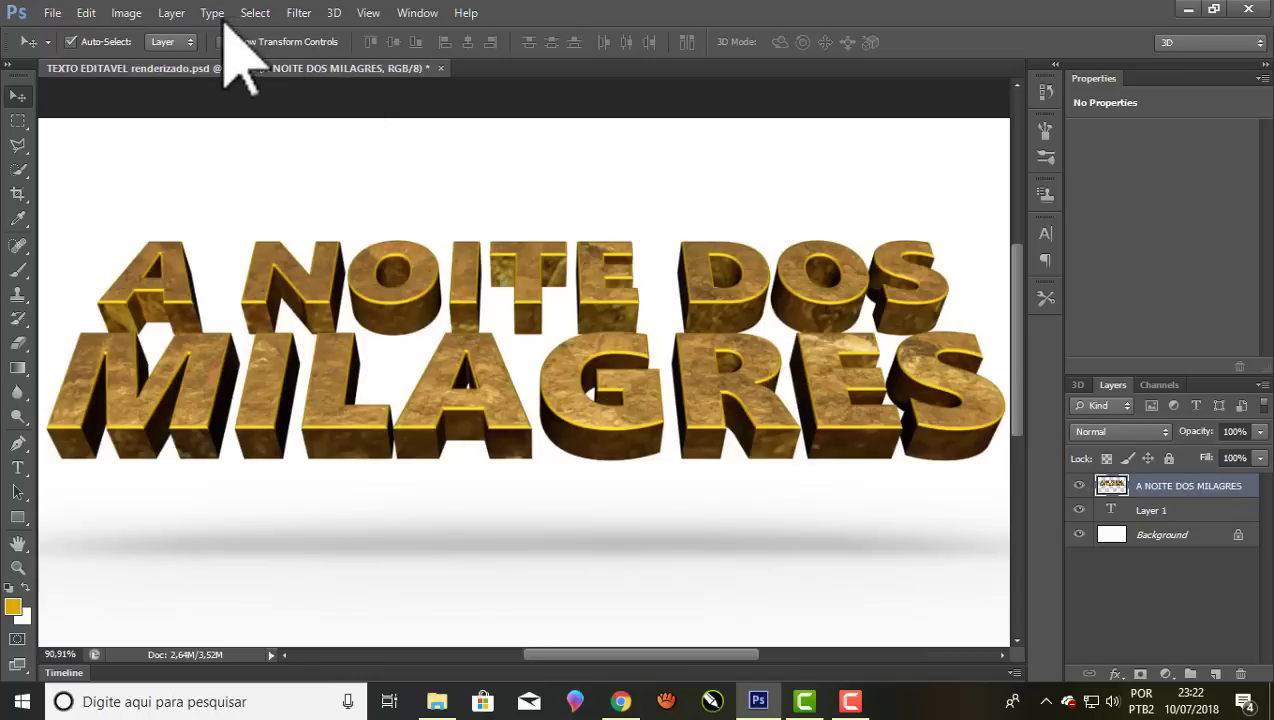
Apply a Levels adjustment with input values 32, 0,87 and 232 to the gold text
{"action": "left_click", "coordinate": [126, 13]}
{"action": "mouse_move", "coordinate": [154, 60]}
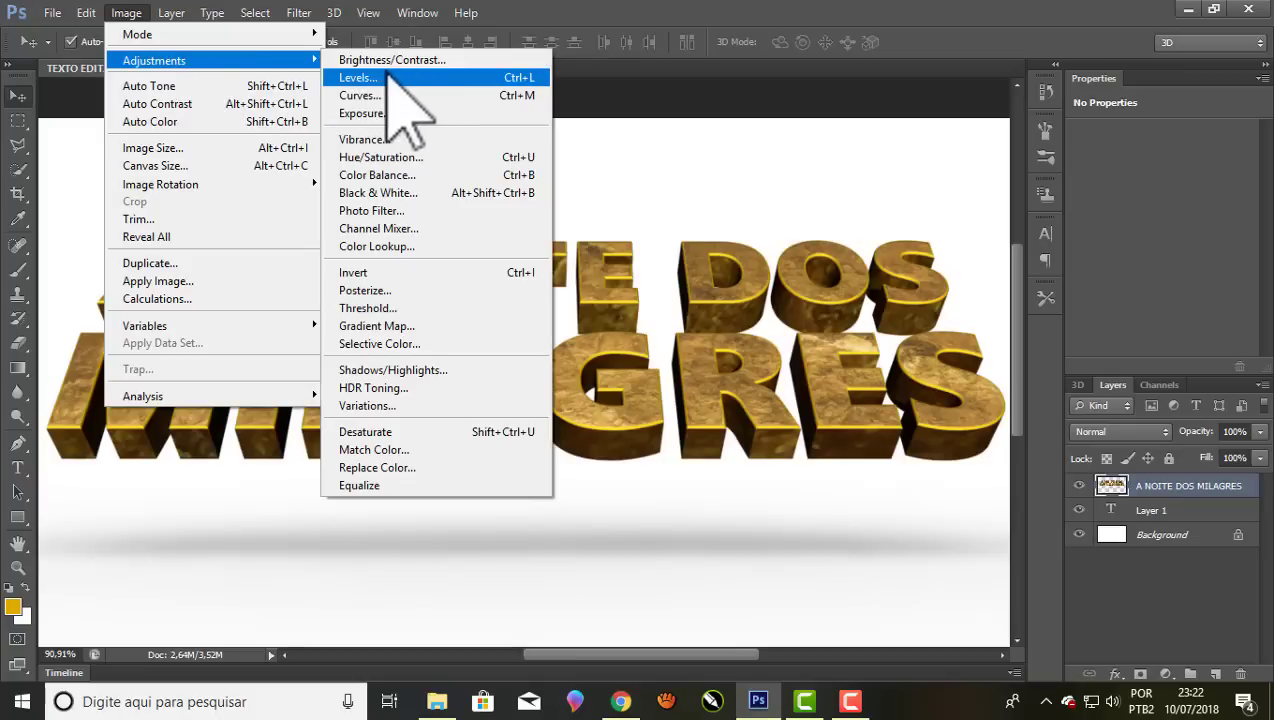
{"action": "left_click", "coordinate": [372, 80]}
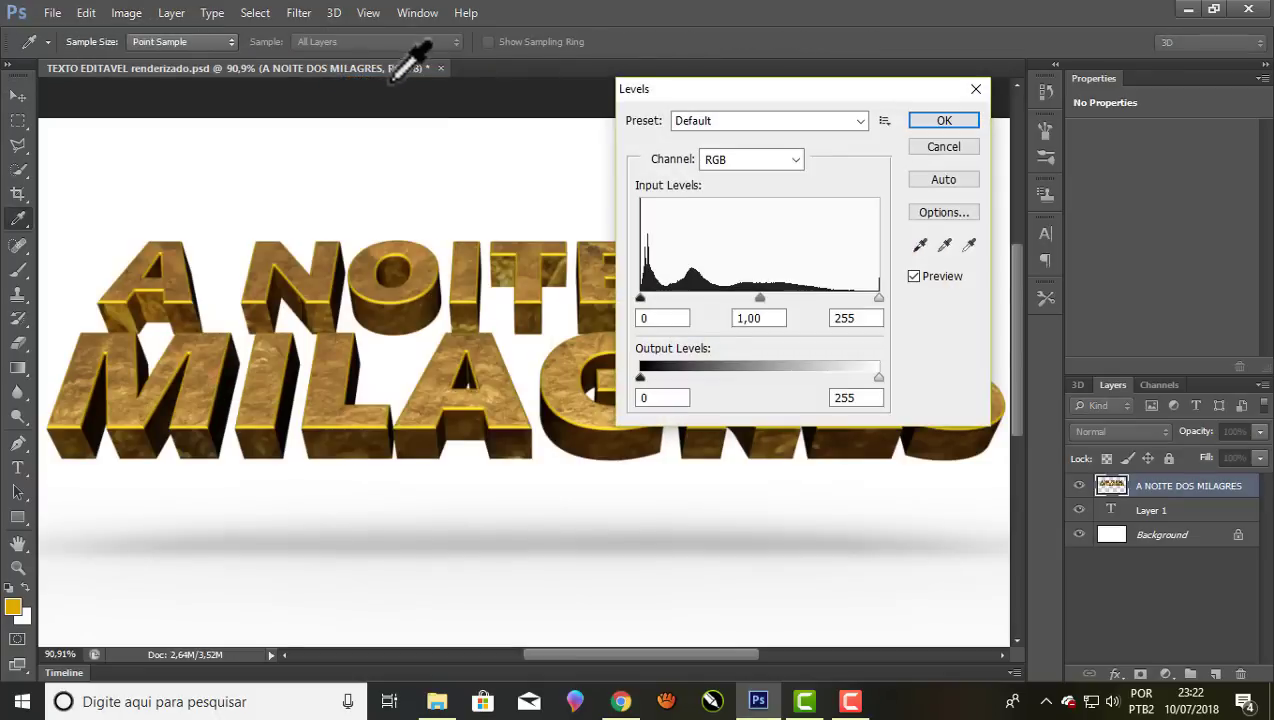
{"action": "left_click_drag", "start_coordinate": [714, 89], "coordinate": [951, 52]}
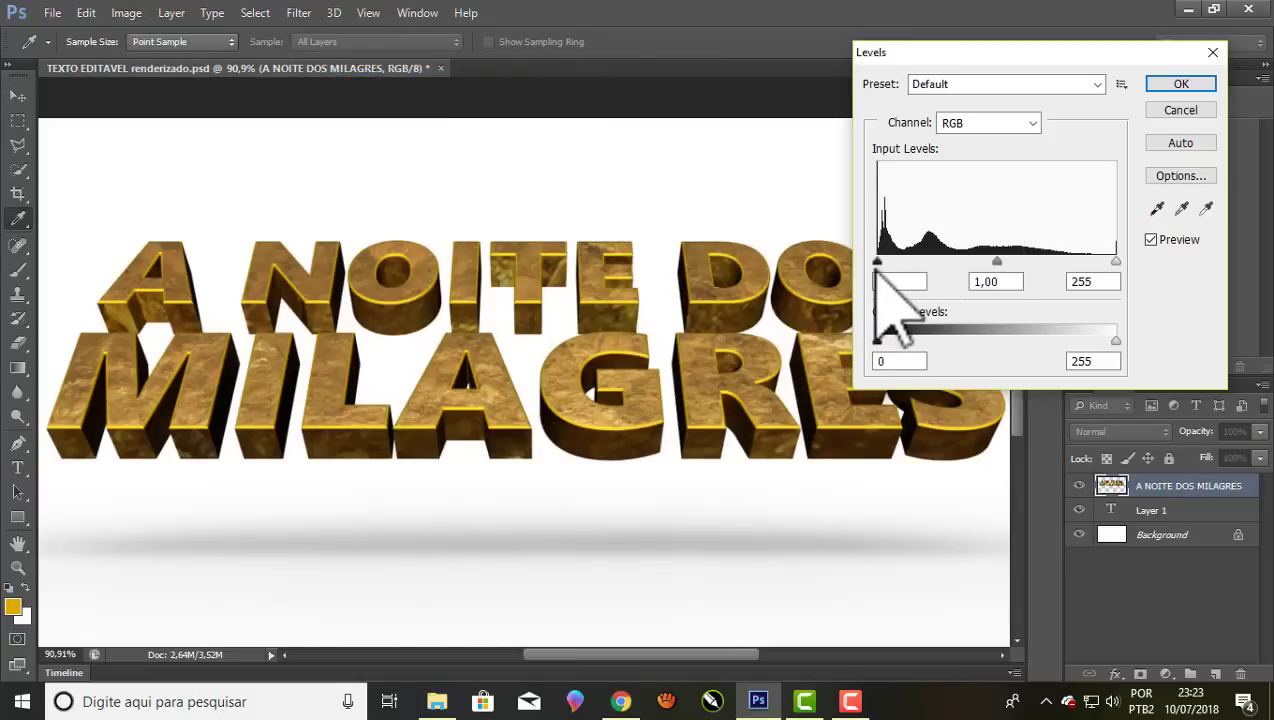
{"action": "left_click_drag", "start_coordinate": [878, 263], "coordinate": [908, 267]}
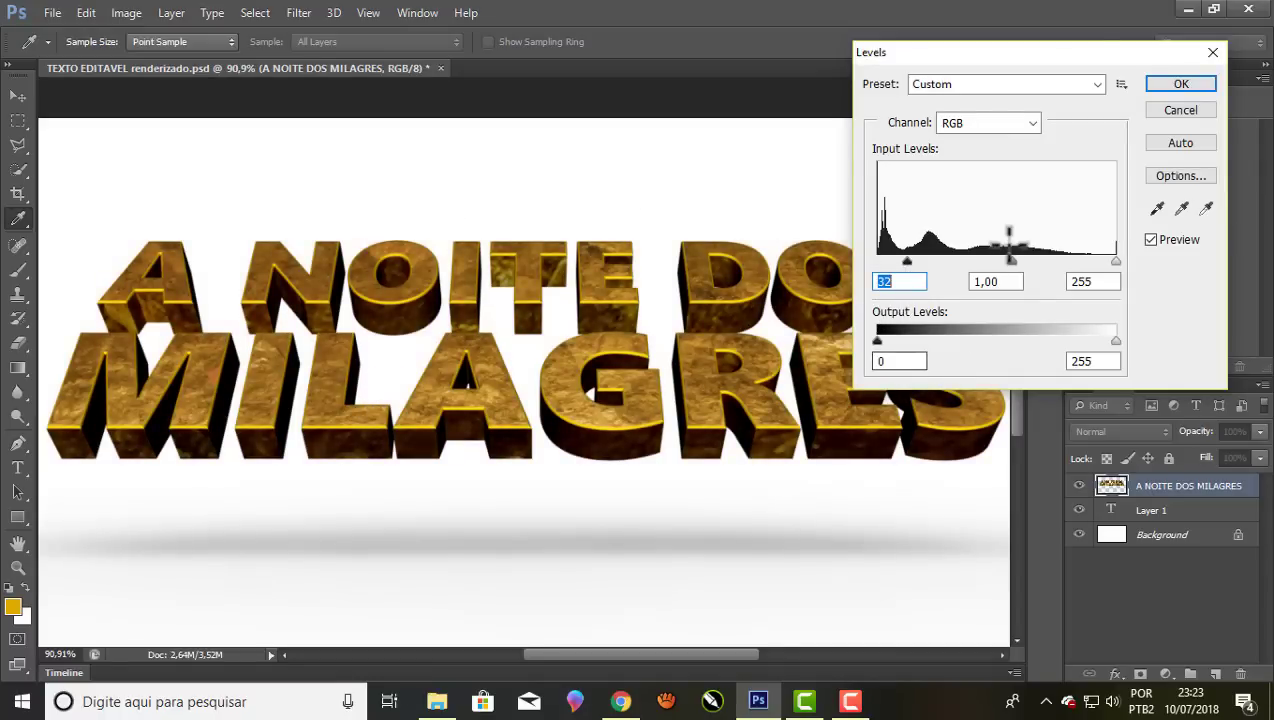
{"action": "left_click_drag", "start_coordinate": [1014, 266], "coordinate": [1022, 266]}
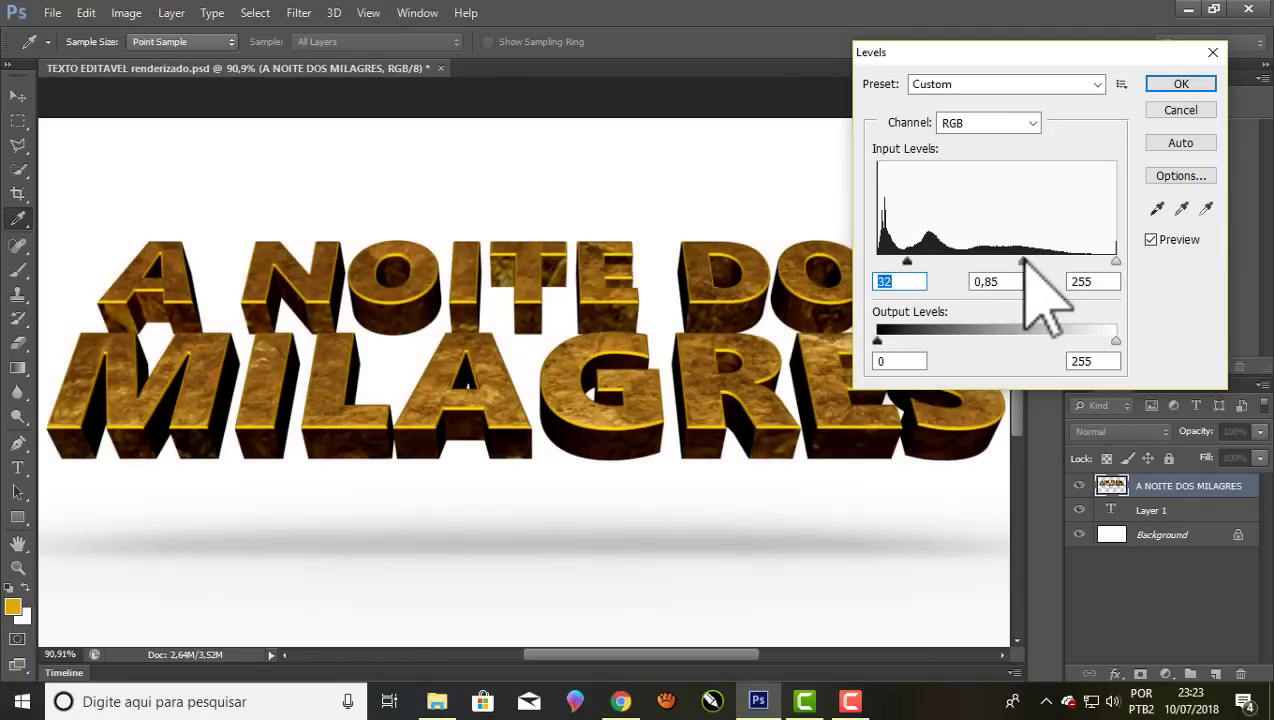
{"action": "left_click_drag", "start_coordinate": [1021, 264], "coordinate": [1021, 264]}
{"action": "left_click_drag", "start_coordinate": [1116, 263], "coordinate": [1096, 263]}
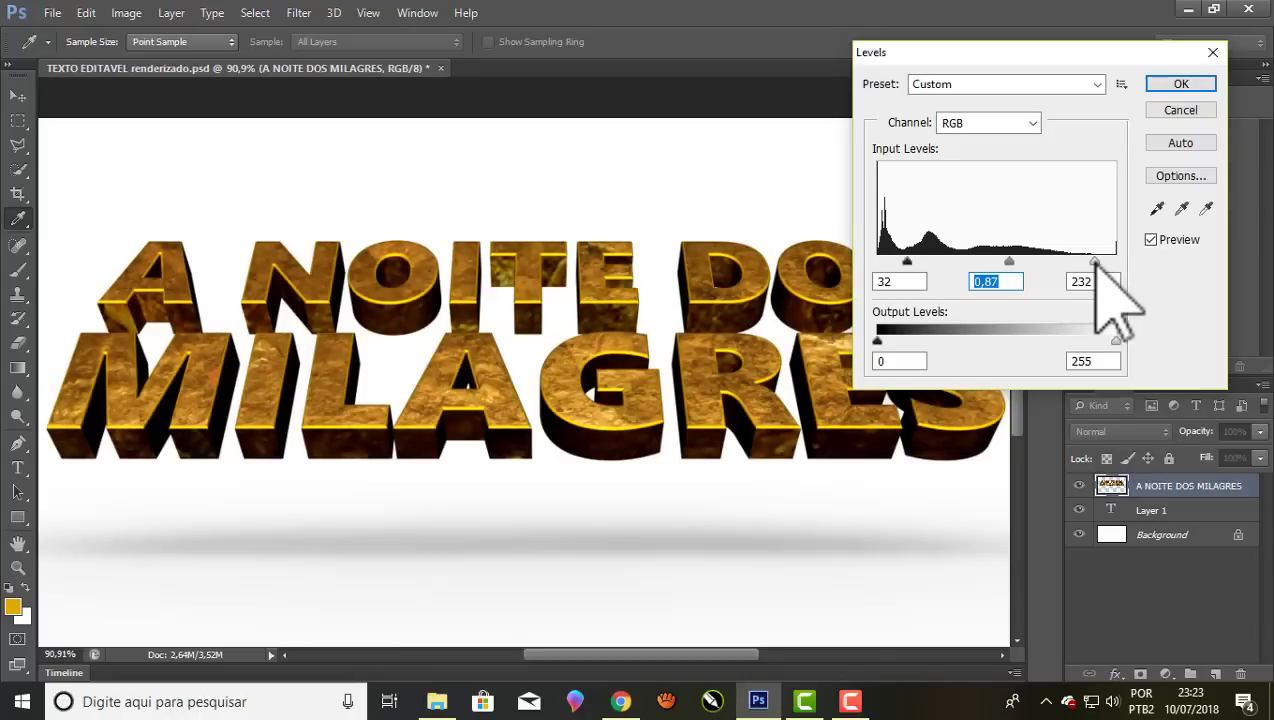
{"action": "left_click_drag", "start_coordinate": [1064, 52], "coordinate": [933, 43]}
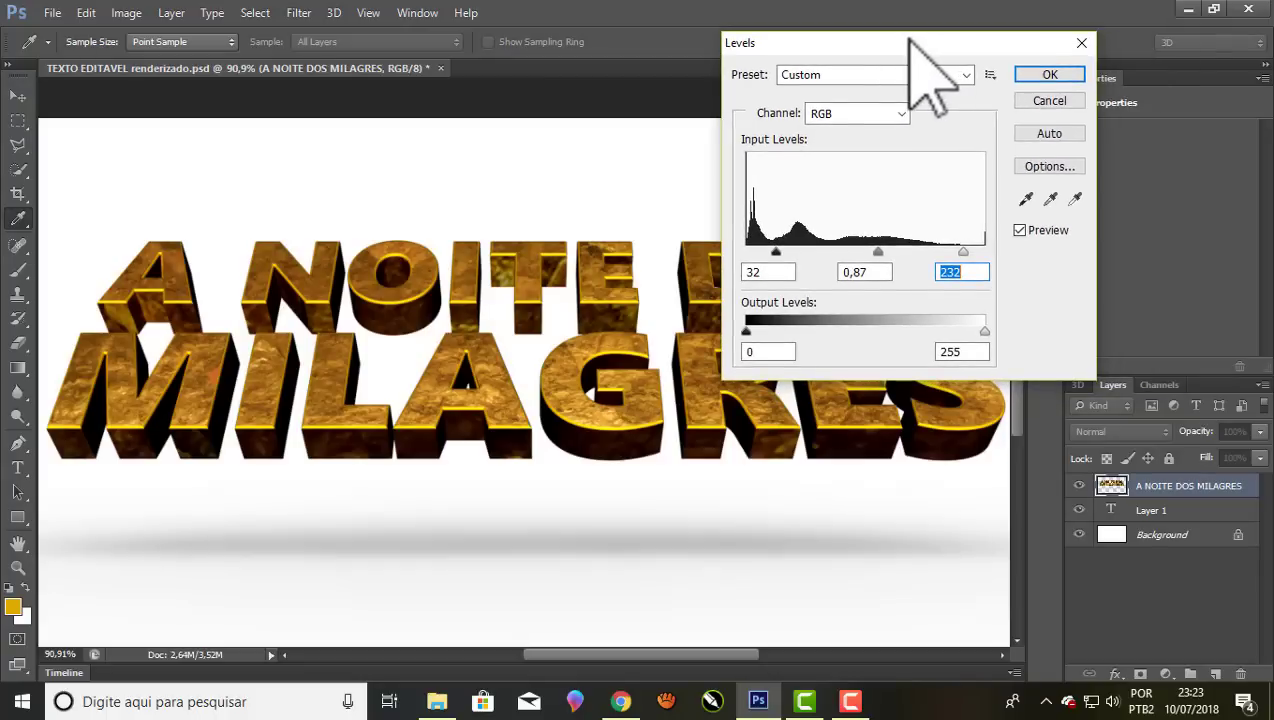
{"action": "left_click", "coordinate": [1050, 75]}
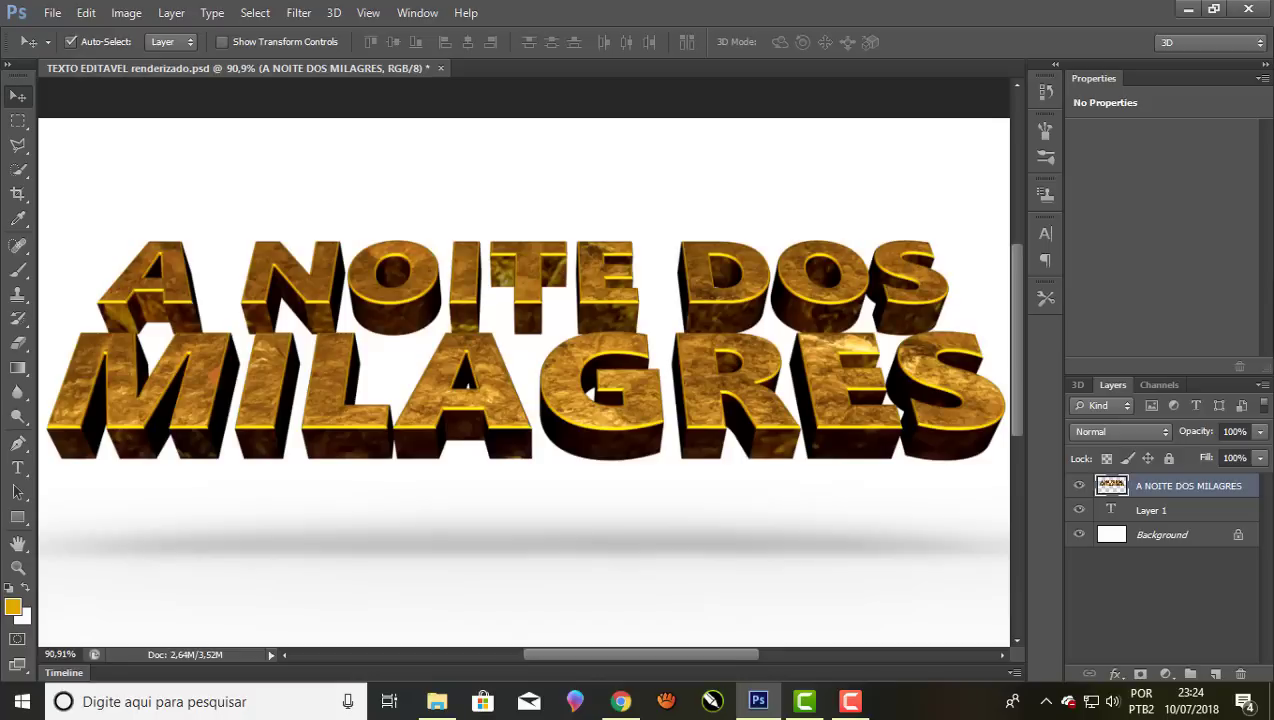
Apply Vibrance +10 and Saturation about +4 to the gold lettering
{"action": "left_click", "coordinate": [126, 13]}
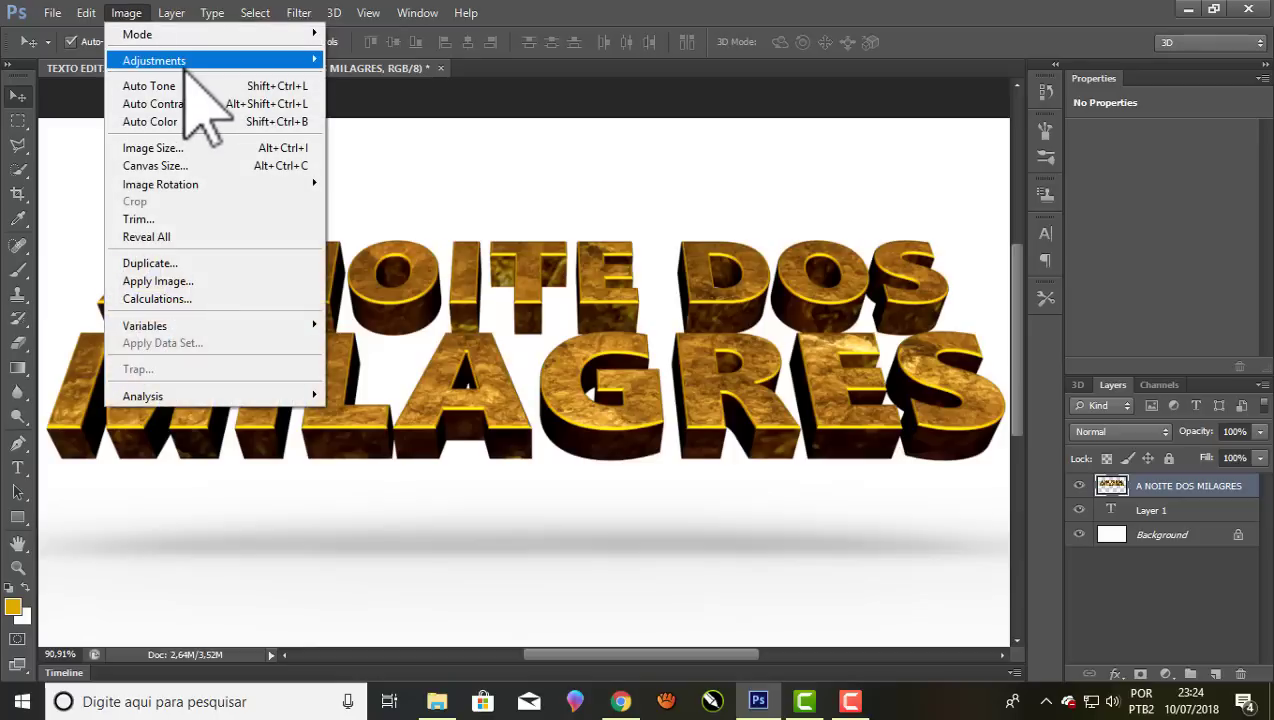
{"action": "mouse_move", "coordinate": [154, 60]}
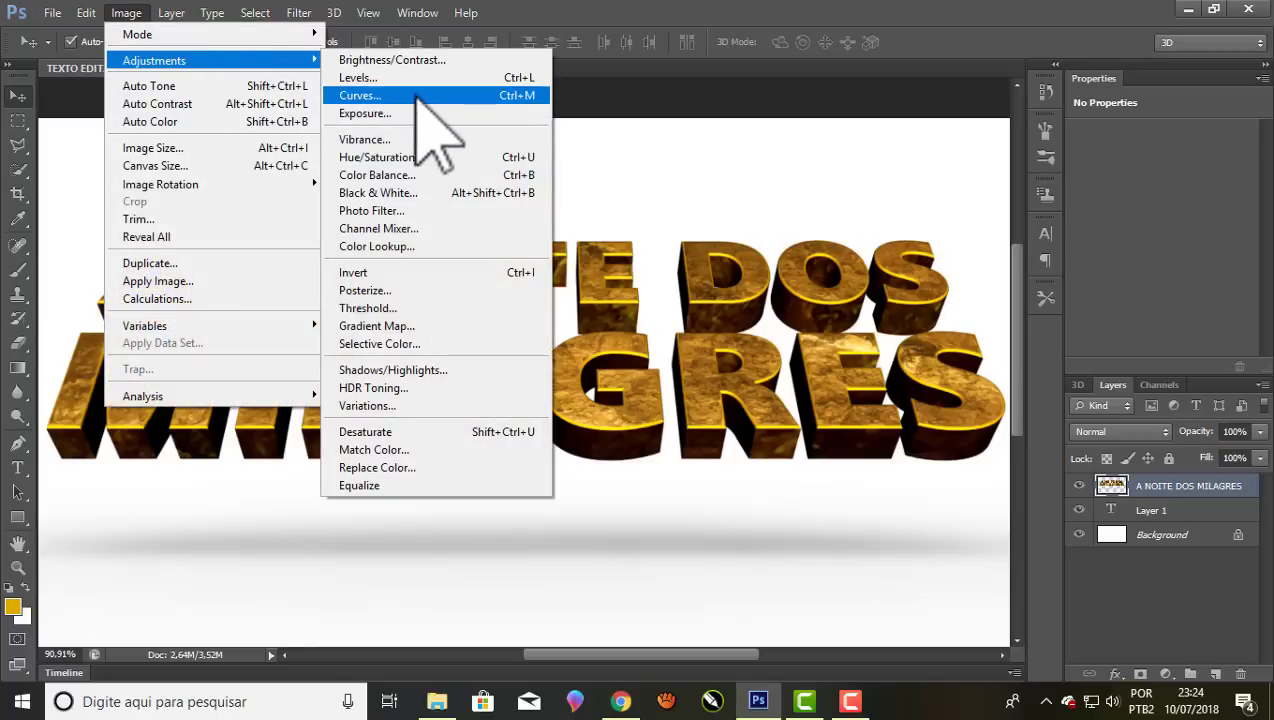
{"action": "left_click", "coordinate": [372, 139]}
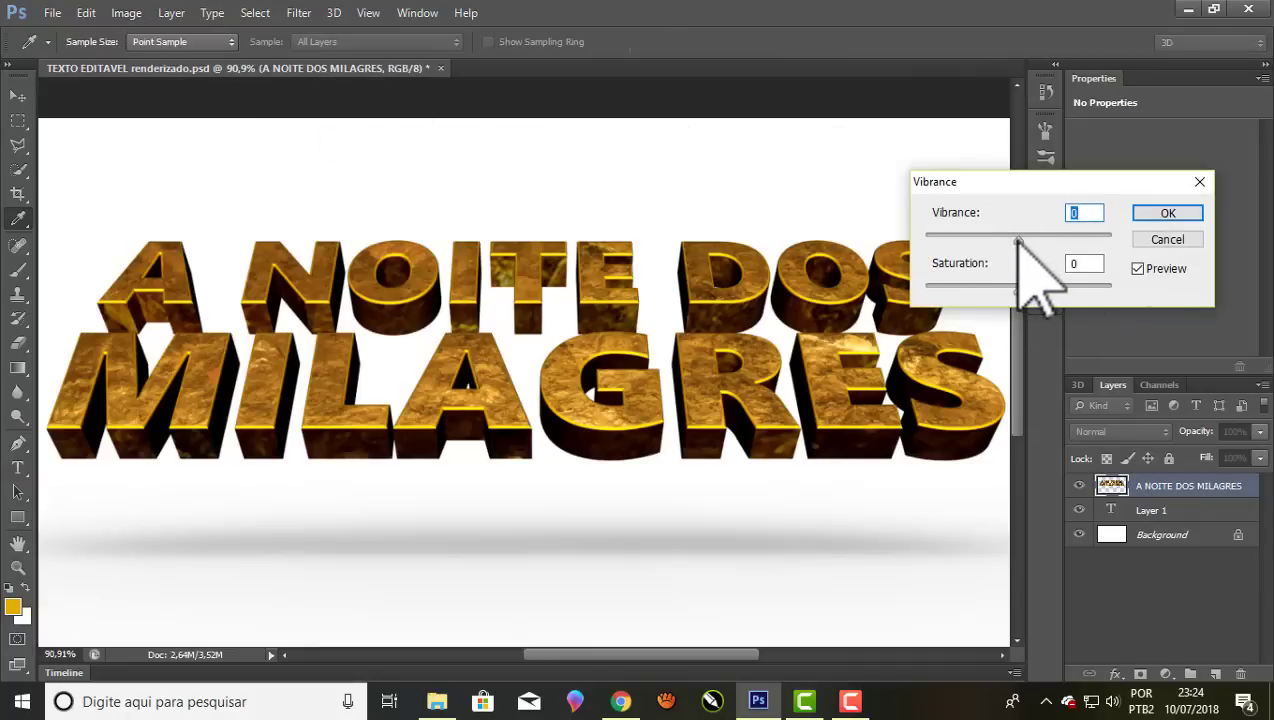
{"action": "left_click_drag", "start_coordinate": [1018, 240], "coordinate": [1019, 237]}
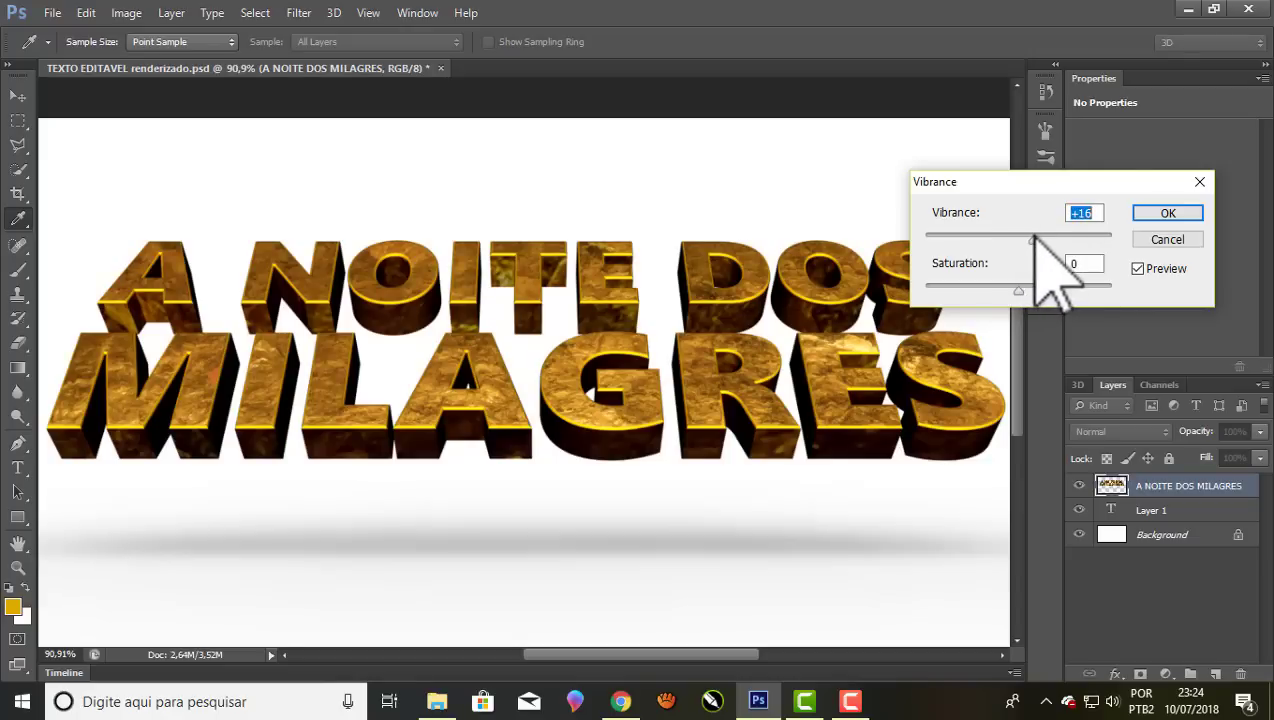
{"action": "mouse_move", "coordinate": [1019, 237]}
{"action": "left_mouse_down"}
{"action": "mouse_move", "coordinate": [990, 240]}
{"action": "mouse_move", "coordinate": [1029, 237]}
{"action": "left_mouse_up"}
{"action": "left_click_drag", "start_coordinate": [1018, 290], "coordinate": [1021, 293]}
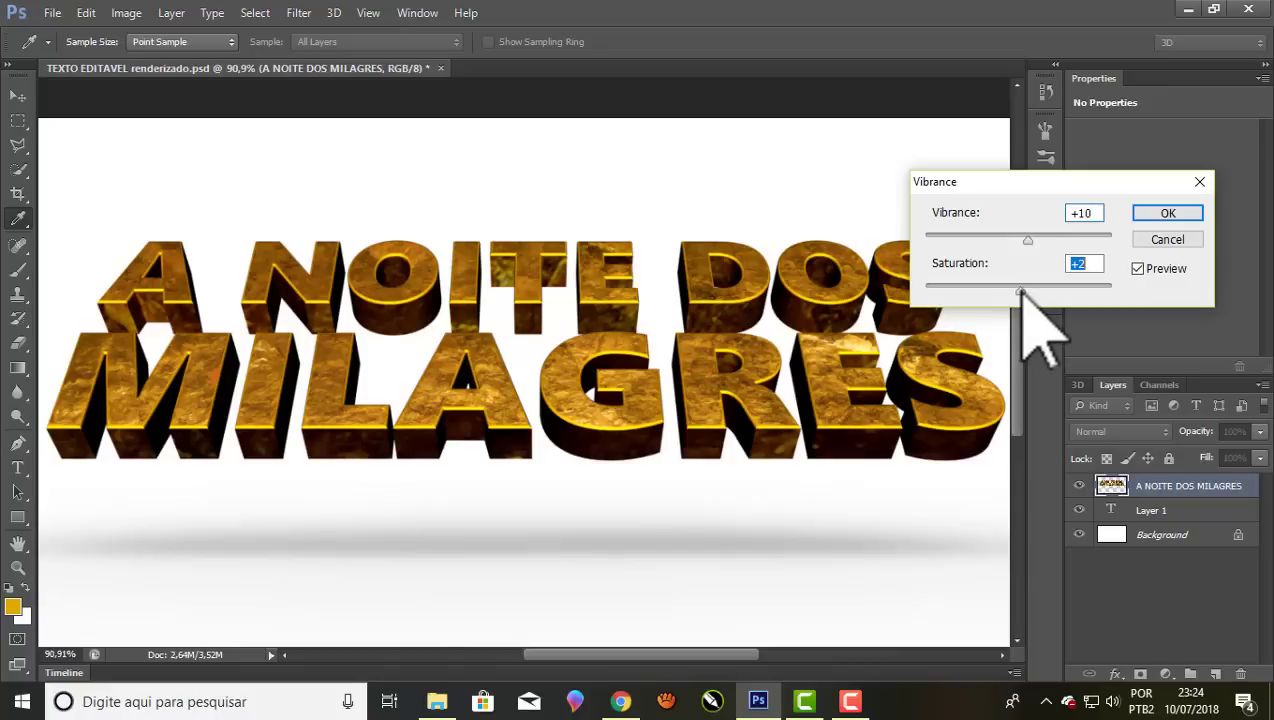
{"action": "left_click_drag", "start_coordinate": [1021, 293], "coordinate": [1024, 293]}
{"action": "mouse_move", "coordinate": [1075, 181]}
{"action": "left_mouse_down"}
{"action": "mouse_move", "coordinate": [948, 32]}
{"action": "mouse_move", "coordinate": [930, 32]}
{"action": "left_mouse_up"}
{"action": "left_click", "coordinate": [1021, 64]}
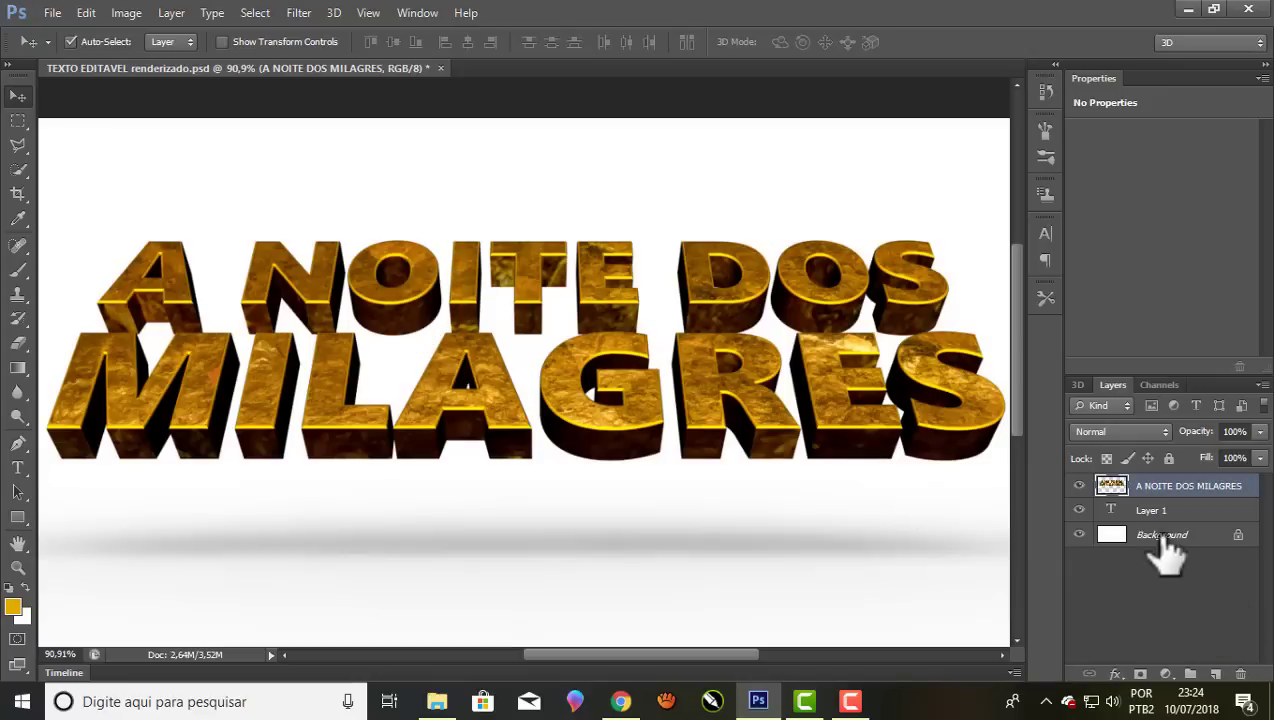
{"action": "left_click", "coordinate": [1205, 542]}
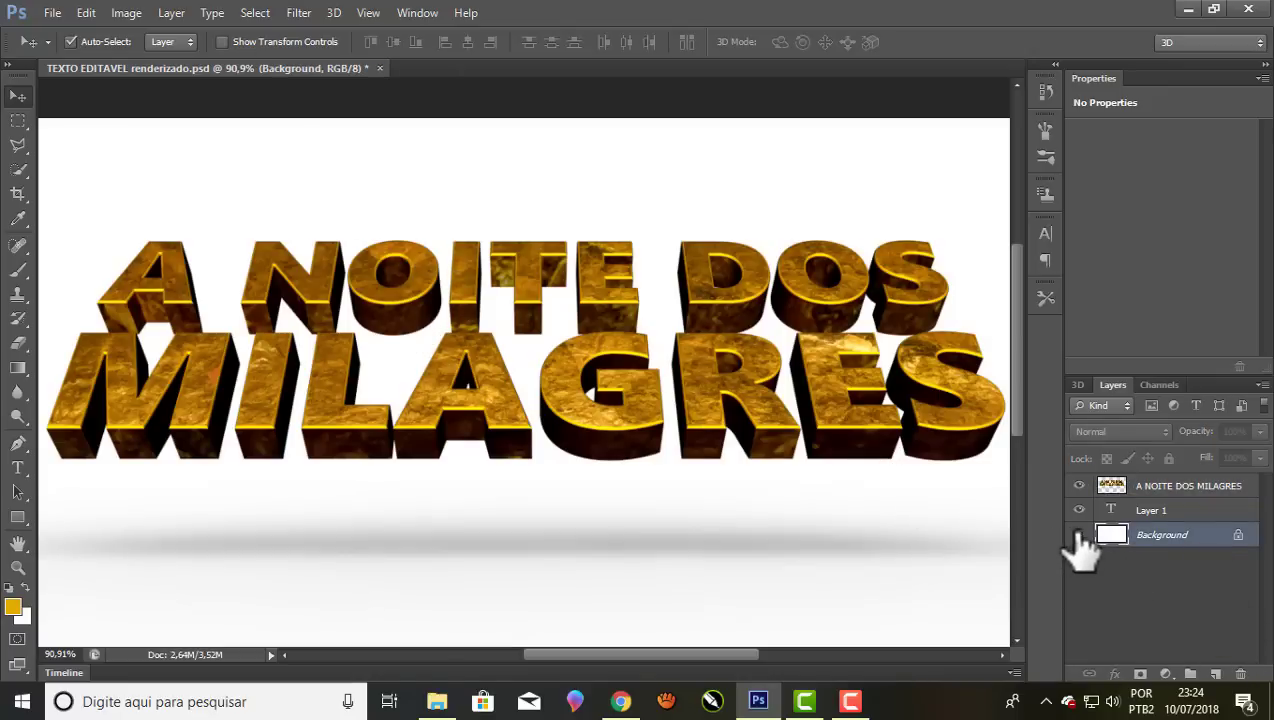
{"action": "left_click", "coordinate": [1241, 674]}
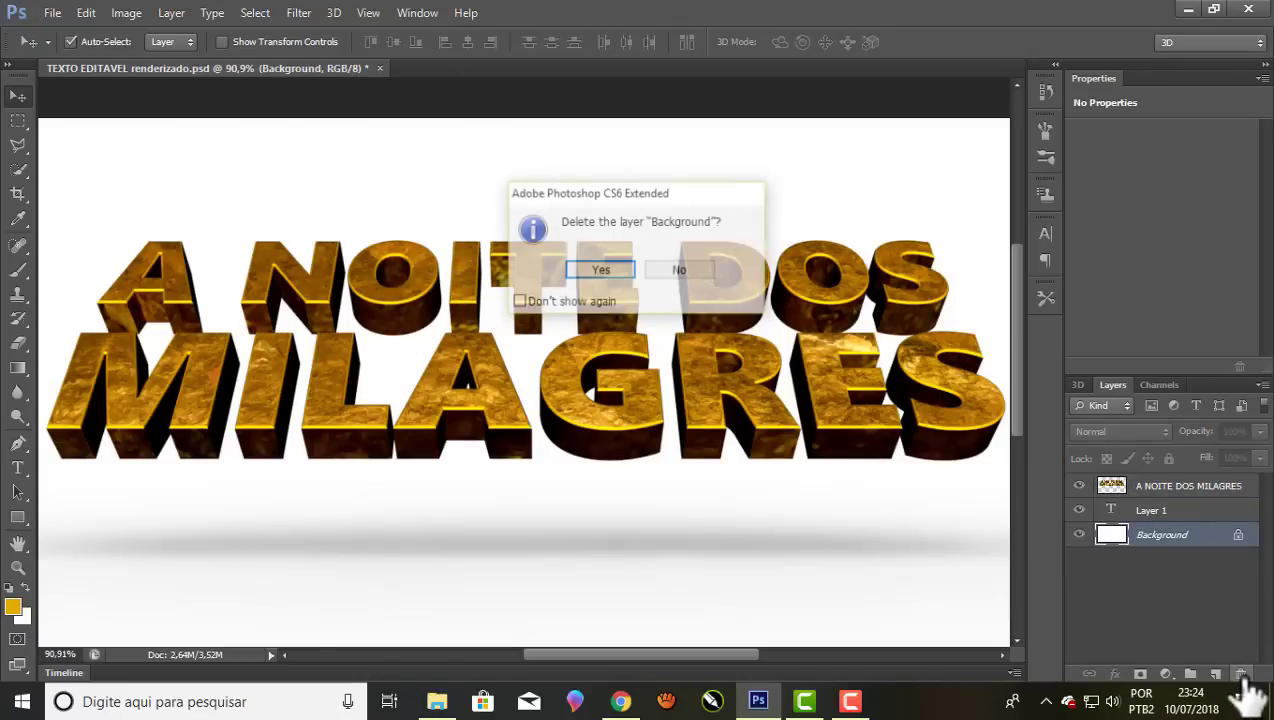
{"action": "left_click", "coordinate": [600, 270]}
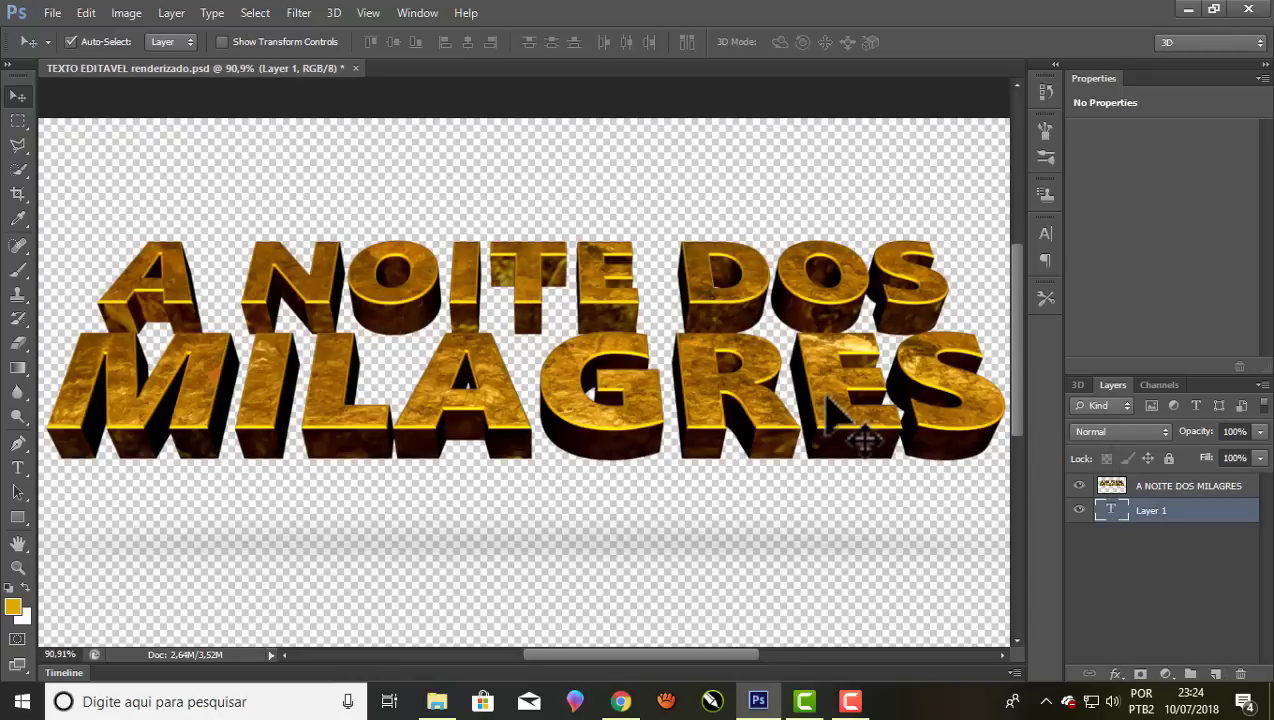
{"action": "scroll", "coordinate": [597, 441], "scroll_direction": "down", "scroll_amount": 2}
{"action": "scroll", "coordinate": [427, 156], "scroll_direction": "up", "scroll_amount": 1}
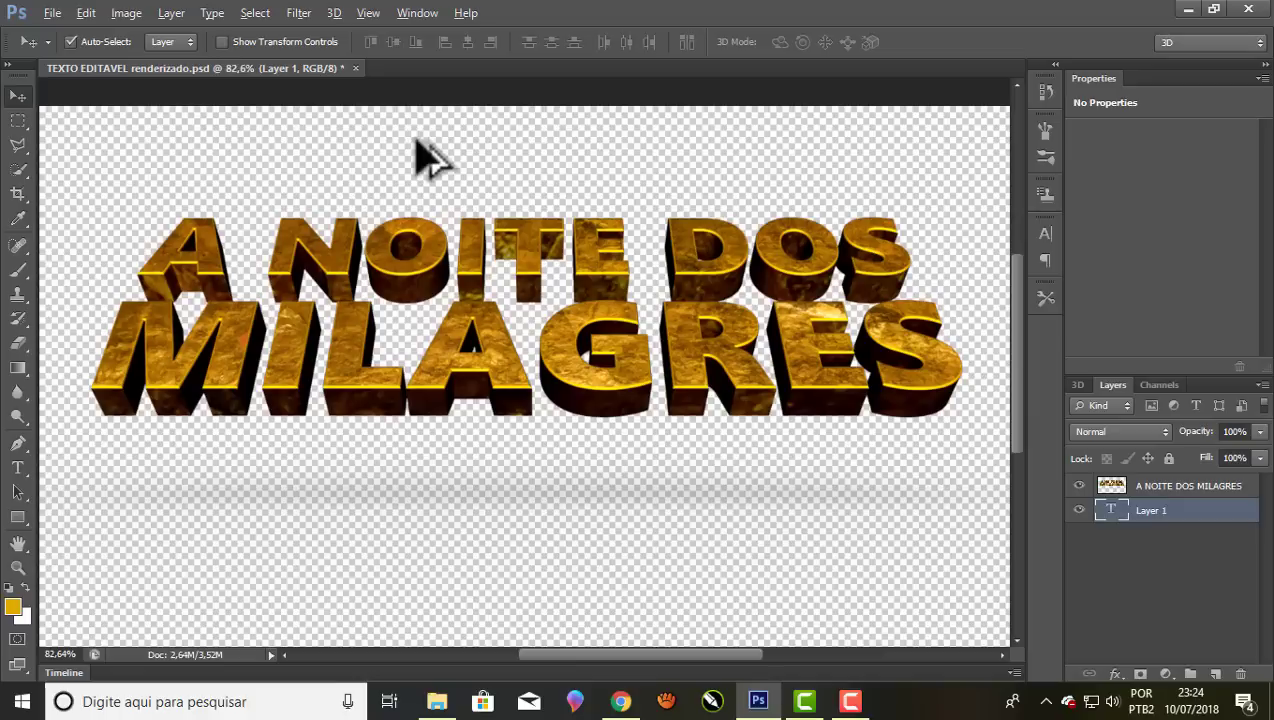
{"action": "left_click", "coordinate": [50, 13]}
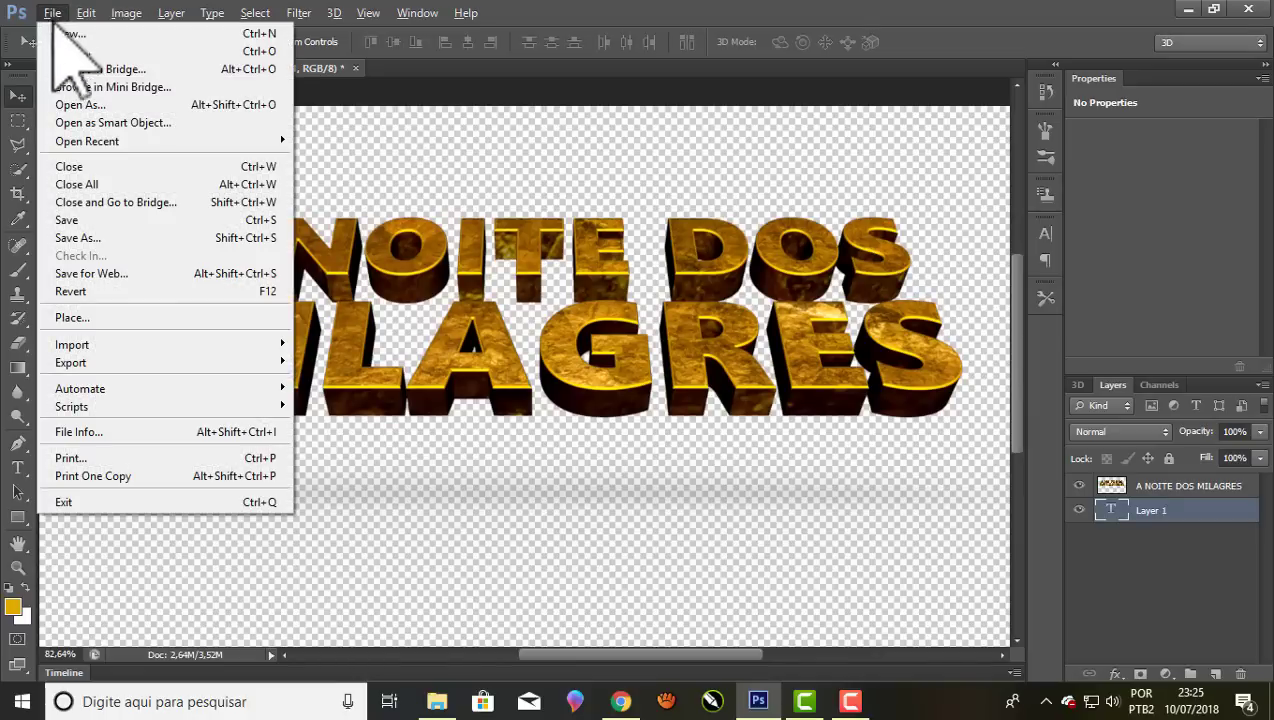
{"action": "left_click", "coordinate": [87, 221]}
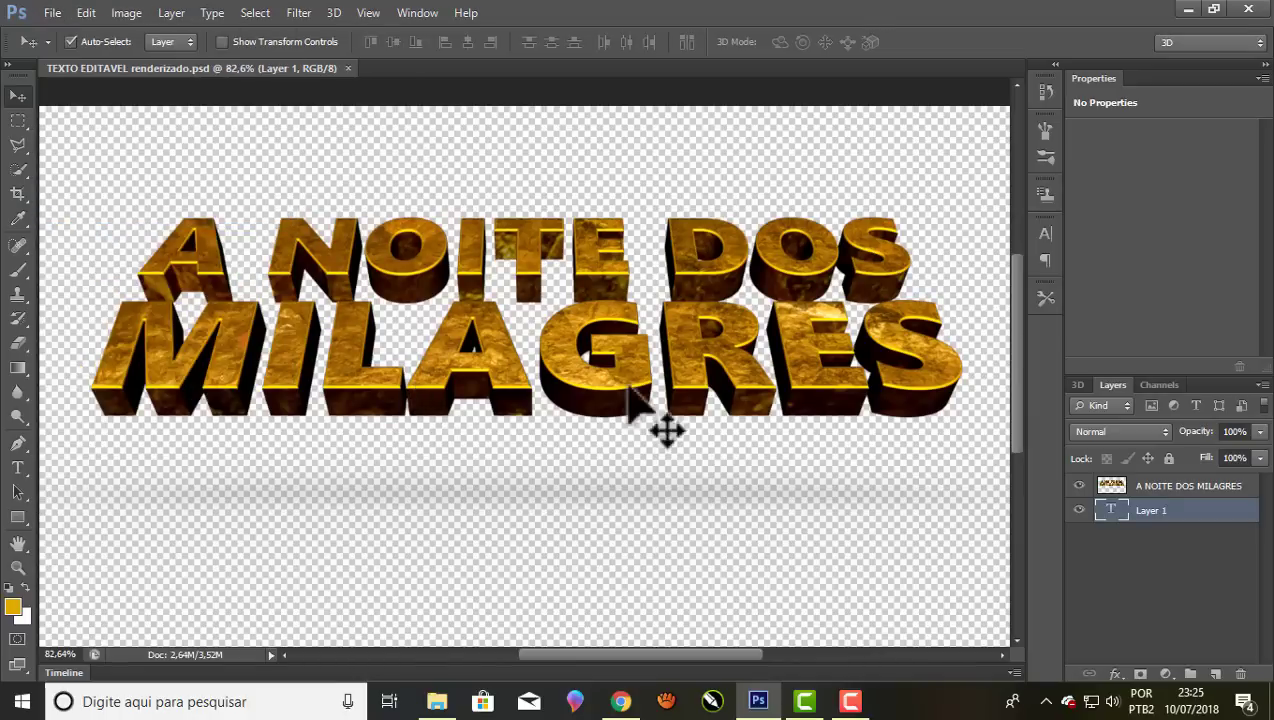
{"action": "scroll", "coordinate": [620, 395], "scroll_direction": "down", "scroll_amount": 4}
{"action": "scroll", "coordinate": [466, 140], "scroll_direction": "up", "scroll_amount": 2}
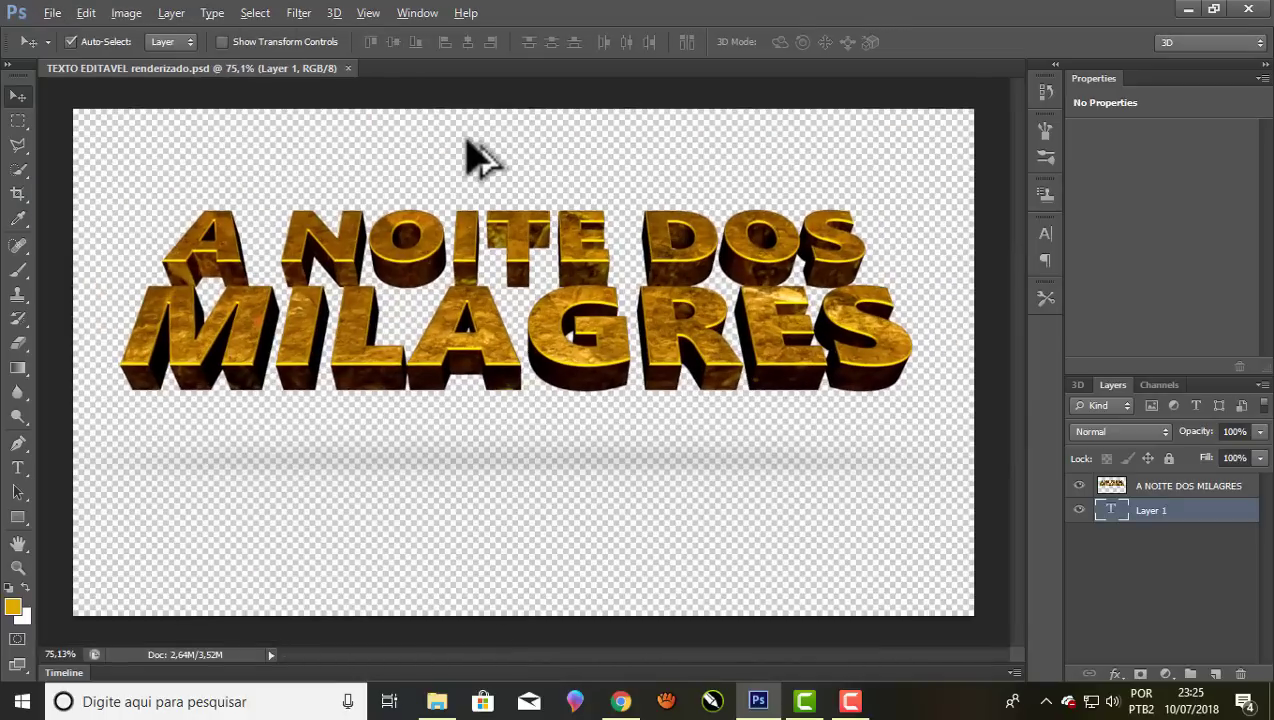
{"action": "scroll", "coordinate": [468, 142], "scroll_direction": "up", "scroll_amount": 1}
{"action": "scroll", "coordinate": [470, 143], "scroll_direction": "up", "scroll_amount": 1}
{"action": "scroll", "coordinate": [474, 145], "scroll_direction": "up", "scroll_amount": 1}
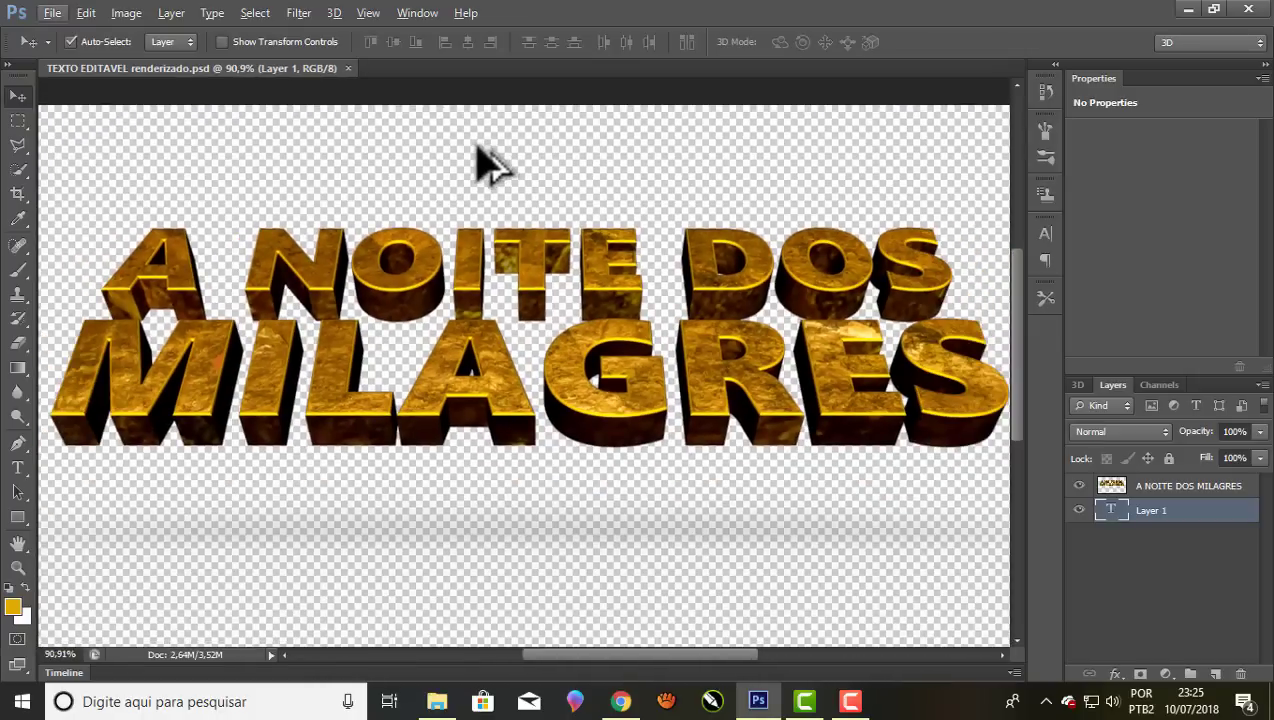
{"action": "scroll", "coordinate": [478, 160], "scroll_direction": "down", "scroll_amount": 1}
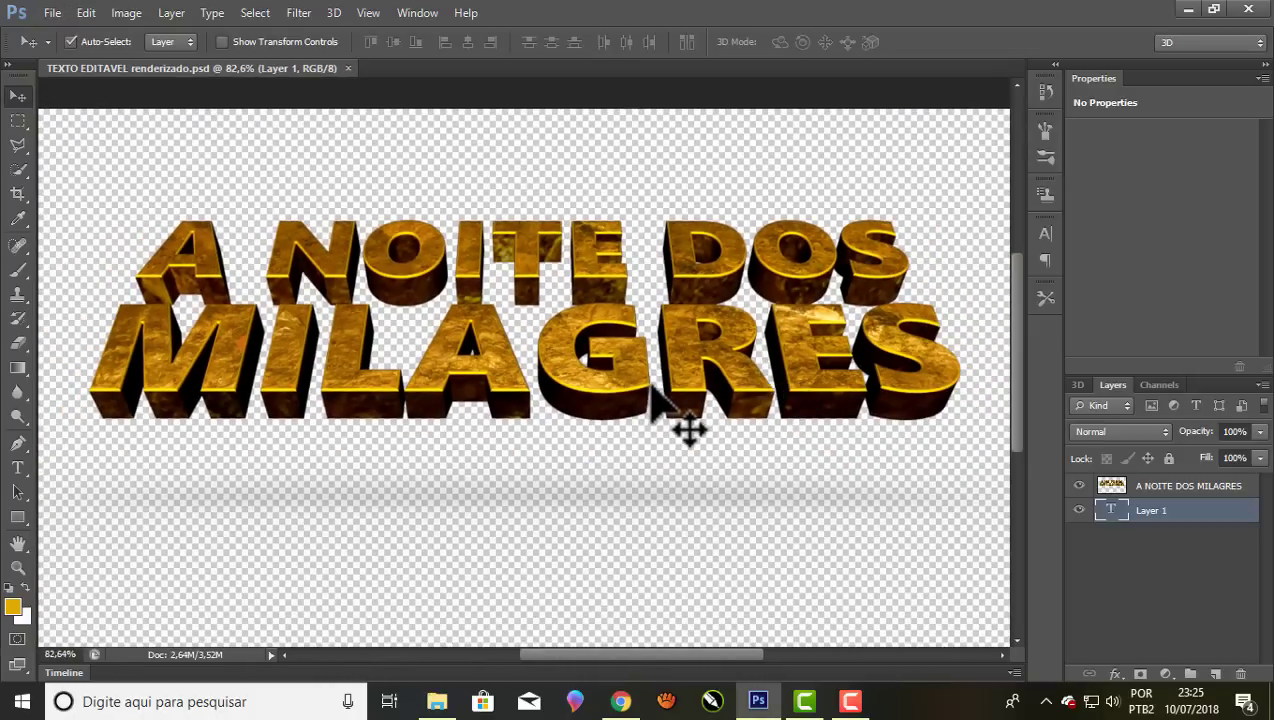
{"action": "scroll", "coordinate": [652, 395], "scroll_direction": "down", "scroll_amount": 1}
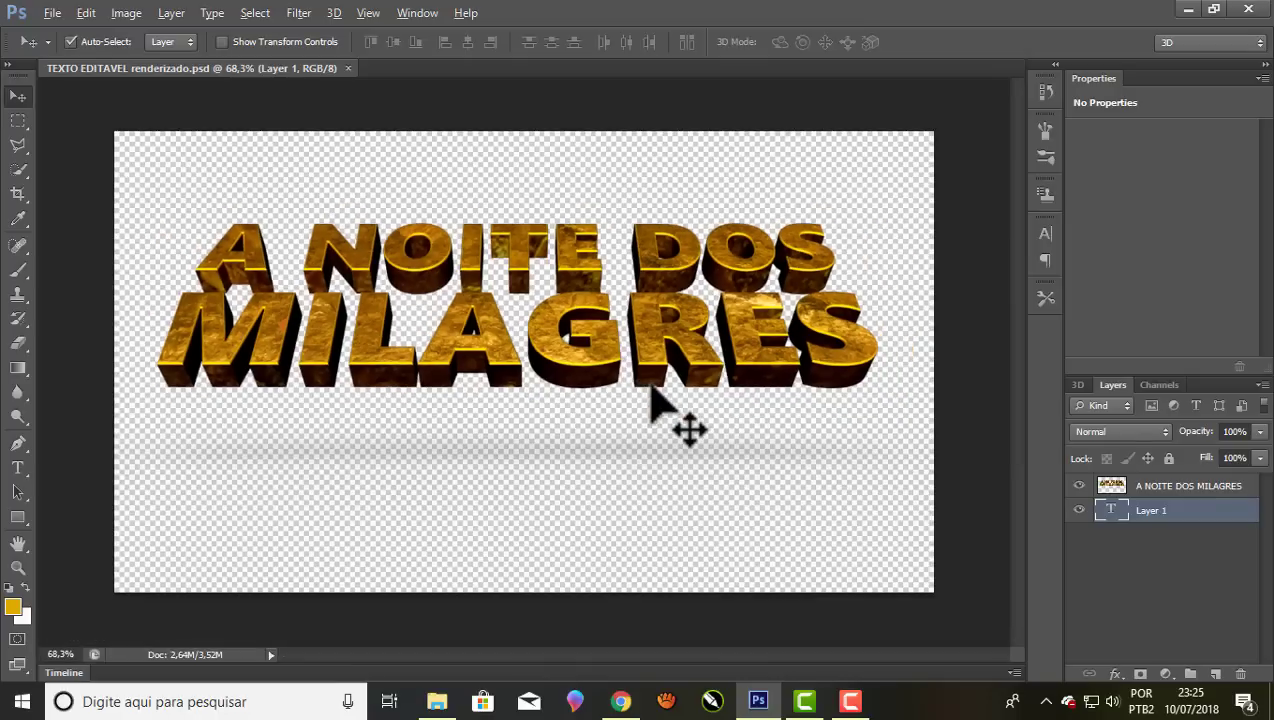
{"action": "scroll", "coordinate": [590, 172], "scroll_direction": "up", "scroll_amount": 1}
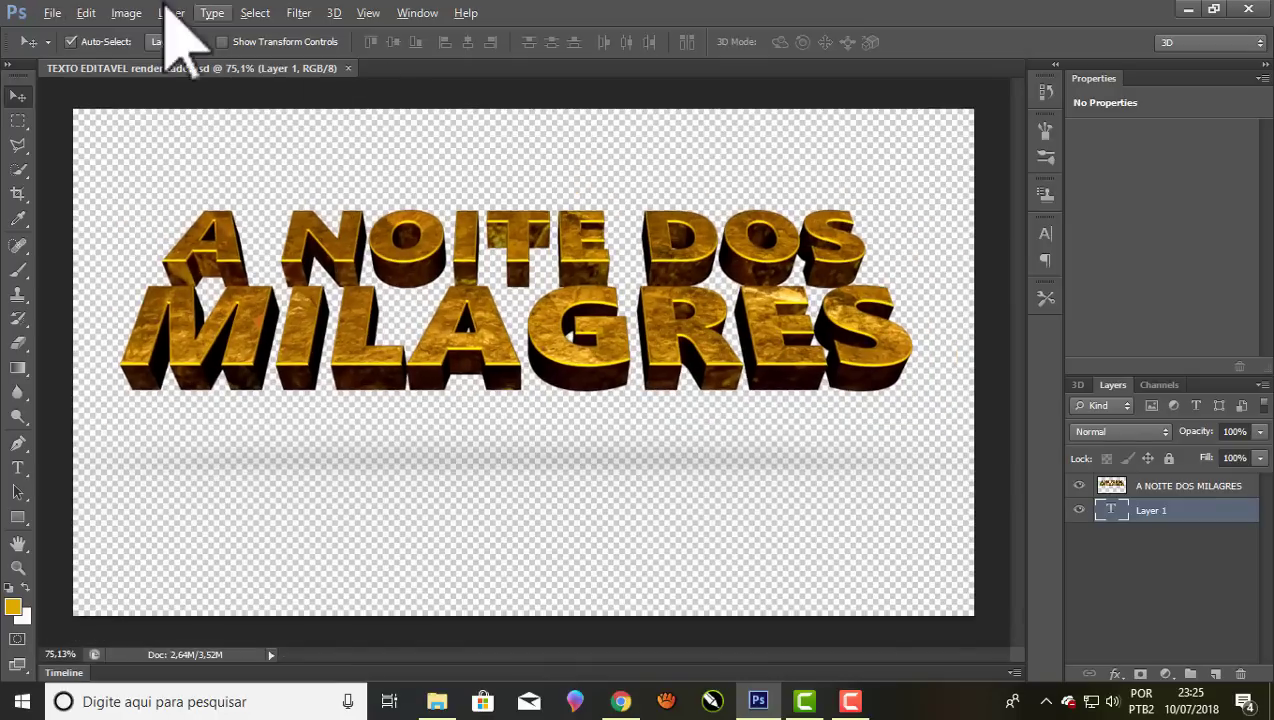
Save a PNG copy of TEXTO EDITAVEL renderizado, accepting the PNG options
{"action": "left_click", "coordinate": [52, 13]}
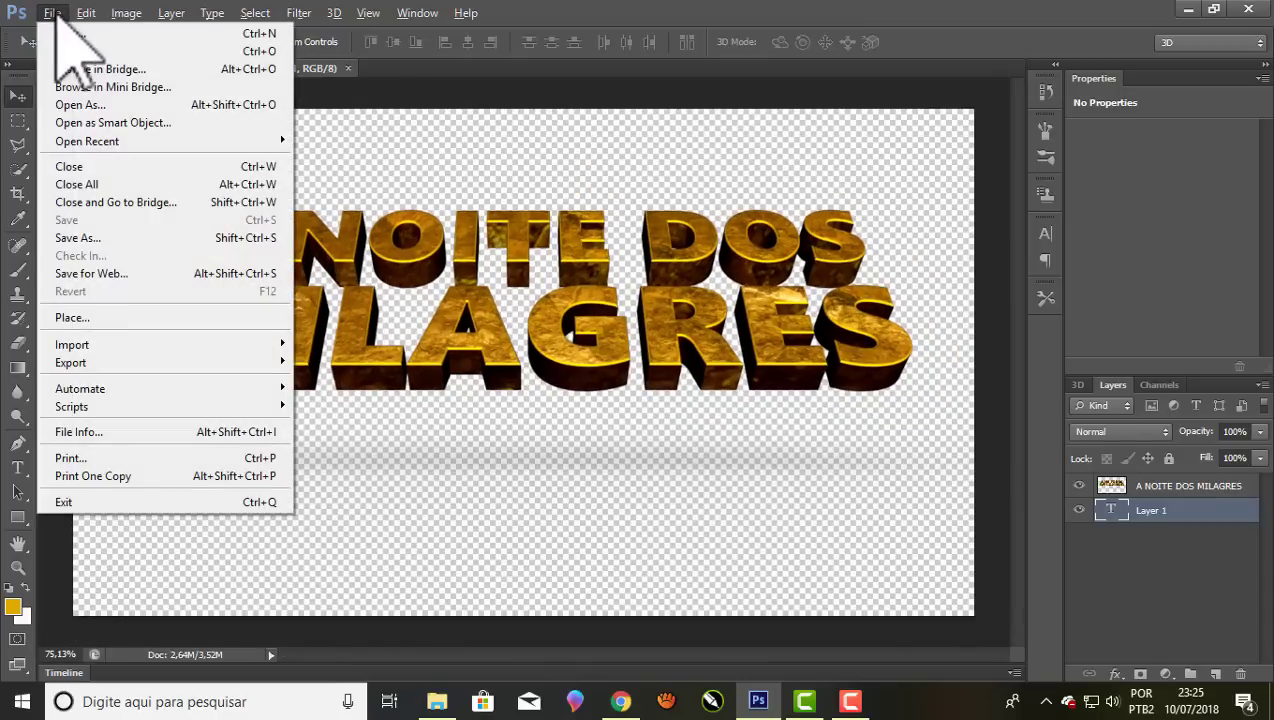
{"action": "left_click", "coordinate": [82, 238]}
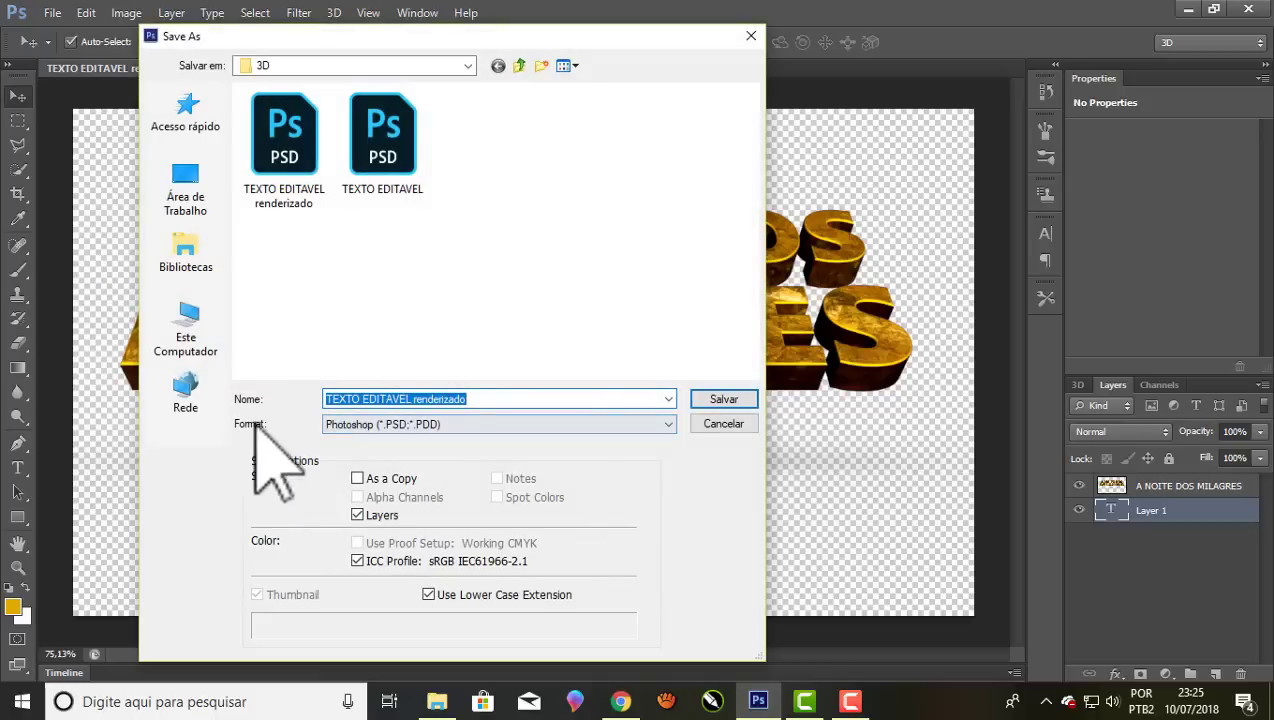
{"action": "left_click", "coordinate": [668, 424]}
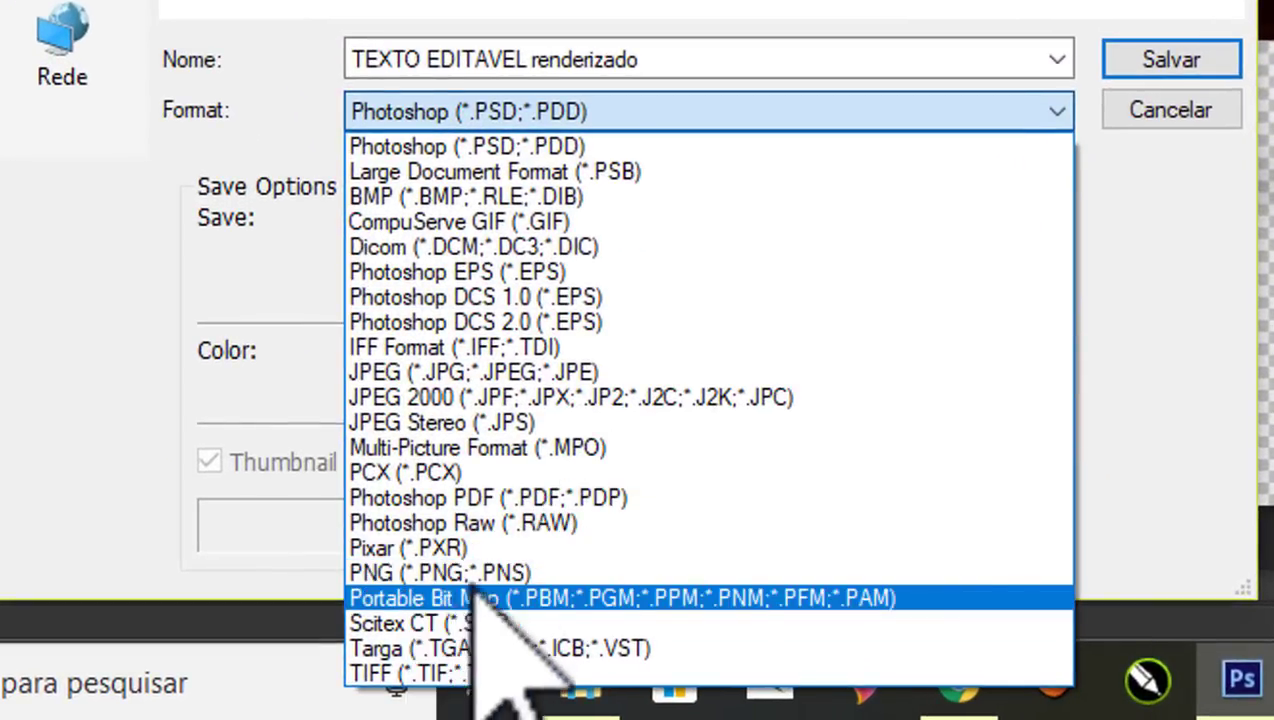
{"action": "left_click", "coordinate": [495, 572]}
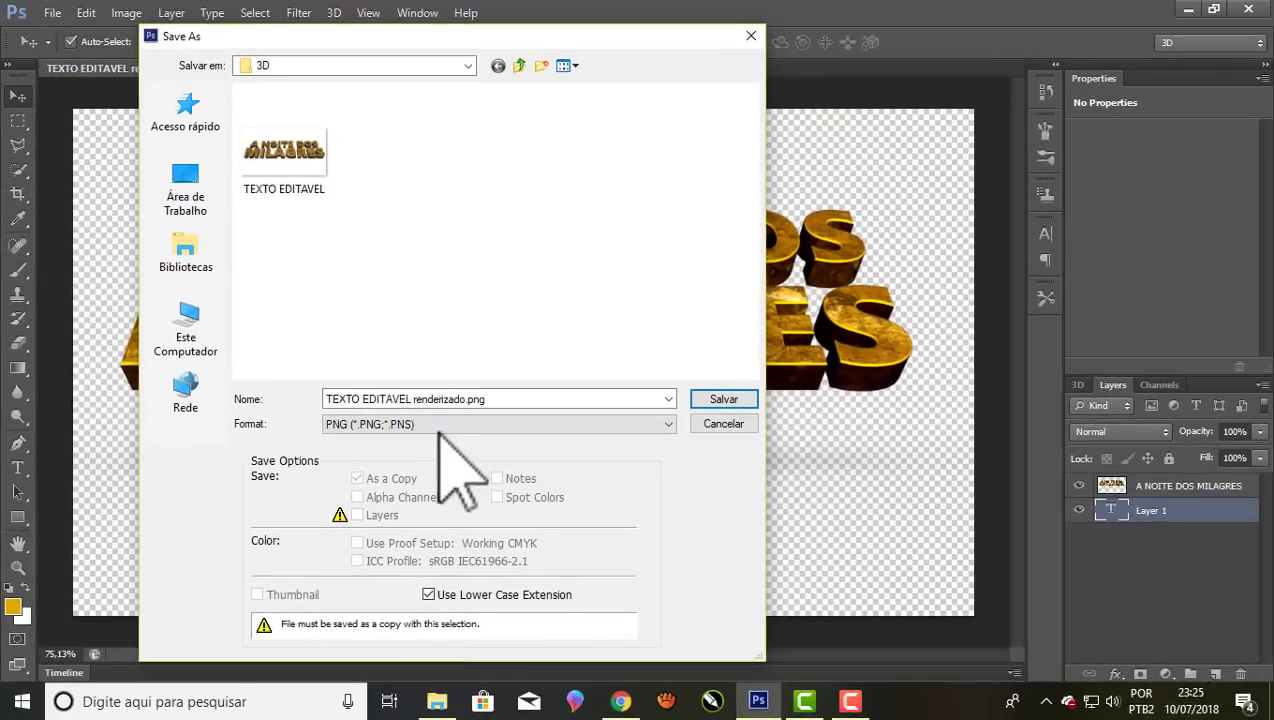
{"action": "left_click", "coordinate": [728, 400]}
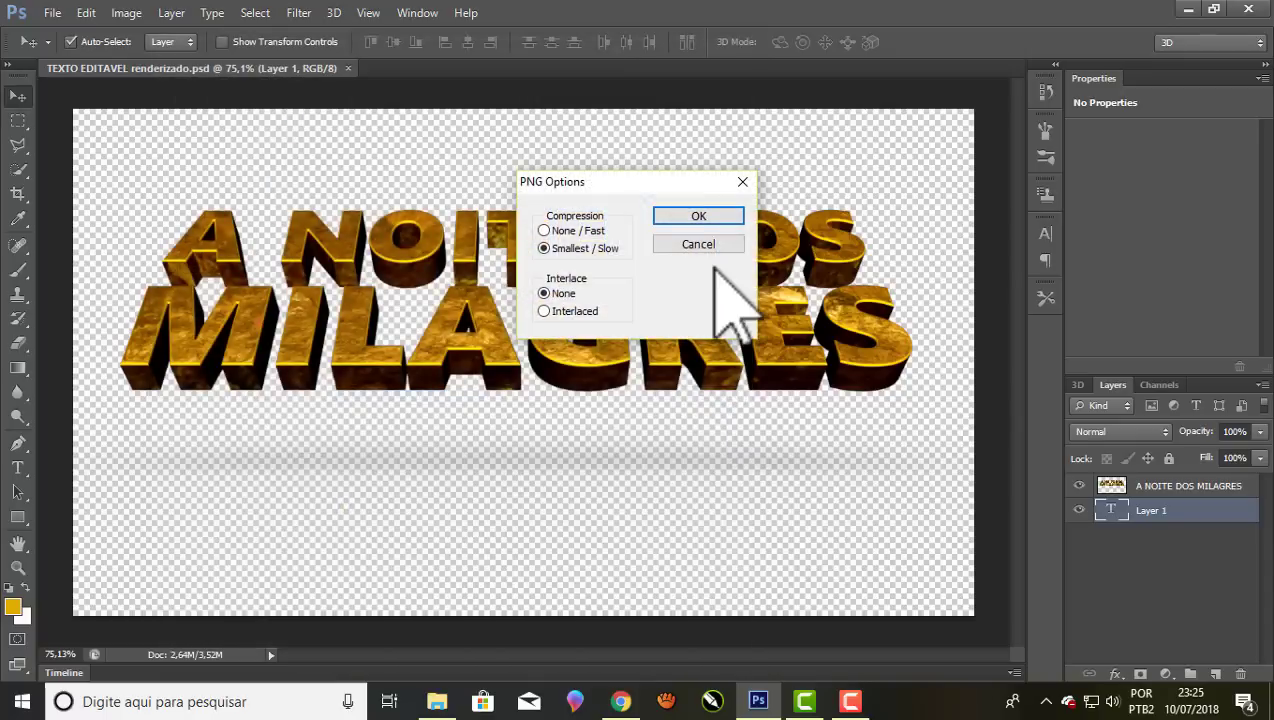
{"action": "left_click", "coordinate": [699, 217]}
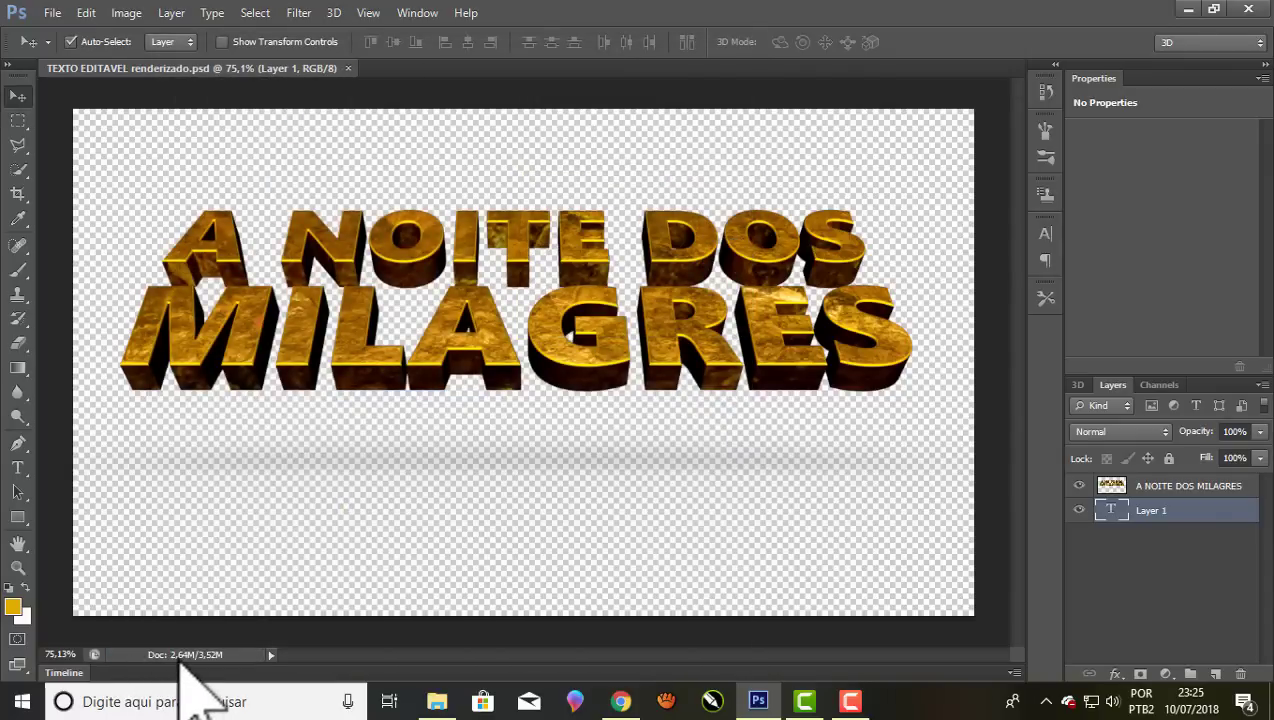
Open the rendered PNG from the 3D folder in Windows Photo Viewer
{"action": "left_click", "coordinate": [271, 655]}
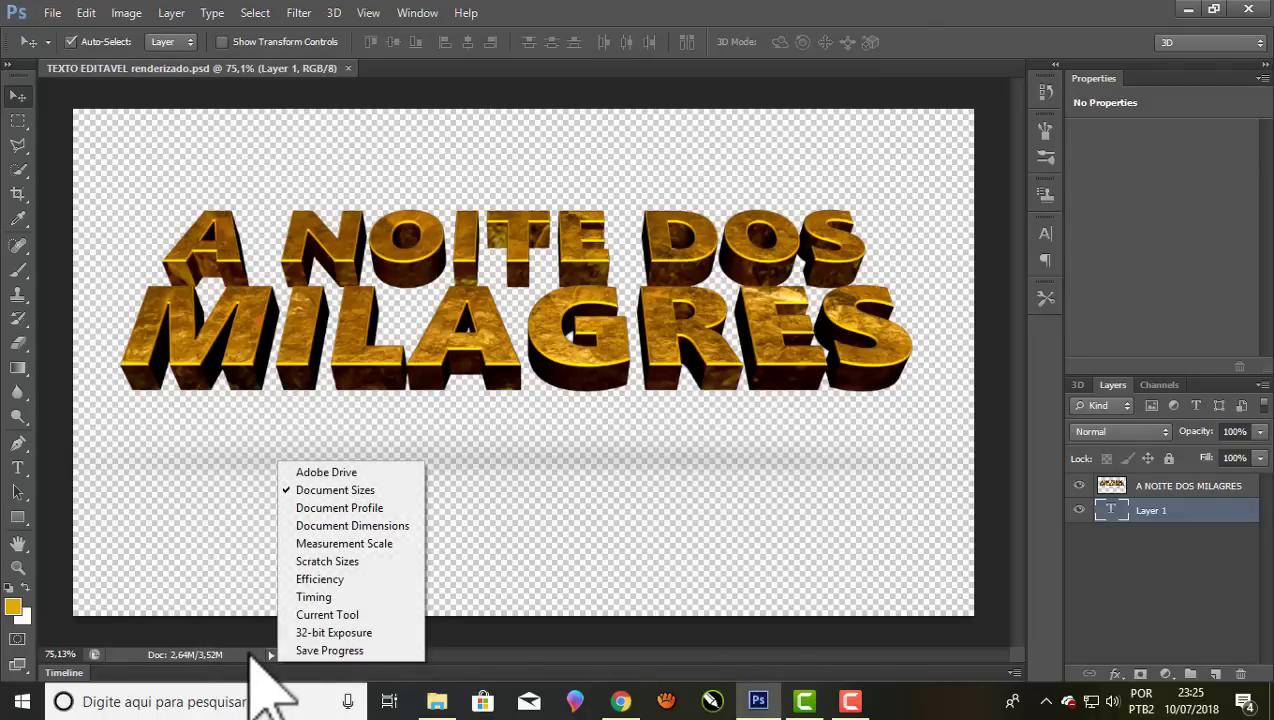
{"action": "left_click", "coordinate": [437, 701]}
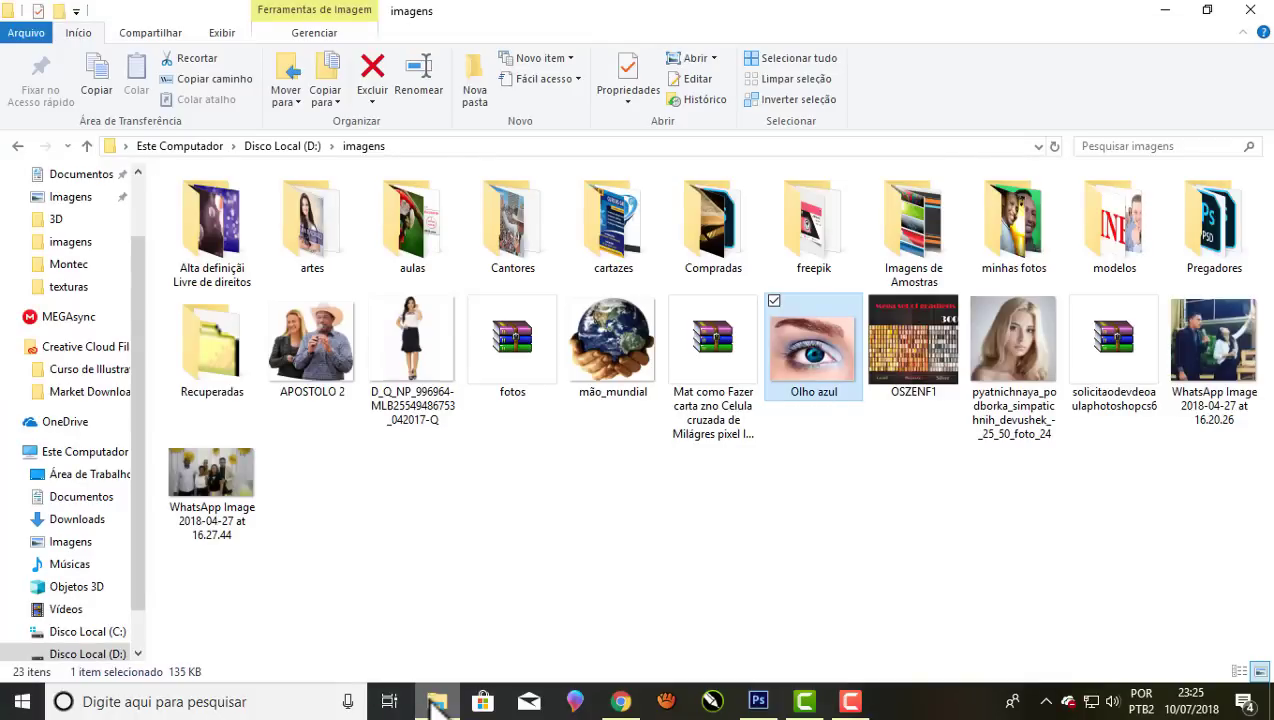
{"action": "left_click", "coordinate": [436, 703]}
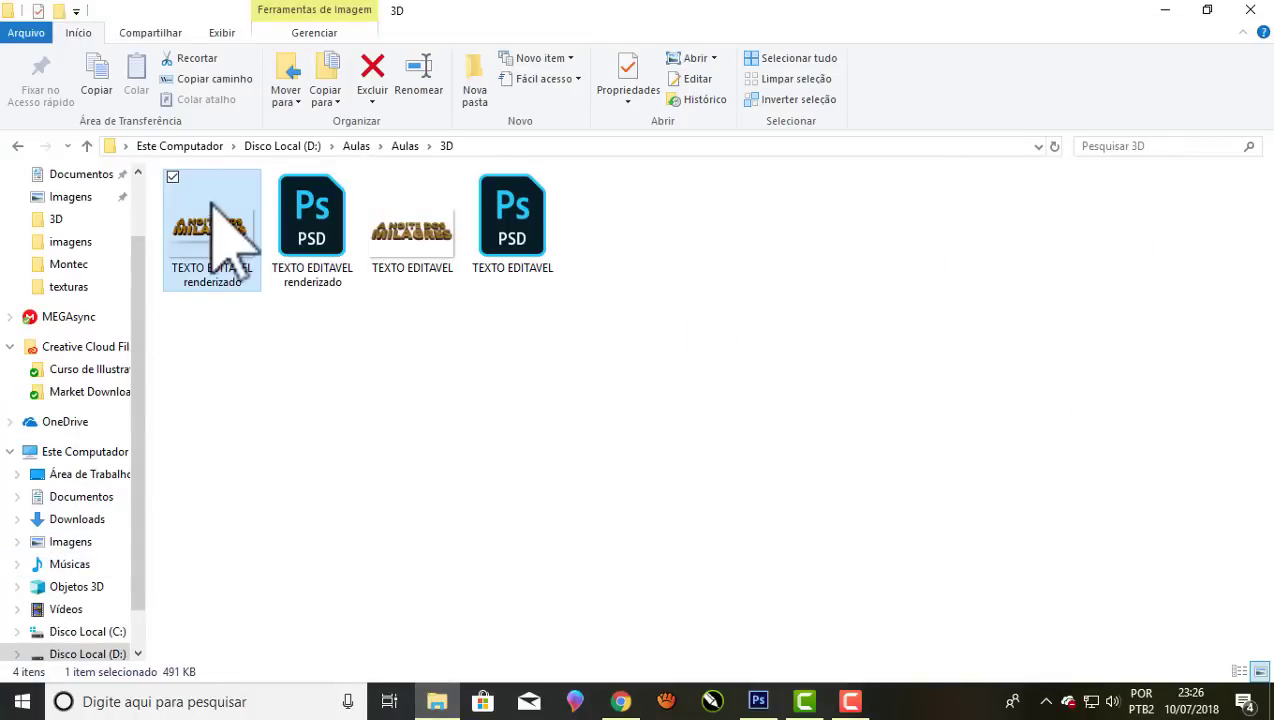
{"action": "double_click", "coordinate": [211, 201]}
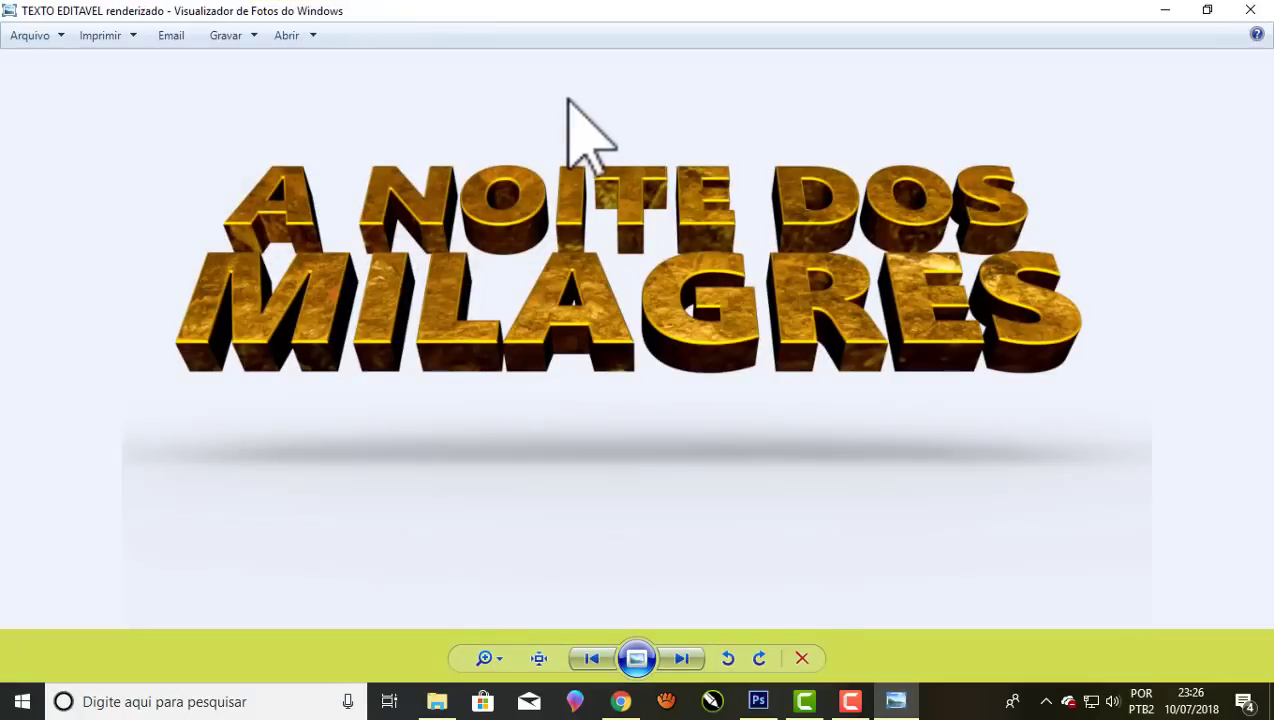
Zoom in and back out on the rendered PNG, then minimize Photo Viewer
{"action": "scroll", "coordinate": [570, 100], "scroll_direction": "up", "scroll_amount": 1}
{"action": "scroll", "coordinate": [595, 98], "scroll_direction": "up", "scroll_amount": 1}
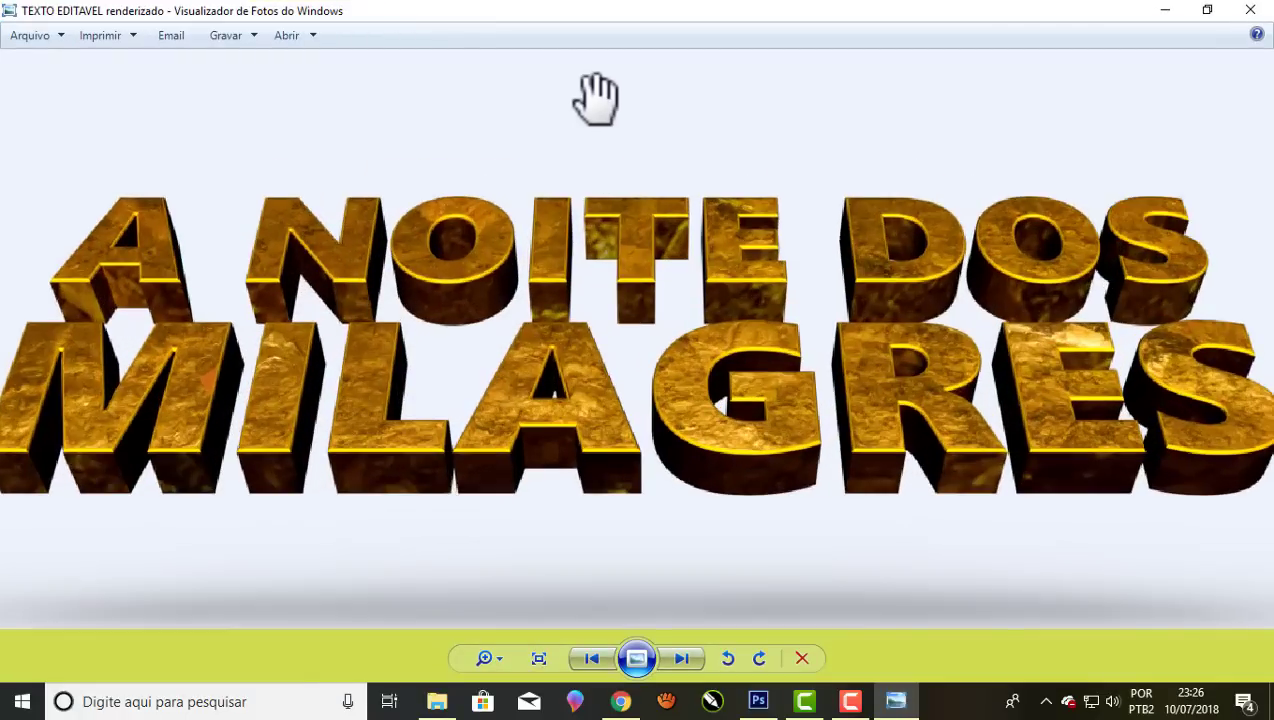
{"action": "scroll", "coordinate": [595, 98], "scroll_direction": "down", "scroll_amount": 1}
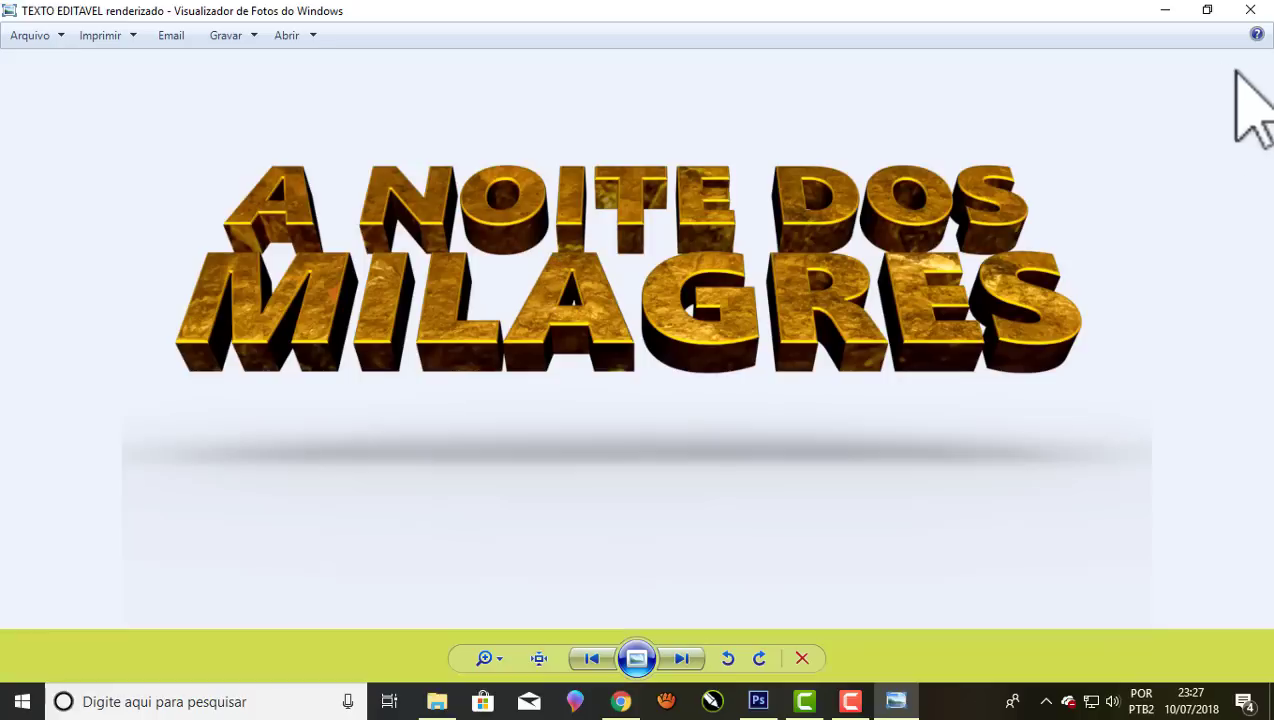
{"action": "left_click", "coordinate": [1165, 10]}
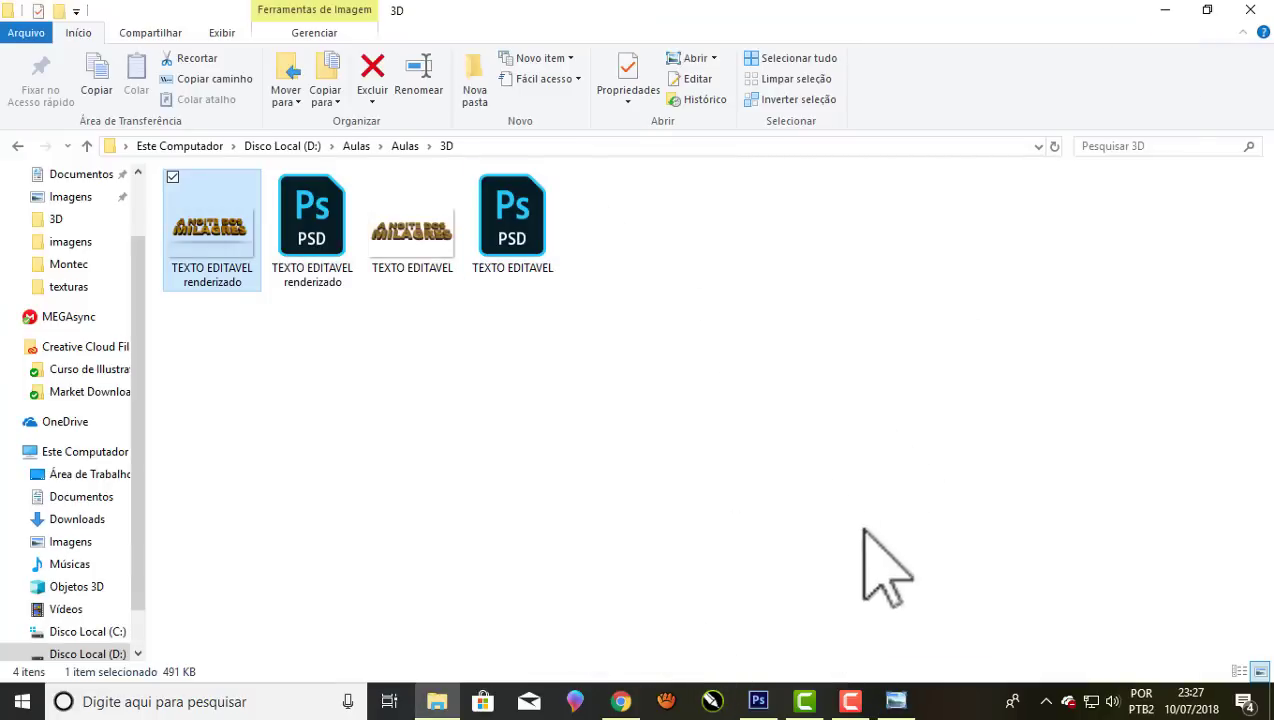
Close the rendered document and reopen TEXTO EDITAVEL.psd from the recent files list
{"action": "left_click", "coordinate": [758, 700]}
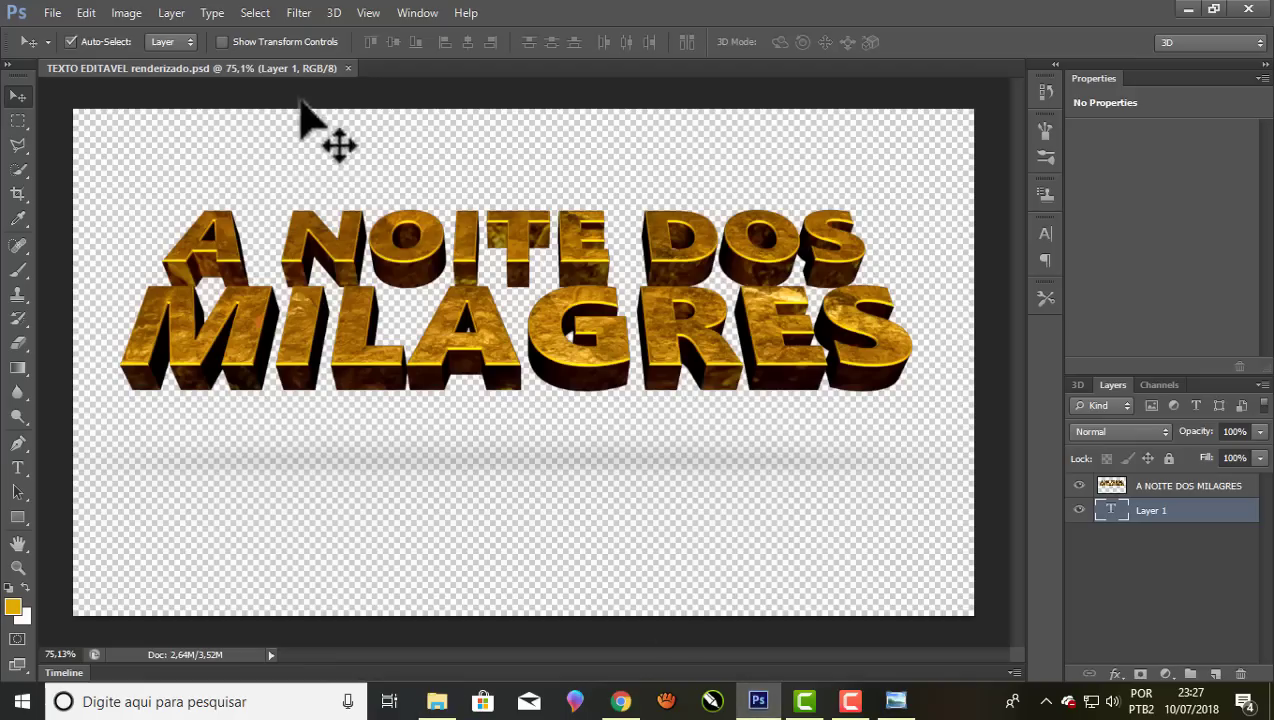
{"action": "key", "text": "ctrl+w"}
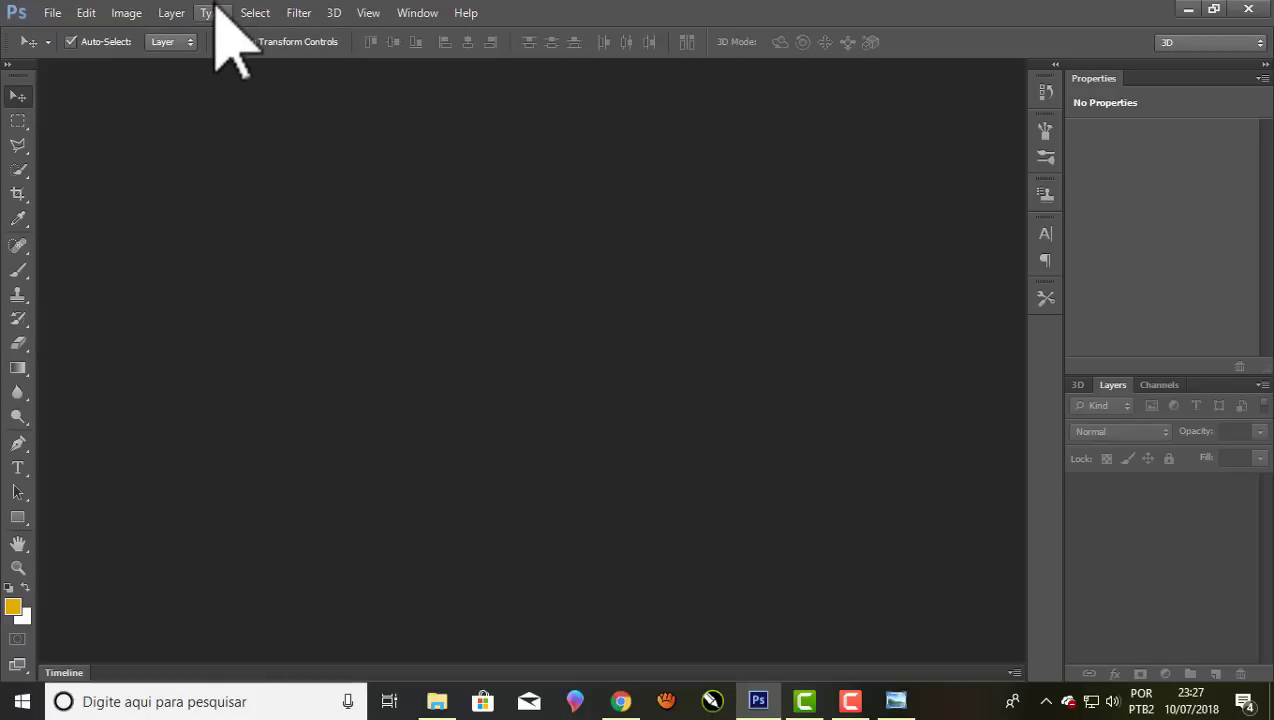
{"action": "left_click", "coordinate": [58, 14]}
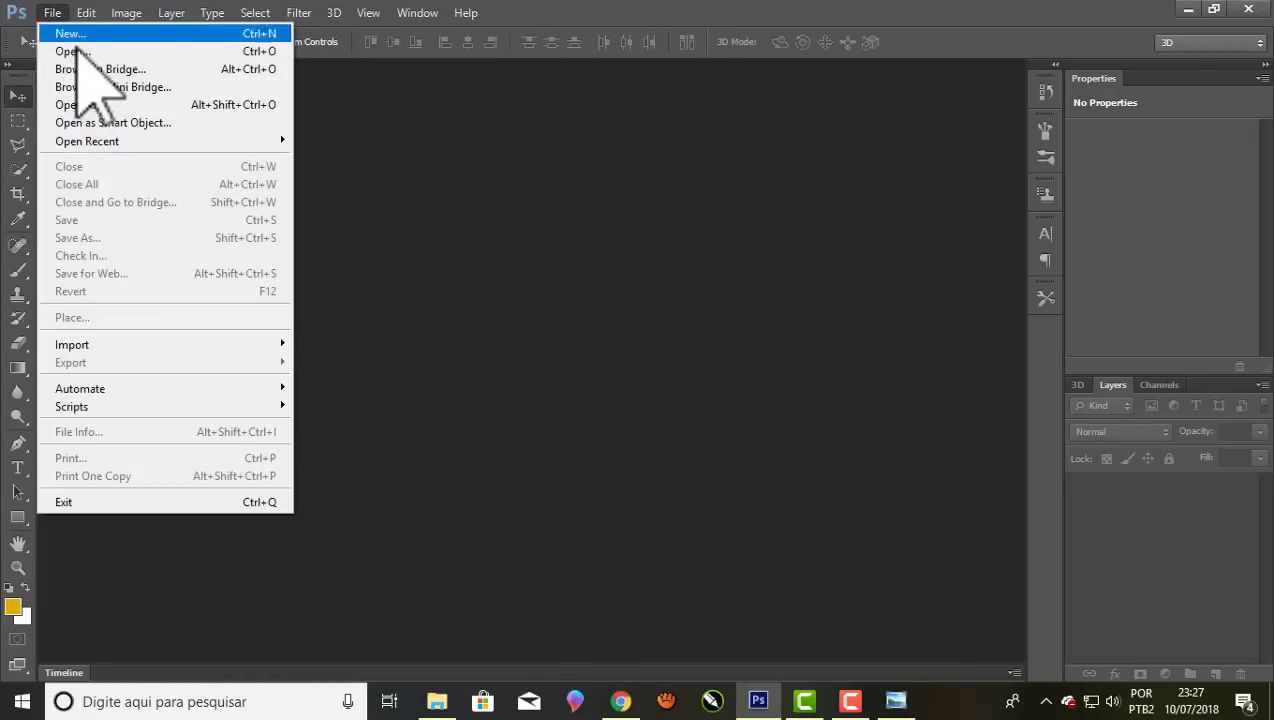
{"action": "left_click", "coordinate": [79, 51]}
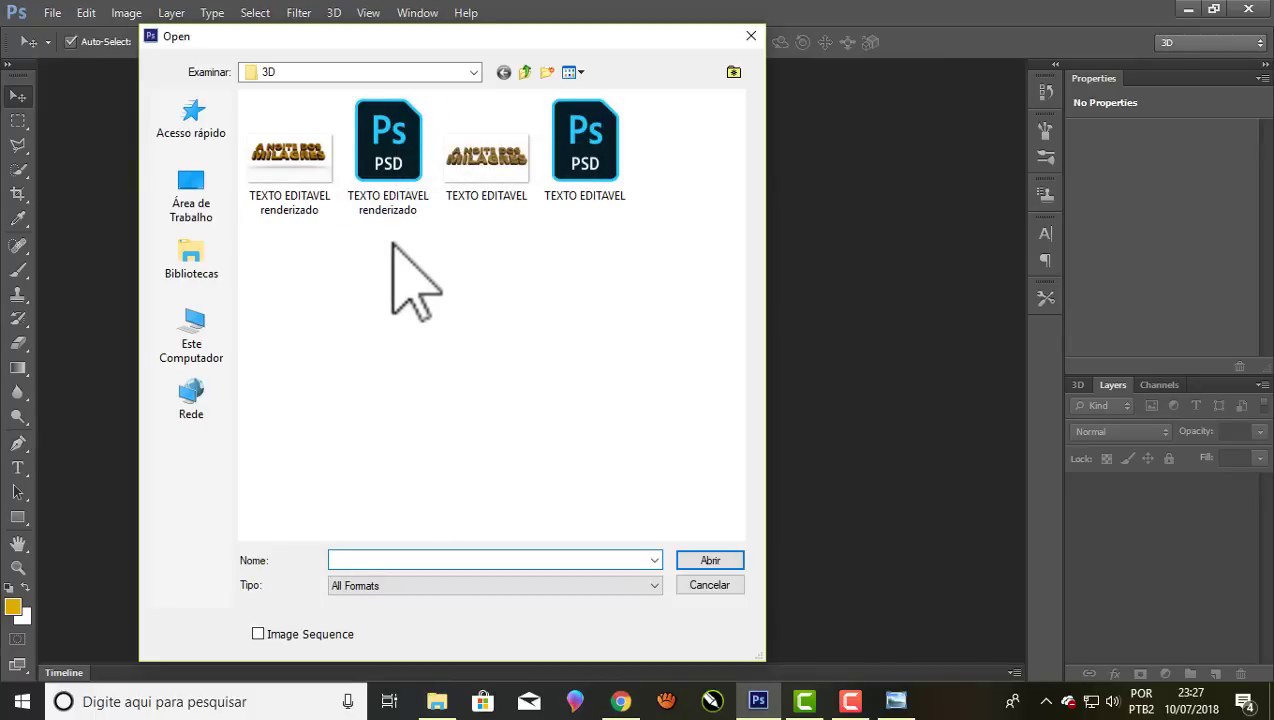
{"action": "mouse_move", "coordinate": [388, 140]}
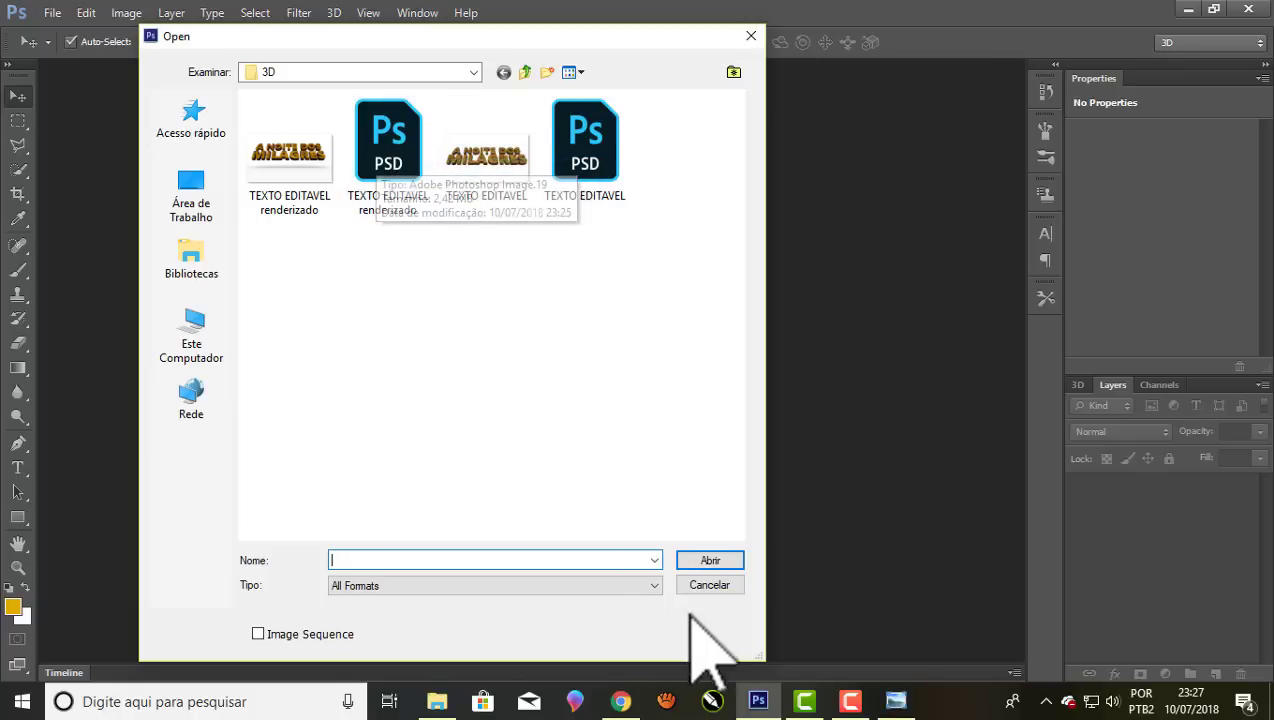
{"action": "left_click", "coordinate": [712, 585]}
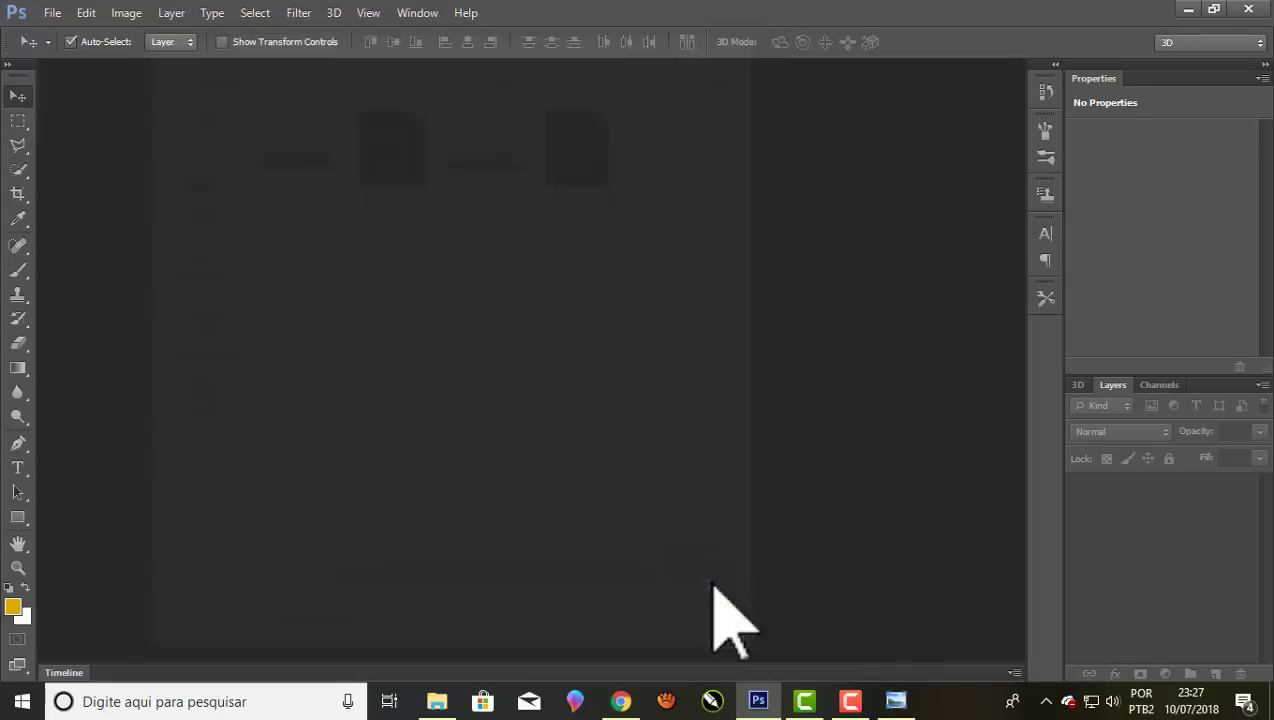
{"action": "left_click", "coordinate": [52, 13]}
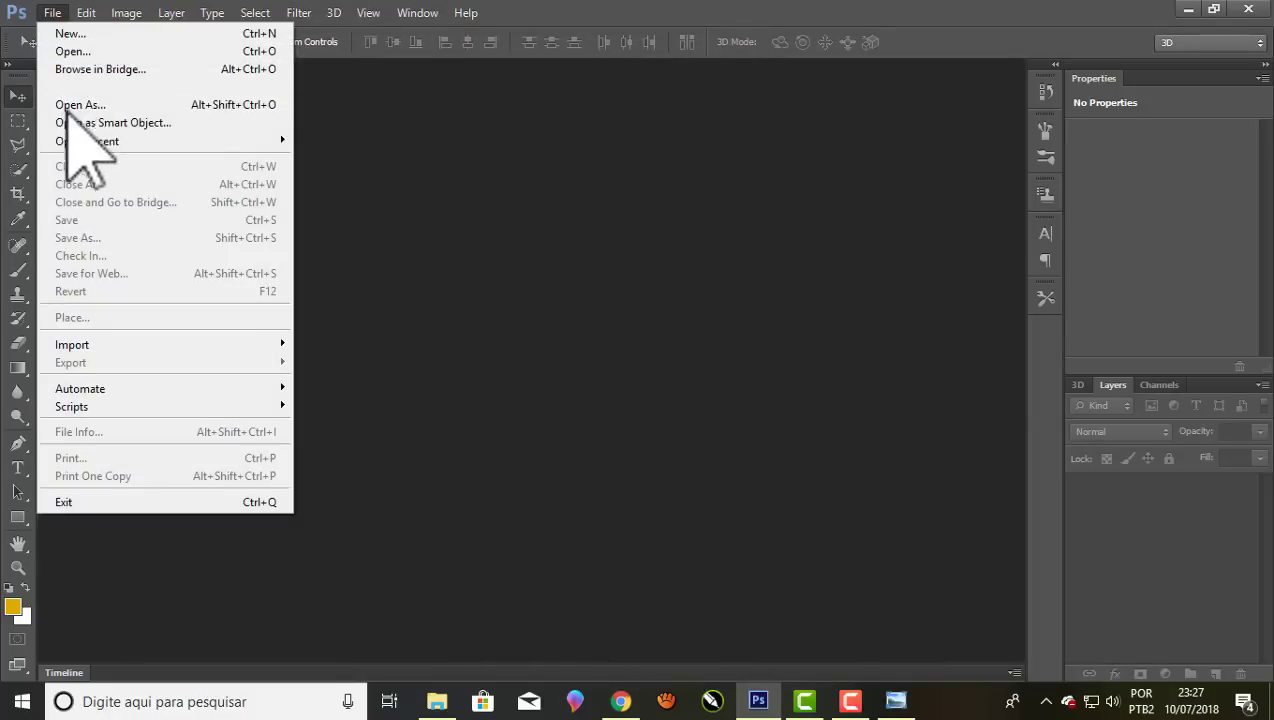
{"action": "mouse_move", "coordinate": [87, 141]}
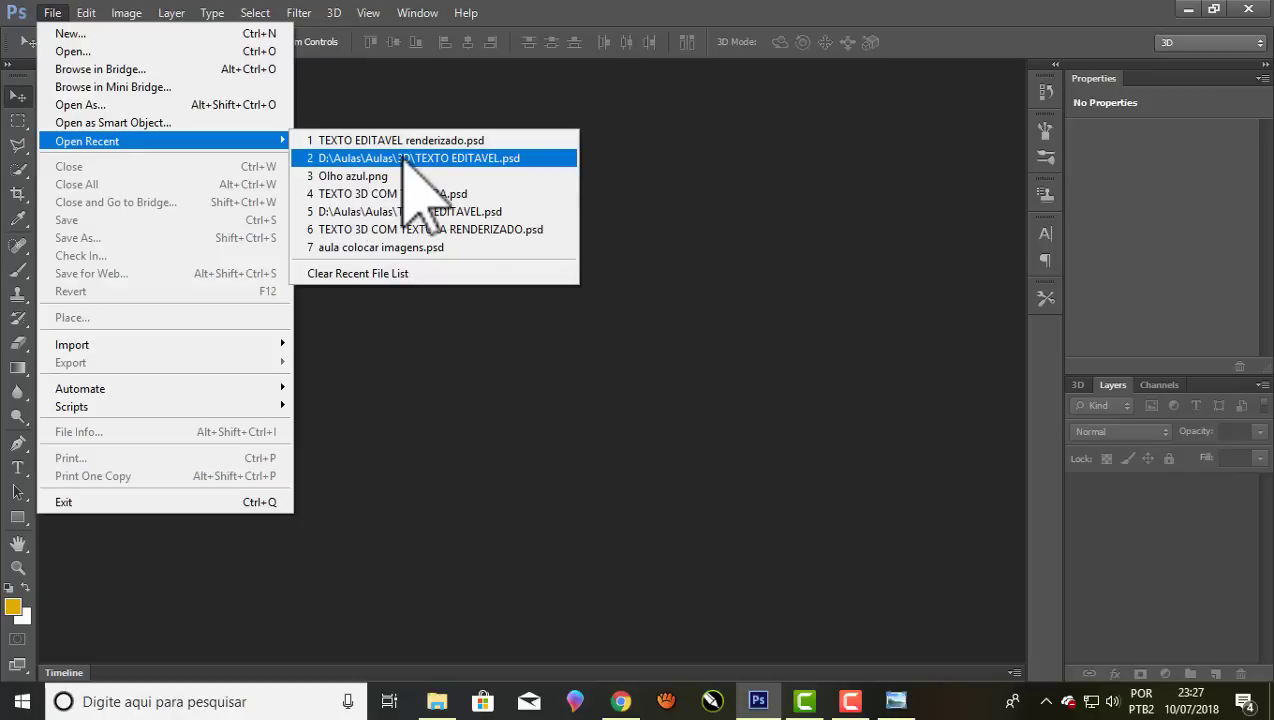
{"action": "left_click", "coordinate": [403, 157]}
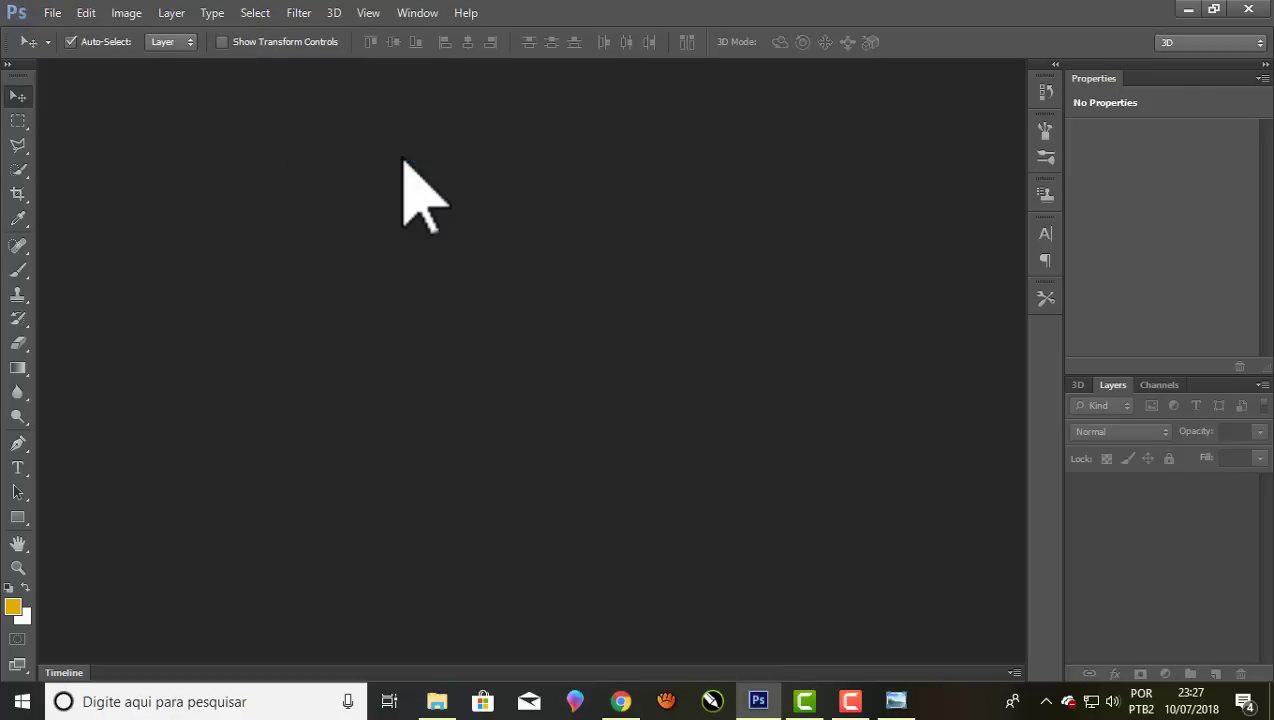
Select the A NOITE DOS MILAGRES 3D layer and mesh, then open its .psb source
{"action": "scroll", "coordinate": [400, 150], "scroll_direction": "up", "scroll_amount": 1}
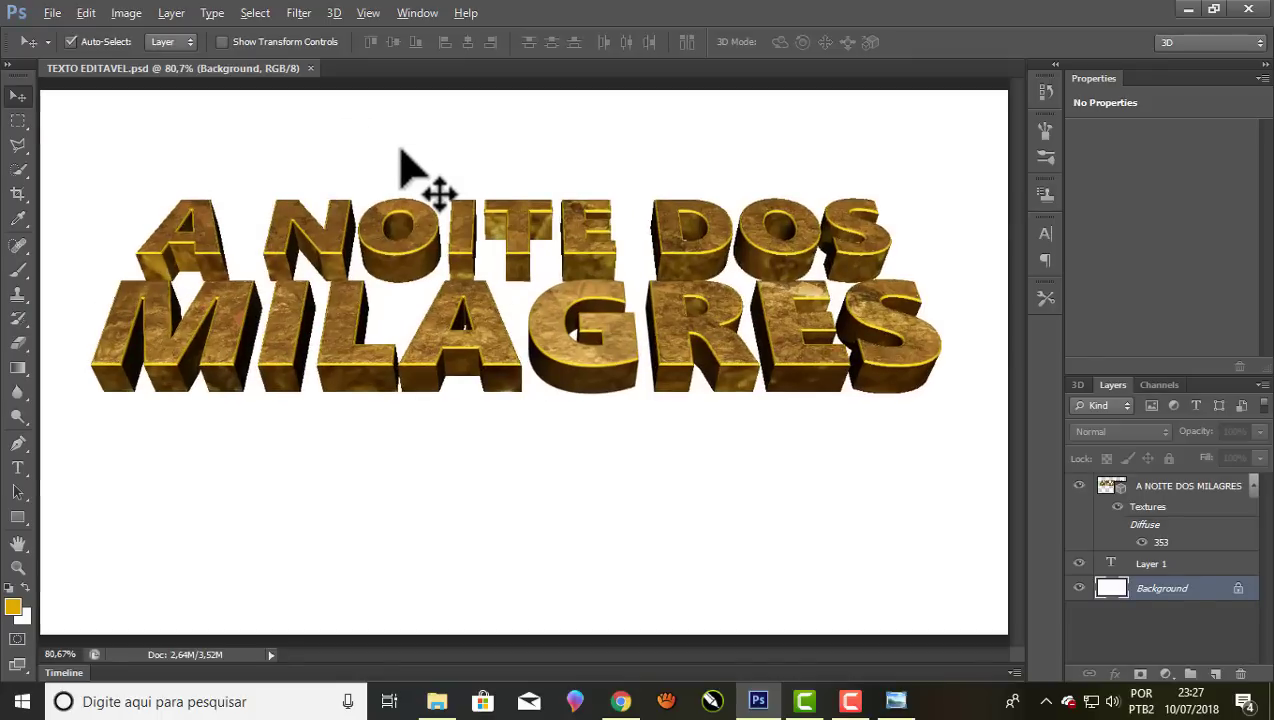
{"action": "scroll", "coordinate": [450, 105], "scroll_direction": "up", "scroll_amount": 1}
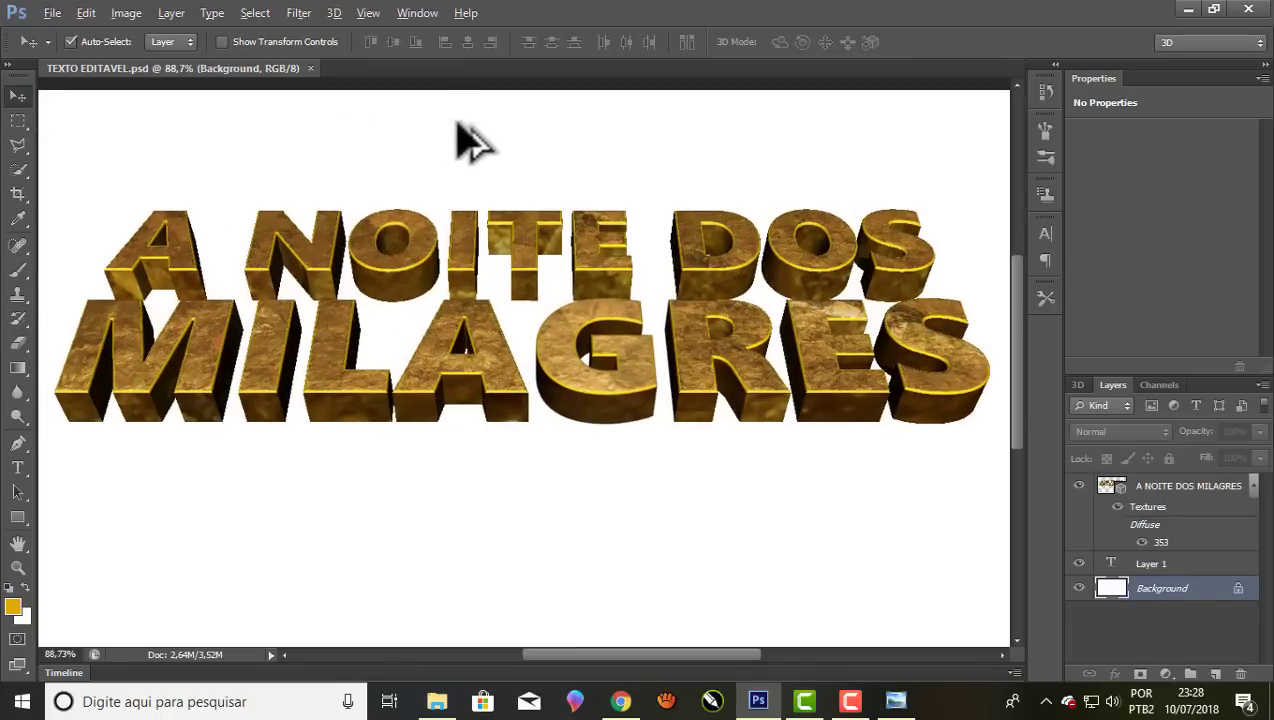
{"action": "scroll", "coordinate": [458, 124], "scroll_direction": "down", "scroll_amount": 1}
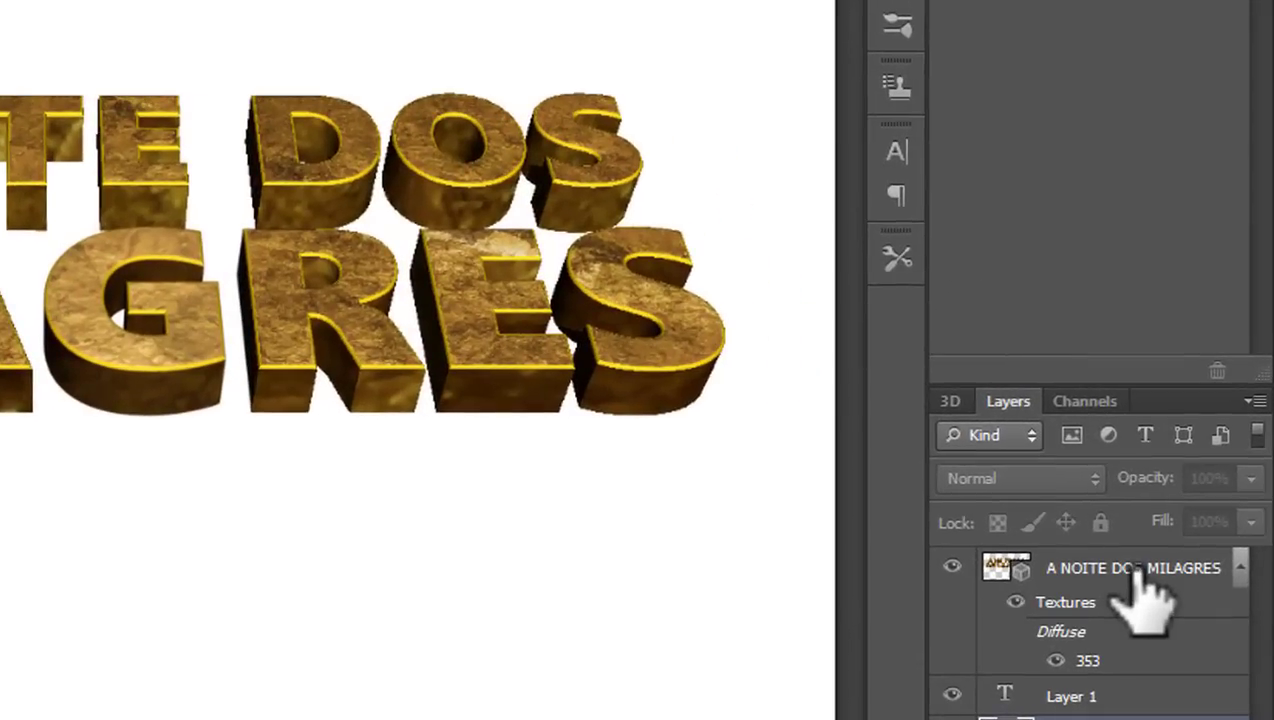
{"action": "left_click", "coordinate": [1118, 490]}
{"action": "left_click", "coordinate": [1012, 568]}
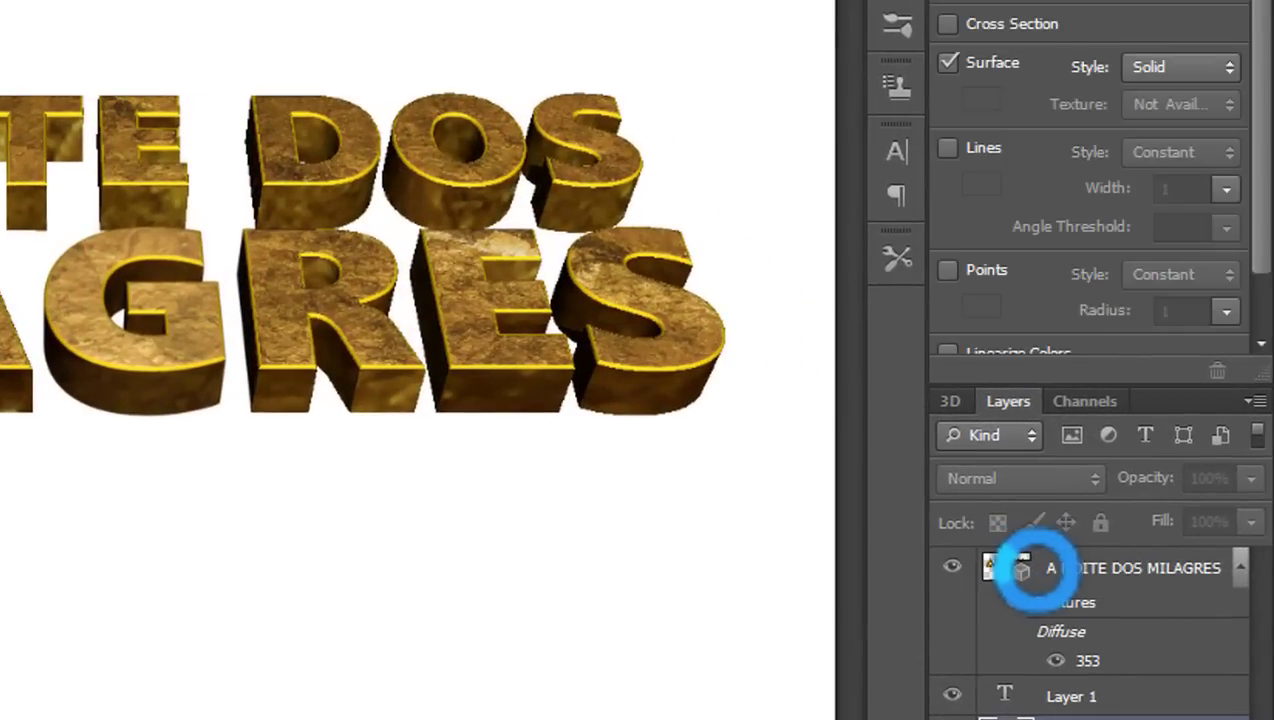
{"action": "left_click", "coordinate": [1030, 572]}
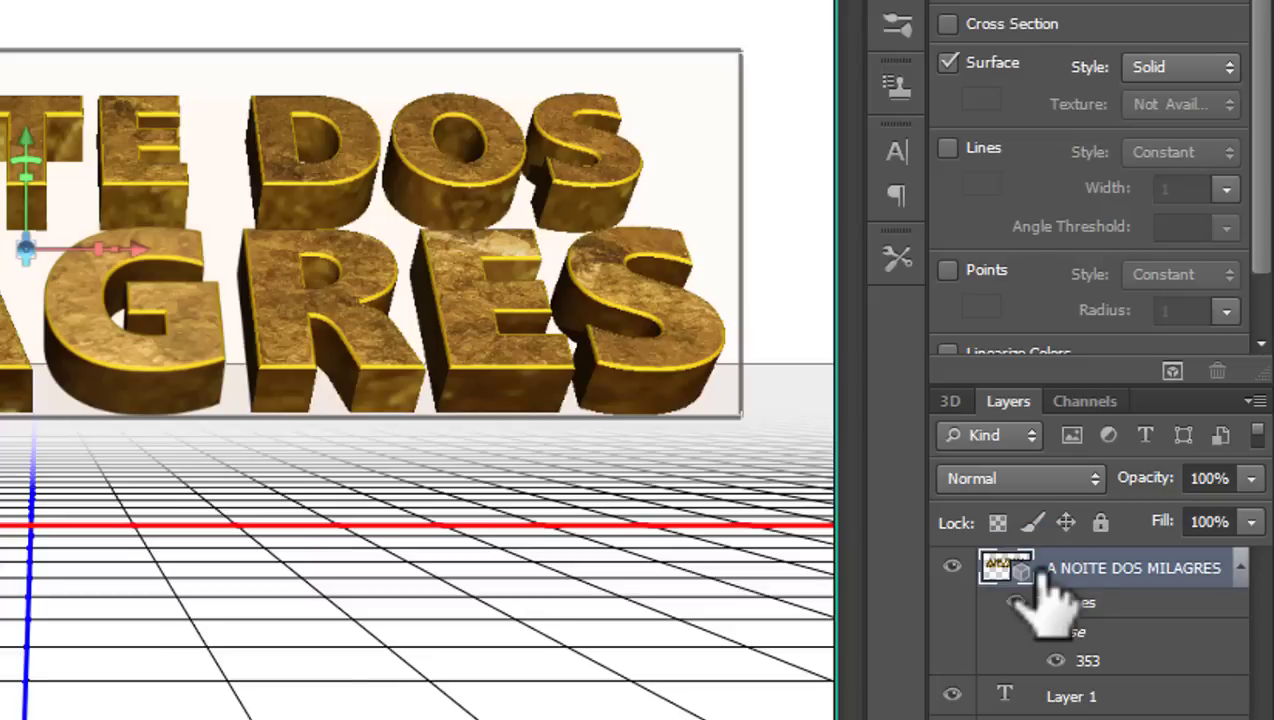
{"action": "scroll", "coordinate": [1100, 180], "scroll_direction": "down", "scroll_amount": 2}
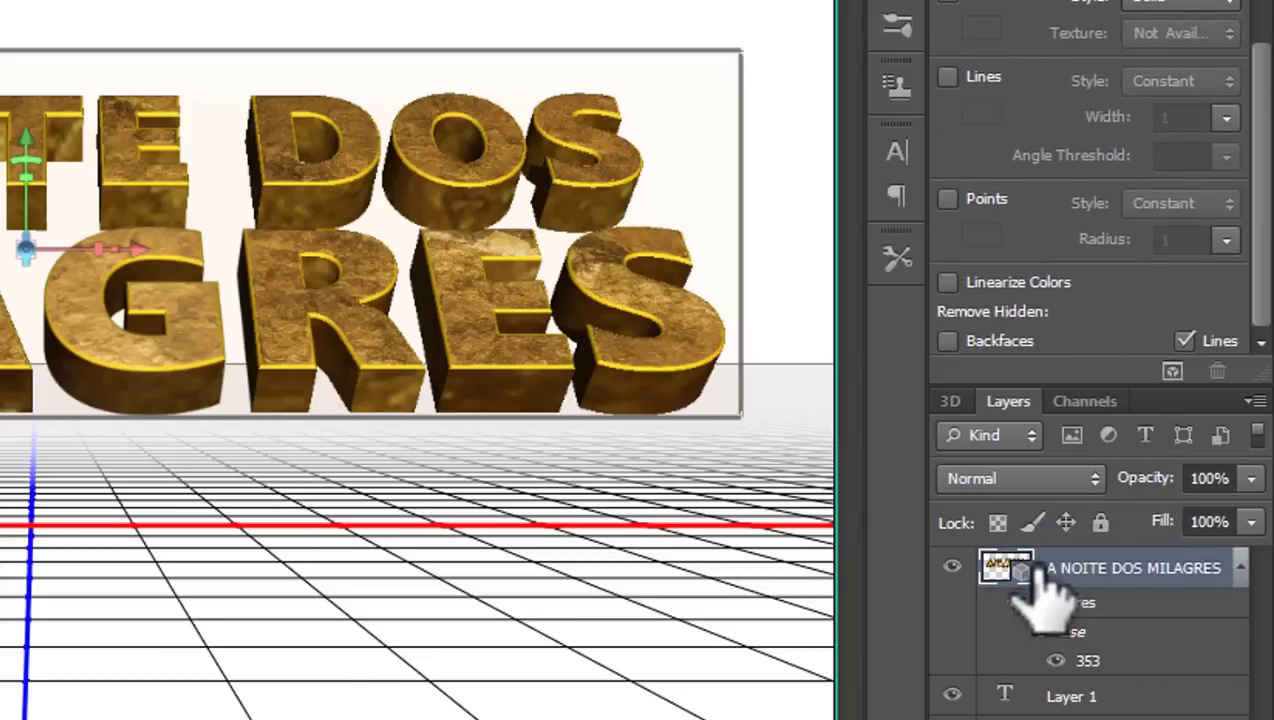
{"action": "left_click", "coordinate": [428, 285]}
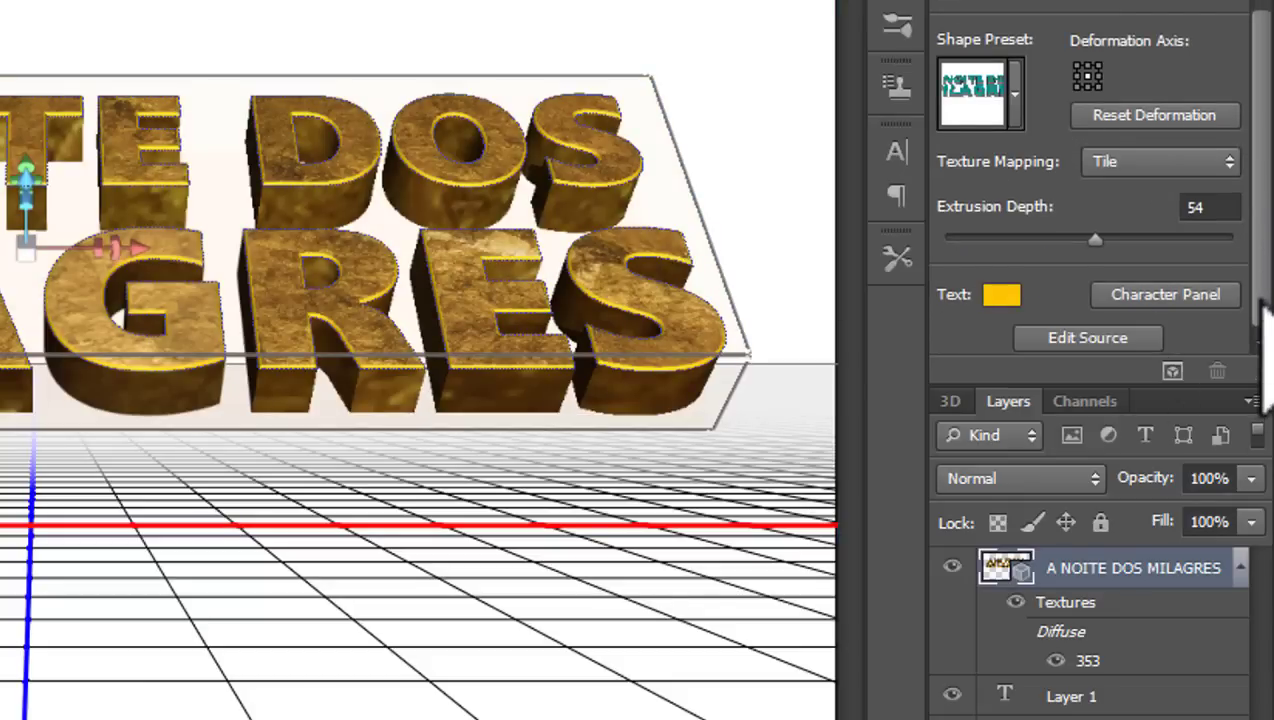
{"action": "left_click", "coordinate": [1068, 338]}
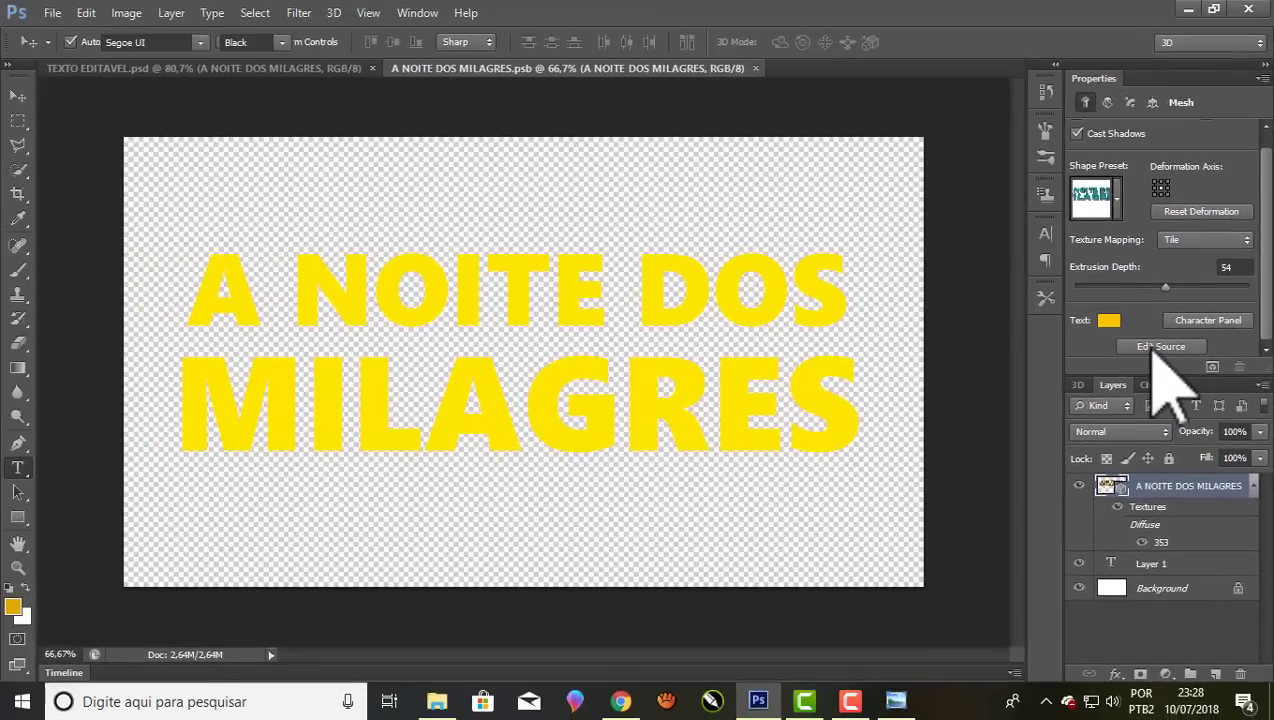
Replace the first line 'A NOITE DOS' with 'GRANDE CRUZADA'
{"action": "left_click", "coordinate": [862, 286]}
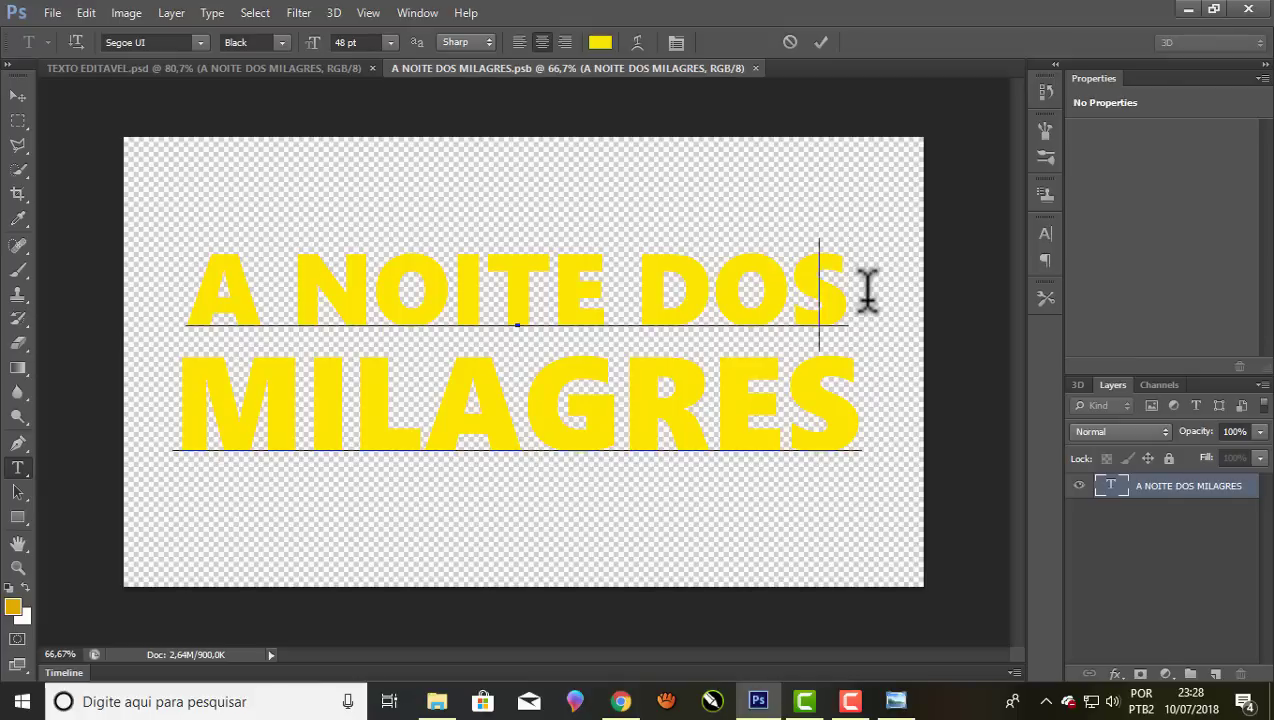
{"action": "key", "text": "Left"}
{"action": "key", "text": "Left"}
{"action": "key", "text": "Left"}
{"action": "key", "text": "Left"}
{"action": "key", "text": "shift+Home"}
{"action": "key", "text": "BackSpace"}
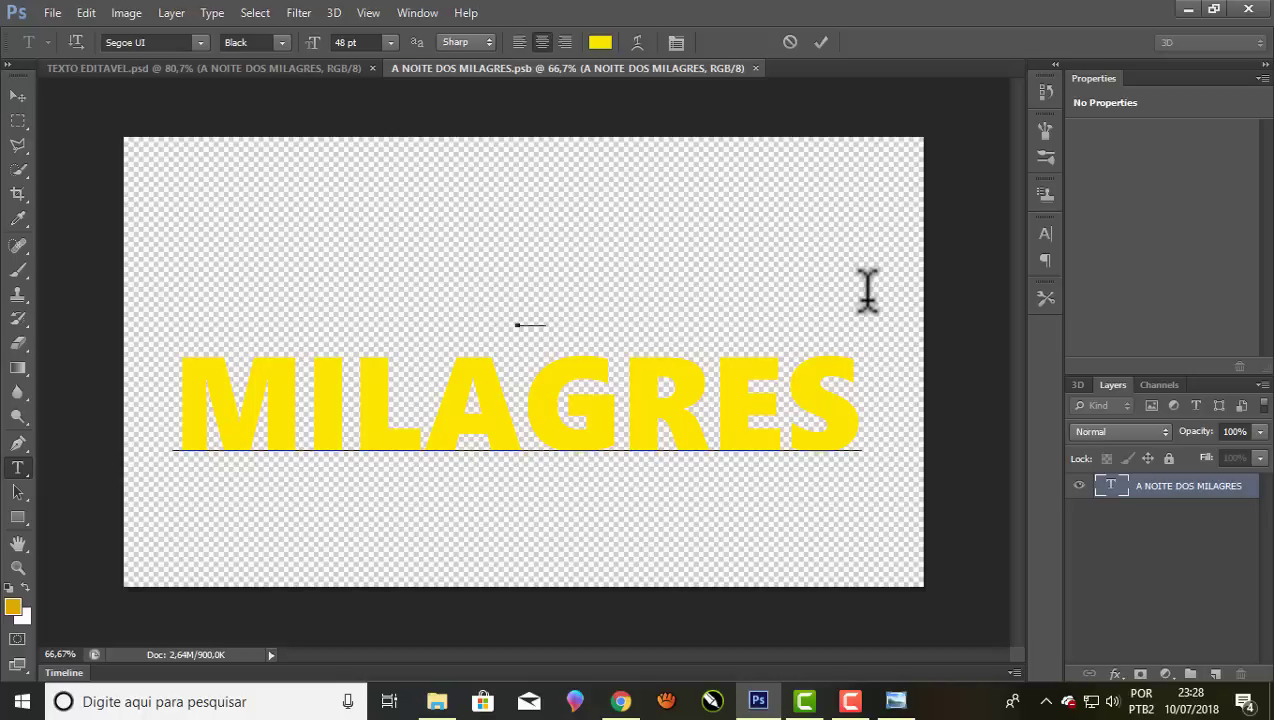
{"action": "type", "text": "GRA"}
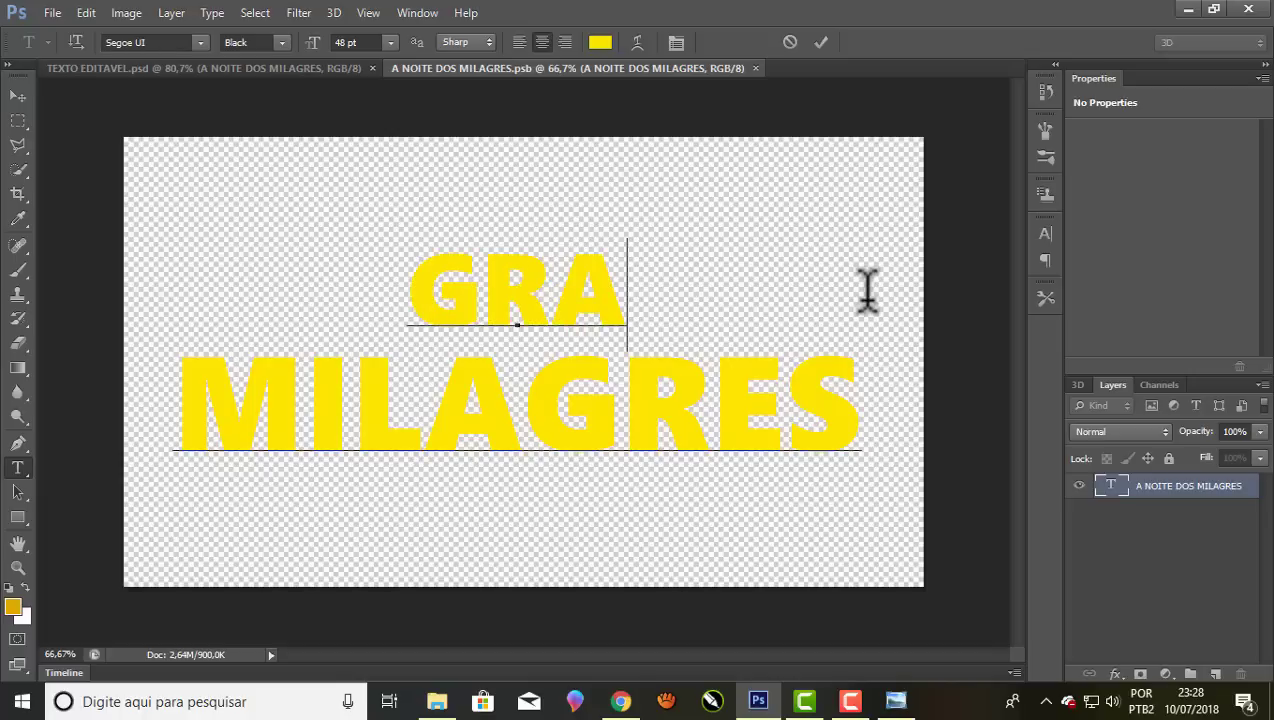
{"action": "type", "text": "NDE C"}
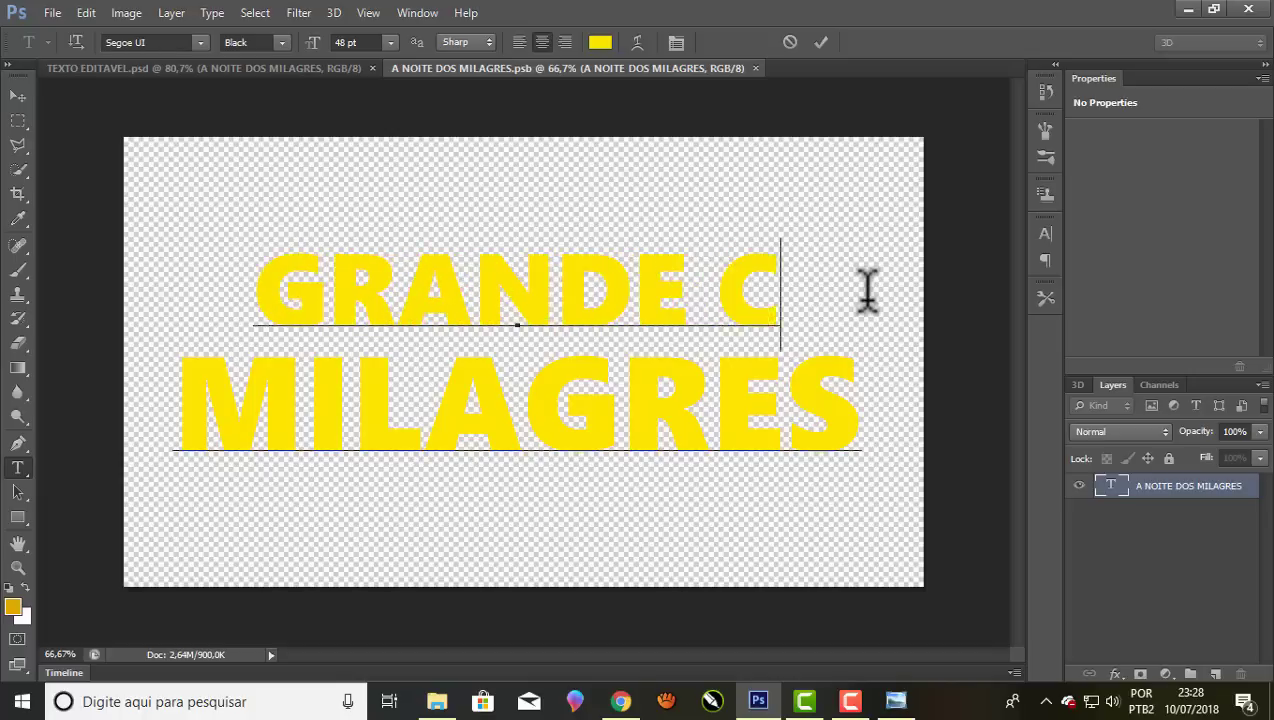
{"action": "type", "text": "RUZADA"}
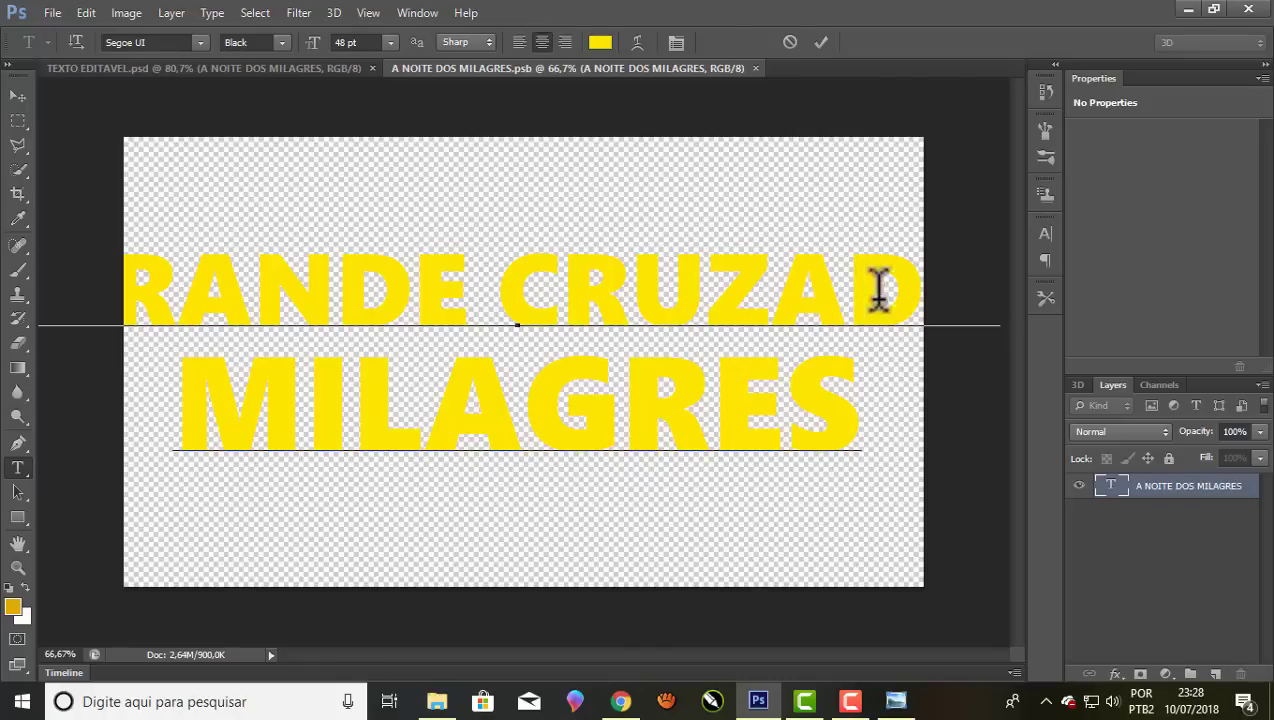
Shrink the GRANDE CRUZADA line's font size to about 34 pt to fit above MILAGRES
{"action": "double_click", "coordinate": [928, 287]}
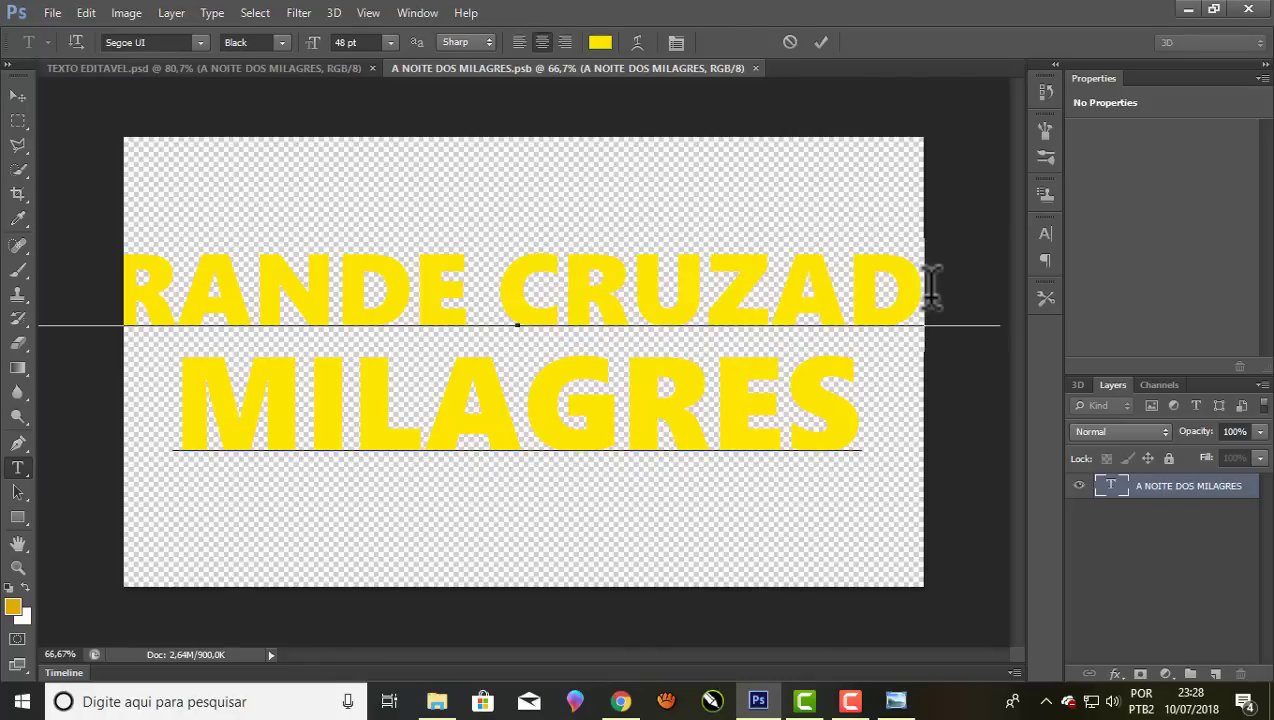
{"action": "triple_click", "coordinate": [928, 287]}
{"action": "left_click", "coordinate": [346, 42]}
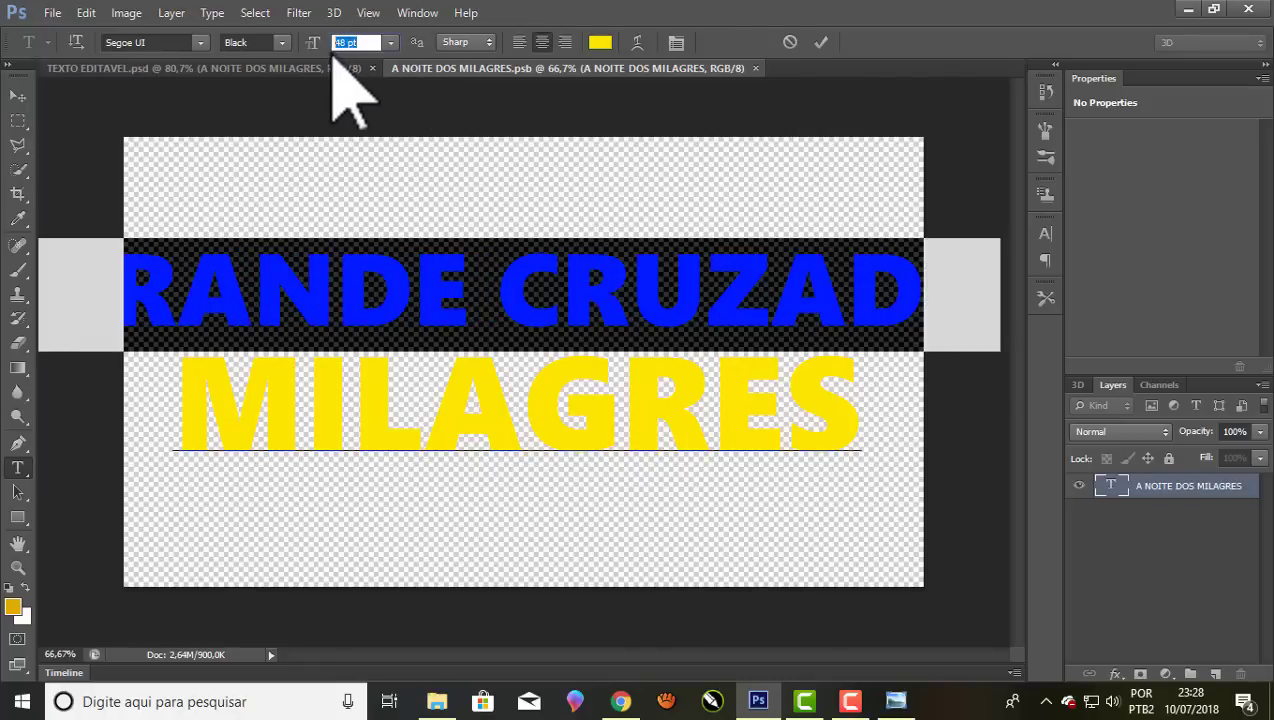
{"action": "key", "text": "Down"}
{"action": "key", "text": "Down"}
{"action": "key", "text": "Down"}
{"action": "key", "text": "Down"}
{"action": "key", "text": "Down"}
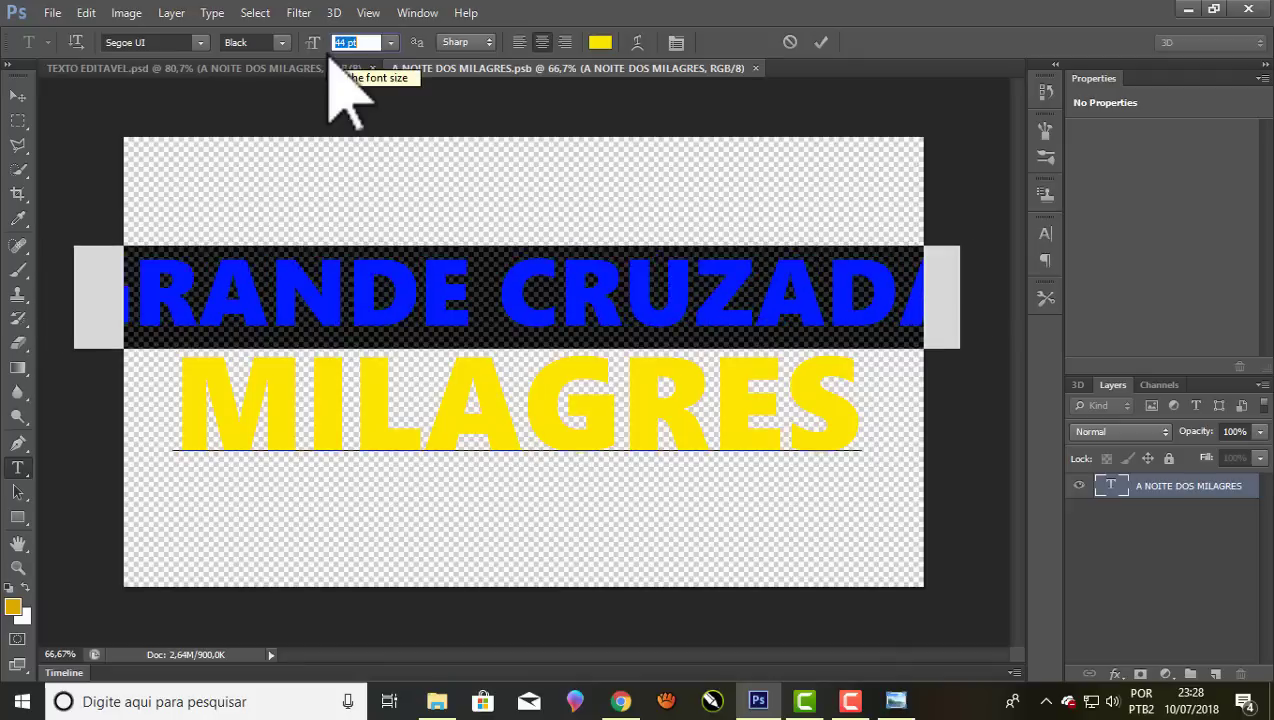
{"action": "key", "text": "Down"}
{"action": "key", "text": "Down"}
{"action": "key", "text": "Down"}
{"action": "key", "text": "Down"}
{"action": "key", "text": "Down"}
{"action": "key", "text": "Down"}
{"action": "key", "text": "Down"}
{"action": "key", "text": "Down"}
{"action": "key", "text": "Down"}
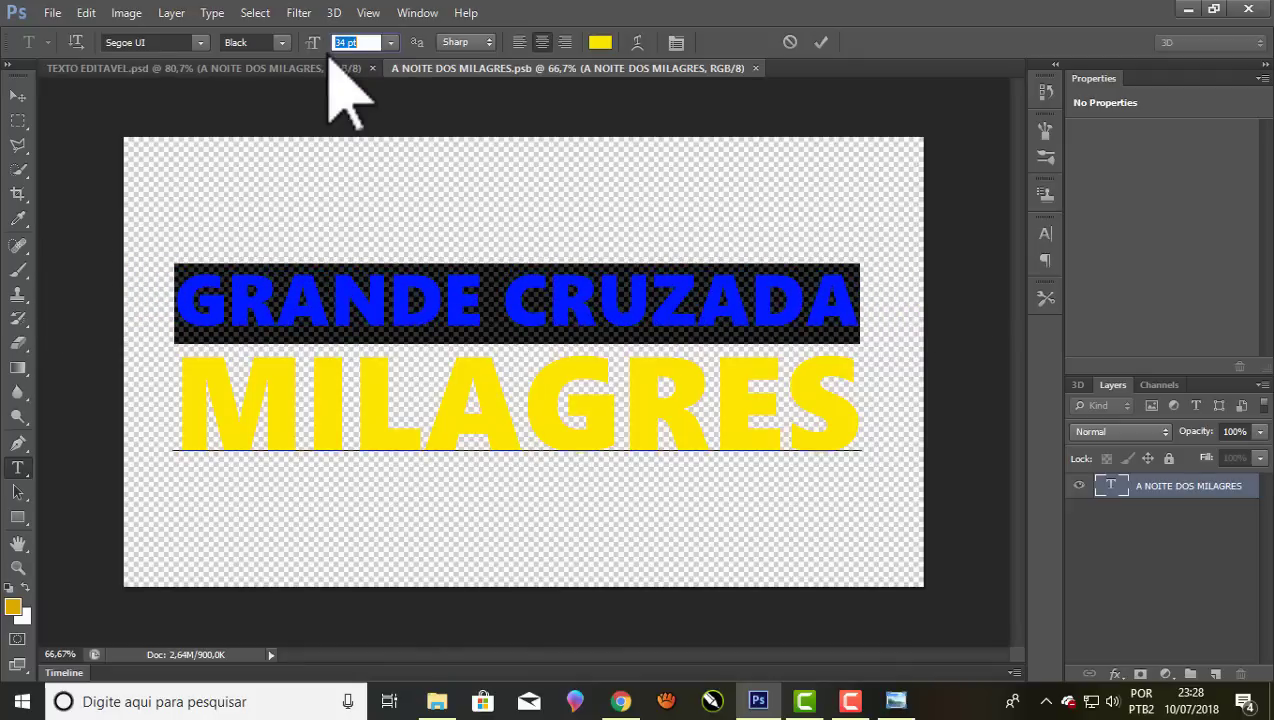
{"action": "key", "text": "Down"}
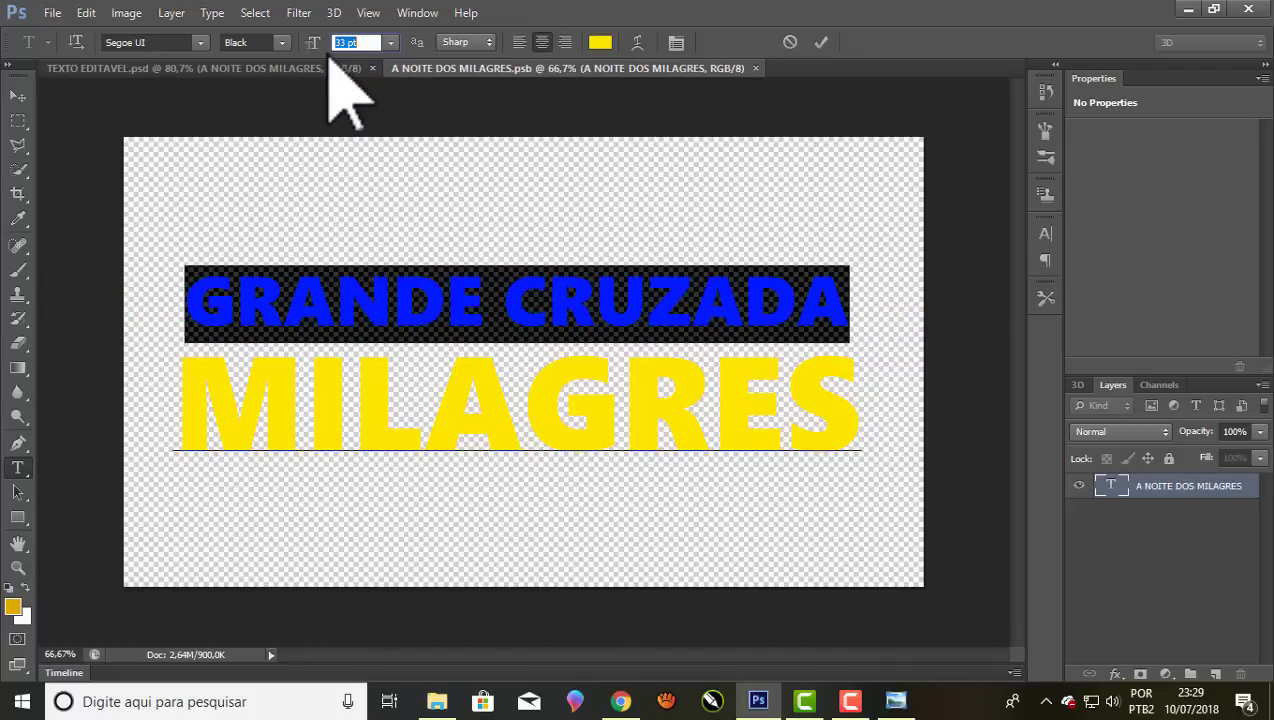
Replace MILAGRES with AVIVAMENTO and add DE after GRANDE CRUZADA on line one
{"action": "left_click", "coordinate": [247, 416]}
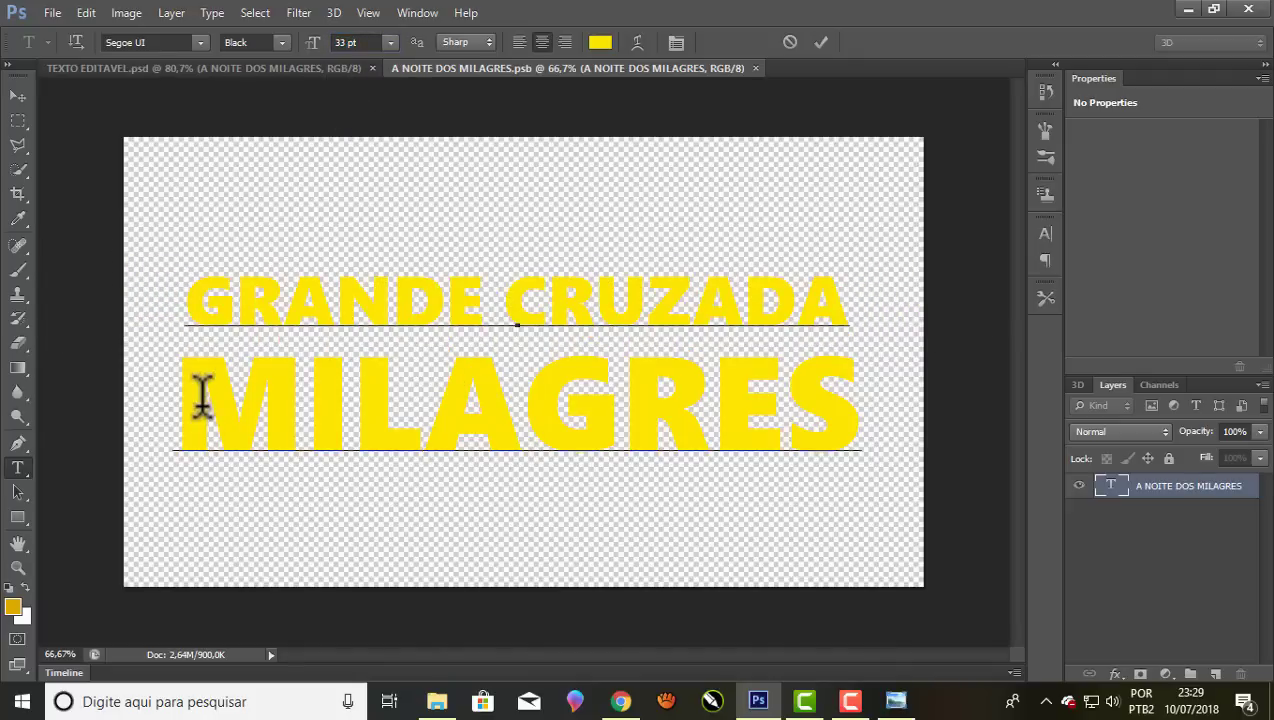
{"action": "left_click_drag", "start_coordinate": [187, 385], "coordinate": [876, 410]}
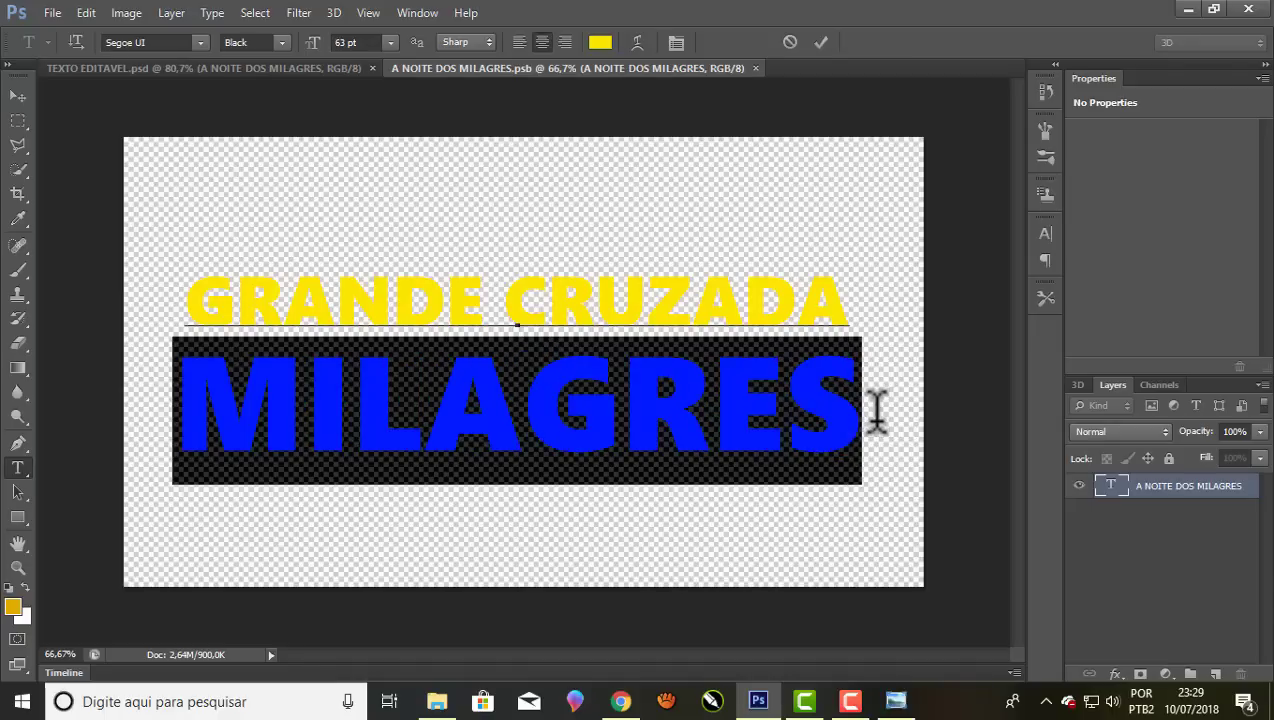
{"action": "type", "text": "AVIV"}
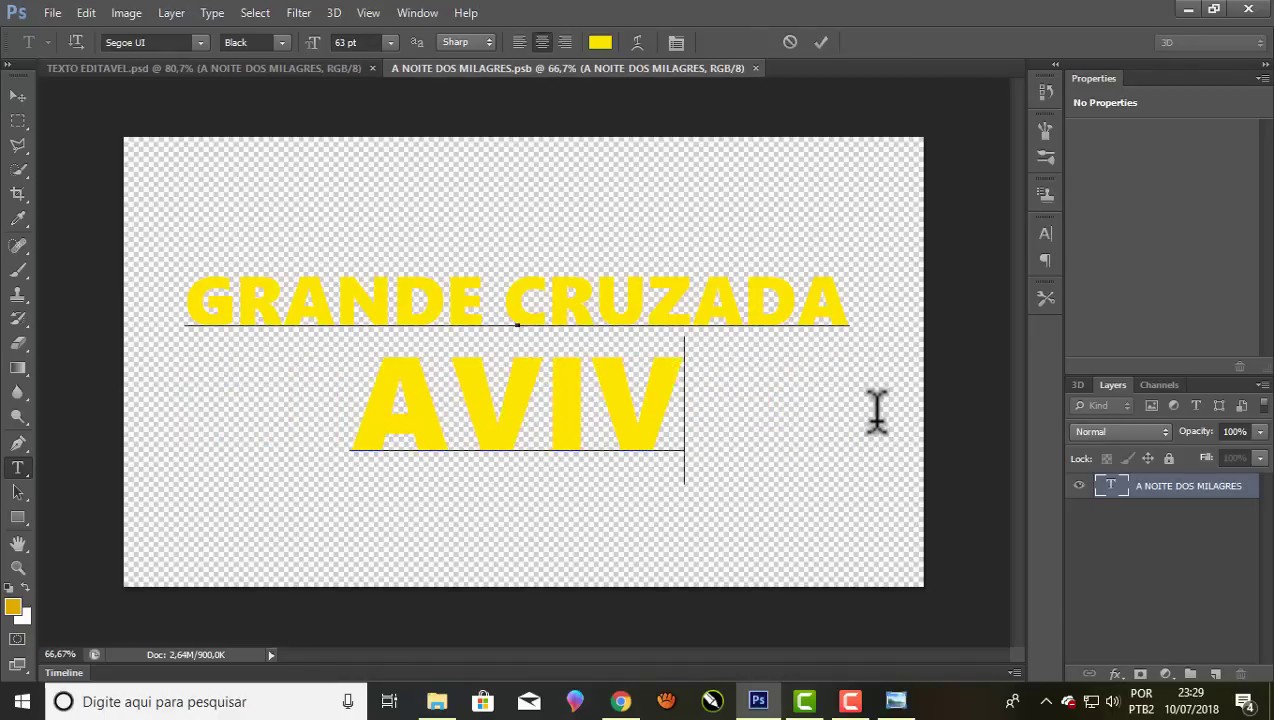
{"action": "type", "text": "AME"}
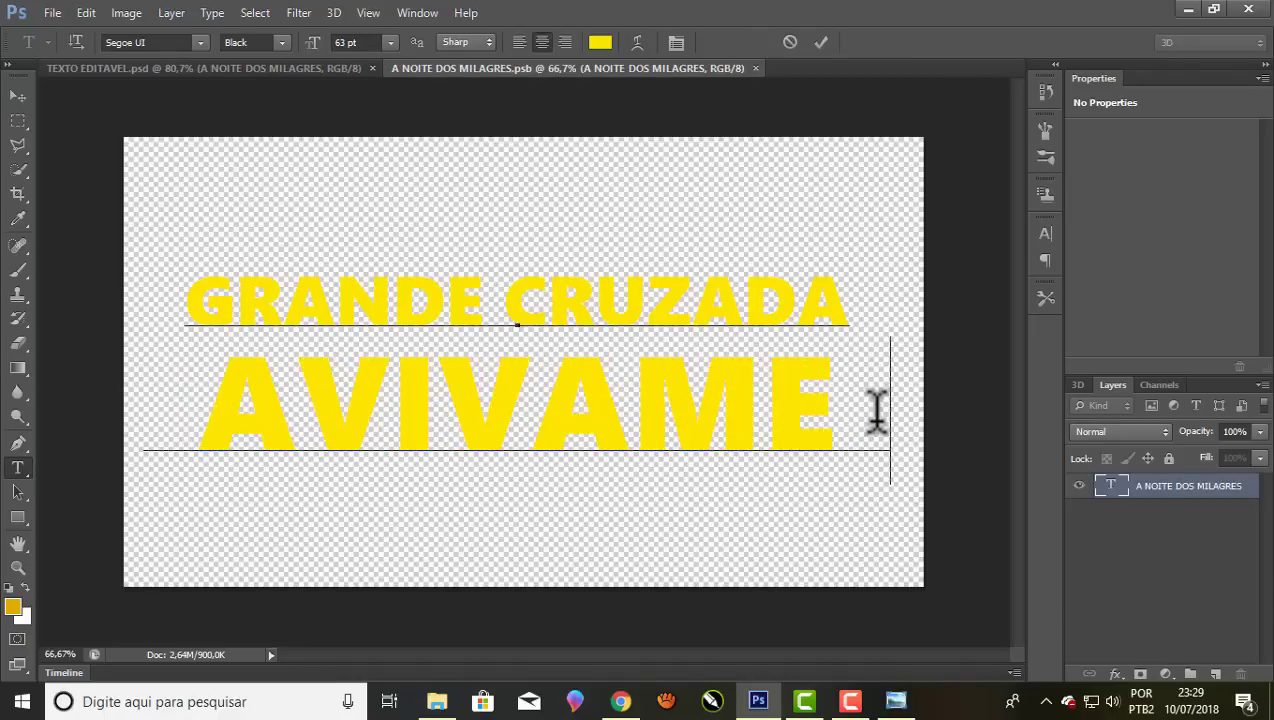
{"action": "type", "text": "NTO"}
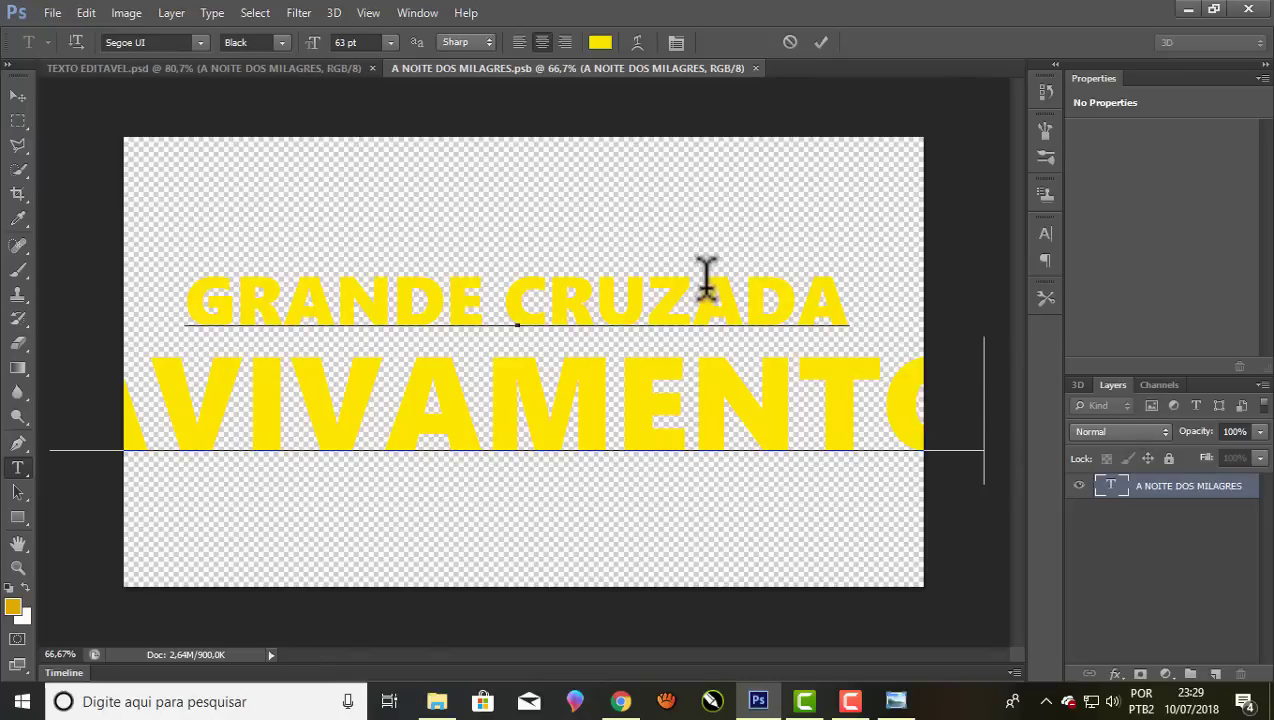
{"action": "left_click", "coordinate": [845, 298]}
{"action": "type", "text": "DE"}
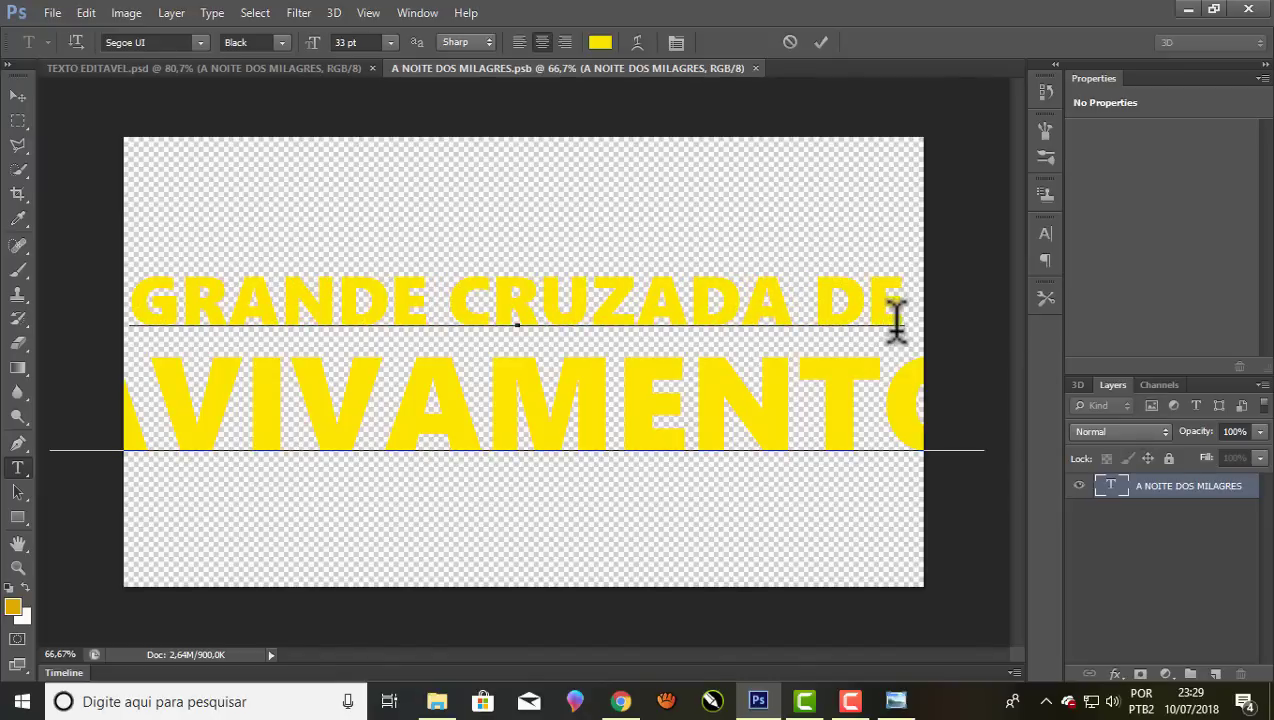
Shrink the AVIVAMENTO line to 52 pt so it fits the canvas
{"action": "double_click", "coordinate": [474, 418]}
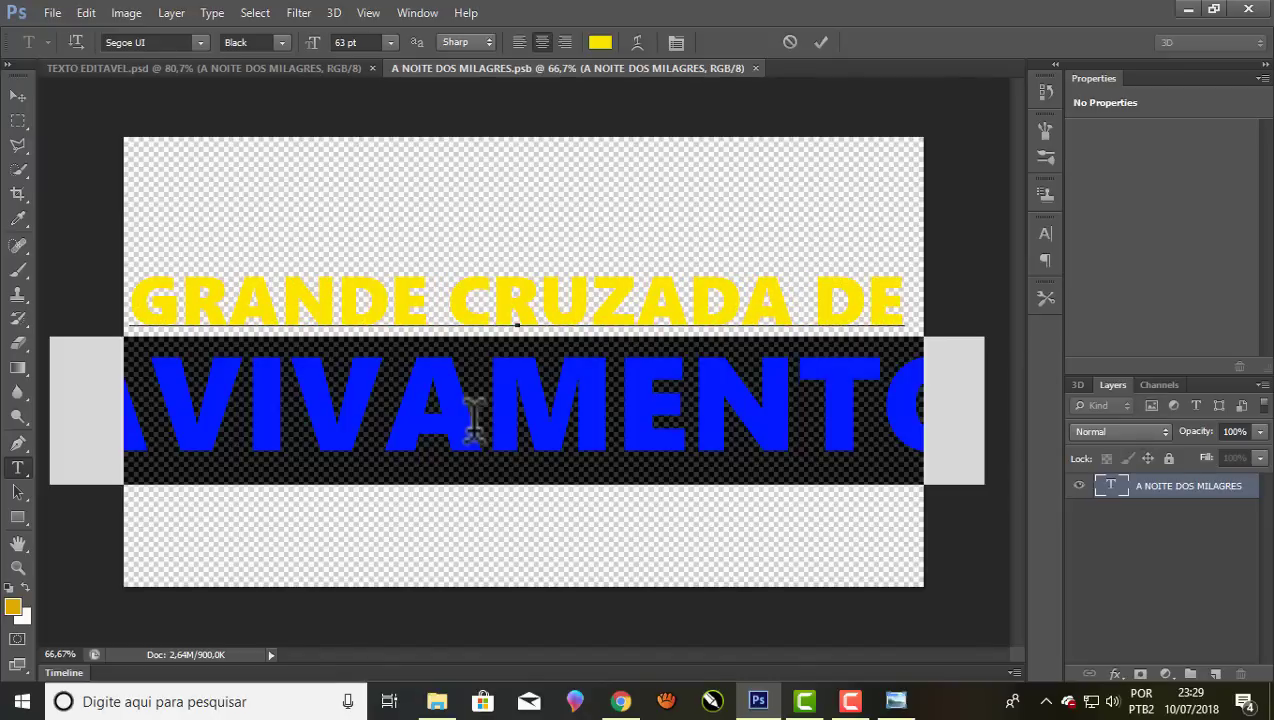
{"action": "left_click", "coordinate": [358, 42]}
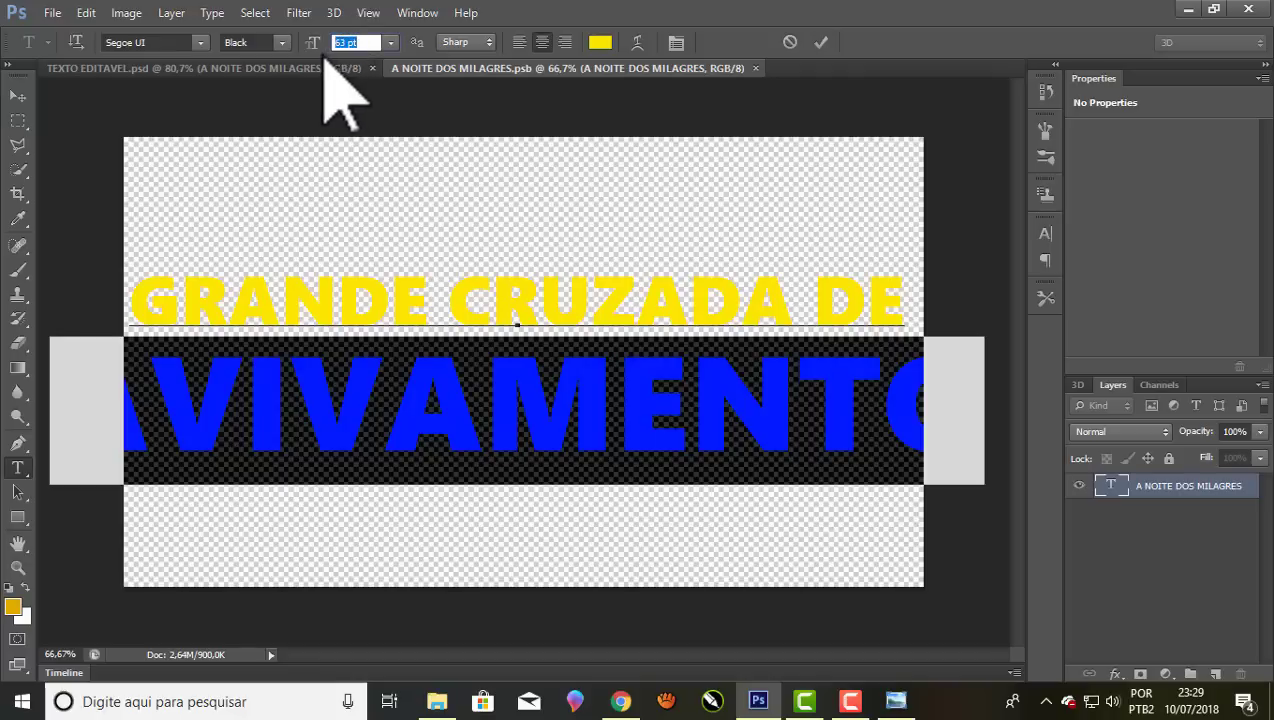
{"action": "key", "text": "Down"}
{"action": "key", "text": "Down"}
{"action": "key", "text": "Down"}
{"action": "key", "text": "Down"}
{"action": "key", "text": "Down"}
{"action": "key", "text": "Down"}
{"action": "key", "text": "Down"}
{"action": "key", "text": "Down"}
{"action": "key", "text": "Down"}
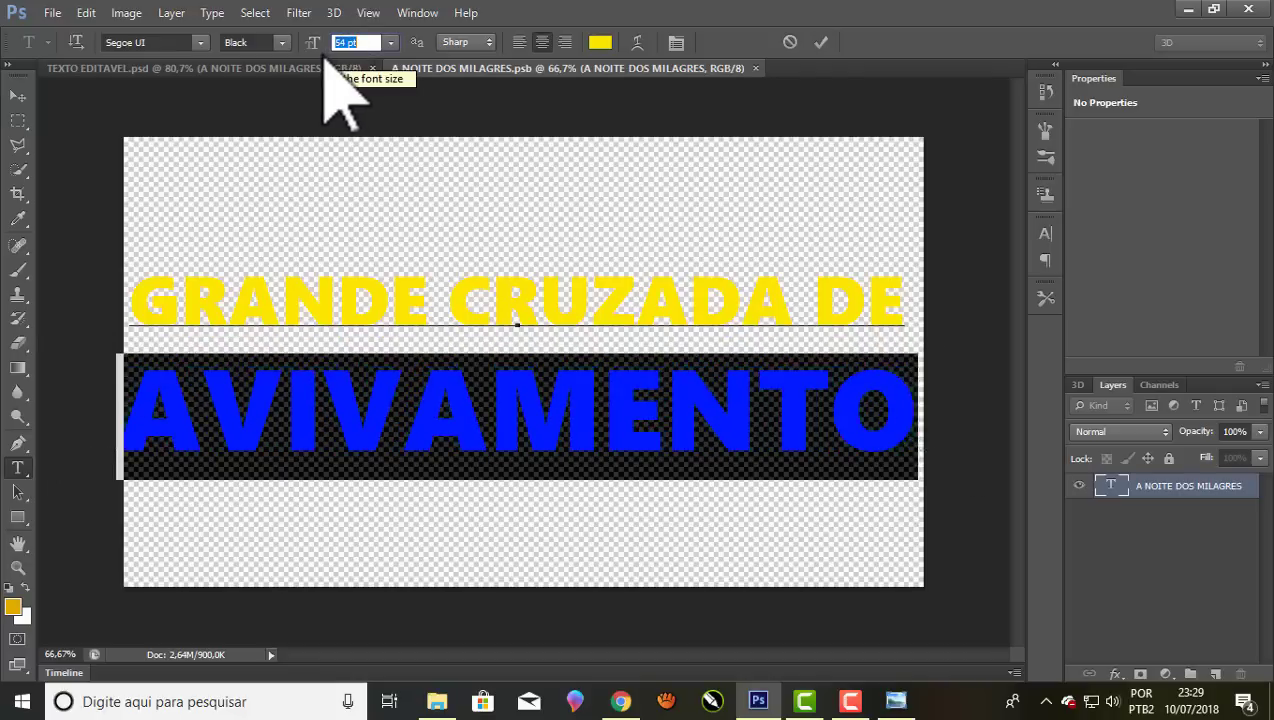
{"action": "key", "text": "Down"}
{"action": "key", "text": "Down"}
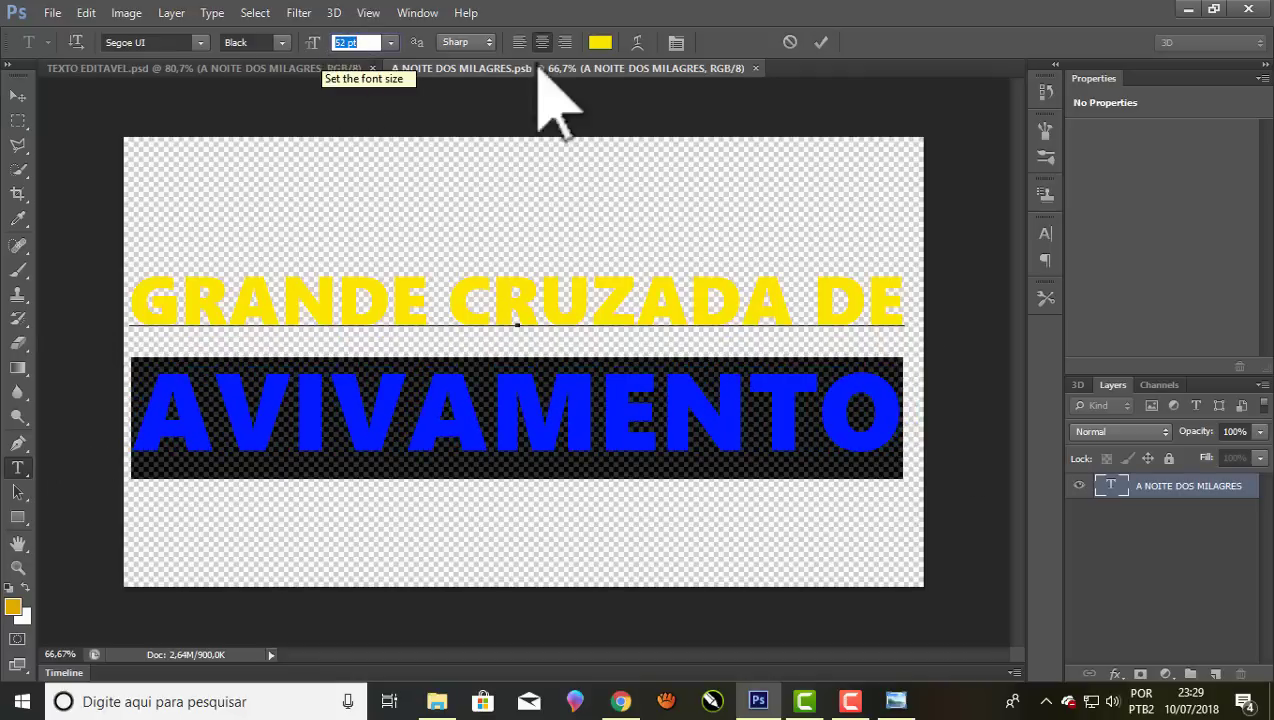
Reduce the leading between the two lines in the Character panel and commit the text
{"action": "left_click", "coordinate": [676, 42]}
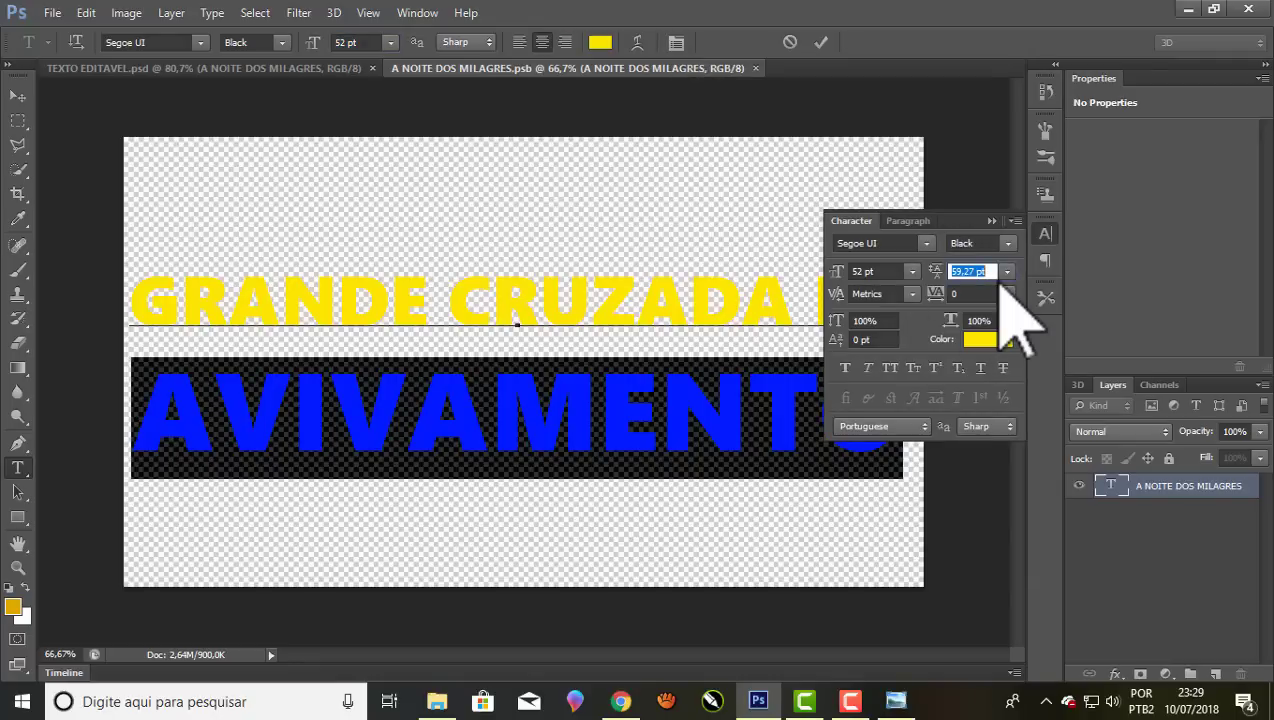
{"action": "key", "text": "Up"}
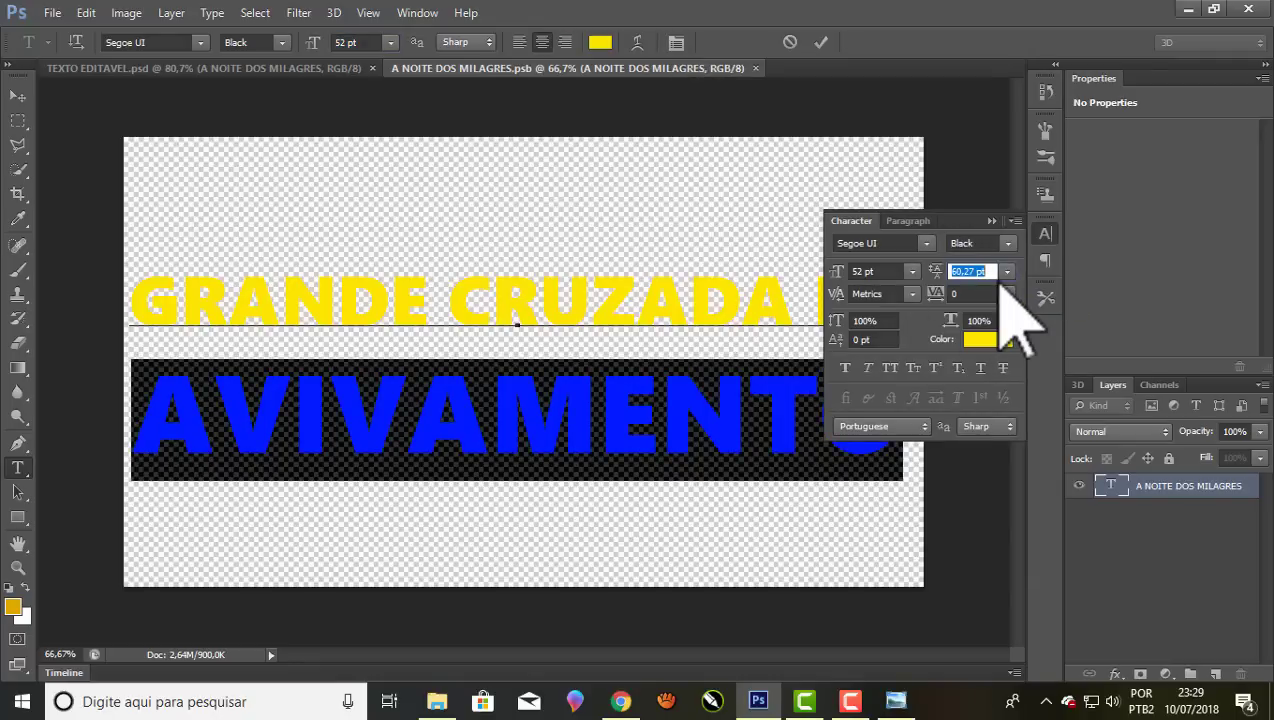
{"action": "key", "text": "Down"}
{"action": "key", "text": "Down"}
{"action": "key", "text": "Down"}
{"action": "key", "text": "Down"}
{"action": "key", "text": "Down"}
{"action": "key", "text": "Down"}
{"action": "key", "text": "Down"}
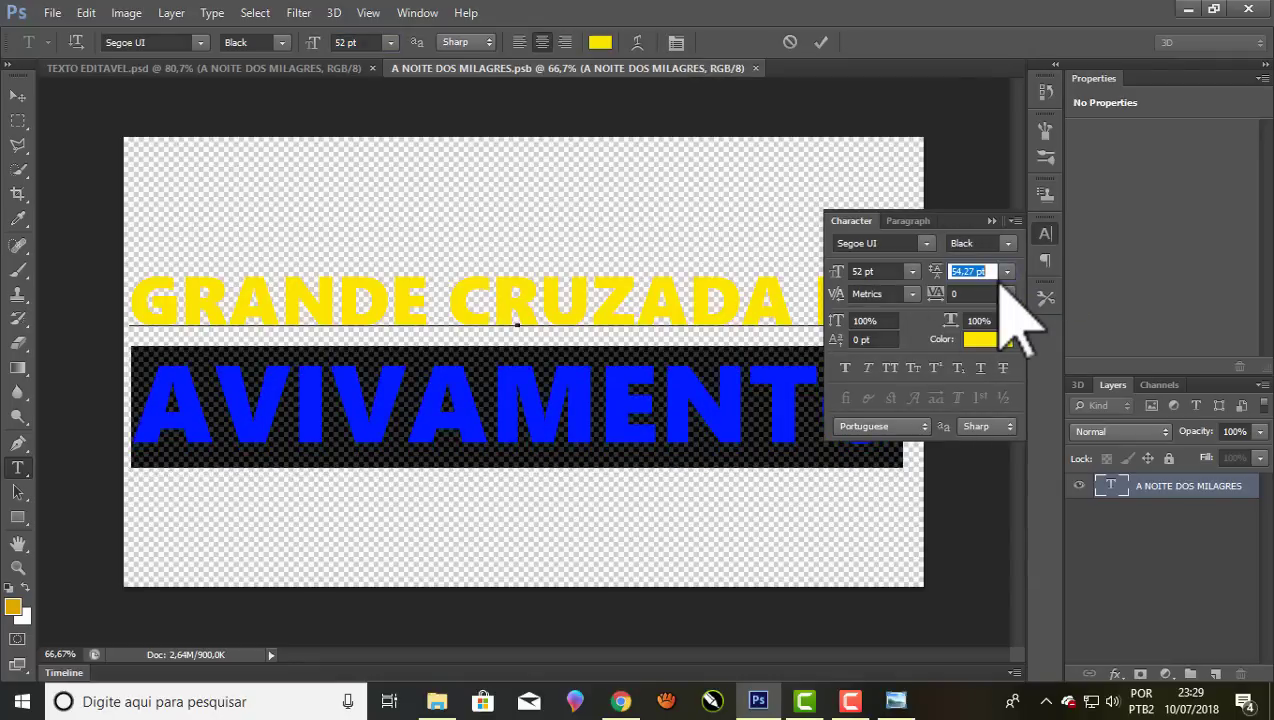
{"action": "key", "text": "Down"}
{"action": "key", "text": "Down"}
{"action": "key", "text": "Down"}
{"action": "key", "text": "Down"}
{"action": "key", "text": "Down"}
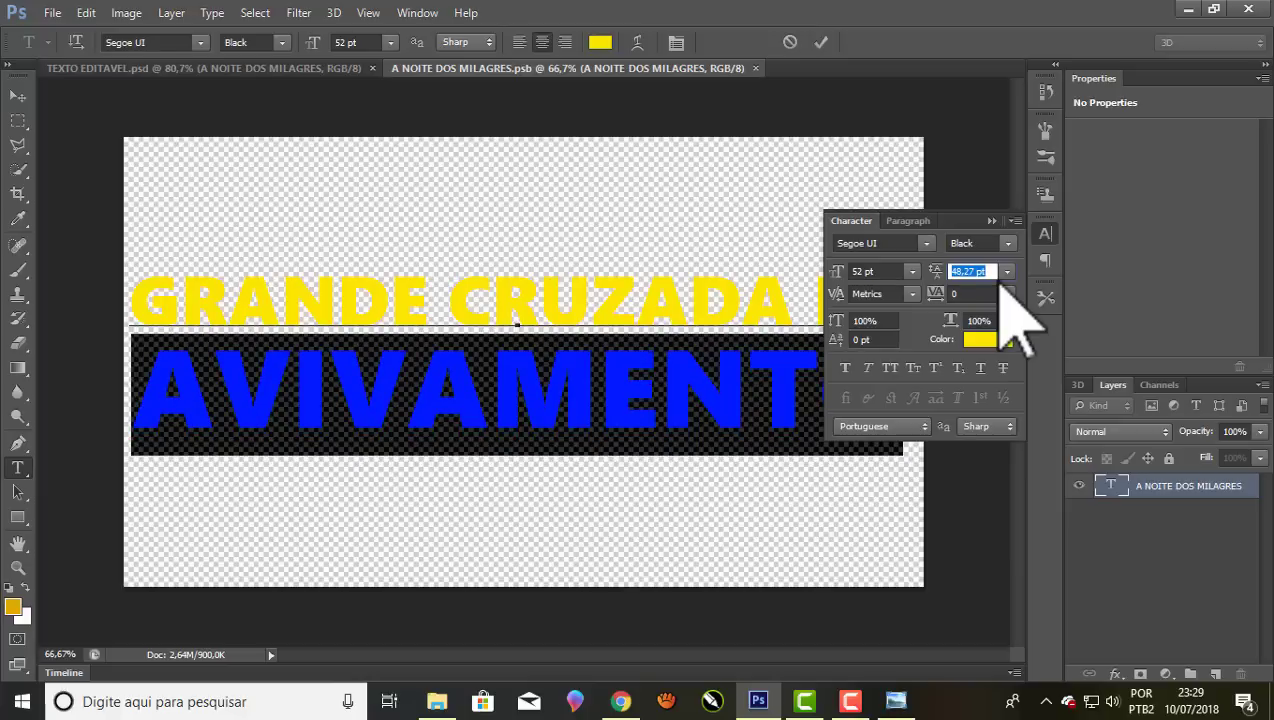
{"action": "left_click", "coordinate": [991, 221]}
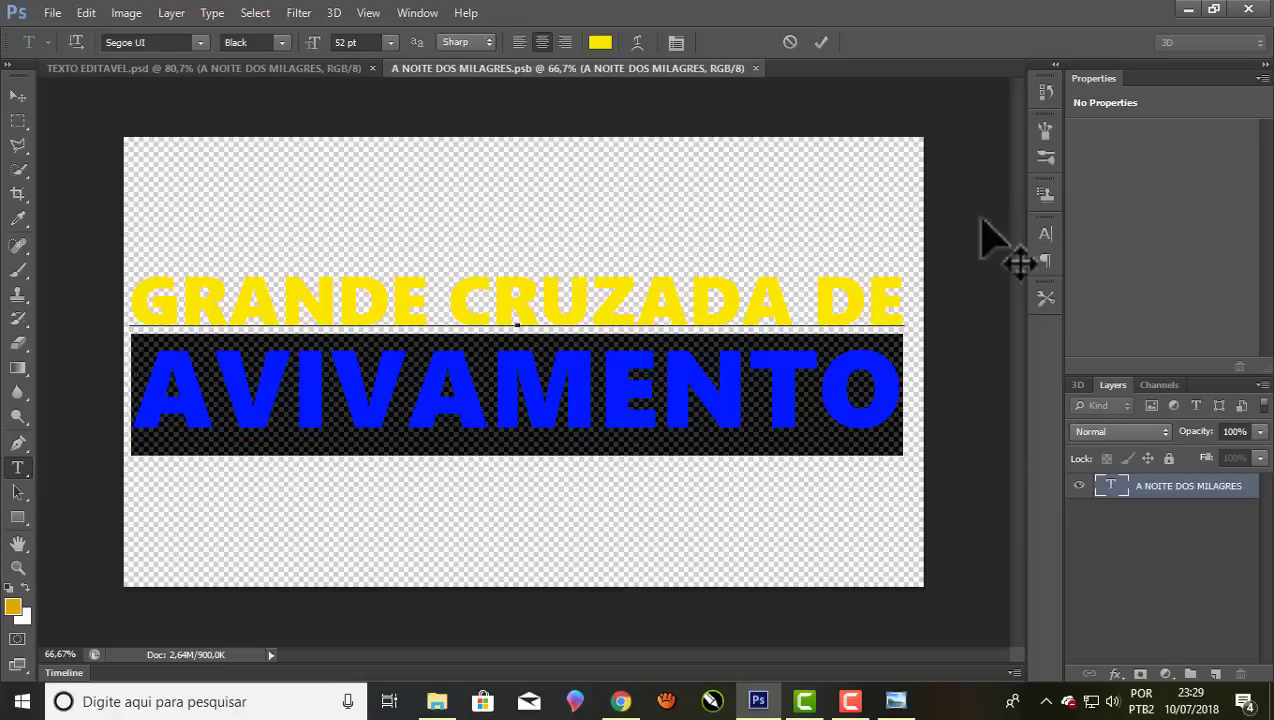
{"action": "left_click", "coordinate": [821, 43]}
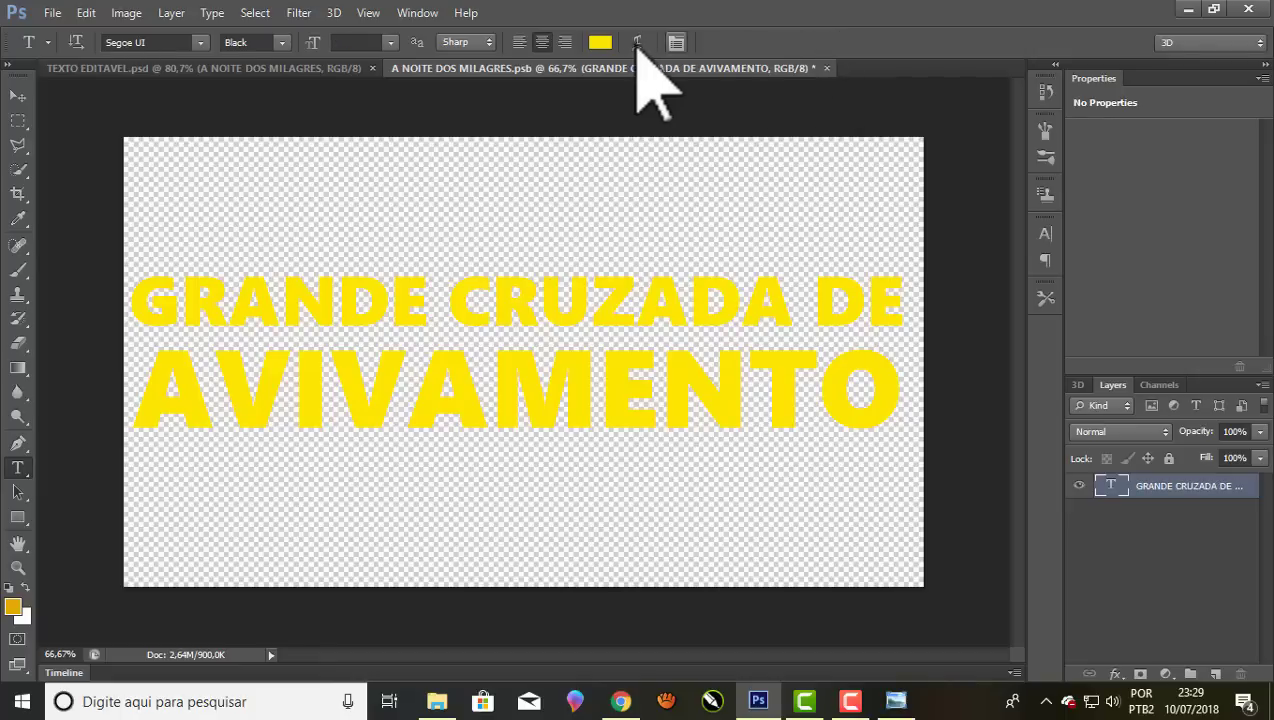
Close A NOITE DOS MILAGRES.psb, saving changes to update the gold 3D title
{"action": "left_click", "coordinate": [826, 68]}
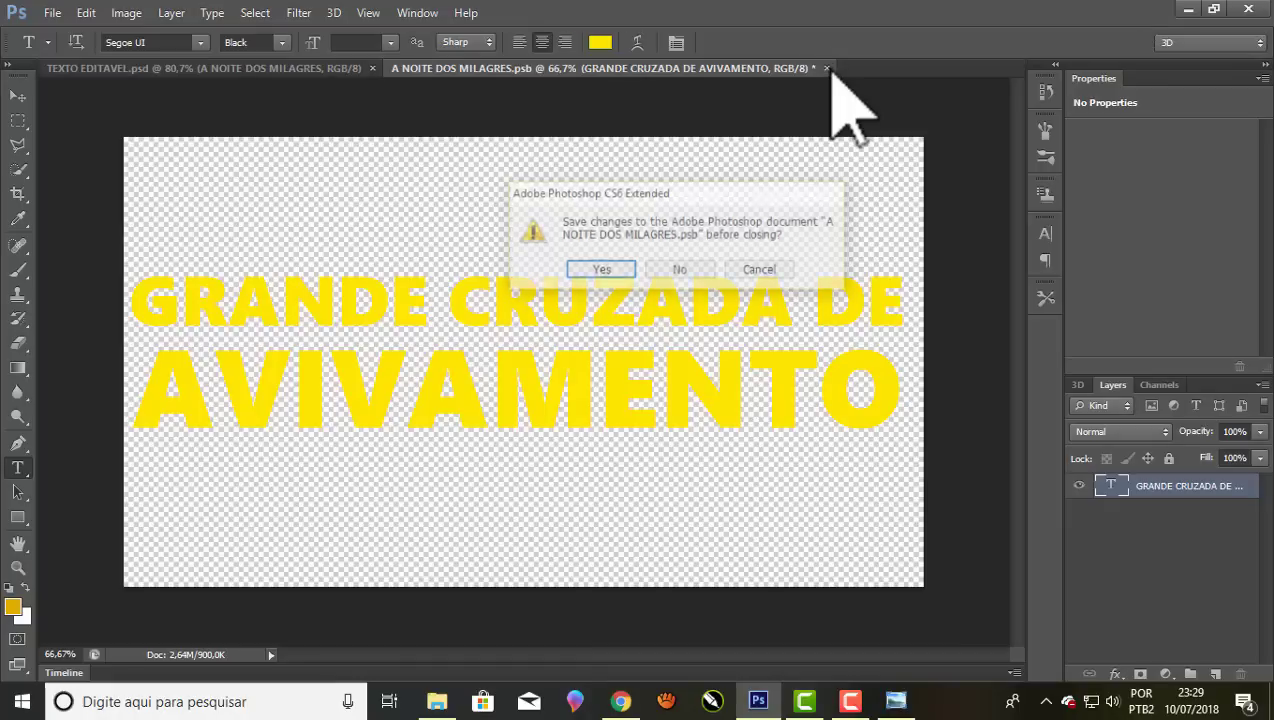
{"action": "left_click", "coordinate": [600, 270]}
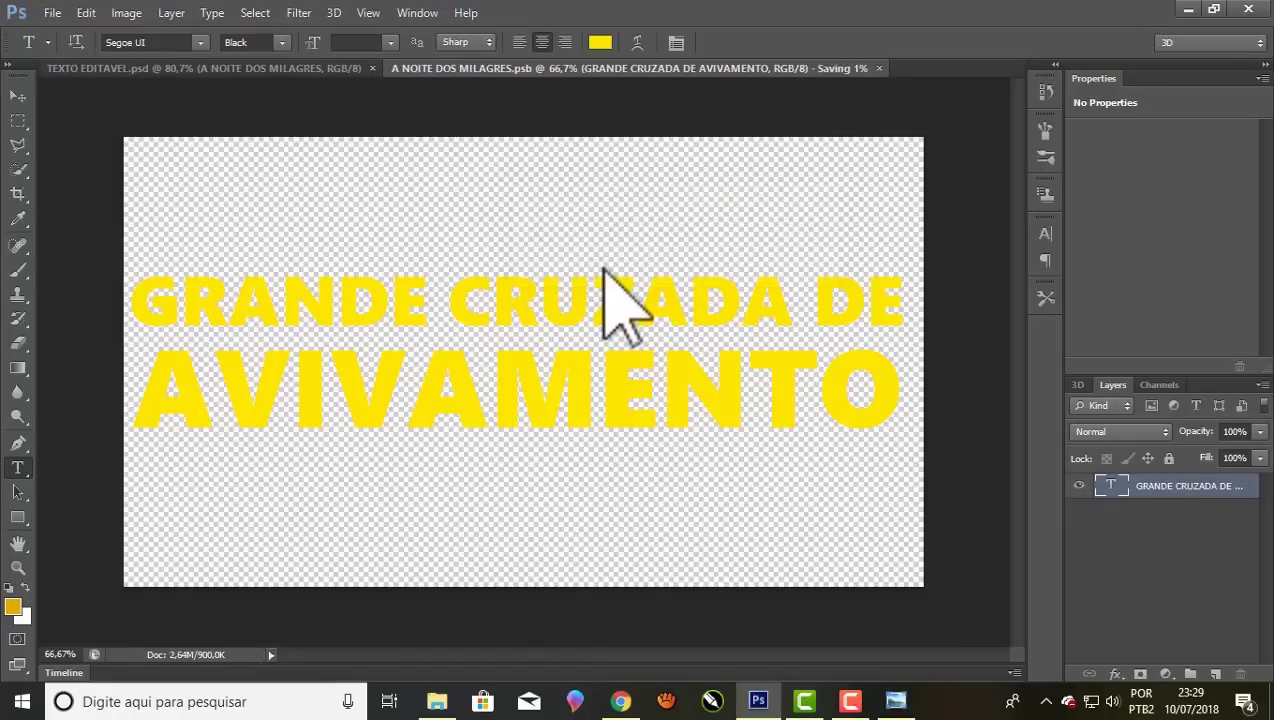